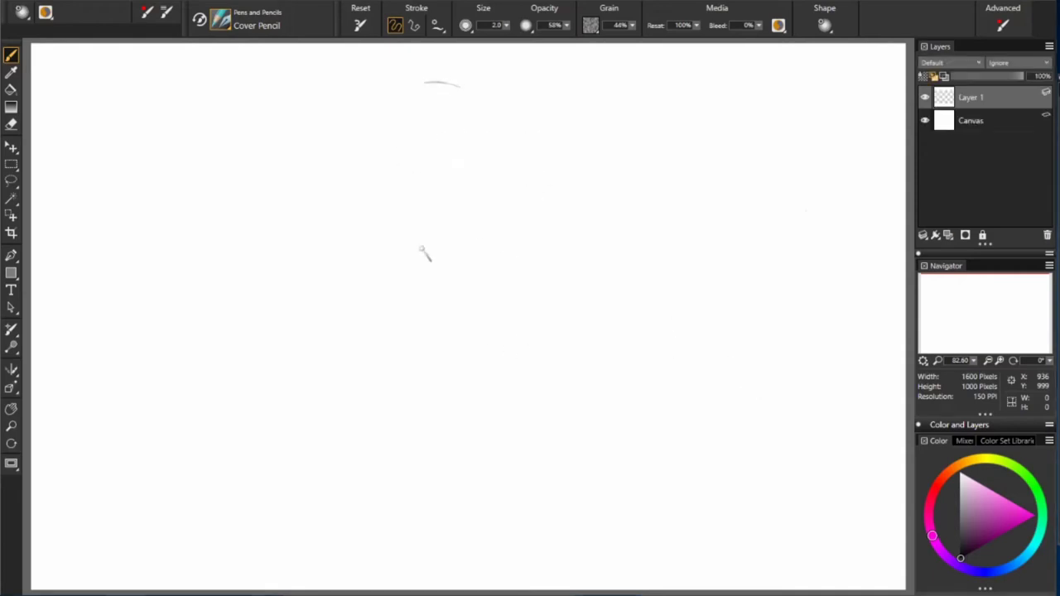
# Step: Rough in the head's outline and top with light Cover Pencil strokes
pyautogui.moveTo(412, 461); pyautogui.dragTo(422, 458)
pyautogui.click(437, 264)
pyautogui.moveTo(455, 252); pyautogui.dragTo(424, 260)
pyautogui.moveTo(506, 186); pyautogui.dragTo(485, 235)
pyautogui.moveTo(464, 91); pyautogui.dragTo(482, 189)
pyautogui.moveTo(414, 89)
pyautogui.mouseDown()
pyautogui.moveTo(477, 150)
pyautogui.moveTo(386, 172)
pyautogui.mouseUp()
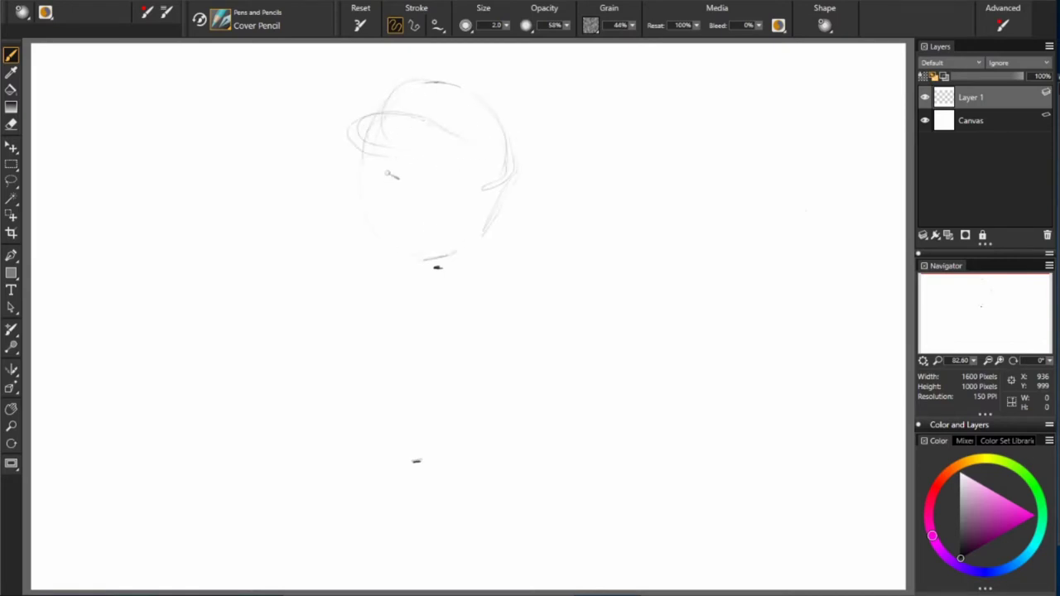
pyautogui.moveTo(389, 92)
pyautogui.mouseDown()
pyautogui.moveTo(490, 114)
pyautogui.moveTo(512, 166)
pyautogui.mouseUp()
pyautogui.moveTo(451, 81); pyautogui.dragTo(501, 205)
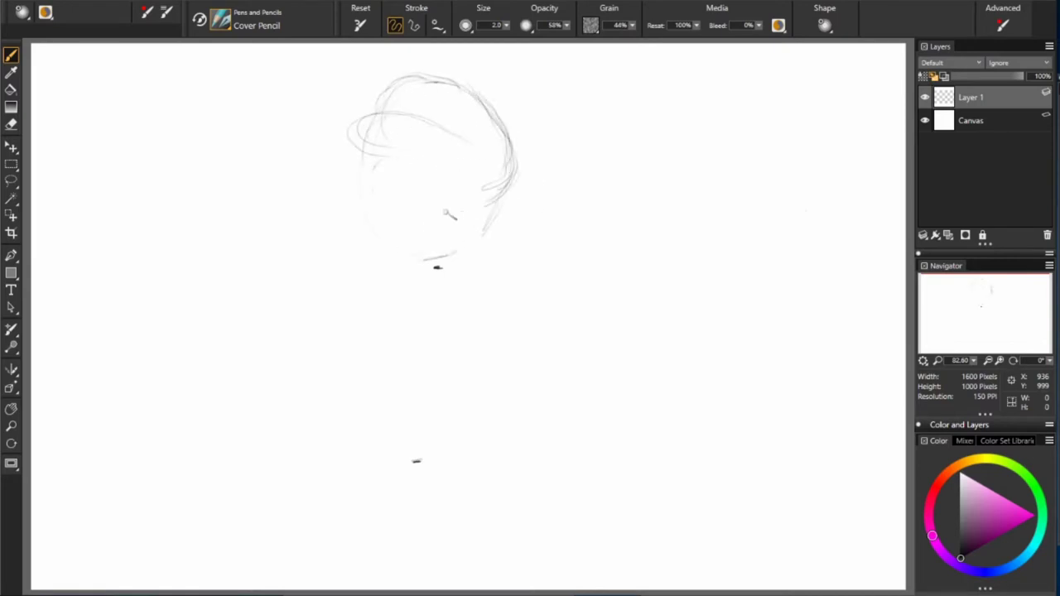
# Step: Sketch the jawline, forehead hairline, ear and a sweeping shoulder line
pyautogui.moveTo(380, 159); pyautogui.dragTo(369, 173)
pyautogui.moveTo(385, 257)
pyautogui.mouseDown()
pyautogui.moveTo(406, 280)
pyautogui.moveTo(385, 278)
pyautogui.moveTo(488, 238)
pyautogui.mouseUp()
pyautogui.moveTo(504, 200); pyautogui.dragTo(515, 148)
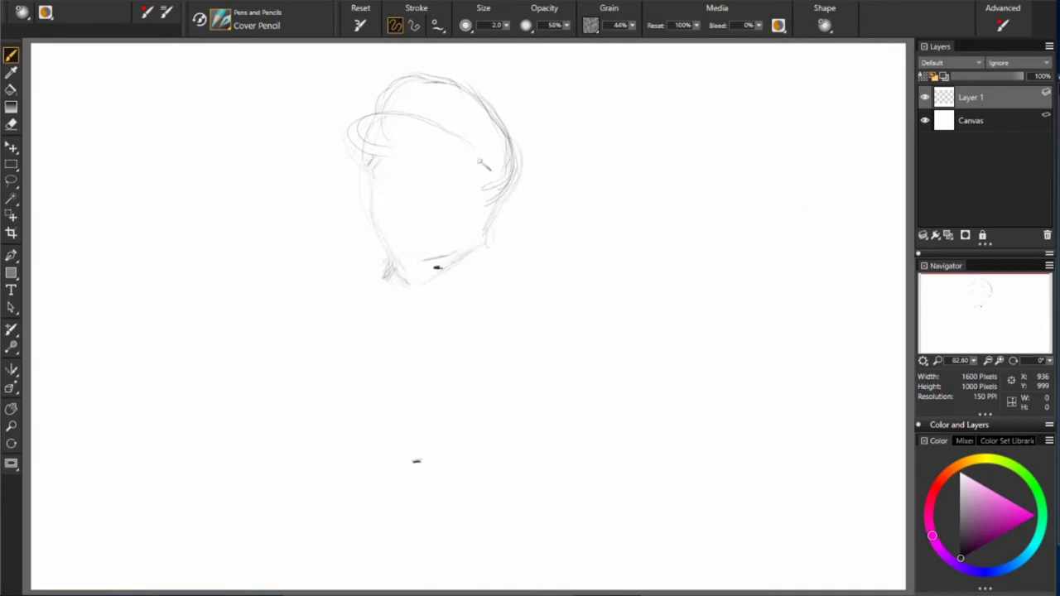
pyautogui.moveTo(368, 158); pyautogui.dragTo(464, 151)
pyautogui.moveTo(463, 189)
pyautogui.mouseDown()
pyautogui.moveTo(479, 178)
pyautogui.moveTo(500, 198)
pyautogui.moveTo(476, 212)
pyautogui.moveTo(418, 288)
pyautogui.moveTo(303, 296)
pyautogui.mouseUp()
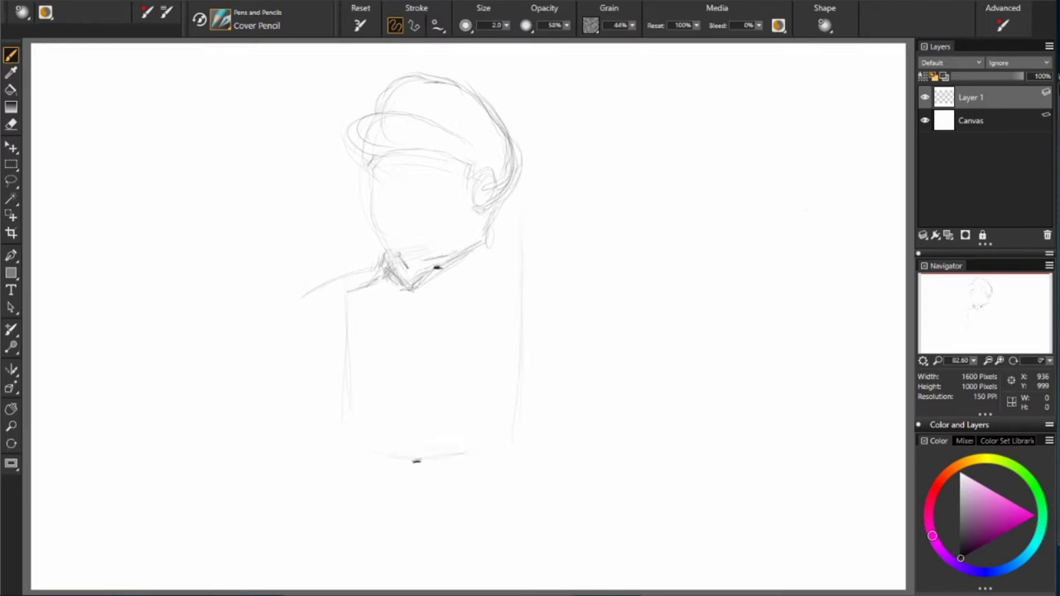
# Step: Sketch the cheek and chin lines, the cap brim and the first eye marks
pyautogui.moveTo(395, 249); pyautogui.dragTo(425, 245)
pyautogui.moveTo(467, 171)
pyautogui.mouseDown()
pyautogui.moveTo(472, 187)
pyautogui.moveTo(440, 250)
pyautogui.moveTo(396, 248)
pyautogui.mouseUp()
pyautogui.moveTo(366, 181)
pyautogui.mouseDown()
pyautogui.moveTo(401, 142)
pyautogui.moveTo(349, 139)
pyautogui.moveTo(390, 110)
pyautogui.moveTo(382, 130)
pyautogui.moveTo(474, 149)
pyautogui.mouseUp()
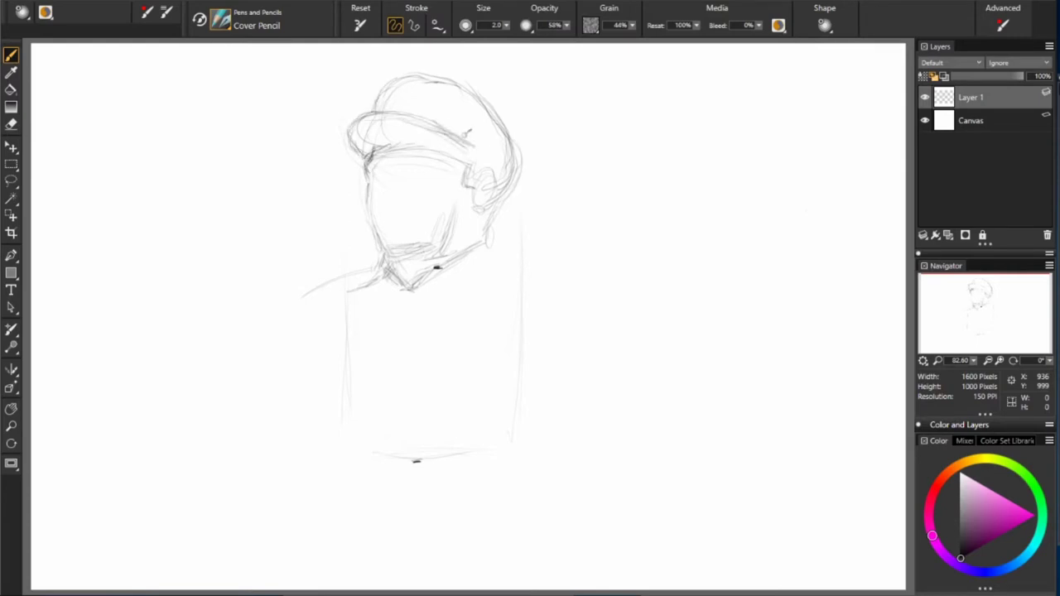
pyautogui.moveTo(379, 186); pyautogui.dragTo(468, 189)
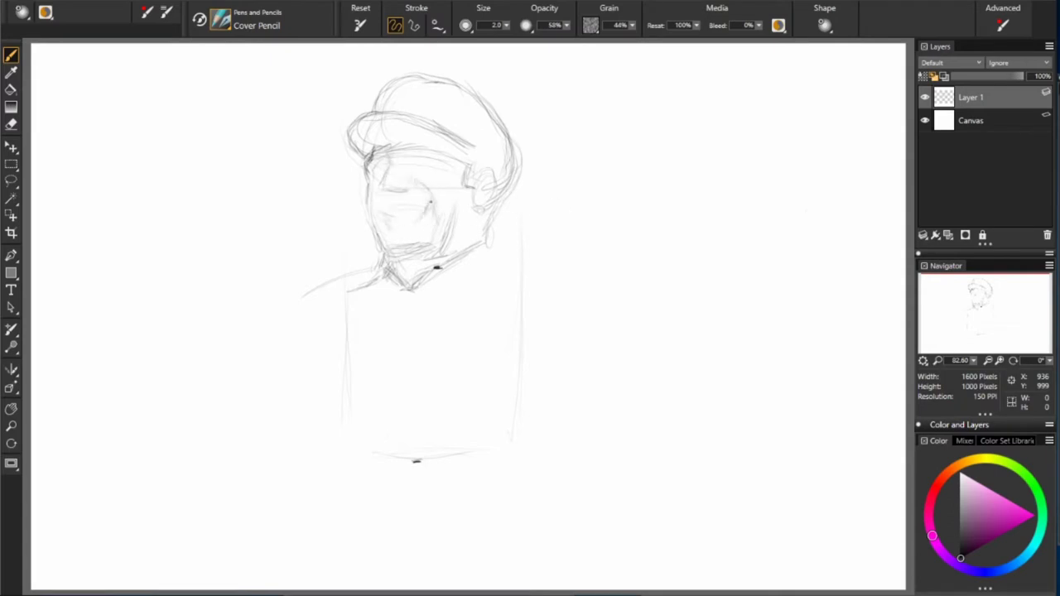
# Step: Add the nose, darken the cap brim and back of head, and sketch the eyes and brows
pyautogui.moveTo(422, 211); pyautogui.dragTo(394, 229)
pyautogui.moveTo(481, 207)
pyautogui.mouseDown()
pyautogui.moveTo(413, 205)
pyautogui.moveTo(390, 227)
pyautogui.moveTo(408, 236)
pyautogui.mouseUp()
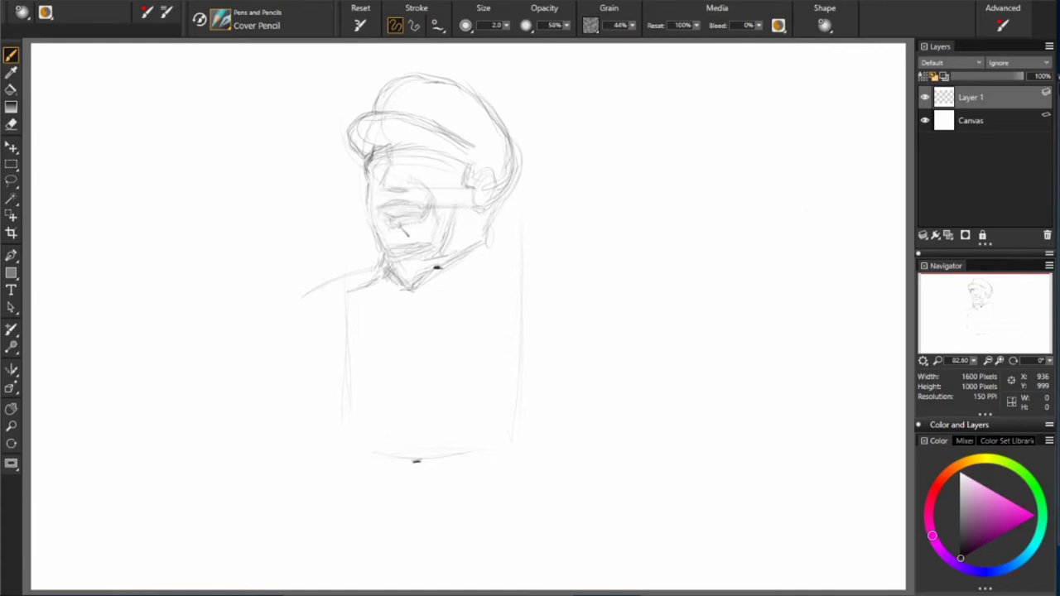
pyautogui.moveTo(371, 164); pyautogui.dragTo(393, 154)
pyautogui.moveTo(514, 161); pyautogui.dragTo(503, 183)
pyautogui.moveTo(412, 151)
pyautogui.mouseDown()
pyautogui.moveTo(444, 153)
pyautogui.moveTo(450, 167)
pyautogui.moveTo(434, 156)
pyautogui.moveTo(422, 198)
pyautogui.moveTo(385, 186)
pyautogui.mouseUp()
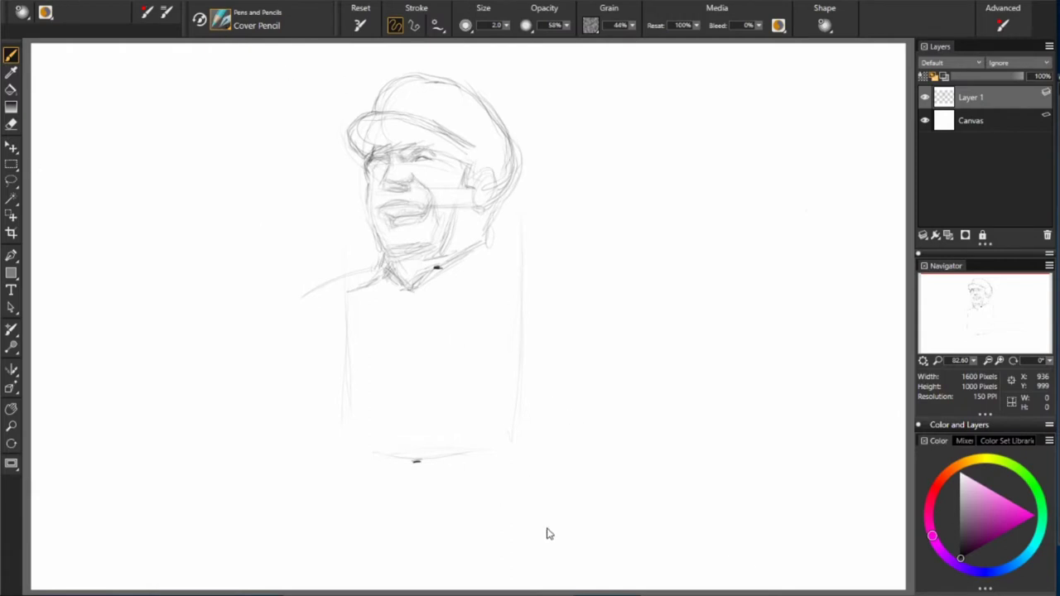
# Step: Draw the shirt collar lines with the pencil after toggling the soft eraser
pyautogui.press('/')
pyautogui.press('/')
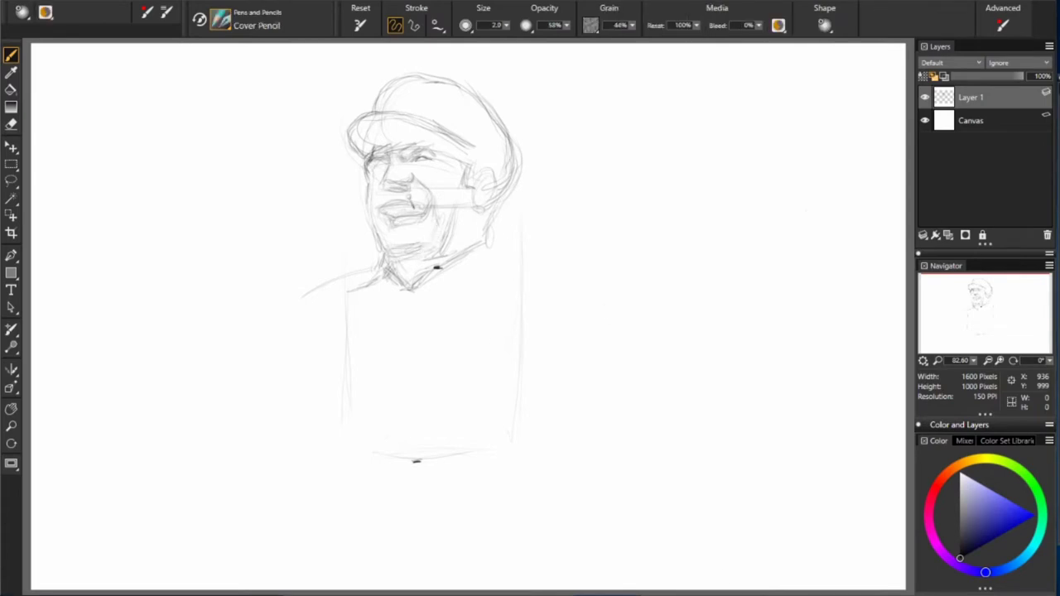
pyautogui.press('/')
pyautogui.press('/')
pyautogui.press('/')
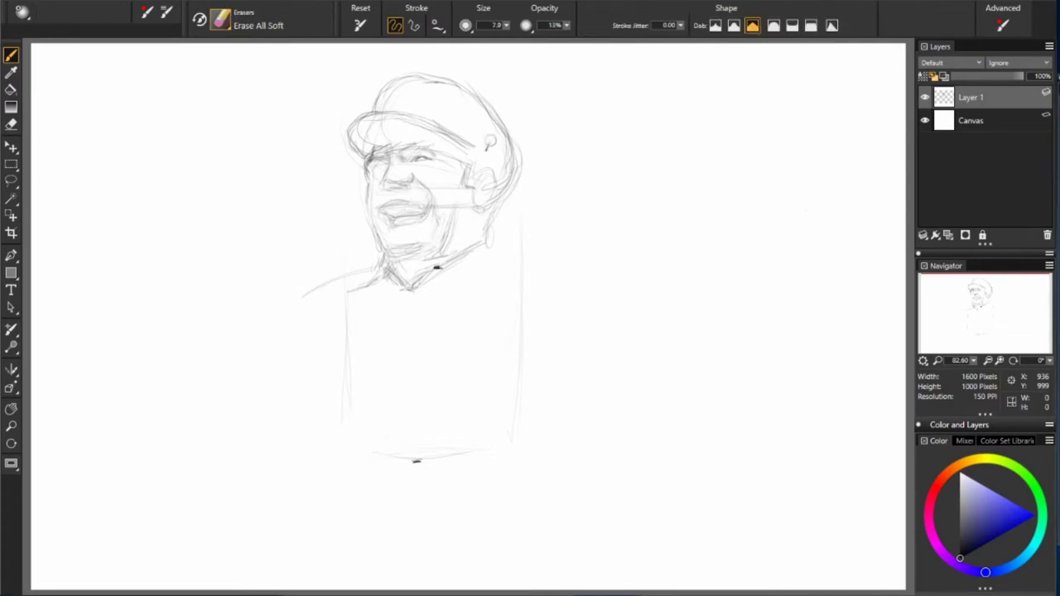
pyautogui.press('/')
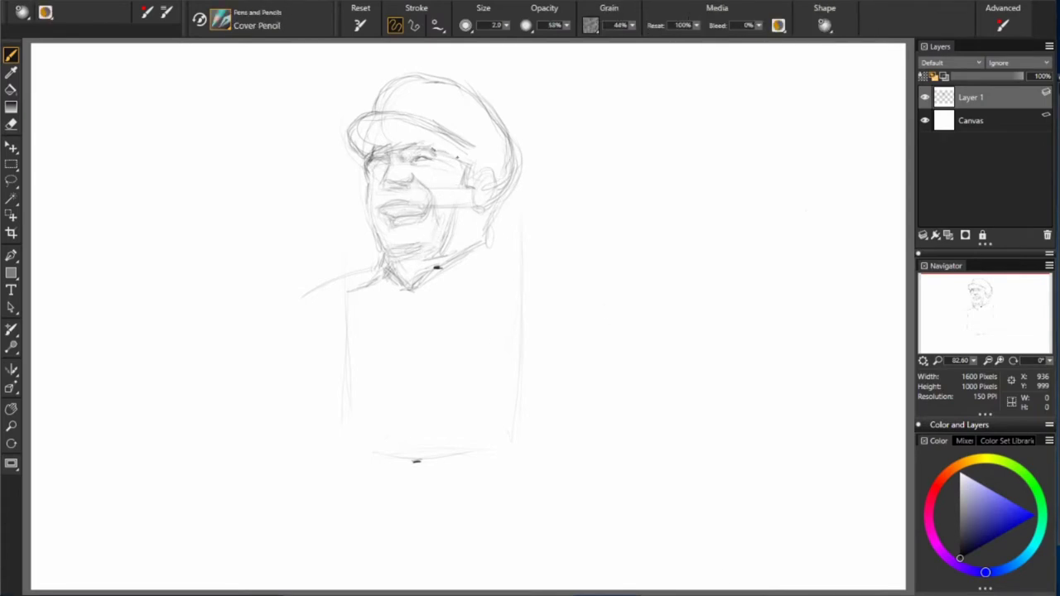
pyautogui.moveTo(497, 252); pyautogui.dragTo(471, 308)
pyautogui.moveTo(432, 270); pyautogui.dragTo(471, 288)
pyautogui.moveTo(394, 287); pyautogui.dragTo(361, 275)
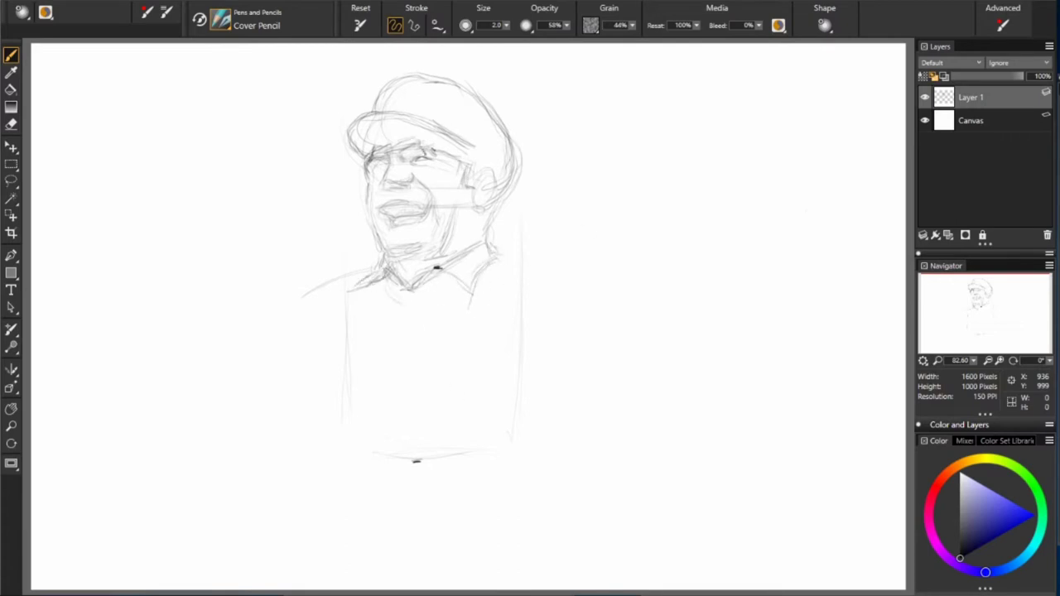
# Step: Draw the right eye and fill the open mouth with dark tone
pyautogui.press('/')
pyautogui.press('/')
pyautogui.press('/')
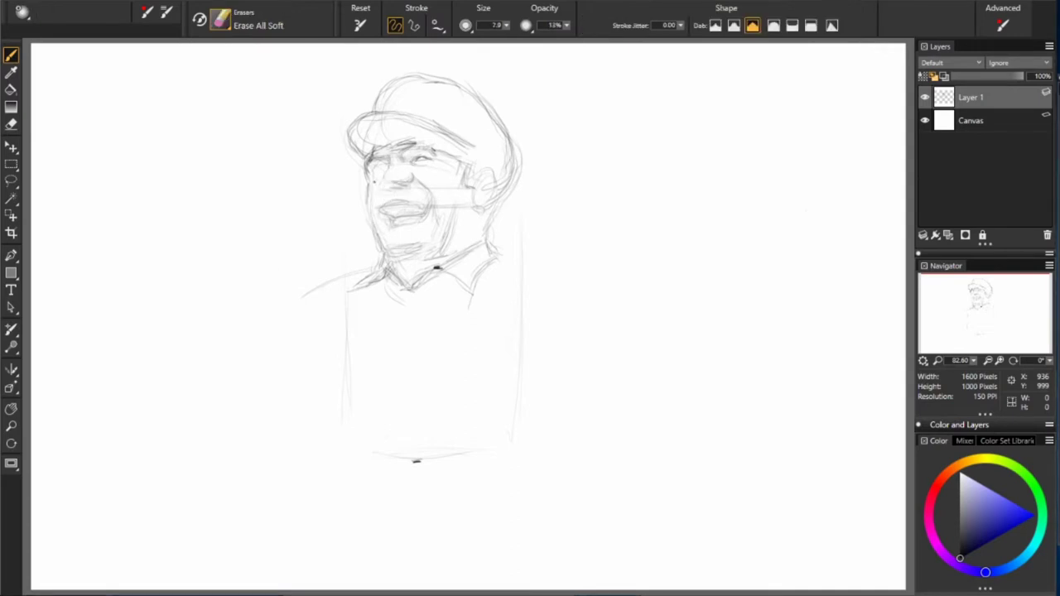
pyautogui.press('/')
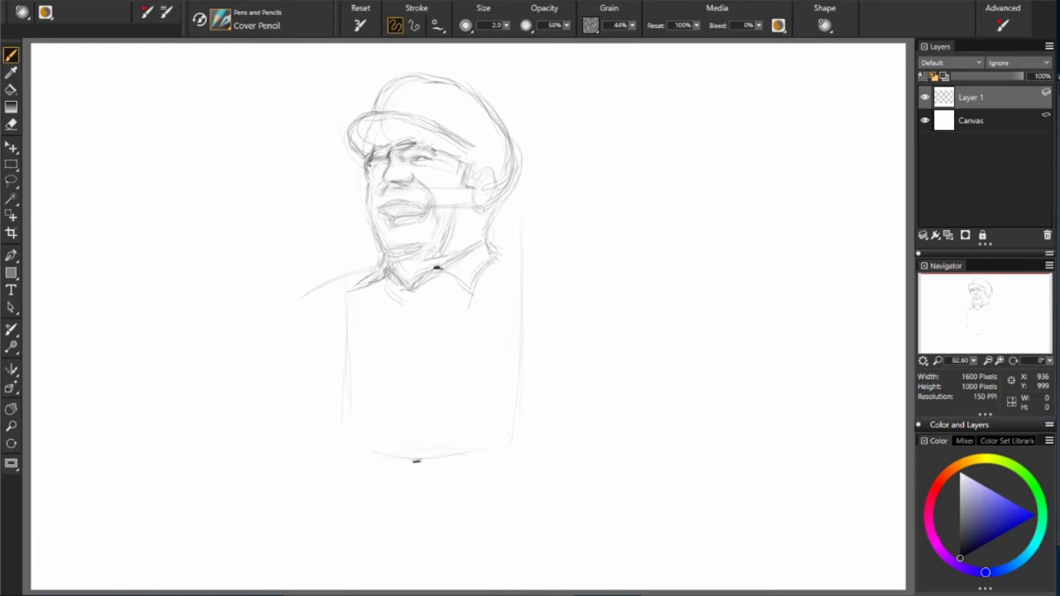
pyautogui.moveTo(427, 160); pyautogui.dragTo(425, 163)
pyautogui.moveTo(388, 200); pyautogui.dragTo(419, 209)
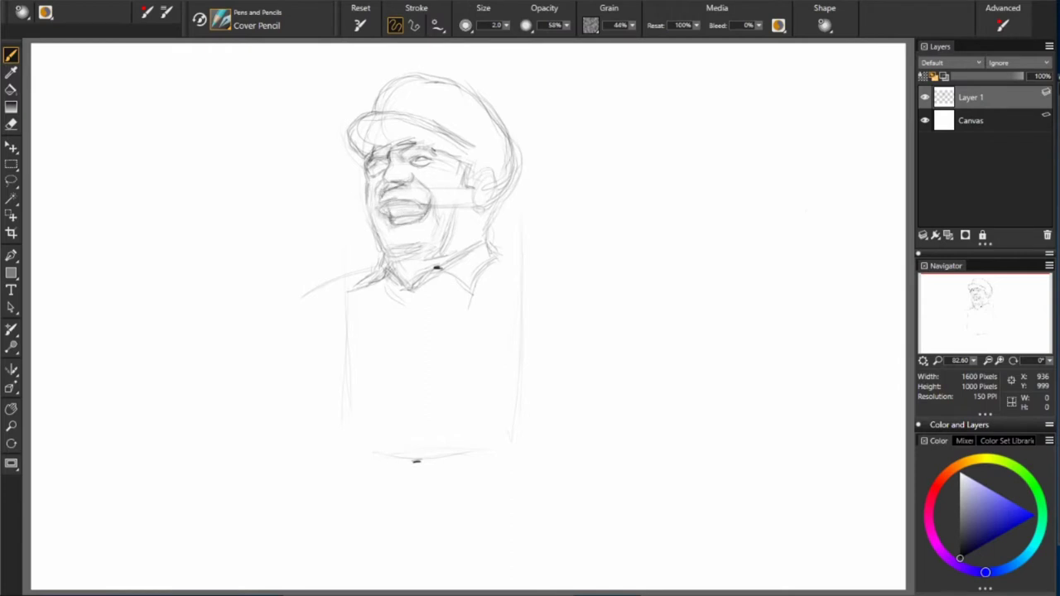
pyautogui.moveTo(419, 200); pyautogui.dragTo(391, 221)
pyautogui.moveTo(431, 248); pyautogui.dragTo(453, 223)
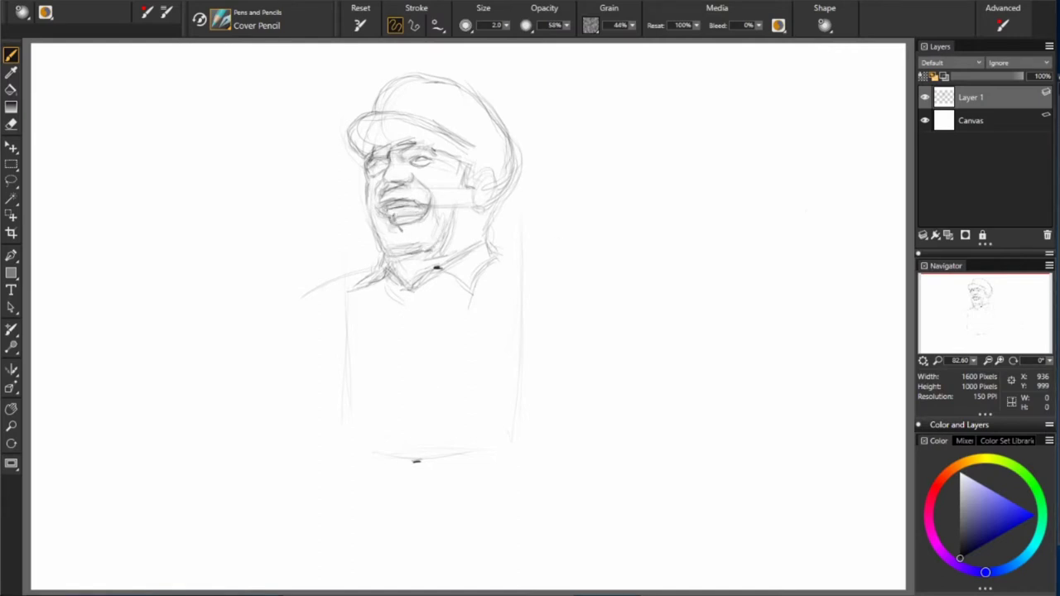
pyautogui.moveTo(391, 213)
pyautogui.mouseDown()
pyautogui.moveTo(411, 218)
pyautogui.moveTo(418, 209)
pyautogui.mouseUp()
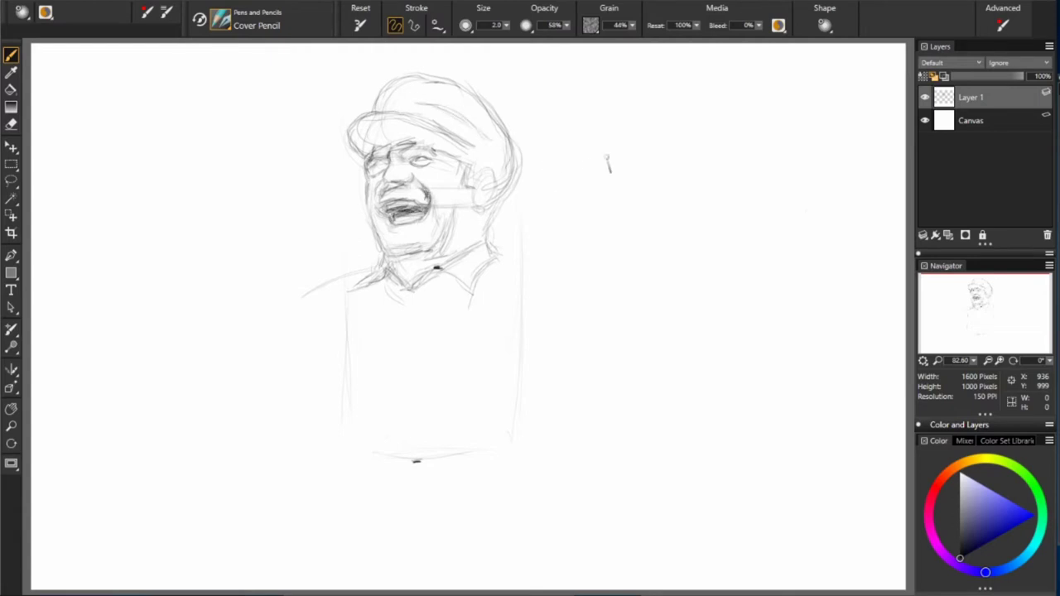
# Step: Outline both eyes and the ear, and hatch shading under the mouth and chin
pyautogui.moveTo(437, 163)
pyautogui.mouseDown()
pyautogui.moveTo(478, 163)
pyautogui.moveTo(515, 197)
pyautogui.mouseUp()
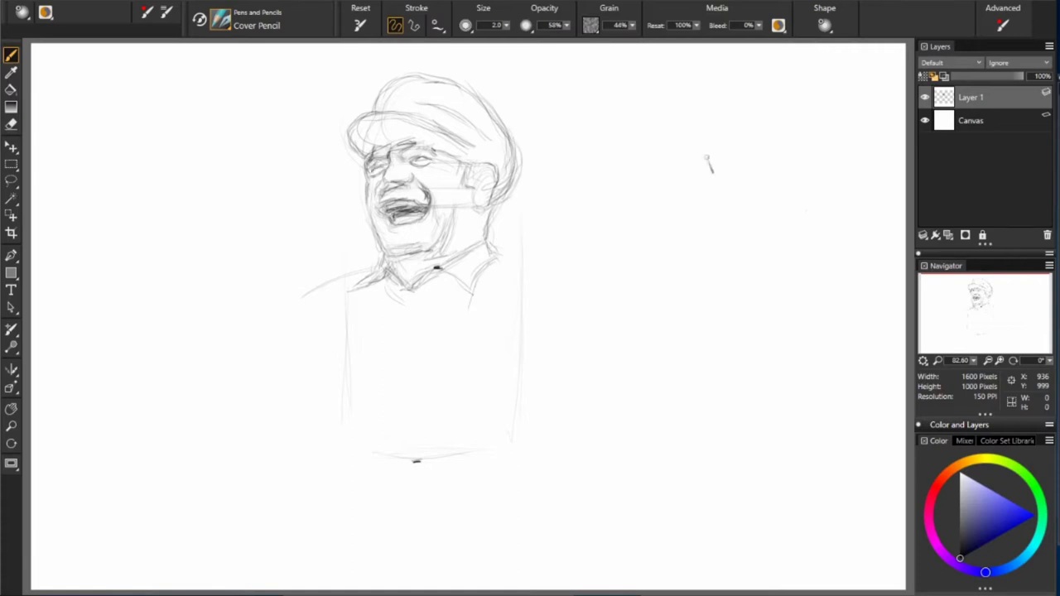
pyautogui.moveTo(369, 169); pyautogui.dragTo(410, 164)
pyautogui.moveTo(412, 163); pyautogui.dragTo(429, 163)
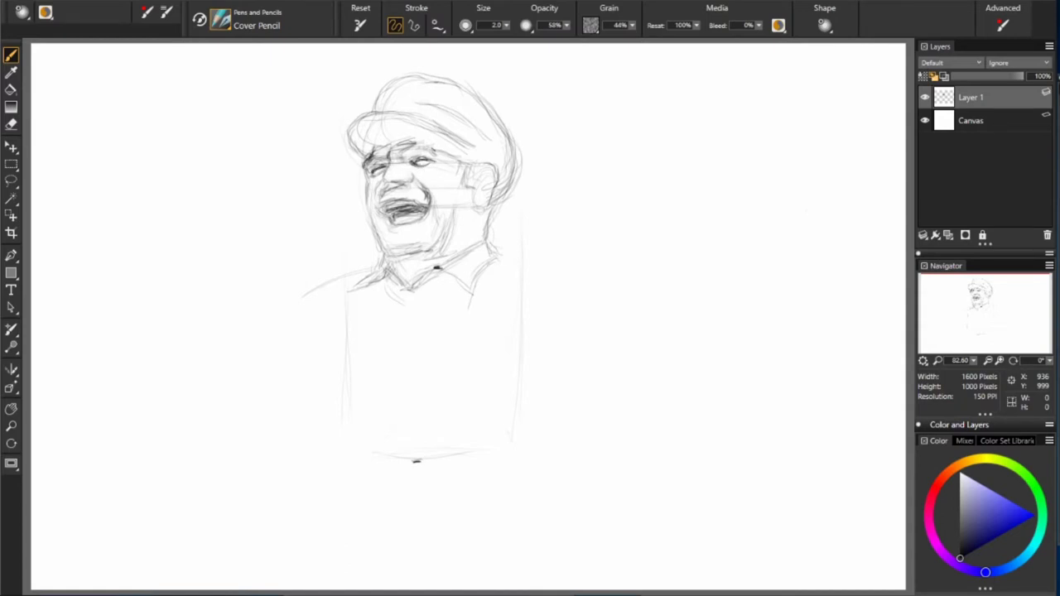
pyautogui.moveTo(389, 230)
pyautogui.mouseDown()
pyautogui.moveTo(428, 245)
pyautogui.moveTo(417, 230)
pyautogui.moveTo(433, 207)
pyautogui.mouseUp()
# Step: Trace the cap brim darker, add brow strokes, and mark the cap crown
pyautogui.moveTo(358, 146)
pyautogui.mouseDown()
pyautogui.moveTo(351, 125)
pyautogui.moveTo(406, 116)
pyautogui.moveTo(456, 144)
pyautogui.mouseUp()
pyautogui.press('b')
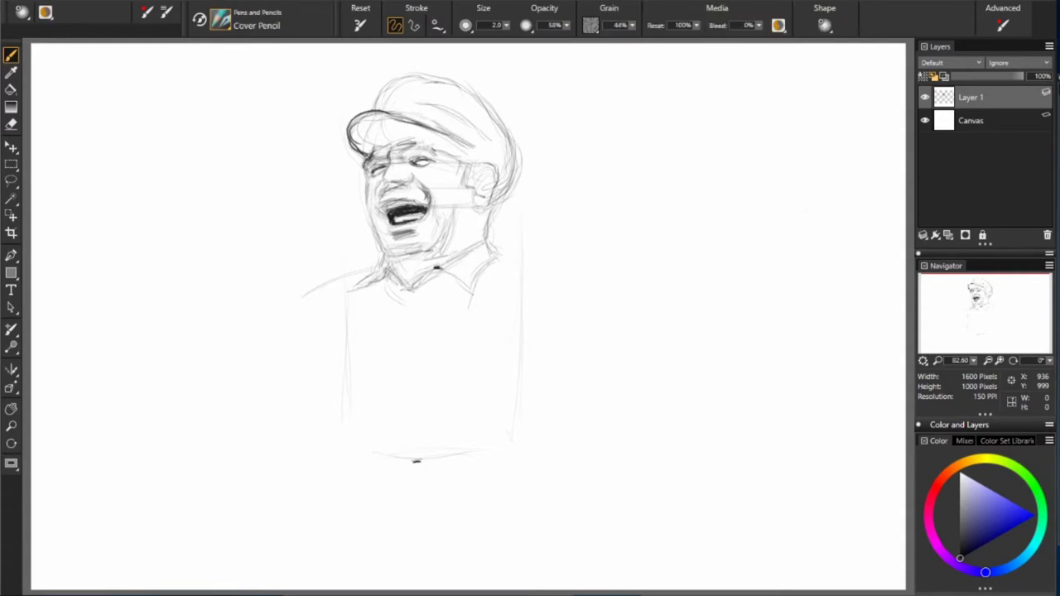
pyautogui.moveTo(379, 146)
pyautogui.mouseDown()
pyautogui.moveTo(436, 137)
pyautogui.moveTo(396, 157)
pyautogui.moveTo(455, 156)
pyautogui.mouseUp()
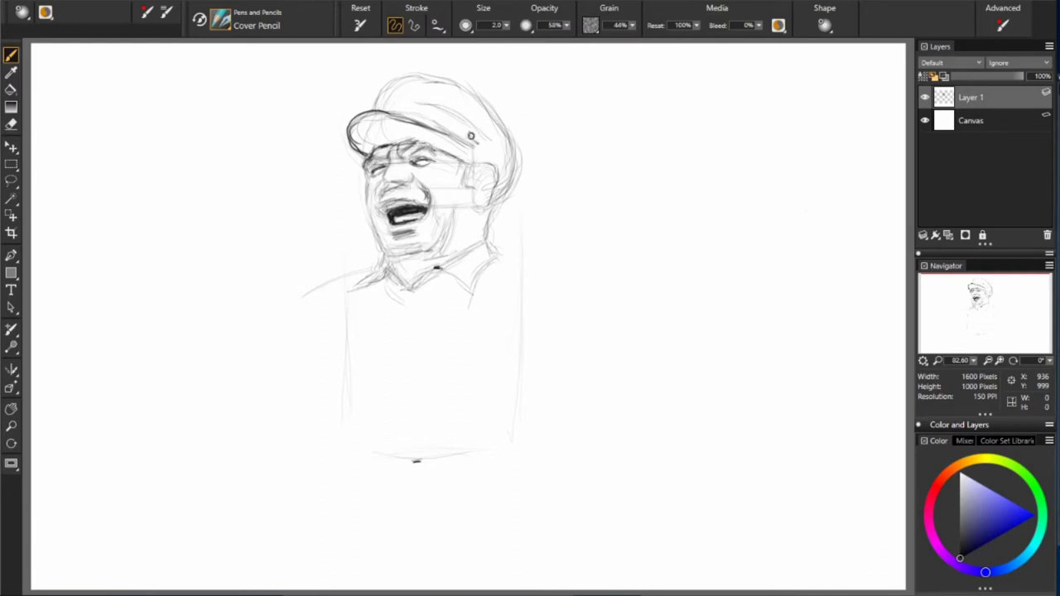
pyautogui.moveTo(377, 111); pyautogui.dragTo(435, 106)
pyautogui.moveTo(465, 109); pyautogui.dragTo(482, 106)
pyautogui.press('n')
pyautogui.press('n')
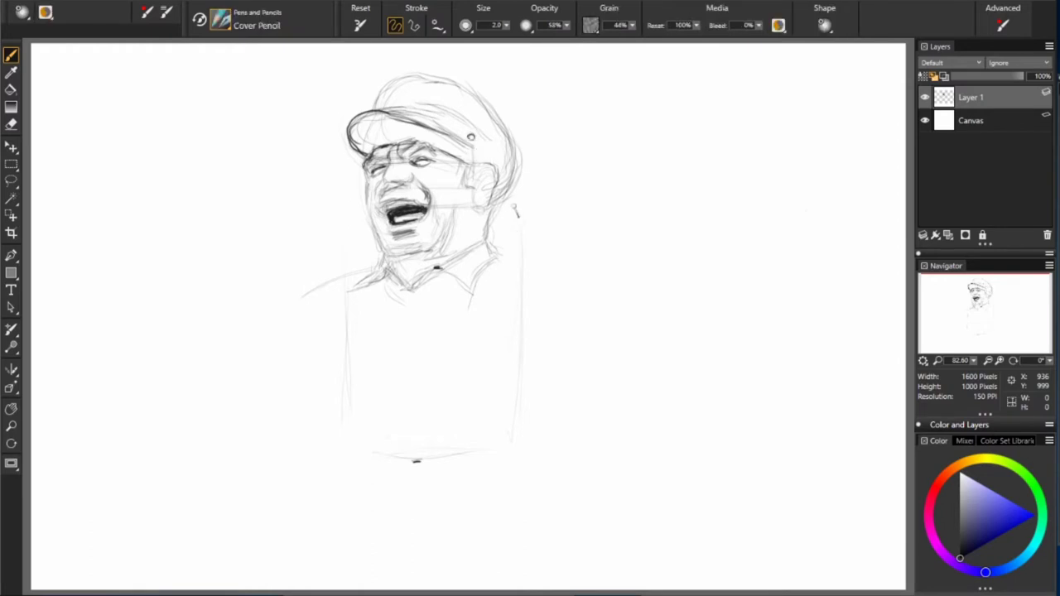
pyautogui.moveTo(401, 113)
pyautogui.mouseDown()
pyautogui.moveTo(474, 139)
pyautogui.moveTo(410, 108)
pyautogui.moveTo(430, 86)
pyautogui.moveTo(469, 76)
pyautogui.moveTo(391, 86)
pyautogui.moveTo(378, 101)
pyautogui.moveTo(496, 133)
pyautogui.mouseUp()
pyautogui.moveTo(433, 83); pyautogui.dragTo(442, 90)
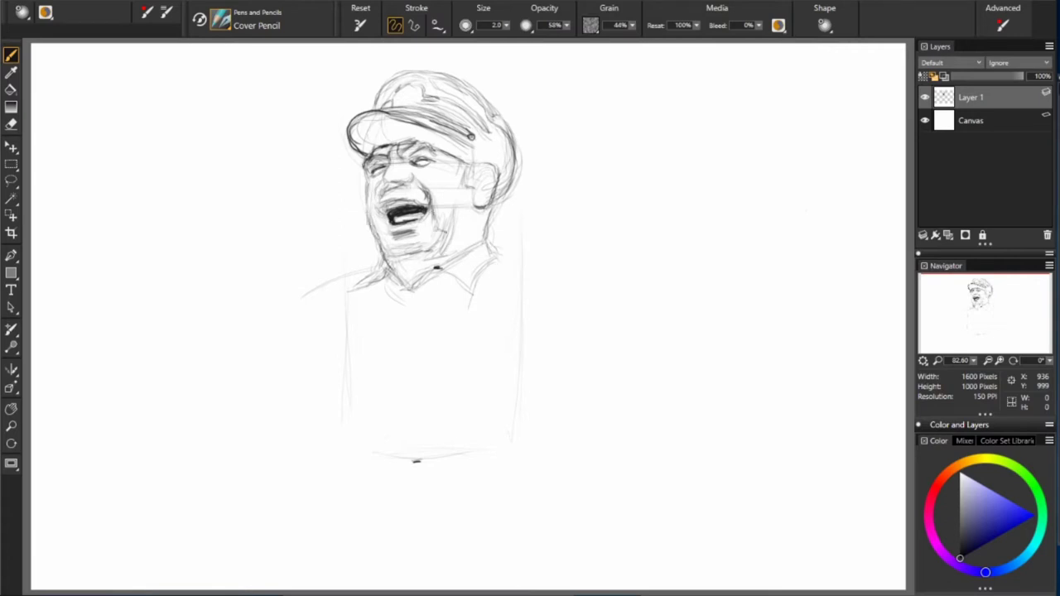
# Step: Erase the old ear outline, darken the upper mouth, and redraw a cleaner ear
pyautogui.press('n')
pyautogui.press('n')
pyautogui.press('n')
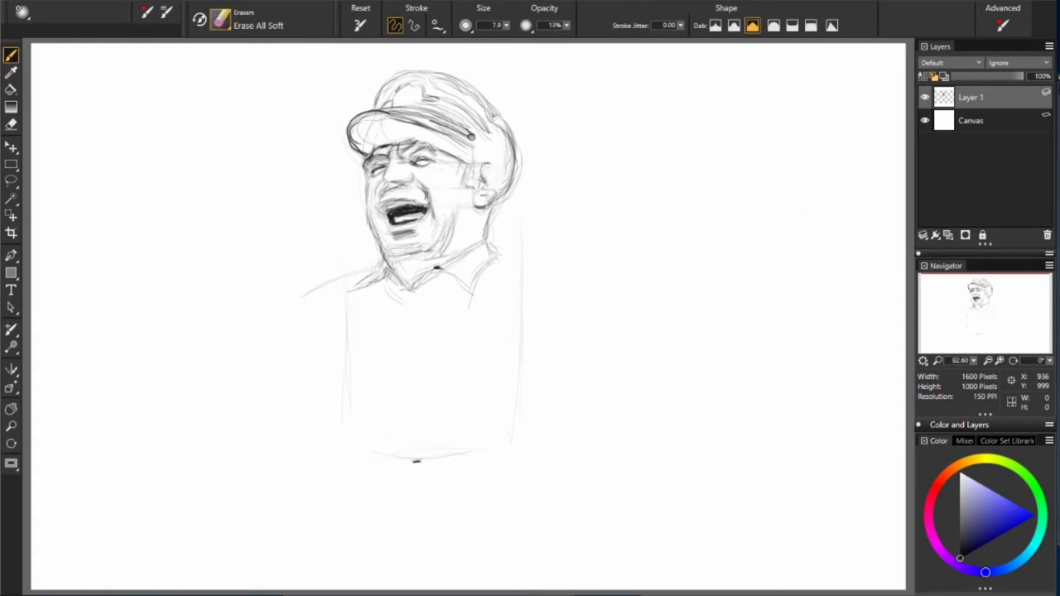
pyautogui.moveTo(484, 169); pyautogui.dragTo(489, 194)
pyautogui.press('n')
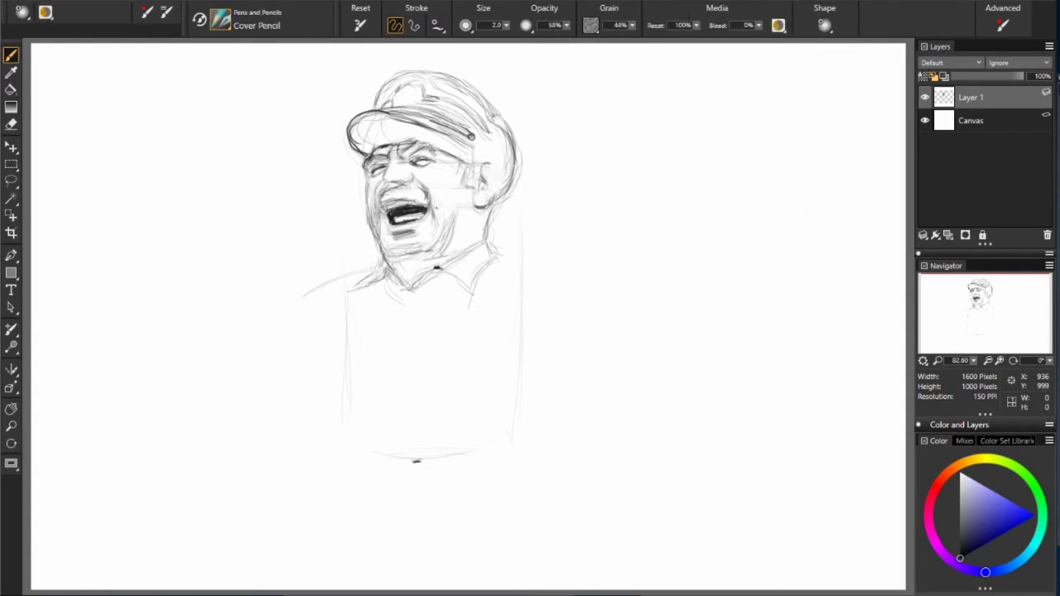
pyautogui.moveTo(382, 202); pyautogui.dragTo(427, 201)
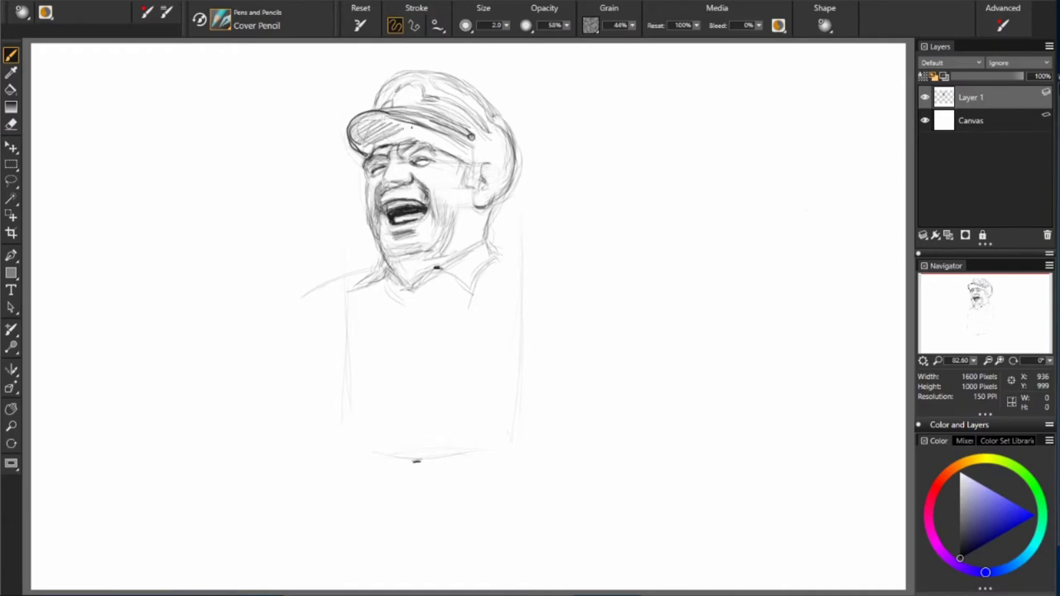
pyautogui.moveTo(483, 166)
pyautogui.mouseDown()
pyautogui.moveTo(498, 184)
pyautogui.moveTo(490, 206)
pyautogui.moveTo(495, 195)
pyautogui.moveTo(467, 185)
pyautogui.mouseUp()
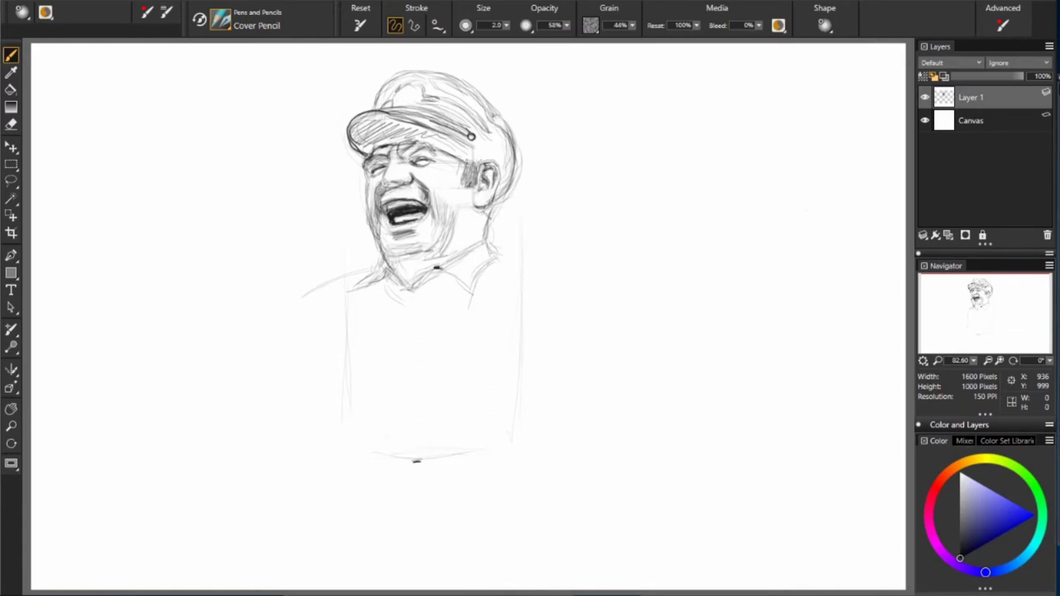
# Step: Shade the back of the head behind the ear, inside the mouth, and the cheek beside it
pyautogui.moveTo(503, 184); pyautogui.dragTo(487, 209)
pyautogui.moveTo(520, 166)
pyautogui.mouseDown()
pyautogui.moveTo(497, 204)
pyautogui.moveTo(498, 192)
pyautogui.mouseUp()
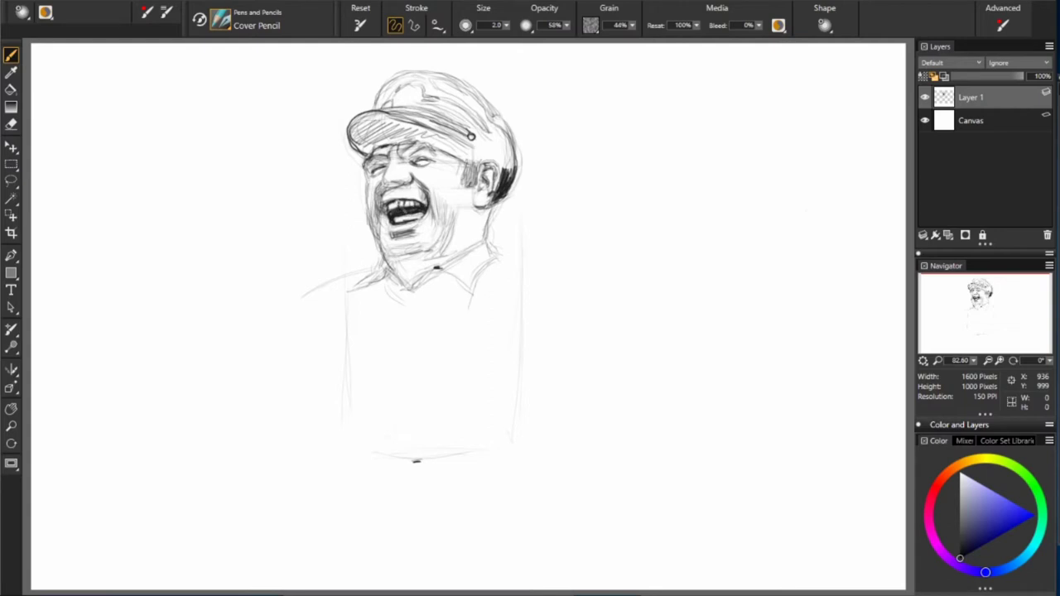
pyautogui.moveTo(412, 211); pyautogui.dragTo(399, 221)
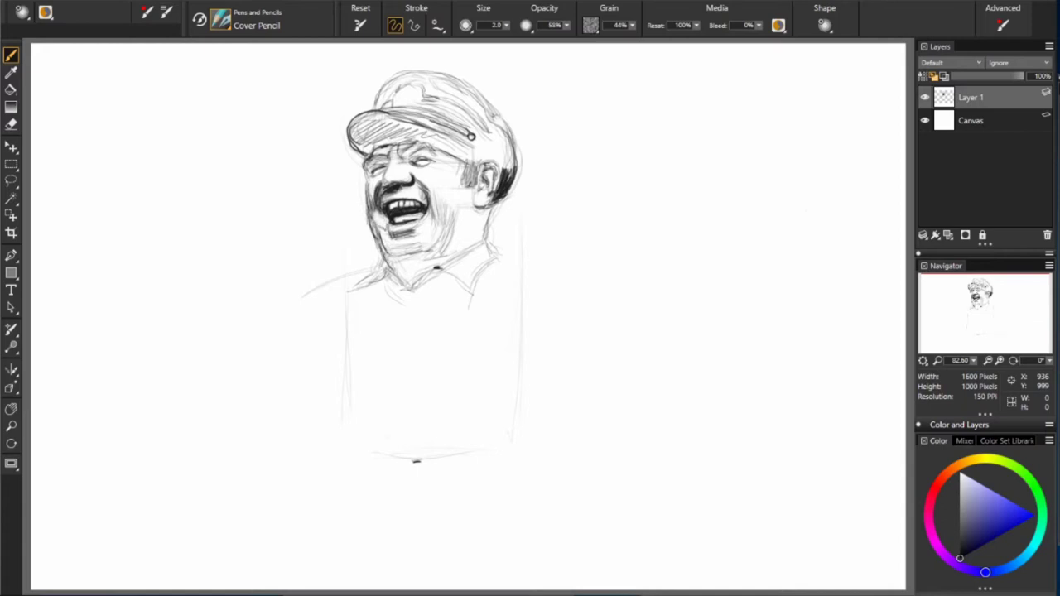
pyautogui.moveTo(381, 214)
pyautogui.mouseDown()
pyautogui.moveTo(384, 225)
pyautogui.moveTo(427, 219)
pyautogui.moveTo(424, 201)
pyautogui.mouseUp()
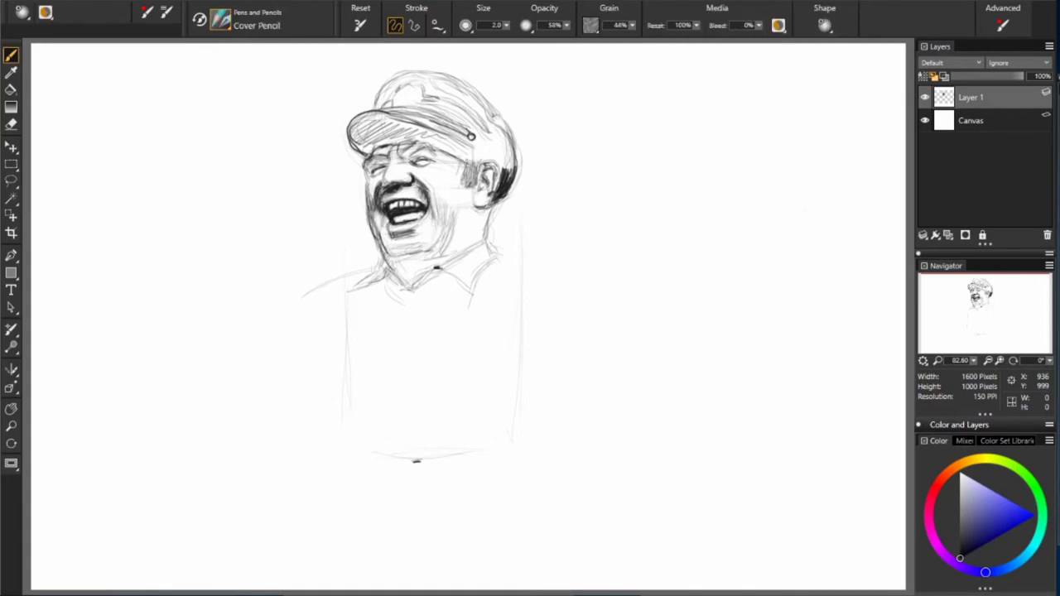
# Step: Darken the shading around both eyes, the cheek and the ear
pyautogui.moveTo(380, 171); pyautogui.dragTo(371, 165)
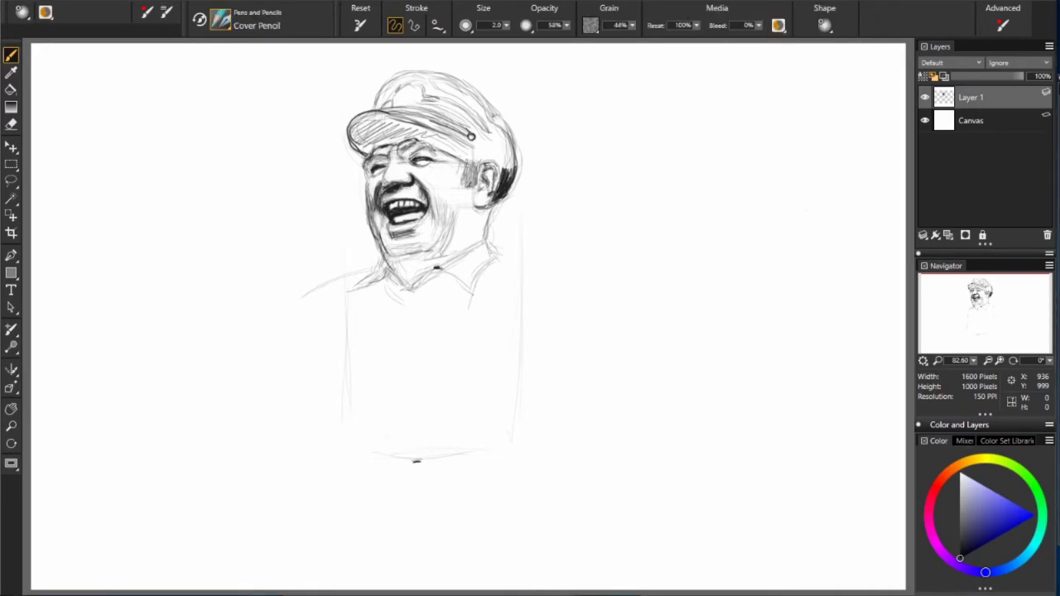
pyautogui.moveTo(411, 159); pyautogui.dragTo(434, 153)
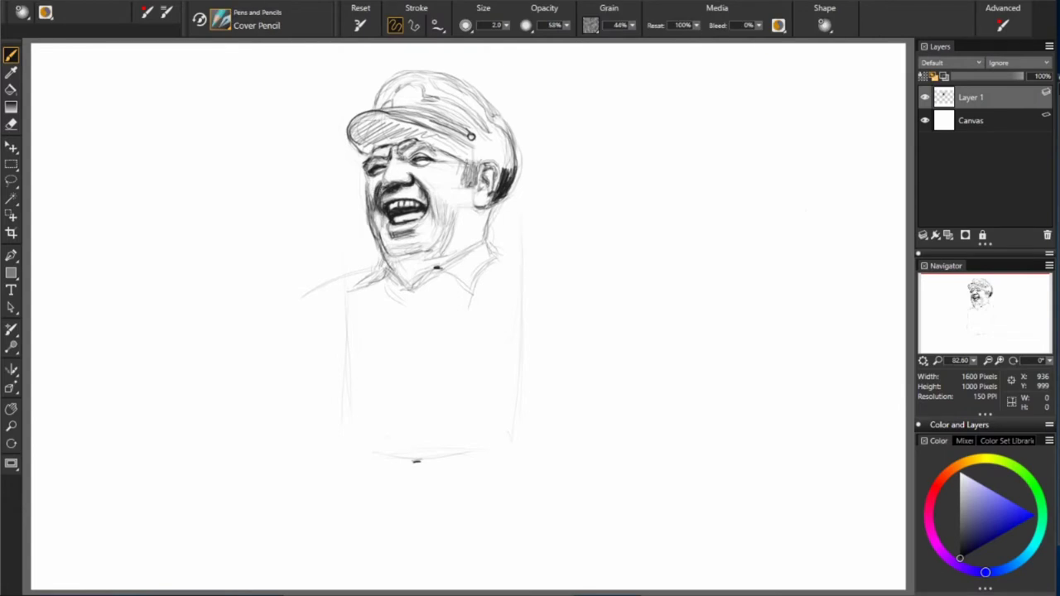
pyautogui.moveTo(404, 142); pyautogui.dragTo(430, 164)
pyautogui.moveTo(453, 173); pyautogui.dragTo(460, 187)
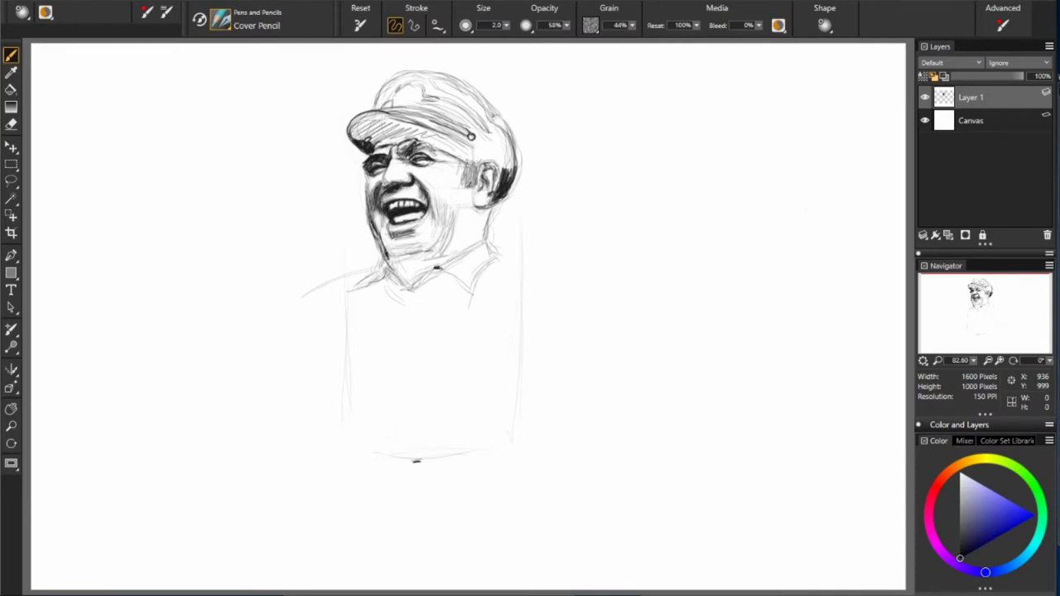
pyautogui.moveTo(477, 162); pyautogui.dragTo(470, 182)
# Step: Shade below the ear, hatch the cap brim's left side, and darken the chin and left cheek
pyautogui.moveTo(495, 202); pyautogui.dragTo(483, 229)
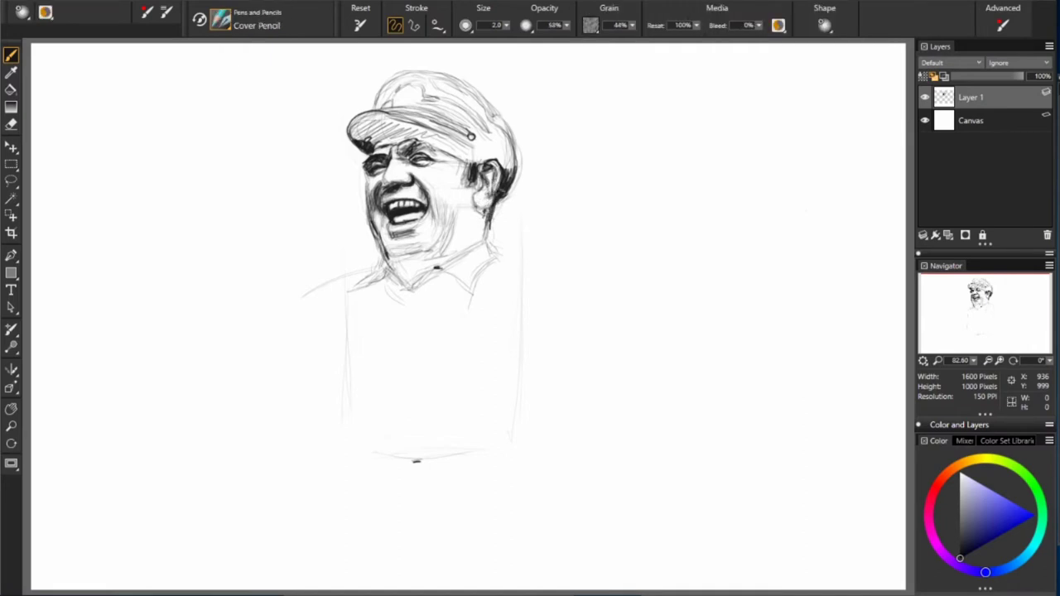
pyautogui.moveTo(353, 120); pyautogui.dragTo(383, 145)
pyautogui.moveTo(386, 250)
pyautogui.mouseDown()
pyautogui.moveTo(425, 260)
pyautogui.moveTo(400, 271)
pyautogui.mouseUp()
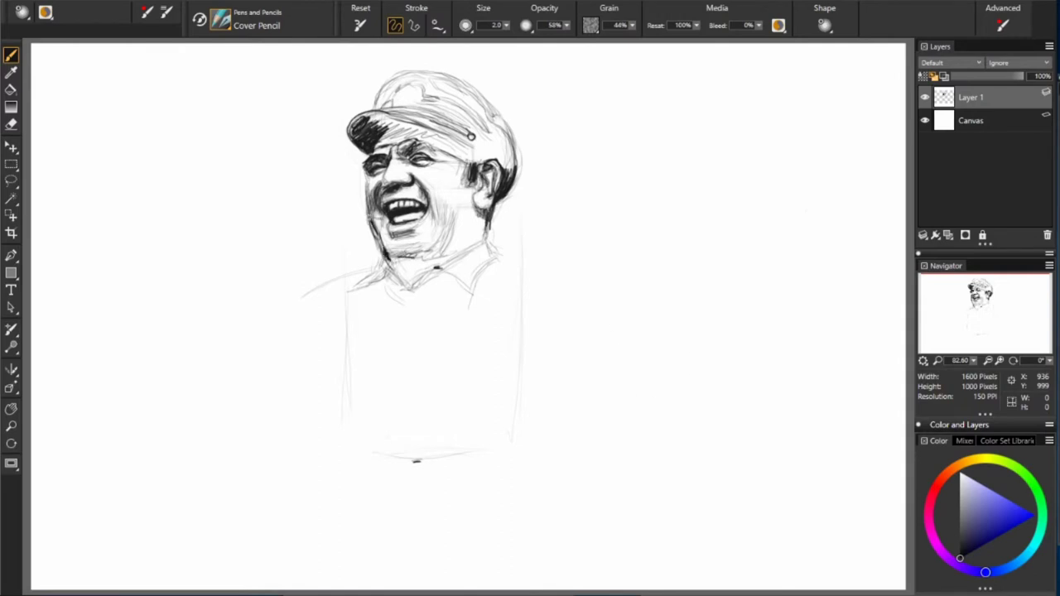
pyautogui.moveTo(367, 204); pyautogui.dragTo(435, 278)
pyautogui.moveTo(404, 246); pyautogui.dragTo(435, 268)
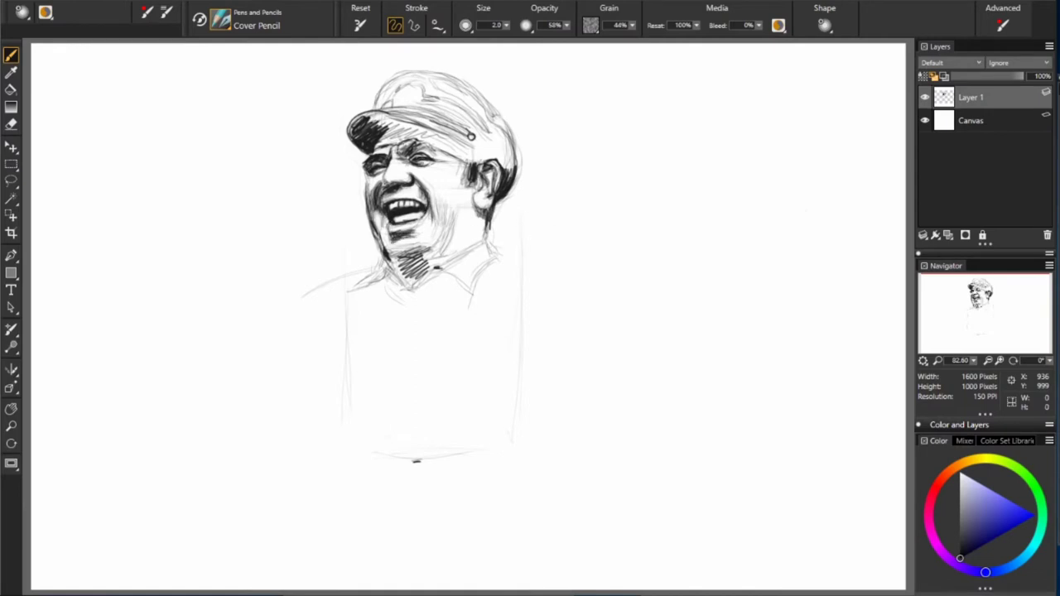
# Step: Shade under the cap brim and around the eyes, extend the collar, and fill the under-chin shadow
pyautogui.moveTo(377, 139)
pyautogui.mouseDown()
pyautogui.moveTo(414, 136)
pyautogui.moveTo(464, 162)
pyautogui.mouseUp()
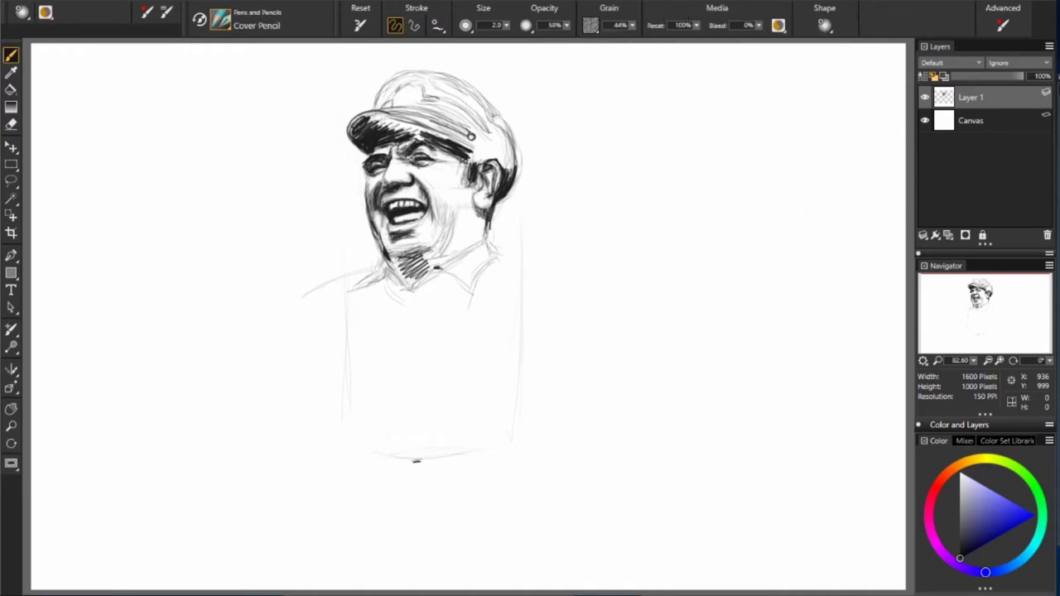
pyautogui.moveTo(412, 162)
pyautogui.mouseDown()
pyautogui.moveTo(388, 144)
pyautogui.moveTo(396, 156)
pyautogui.mouseUp()
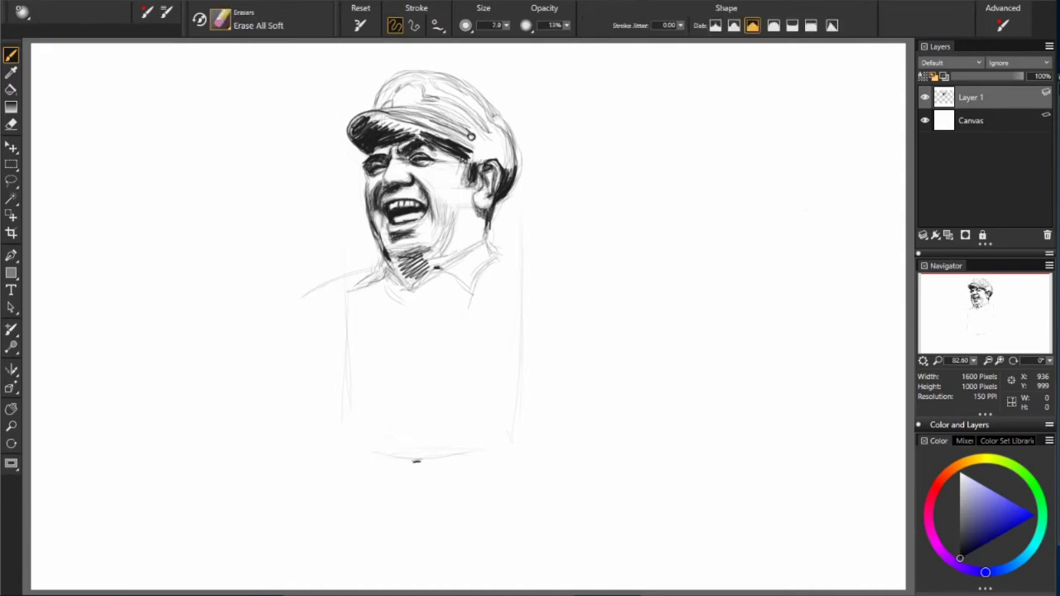
pyautogui.moveTo(497, 259); pyautogui.dragTo(512, 270)
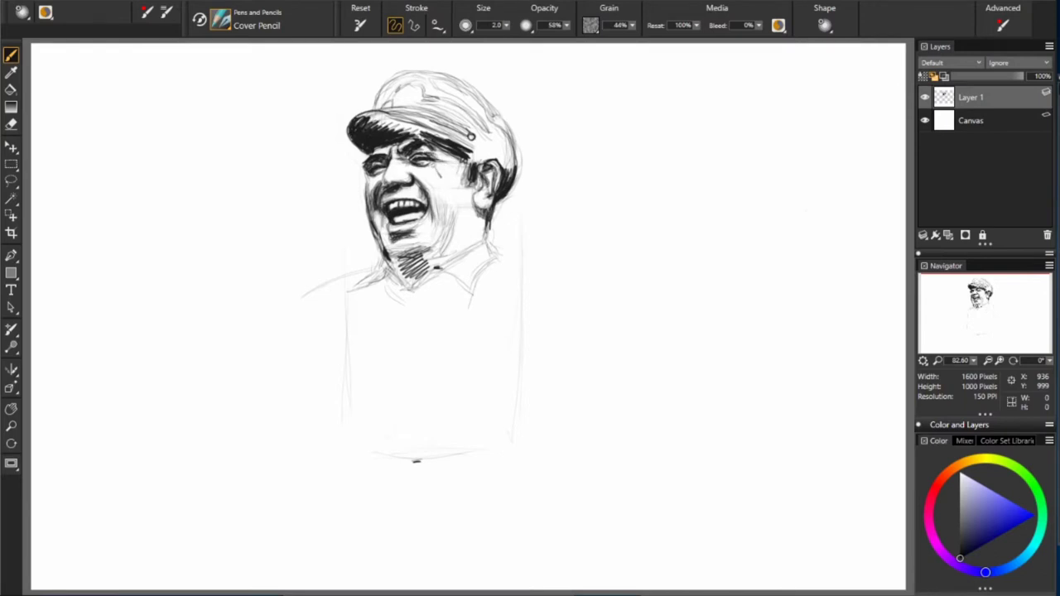
pyautogui.moveTo(463, 161); pyautogui.dragTo(463, 184)
pyautogui.moveTo(401, 255); pyautogui.dragTo(421, 270)
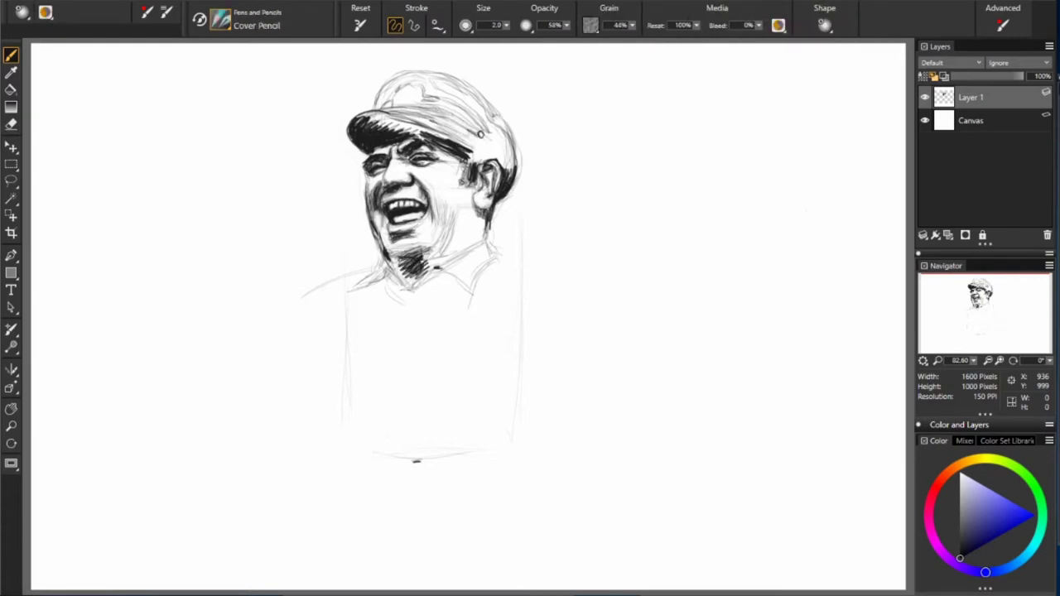
pyautogui.moveTo(444, 217); pyautogui.dragTo(403, 275)
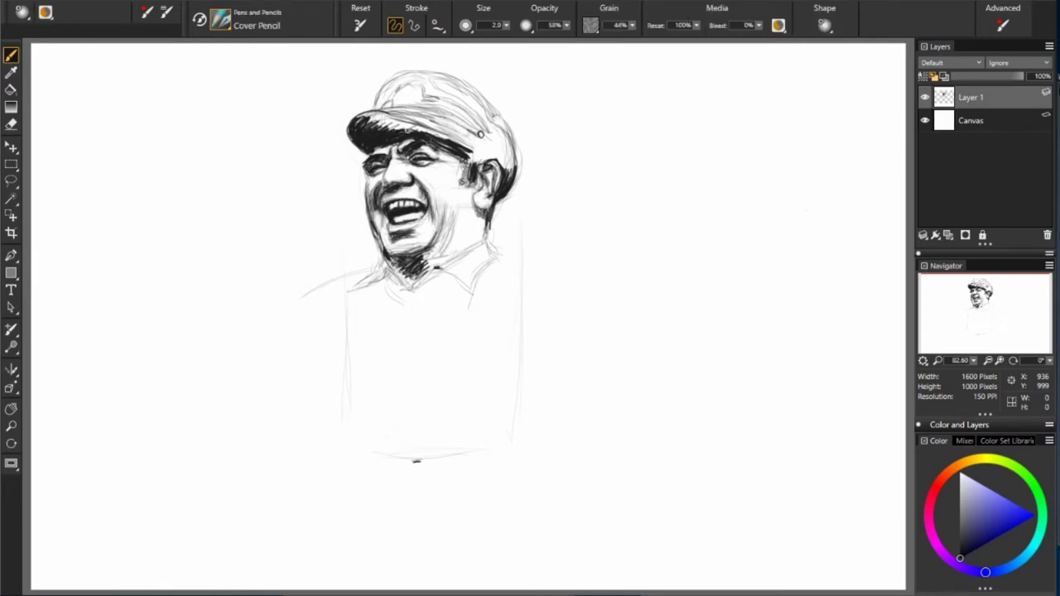
# Step: Build dense neck and under-jaw shadow and strengthen the cap brim and crown
pyautogui.moveTo(447, 125)
pyautogui.mouseDown()
pyautogui.moveTo(379, 110)
pyautogui.moveTo(479, 137)
pyautogui.moveTo(495, 121)
pyautogui.moveTo(507, 170)
pyautogui.mouseUp()
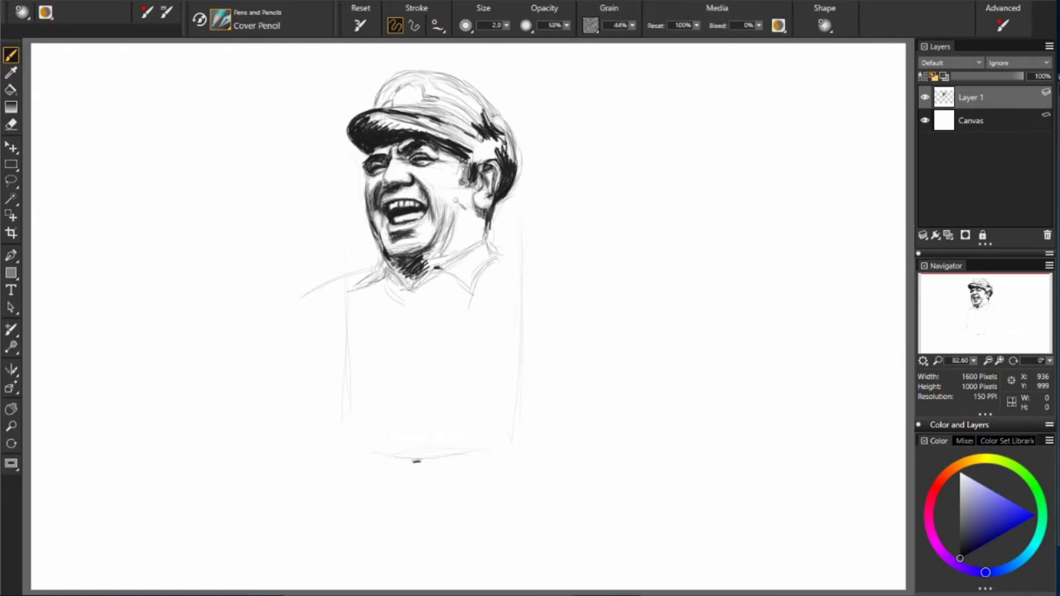
pyautogui.moveTo(464, 197); pyautogui.dragTo(426, 269)
pyautogui.moveTo(469, 216)
pyautogui.mouseDown()
pyautogui.moveTo(447, 269)
pyautogui.moveTo(418, 265)
pyautogui.moveTo(435, 269)
pyautogui.mouseUp()
pyautogui.moveTo(489, 227); pyautogui.dragTo(433, 280)
pyautogui.moveTo(436, 265)
pyautogui.mouseDown()
pyautogui.moveTo(414, 285)
pyautogui.moveTo(396, 278)
pyautogui.moveTo(386, 288)
pyautogui.moveTo(396, 276)
pyautogui.mouseUp()
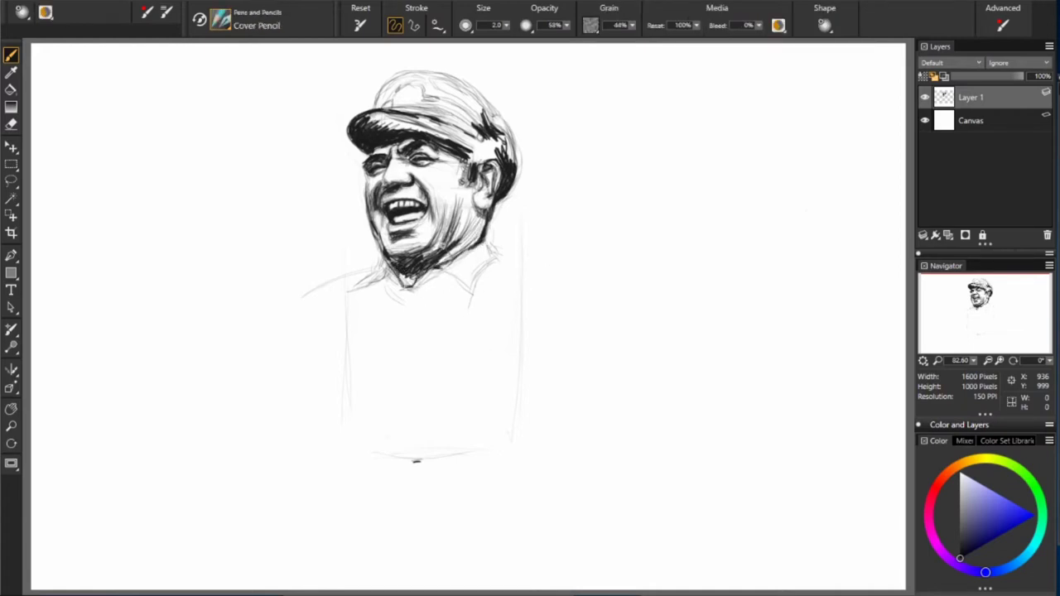
pyautogui.moveTo(451, 206)
pyautogui.mouseDown()
pyautogui.moveTo(437, 258)
pyautogui.moveTo(406, 266)
pyautogui.mouseUp()
pyautogui.moveTo(465, 110)
pyautogui.mouseDown()
pyautogui.moveTo(449, 129)
pyautogui.moveTo(464, 134)
pyautogui.moveTo(363, 116)
pyautogui.moveTo(423, 143)
pyautogui.mouseUp()
pyautogui.moveTo(500, 130)
pyautogui.mouseDown()
pyautogui.moveTo(454, 162)
pyautogui.moveTo(495, 158)
pyautogui.mouseUp()
# Step: Deepen both cheeks, shade around the left eye and nose, and lightly shade the cap band
pyautogui.moveTo(461, 199)
pyautogui.mouseDown()
pyautogui.moveTo(448, 248)
pyautogui.moveTo(457, 230)
pyautogui.moveTo(434, 257)
pyautogui.mouseUp()
pyautogui.moveTo(442, 213); pyautogui.dragTo(429, 255)
pyautogui.moveTo(452, 188)
pyautogui.mouseDown()
pyautogui.moveTo(432, 224)
pyautogui.moveTo(419, 205)
pyautogui.mouseUp()
pyautogui.moveTo(476, 233); pyautogui.dragTo(465, 242)
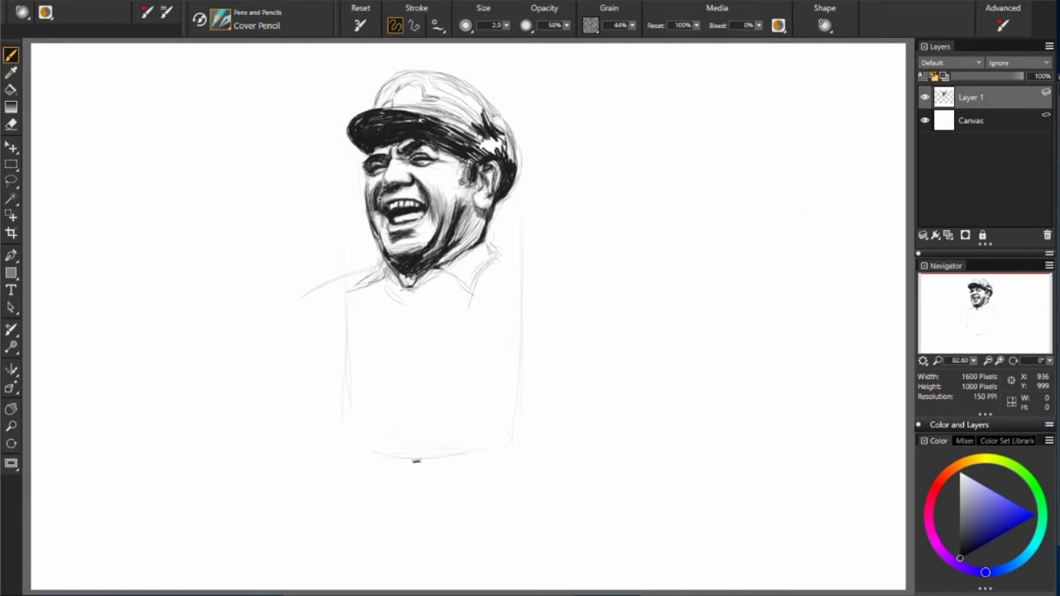
pyautogui.moveTo(401, 205); pyautogui.dragTo(383, 217)
pyautogui.moveTo(373, 149); pyautogui.dragTo(399, 162)
pyautogui.moveTo(391, 169); pyautogui.dragTo(403, 181)
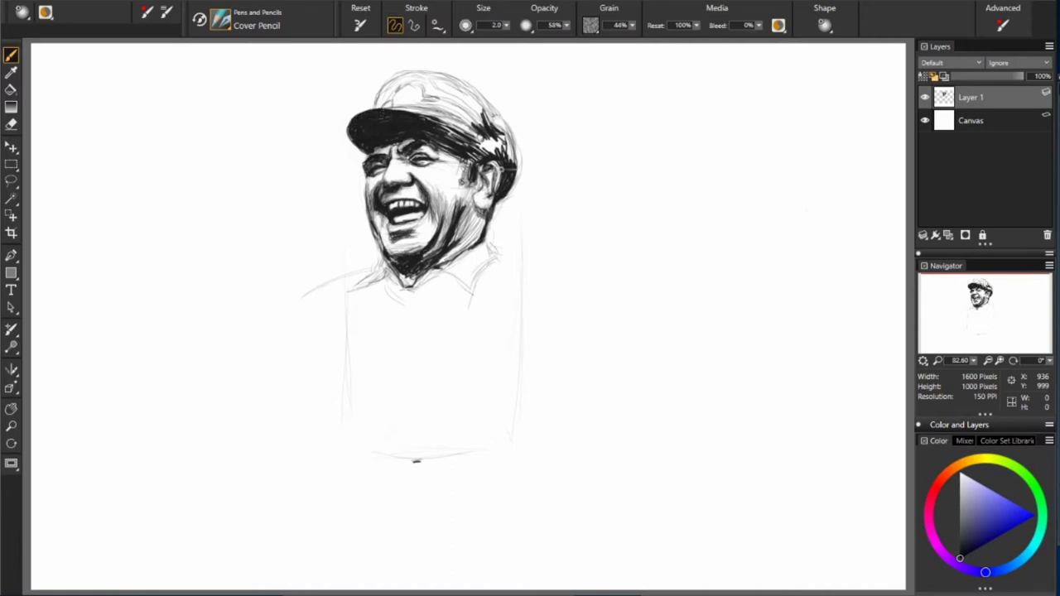
pyautogui.moveTo(464, 131); pyautogui.dragTo(429, 146)
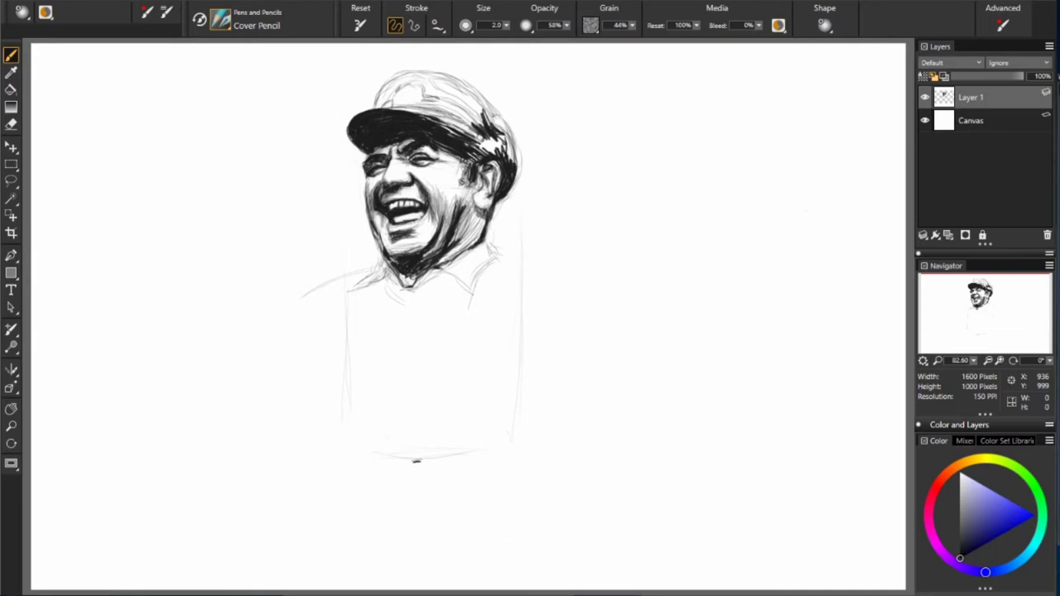
# Step: Add small shading strokes near the eye, switching between eraser and pencil with E
pyautogui.press('e')
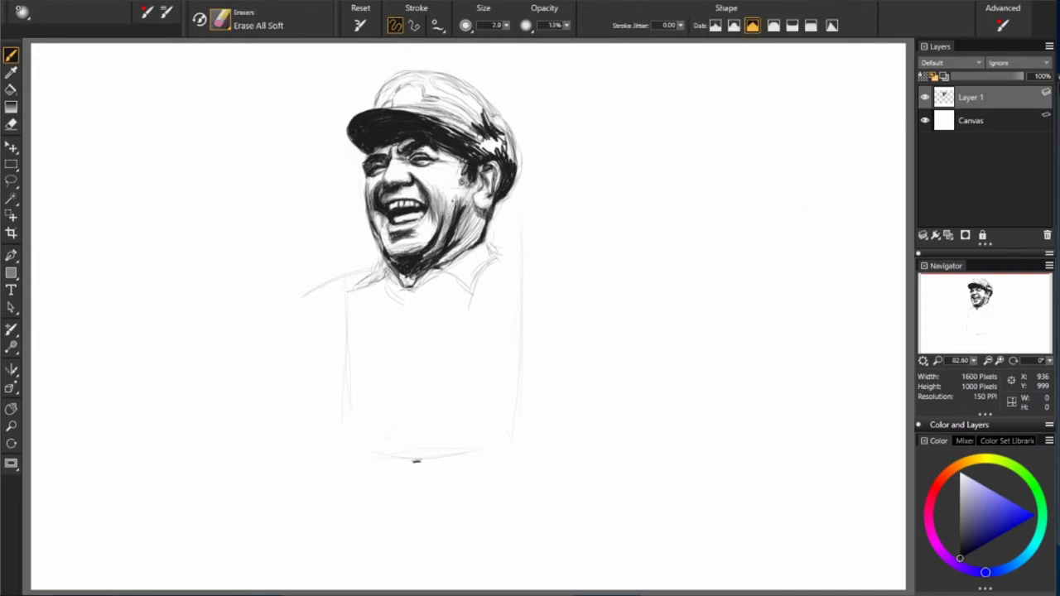
pyautogui.press('e')
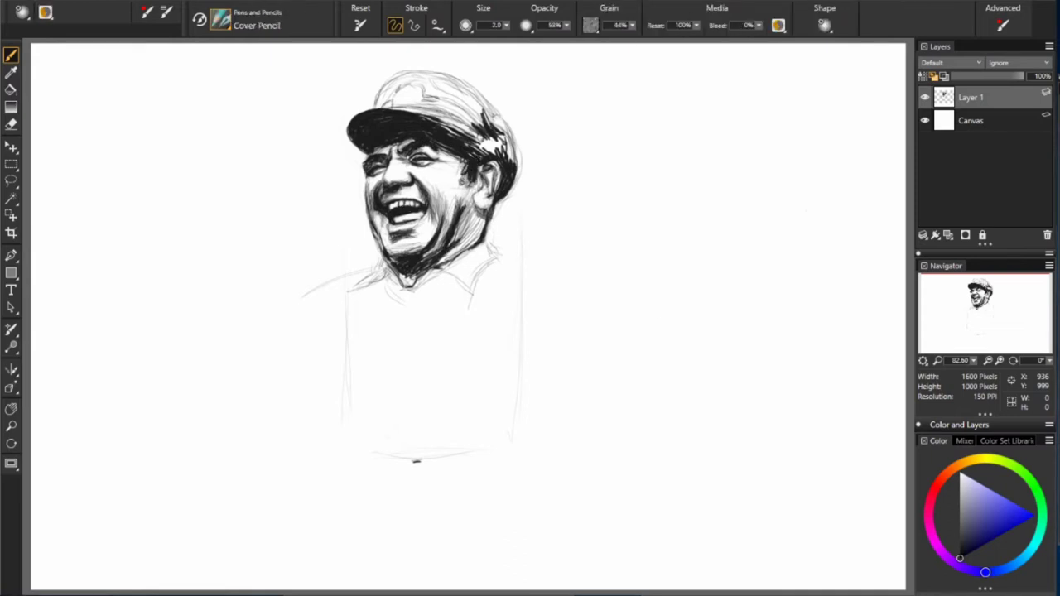
pyautogui.press('e')
pyautogui.press('e')
pyautogui.press('e')
pyautogui.press('e')
pyautogui.press('e')
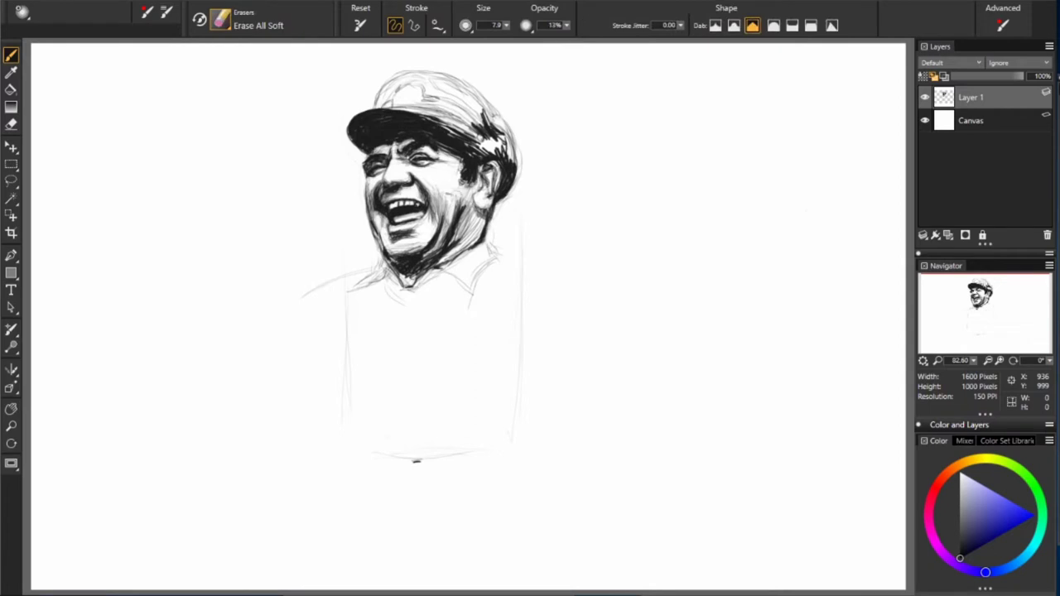
pyautogui.press('e')
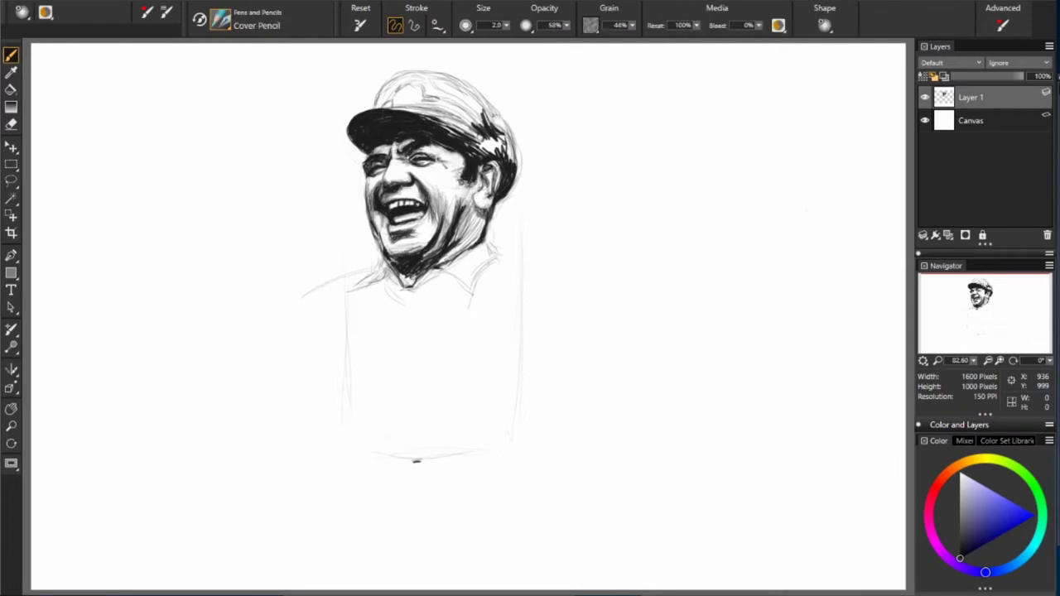
pyautogui.moveTo(419, 148); pyautogui.dragTo(445, 167)
# Step: Clean up and re-shade the ear, then hatch the back of the head, cap and right temple
pyautogui.press('e')
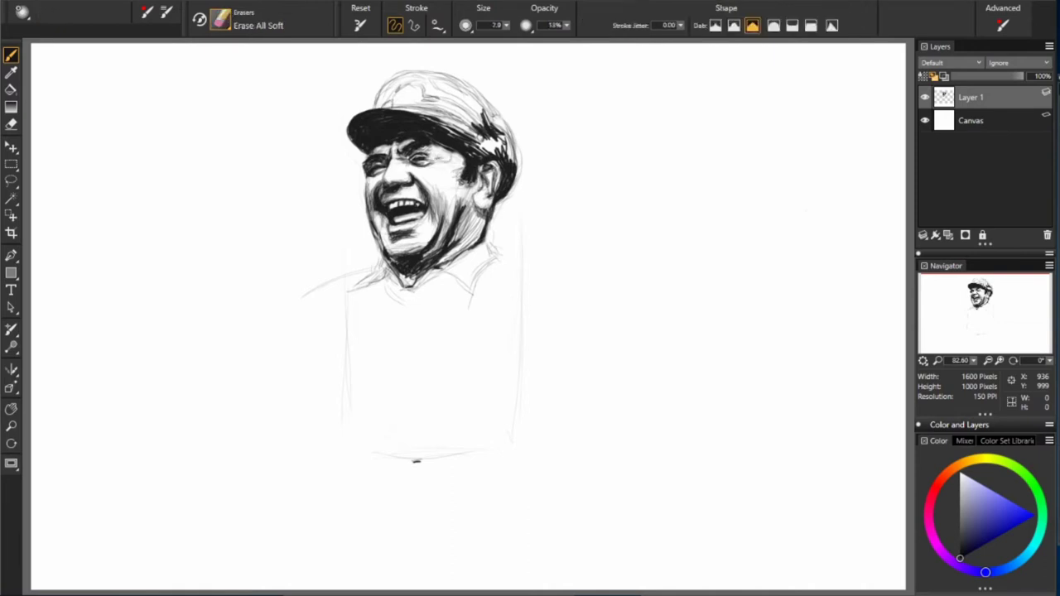
pyautogui.press('e')
pyautogui.press('e')
pyautogui.press('e')
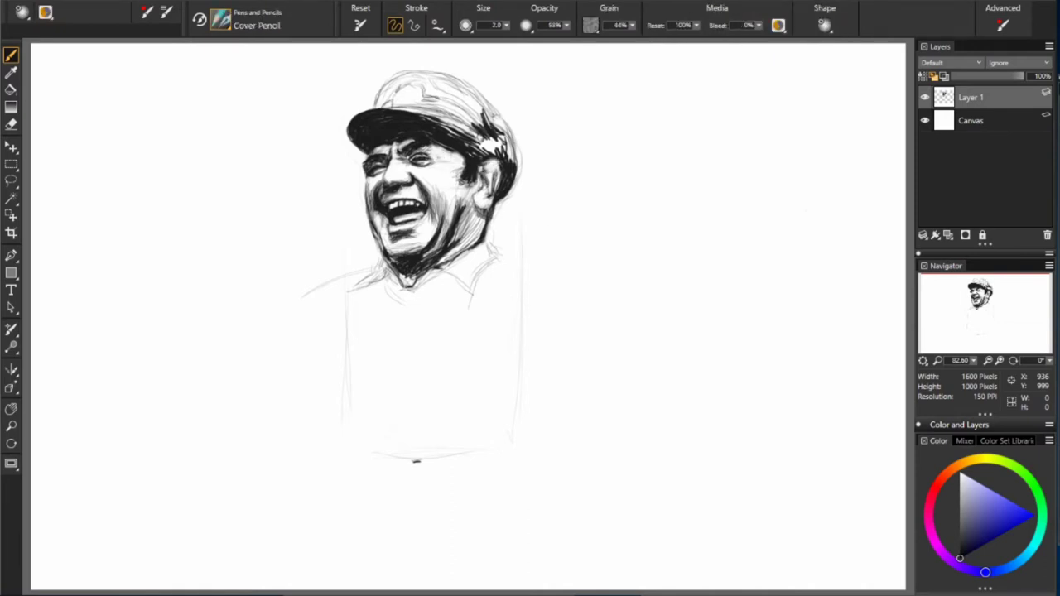
pyautogui.press('e')
pyautogui.moveTo(487, 172); pyautogui.dragTo(500, 187)
pyautogui.press('e')
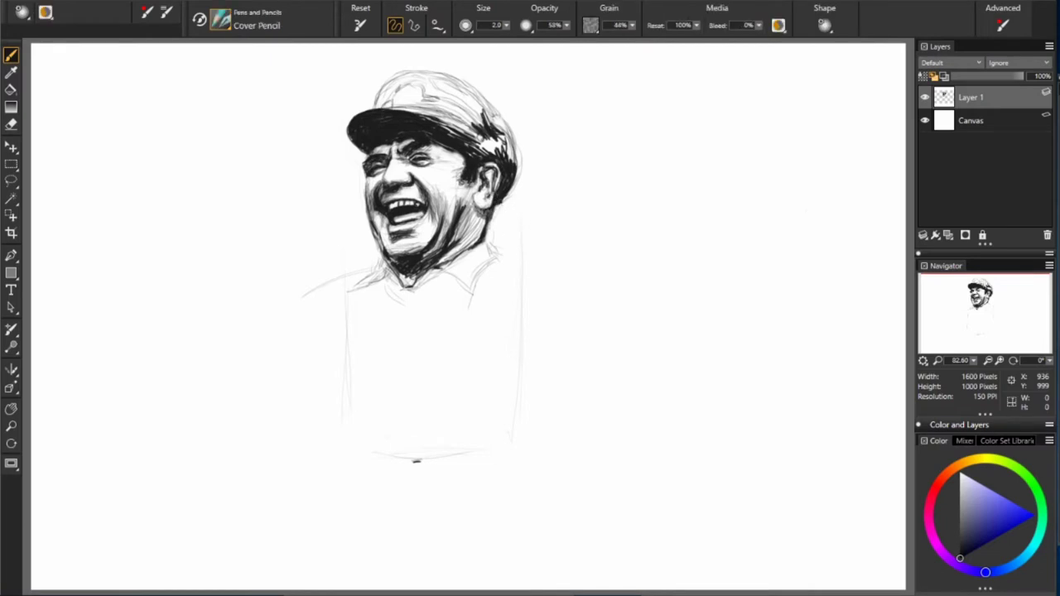
pyautogui.moveTo(495, 204); pyautogui.dragTo(512, 173)
pyautogui.moveTo(501, 116)
pyautogui.mouseDown()
pyautogui.moveTo(513, 179)
pyautogui.moveTo(468, 185)
pyautogui.moveTo(444, 158)
pyautogui.mouseUp()
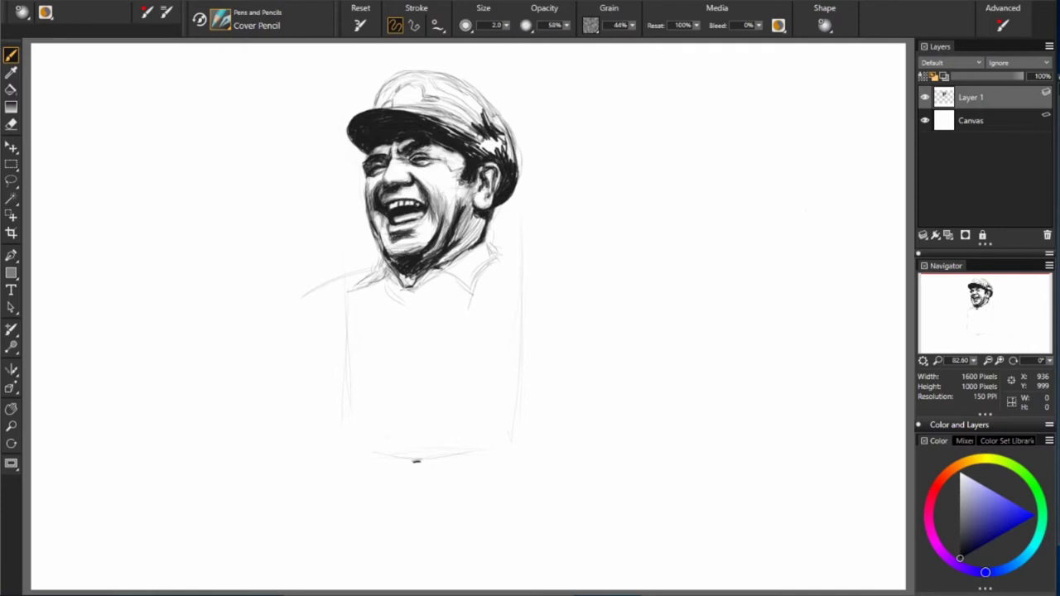
pyautogui.moveTo(445, 157); pyautogui.dragTo(435, 172)
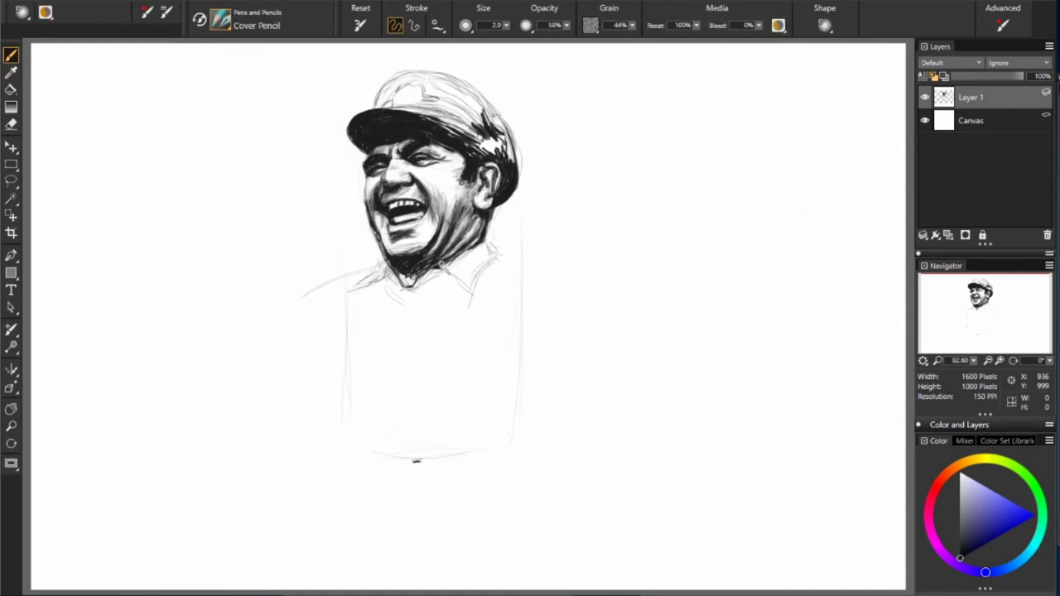
# Step: Draw a long straight line below the chin, then darken the cap's sides and right cheek
pyautogui.moveTo(418, 274); pyautogui.dragTo(579, 273)
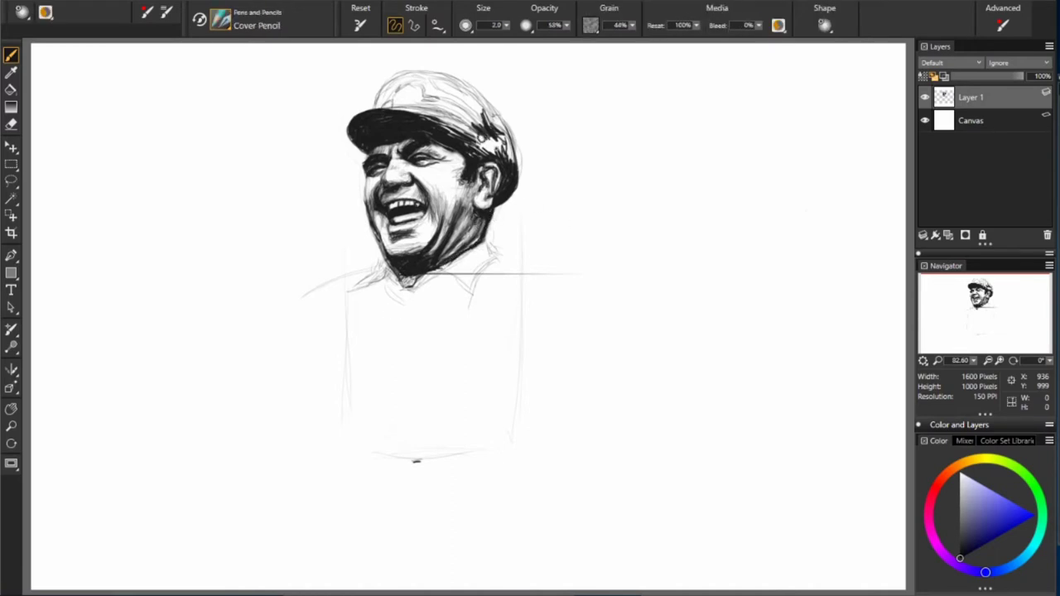
pyautogui.moveTo(501, 140)
pyautogui.mouseDown()
pyautogui.moveTo(487, 154)
pyautogui.moveTo(501, 164)
pyautogui.mouseUp()
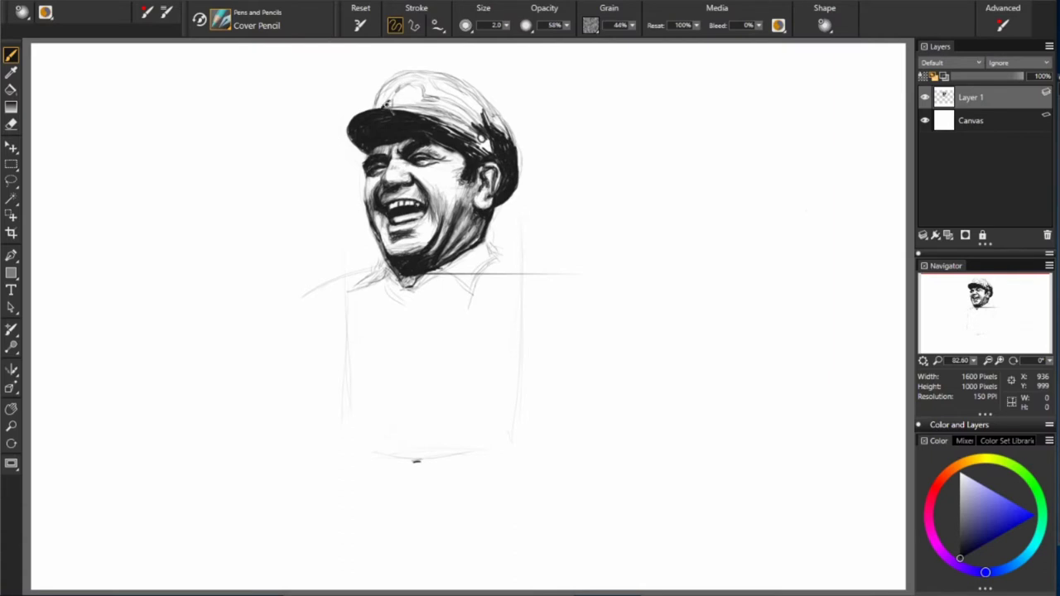
pyautogui.moveTo(393, 111)
pyautogui.mouseDown()
pyautogui.moveTo(377, 97)
pyautogui.moveTo(374, 107)
pyautogui.mouseUp()
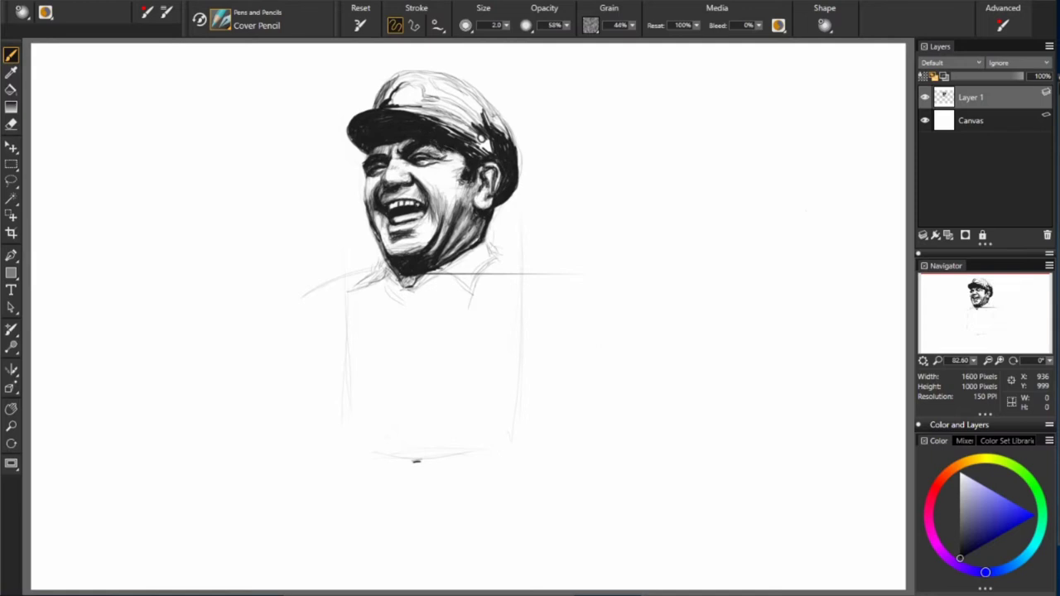
pyautogui.moveTo(443, 155); pyautogui.dragTo(490, 195)
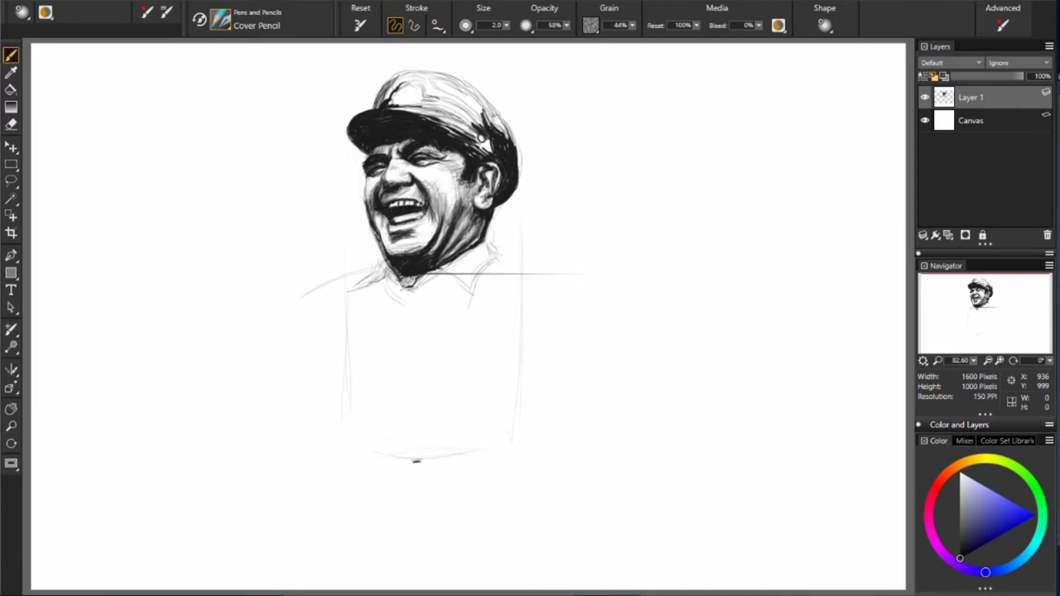
# Step: Sketch the left shoulder contour and shade the cap band's right side and near the ear
pyautogui.moveTo(386, 246)
pyautogui.mouseDown()
pyautogui.moveTo(379, 270)
pyautogui.moveTo(279, 342)
pyautogui.mouseUp()
pyautogui.moveTo(469, 144)
pyautogui.mouseDown()
pyautogui.moveTo(424, 115)
pyautogui.moveTo(490, 155)
pyautogui.mouseUp()
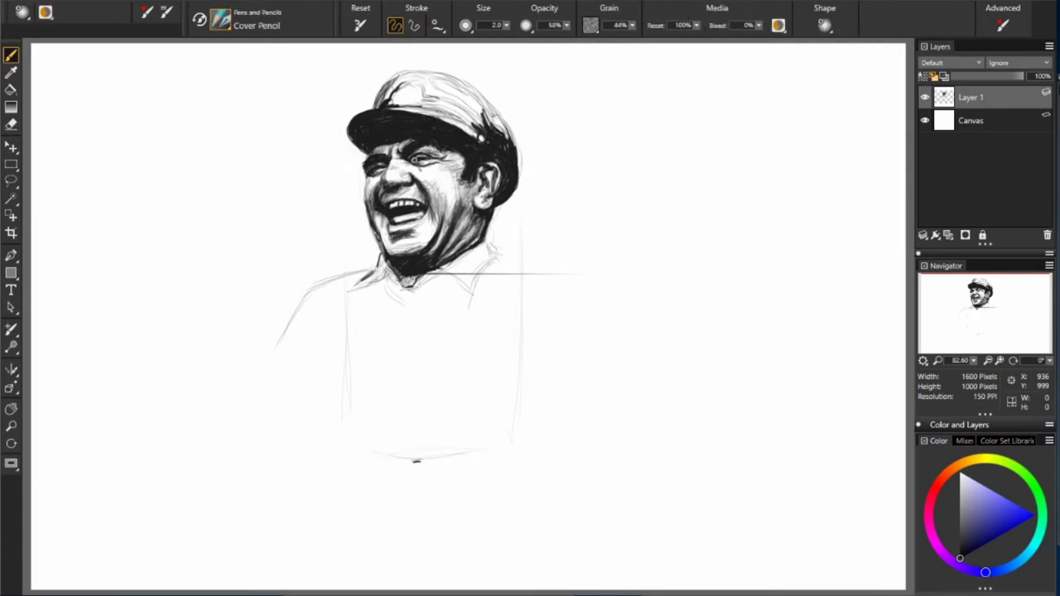
pyautogui.moveTo(469, 164); pyautogui.dragTo(473, 178)
pyautogui.press('n')
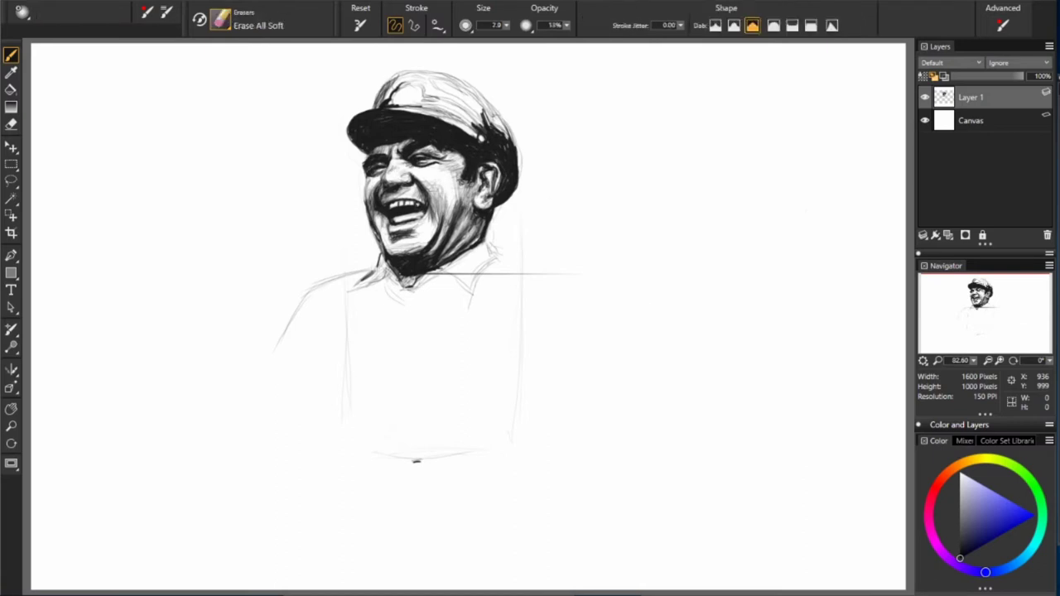
pyautogui.press('n')
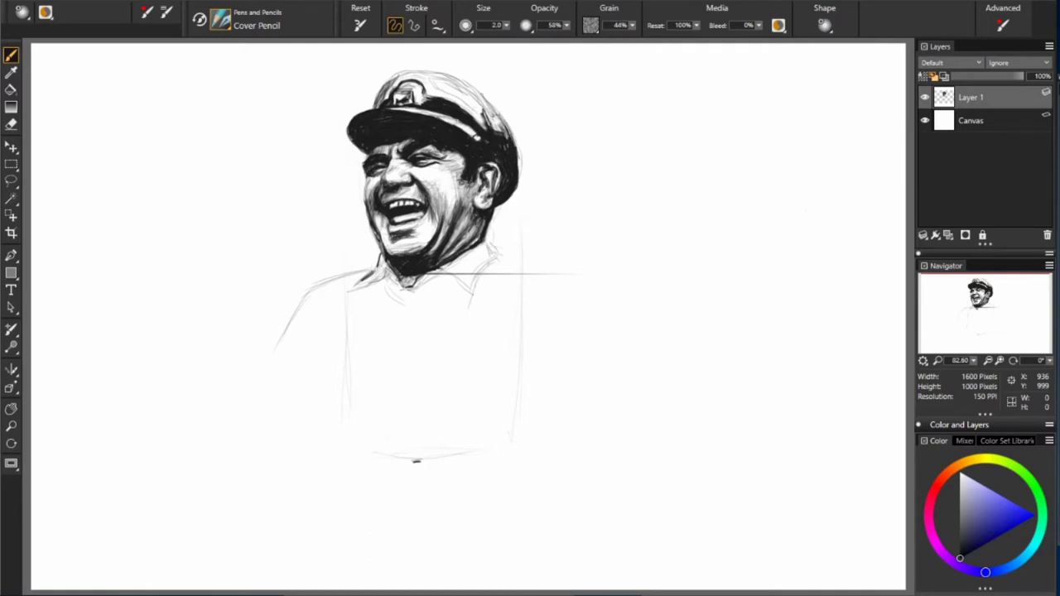
# Step: Darken the cap's right side and badge area, deepen the jaw shading, and lighten the left cheek
pyautogui.moveTo(460, 106); pyautogui.dragTo(473, 91)
pyautogui.moveTo(404, 86); pyautogui.dragTo(427, 101)
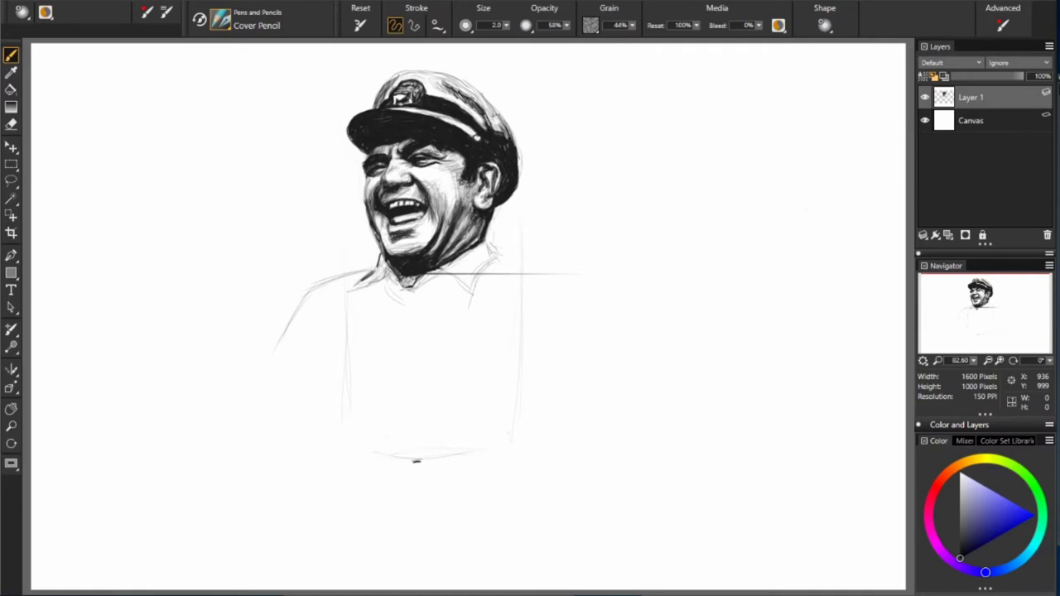
pyautogui.moveTo(488, 83)
pyautogui.mouseDown()
pyautogui.moveTo(500, 109)
pyautogui.moveTo(460, 80)
pyautogui.mouseUp()
pyautogui.moveTo(457, 199); pyautogui.dragTo(434, 249)
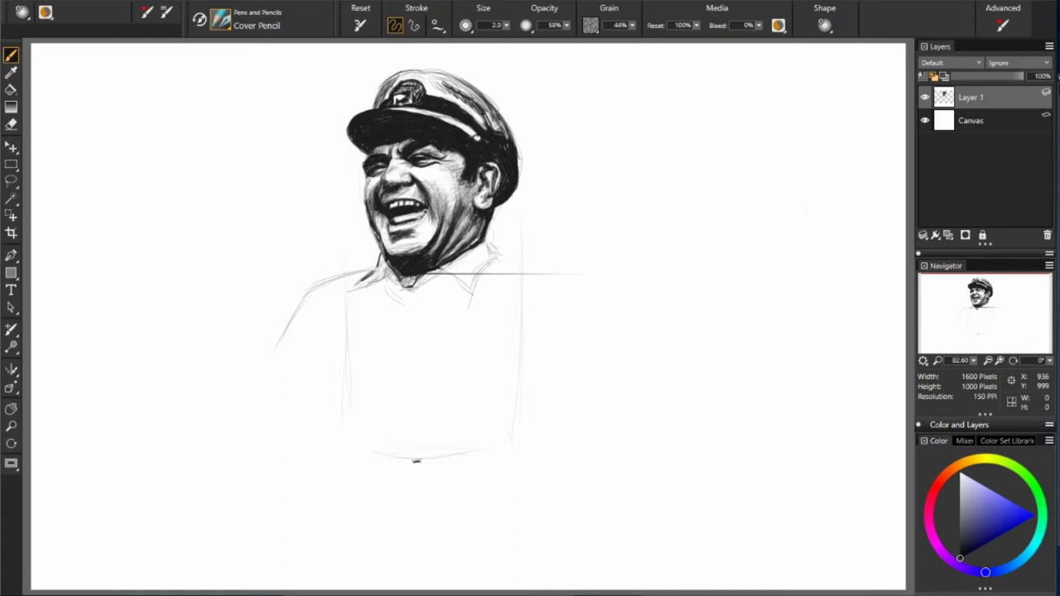
pyautogui.moveTo(437, 217); pyautogui.dragTo(419, 242)
pyautogui.moveTo(477, 277); pyautogui.dragTo(482, 289)
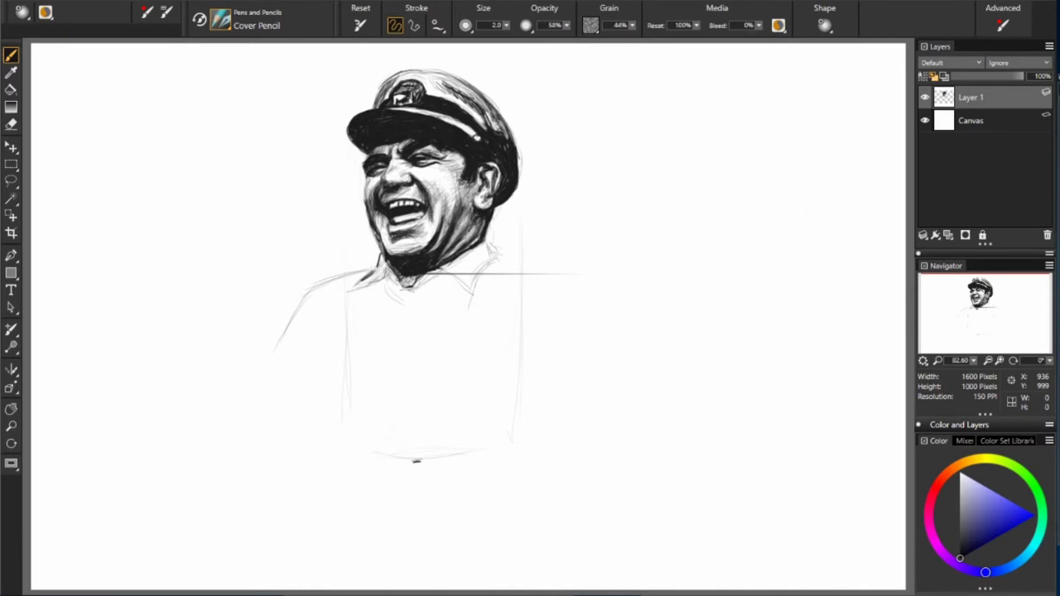
pyautogui.moveTo(438, 204); pyautogui.dragTo(436, 224)
pyautogui.moveTo(371, 174); pyautogui.dragTo(376, 187)
pyautogui.moveTo(372, 164); pyautogui.dragTo(383, 187)
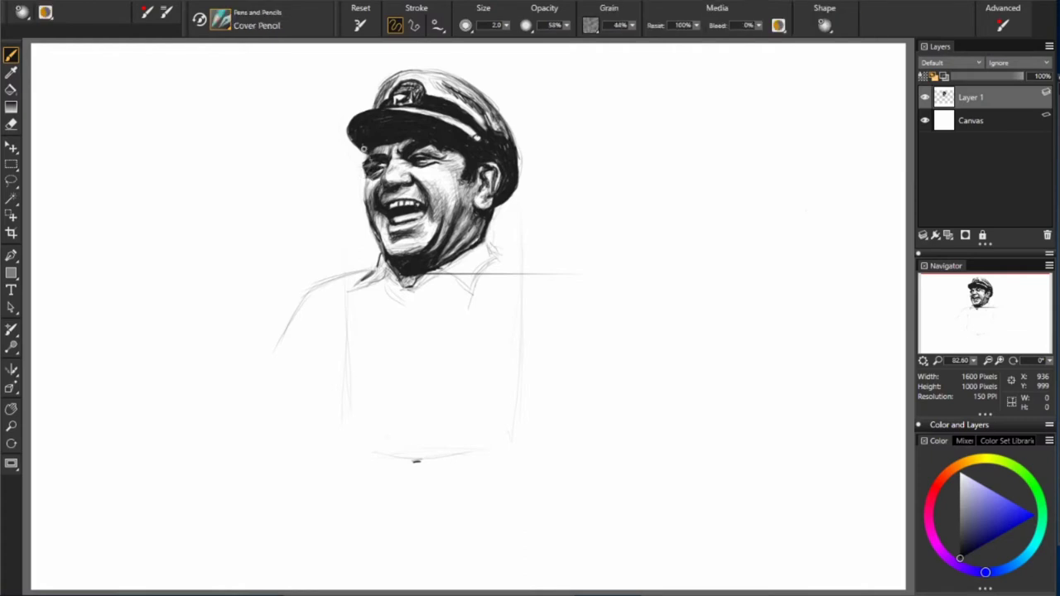
# Step: Sketch the collar points, shirt placket, torso bottom and a long tie below the collar
pyautogui.moveTo(442, 274); pyautogui.dragTo(449, 287)
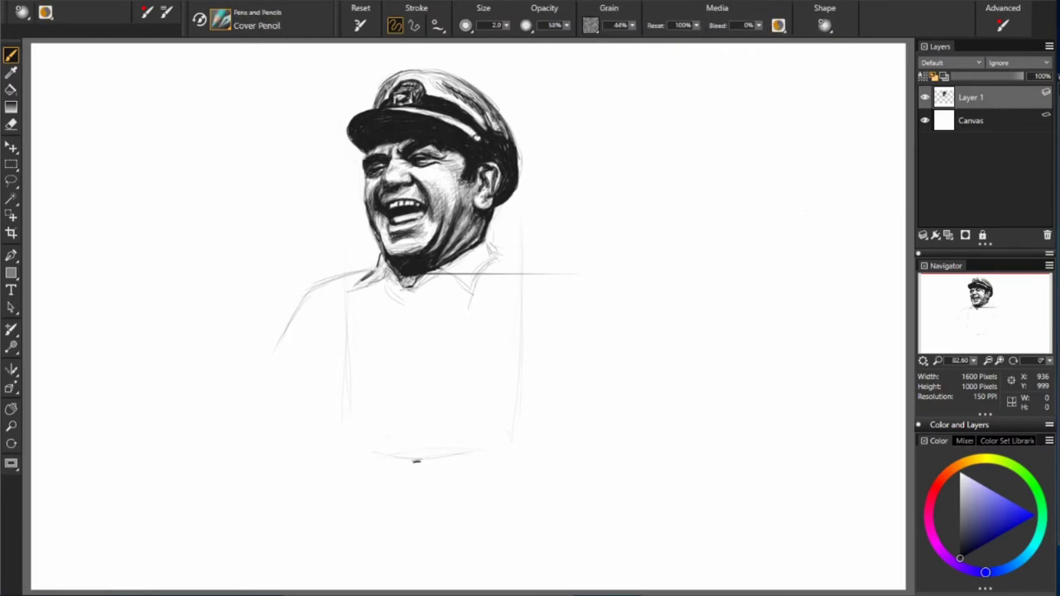
pyautogui.moveTo(489, 247); pyautogui.dragTo(507, 256)
pyautogui.moveTo(333, 432); pyautogui.dragTo(395, 437)
pyautogui.moveTo(392, 287)
pyautogui.mouseDown()
pyautogui.moveTo(416, 304)
pyautogui.moveTo(472, 304)
pyautogui.mouseUp()
pyautogui.moveTo(429, 293)
pyautogui.mouseDown()
pyautogui.moveTo(410, 323)
pyautogui.moveTo(418, 312)
pyautogui.mouseUp()
pyautogui.moveTo(411, 313); pyautogui.dragTo(410, 358)
pyautogui.moveTo(429, 292)
pyautogui.mouseDown()
pyautogui.moveTo(396, 447)
pyautogui.moveTo(389, 579)
pyautogui.mouseUp()
pyautogui.moveTo(414, 311); pyautogui.dragTo(370, 412)
pyautogui.moveTo(410, 330)
pyautogui.mouseDown()
pyautogui.moveTo(355, 472)
pyautogui.moveTo(356, 576)
pyautogui.mouseUp()
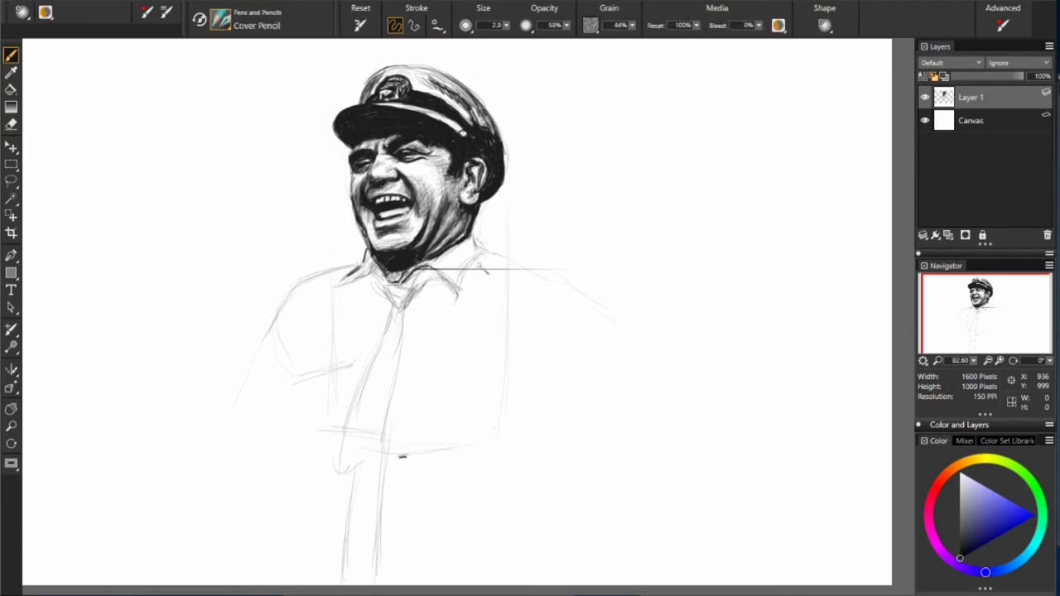
# Step: Reinforce the right collar and sketch the left shoulder, arm, forearm and lower shirt lines
pyautogui.moveTo(483, 258); pyautogui.dragTo(462, 299)
pyautogui.moveTo(344, 286); pyautogui.dragTo(295, 373)
pyautogui.moveTo(305, 305); pyautogui.dragTo(245, 408)
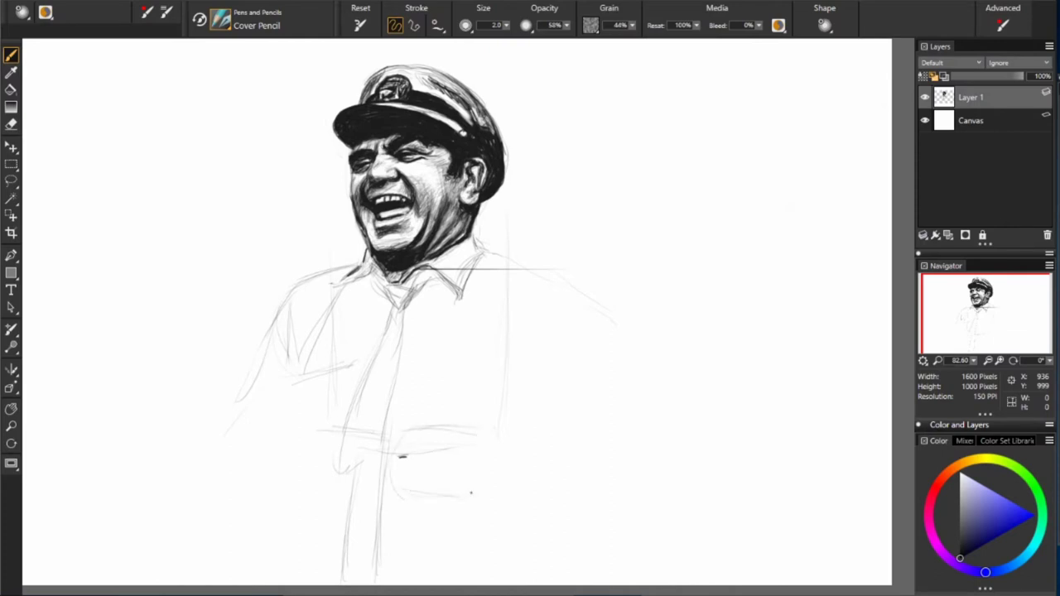
pyautogui.moveTo(394, 474); pyautogui.dragTo(531, 499)
pyautogui.moveTo(329, 422); pyautogui.dragTo(283, 396)
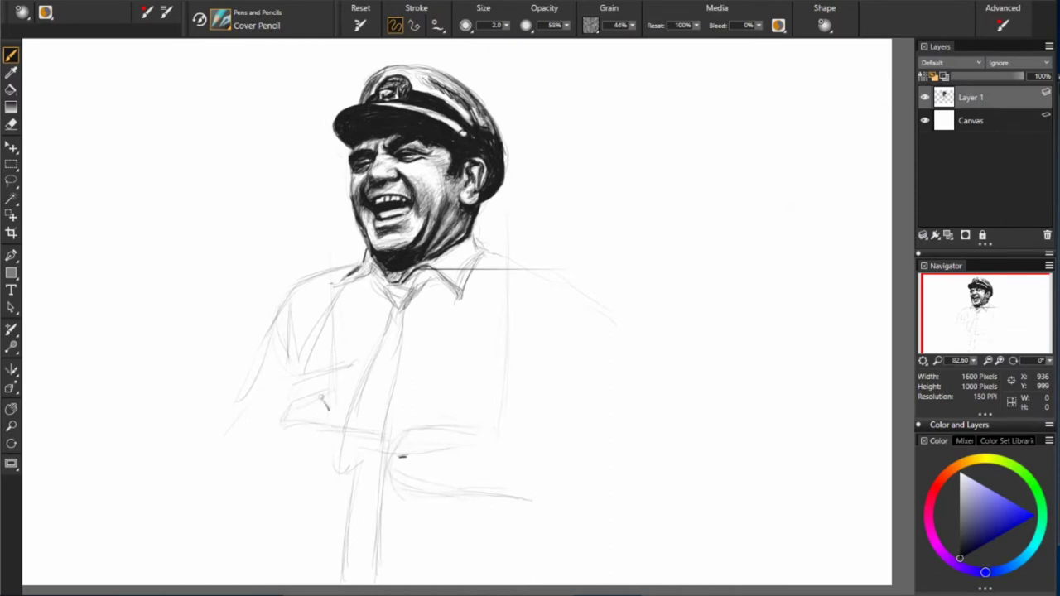
pyautogui.moveTo(347, 379)
pyautogui.mouseDown()
pyautogui.moveTo(260, 414)
pyautogui.moveTo(237, 437)
pyautogui.mouseUp()
pyautogui.moveTo(248, 481); pyautogui.dragTo(327, 489)
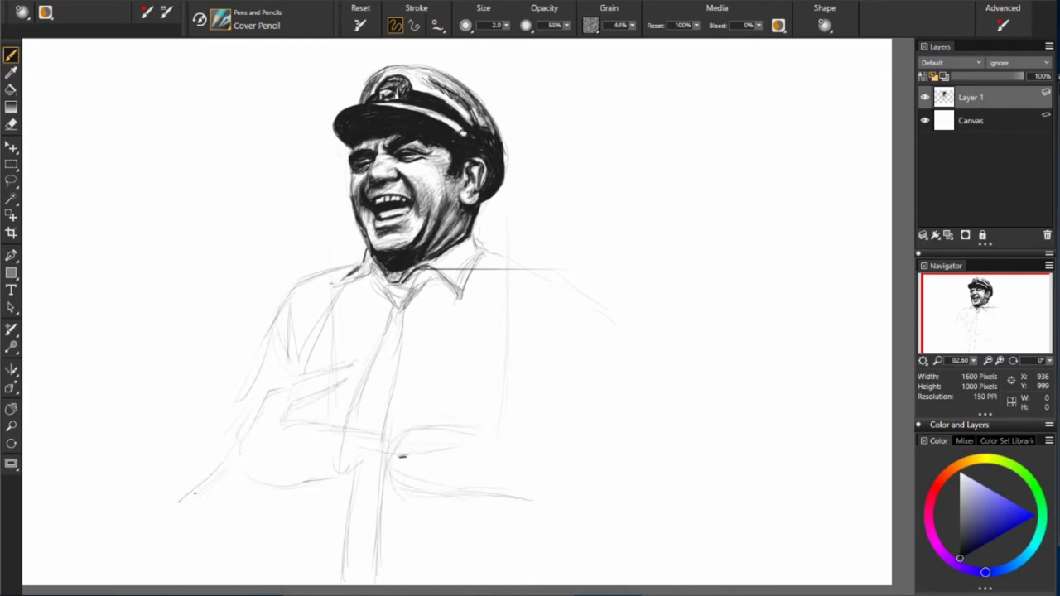
pyautogui.moveTo(187, 512); pyautogui.dragTo(245, 538)
pyautogui.moveTo(283, 509); pyautogui.dragTo(279, 580)
# Step: Outline the right shoulder and arm down to the hand, then sketch the left hand's fingers
pyautogui.moveTo(495, 263)
pyautogui.mouseDown()
pyautogui.moveTo(548, 268)
pyautogui.moveTo(695, 533)
pyautogui.mouseUp()
pyautogui.moveTo(692, 513); pyautogui.dragTo(612, 575)
pyautogui.moveTo(572, 471)
pyautogui.mouseDown()
pyautogui.moveTo(585, 536)
pyautogui.moveTo(692, 527)
pyautogui.mouseUp()
pyautogui.moveTo(351, 449); pyautogui.dragTo(335, 480)
pyautogui.moveTo(360, 456)
pyautogui.mouseDown()
pyautogui.moveTo(286, 466)
pyautogui.moveTo(349, 444)
pyautogui.mouseUp()
pyautogui.moveTo(268, 462); pyautogui.dragTo(351, 473)
pyautogui.moveTo(402, 476); pyautogui.dragTo(410, 487)
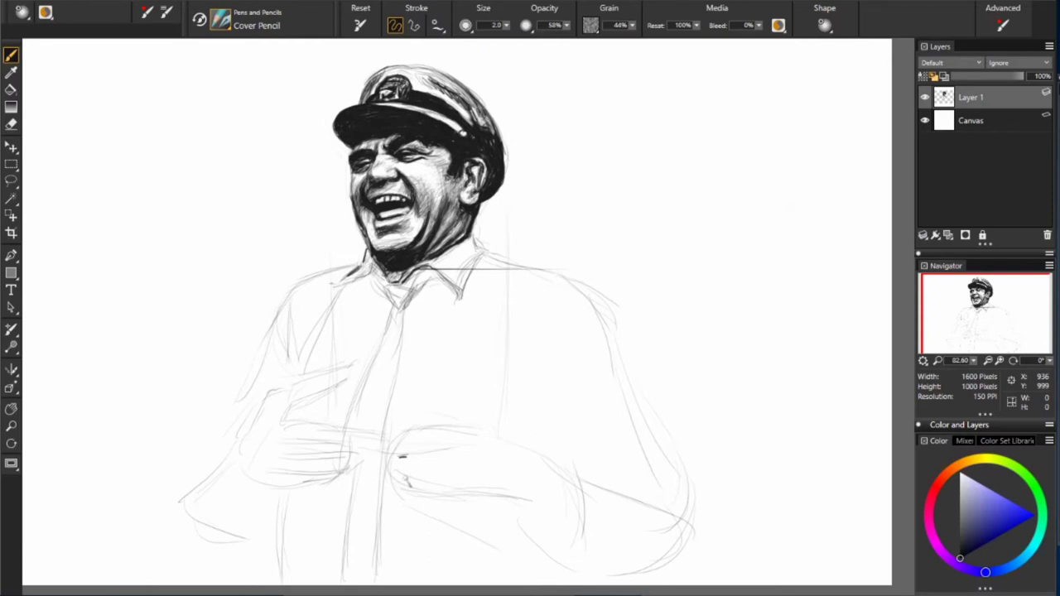
# Step: Redraw the left arm and sleeve, and sketch the right hand's fingers
pyautogui.moveTo(252, 452)
pyautogui.mouseDown()
pyautogui.moveTo(267, 528)
pyautogui.moveTo(213, 536)
pyautogui.mouseUp()
pyautogui.moveTo(191, 495); pyautogui.dragTo(230, 533)
pyautogui.moveTo(245, 393); pyautogui.dragTo(199, 486)
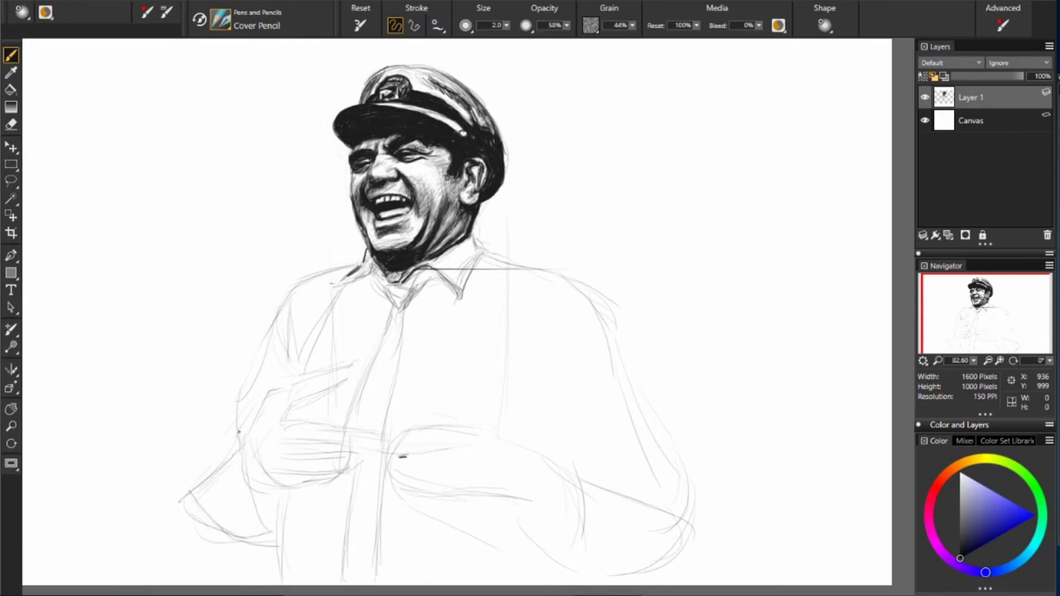
pyautogui.moveTo(287, 300); pyautogui.dragTo(239, 422)
pyautogui.moveTo(424, 489); pyautogui.dragTo(513, 490)
pyautogui.moveTo(544, 439); pyautogui.dragTo(580, 464)
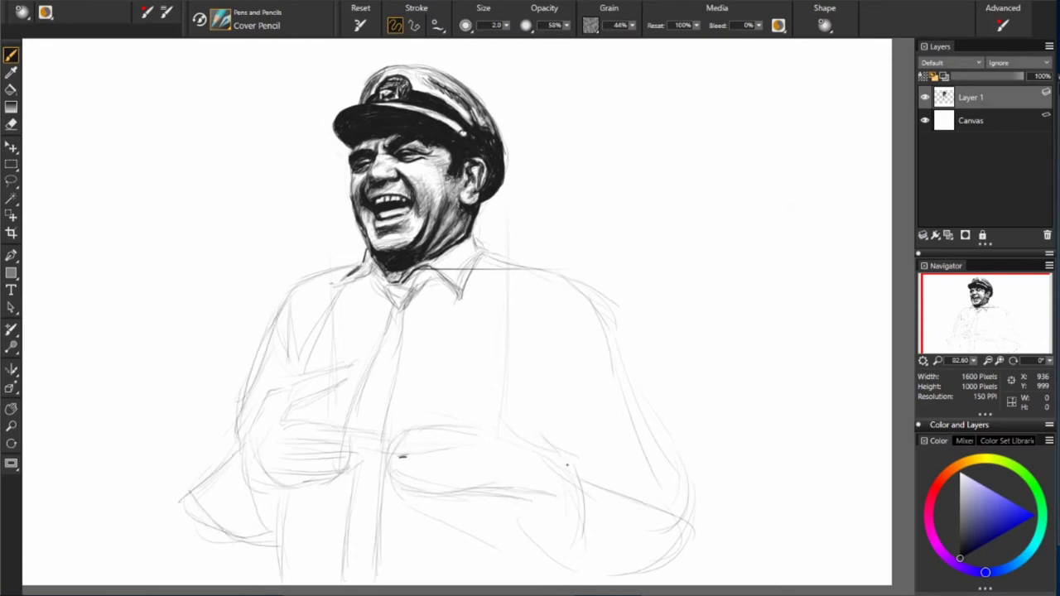
pyautogui.moveTo(497, 395)
pyautogui.mouseDown()
pyautogui.moveTo(538, 437)
pyautogui.moveTo(397, 431)
pyautogui.mouseUp()
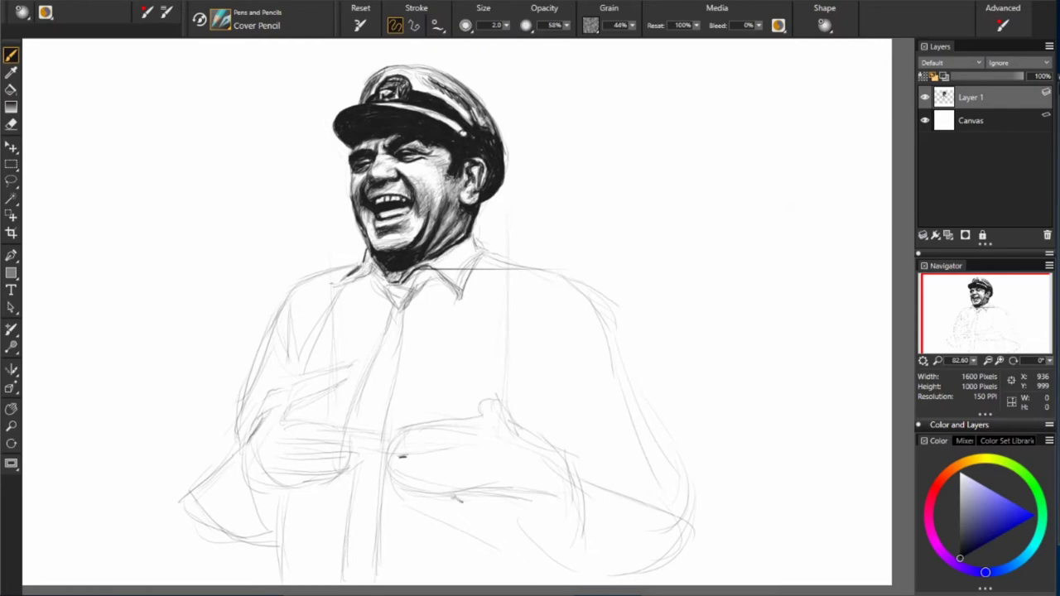
pyautogui.moveTo(267, 396); pyautogui.dragTo(290, 406)
# Step: Rework the right shoulder and arm outline, erasing stray strokes and redrawing it darker
pyautogui.moveTo(484, 271); pyautogui.dragTo(609, 364)
pyautogui.moveTo(586, 296); pyautogui.dragTo(666, 478)
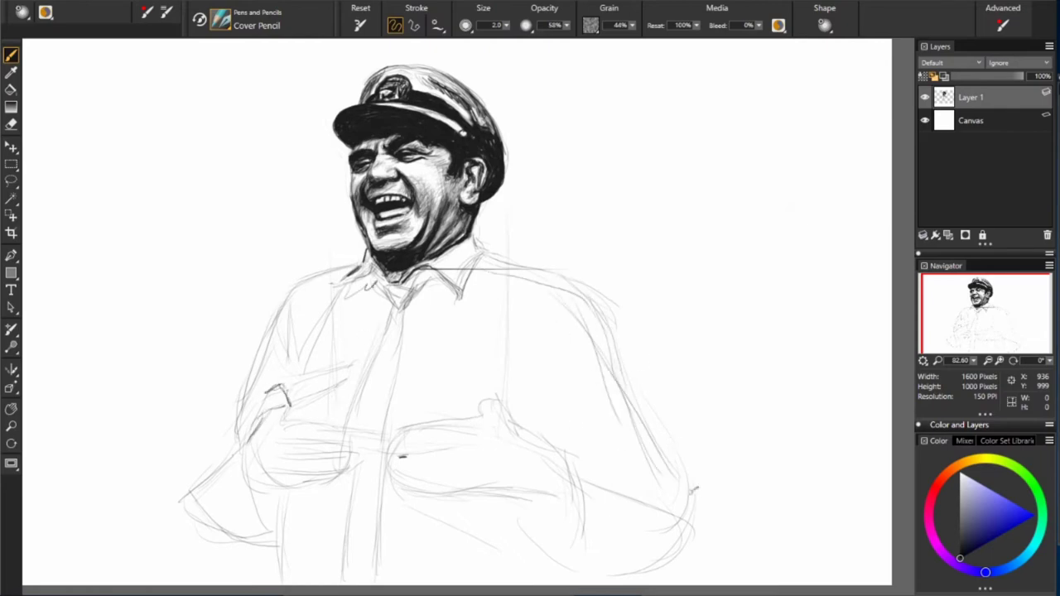
pyautogui.moveTo(628, 379); pyautogui.dragTo(697, 542)
pyautogui.moveTo(687, 501); pyautogui.dragTo(655, 568)
pyautogui.moveTo(663, 409); pyautogui.dragTo(667, 567)
pyautogui.moveTo(593, 294); pyautogui.dragTo(609, 327)
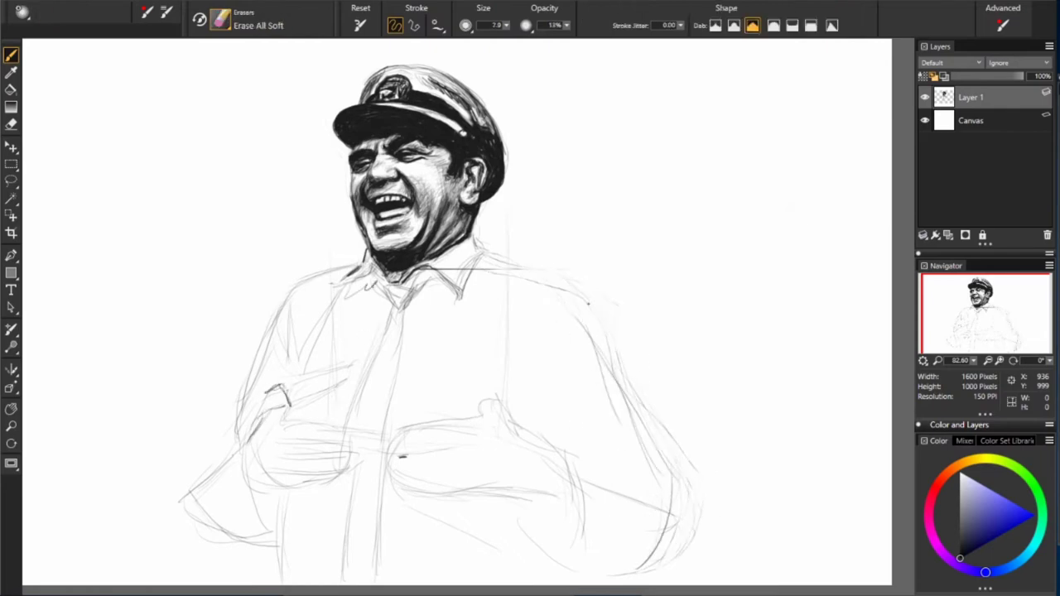
pyautogui.moveTo(507, 267)
pyautogui.mouseDown()
pyautogui.moveTo(617, 347)
pyautogui.moveTo(585, 300)
pyautogui.moveTo(650, 411)
pyautogui.mouseUp()
# Step: Clean up and redraw the lower left arm and hand, adding a mid-torso curve
pyautogui.moveTo(179, 500)
pyautogui.mouseDown()
pyautogui.moveTo(227, 461)
pyautogui.moveTo(242, 509)
pyautogui.mouseUp()
pyautogui.moveTo(259, 465)
pyautogui.mouseDown()
pyautogui.moveTo(206, 497)
pyautogui.moveTo(265, 528)
pyautogui.mouseUp()
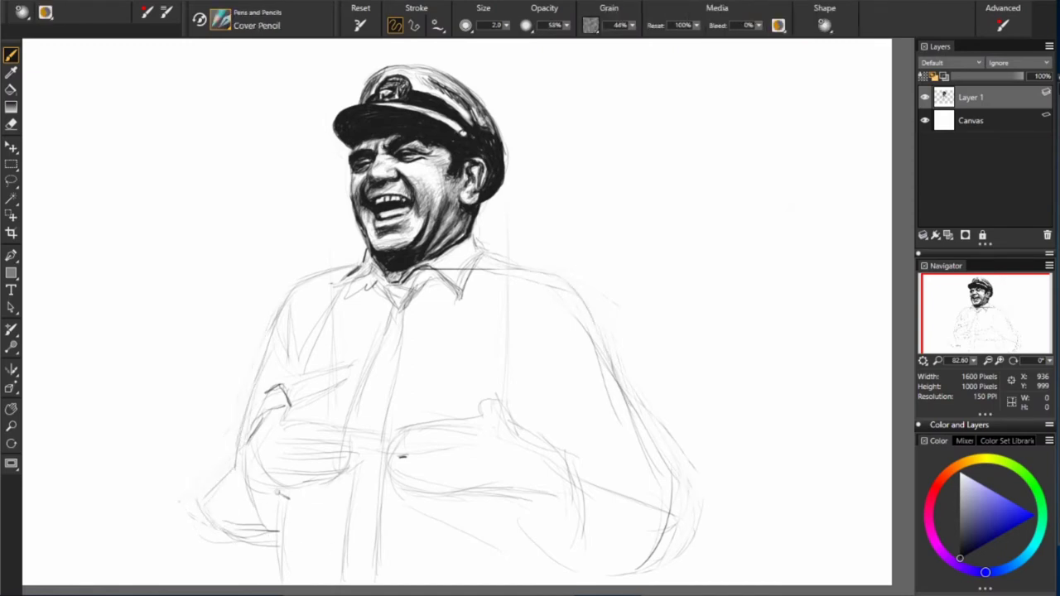
pyautogui.moveTo(286, 490); pyautogui.dragTo(274, 581)
pyautogui.moveTo(583, 530)
pyautogui.mouseDown()
pyautogui.moveTo(598, 550)
pyautogui.moveTo(553, 570)
pyautogui.mouseUp()
pyautogui.moveTo(479, 409); pyautogui.dragTo(480, 427)
pyautogui.moveTo(410, 383)
pyautogui.mouseDown()
pyautogui.moveTo(481, 410)
pyautogui.moveTo(524, 391)
pyautogui.mouseUp()
pyautogui.moveTo(290, 404)
pyautogui.mouseDown()
pyautogui.moveTo(346, 375)
pyautogui.moveTo(354, 429)
pyautogui.mouseUp()
pyautogui.moveTo(358, 474)
pyautogui.mouseDown()
pyautogui.moveTo(282, 527)
pyautogui.moveTo(290, 572)
pyautogui.mouseUp()
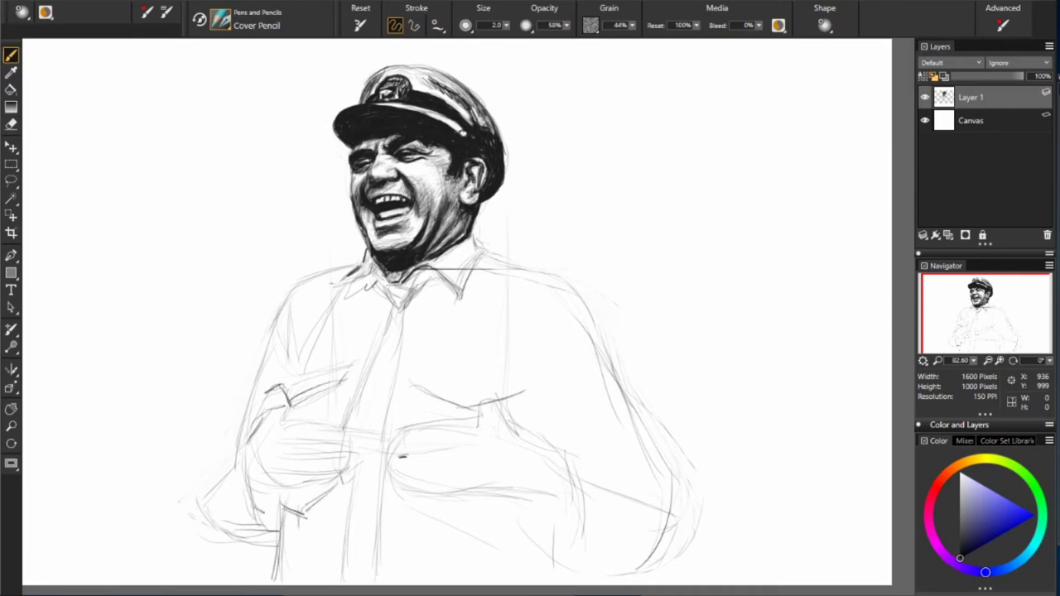
pyautogui.moveTo(260, 506); pyautogui.dragTo(227, 532)
# Step: Add torso lines, shirt buttons, the left chest pocket, collar and tie lines
pyautogui.moveTo(522, 389); pyautogui.dragTo(494, 399)
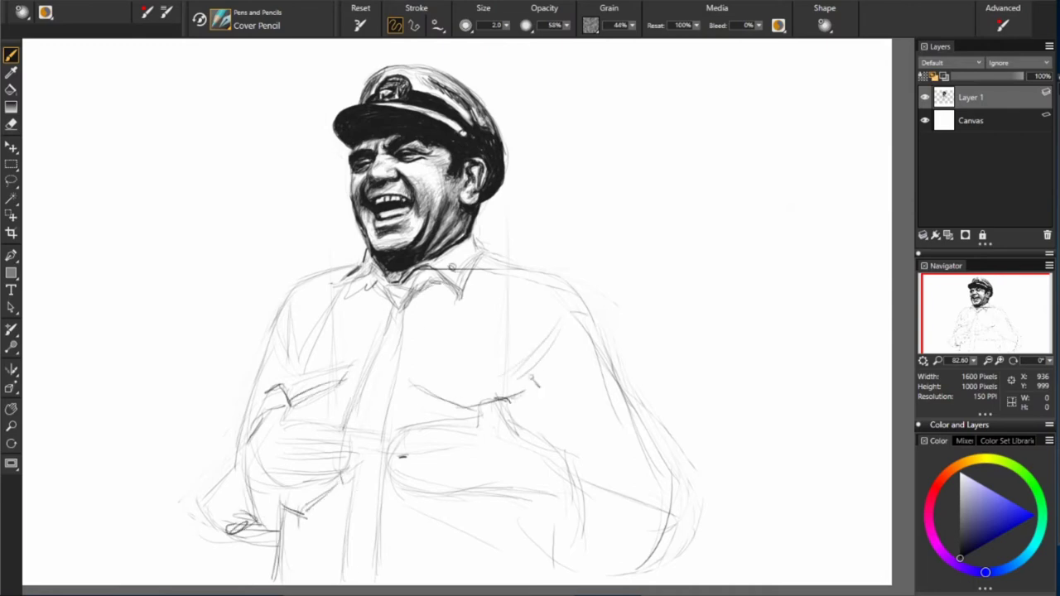
pyautogui.moveTo(534, 323)
pyautogui.mouseDown()
pyautogui.moveTo(506, 377)
pyautogui.moveTo(464, 400)
pyautogui.mouseUp()
pyautogui.moveTo(295, 387)
pyautogui.mouseDown()
pyautogui.moveTo(282, 423)
pyautogui.moveTo(248, 439)
pyautogui.mouseUp()
pyautogui.moveTo(285, 365); pyautogui.dragTo(263, 393)
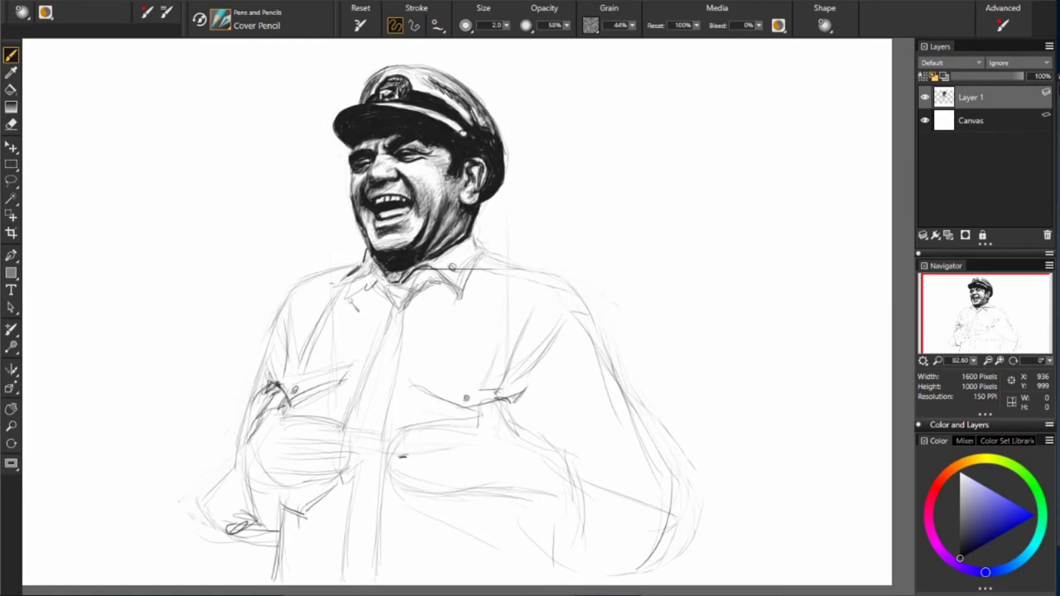
pyautogui.moveTo(419, 273)
pyautogui.mouseDown()
pyautogui.moveTo(373, 287)
pyautogui.moveTo(419, 312)
pyautogui.moveTo(345, 421)
pyautogui.mouseUp()
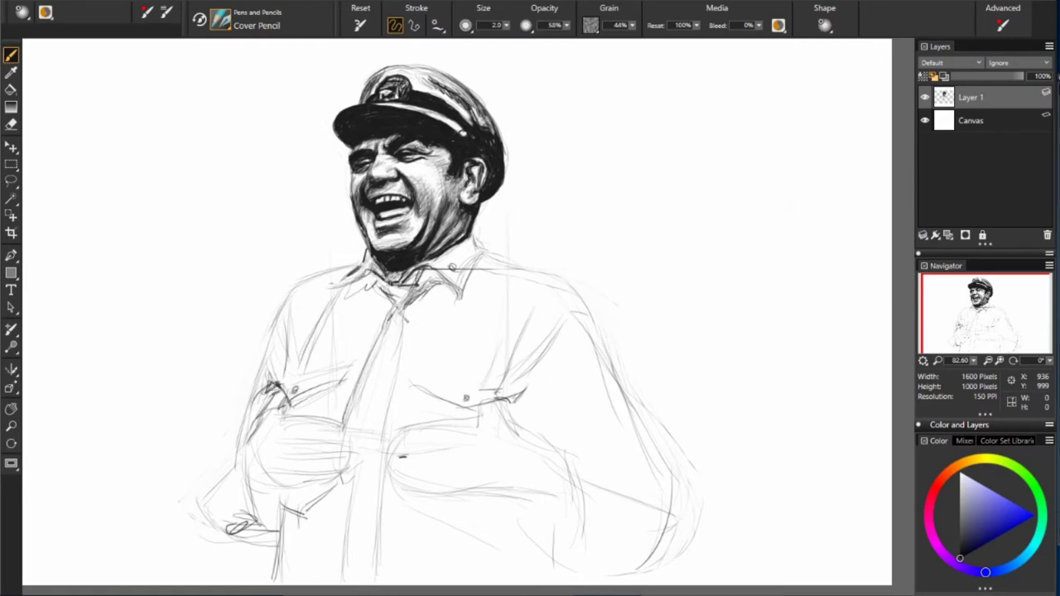
pyautogui.moveTo(421, 293); pyautogui.dragTo(402, 325)
pyautogui.moveTo(389, 405); pyautogui.dragTo(378, 572)
# Step: Sketch the fingers of both hands resting across the shirt
pyautogui.moveTo(281, 430); pyautogui.dragTo(332, 433)
pyautogui.moveTo(280, 451); pyautogui.dragTo(341, 452)
pyautogui.moveTo(276, 469); pyautogui.dragTo(346, 473)
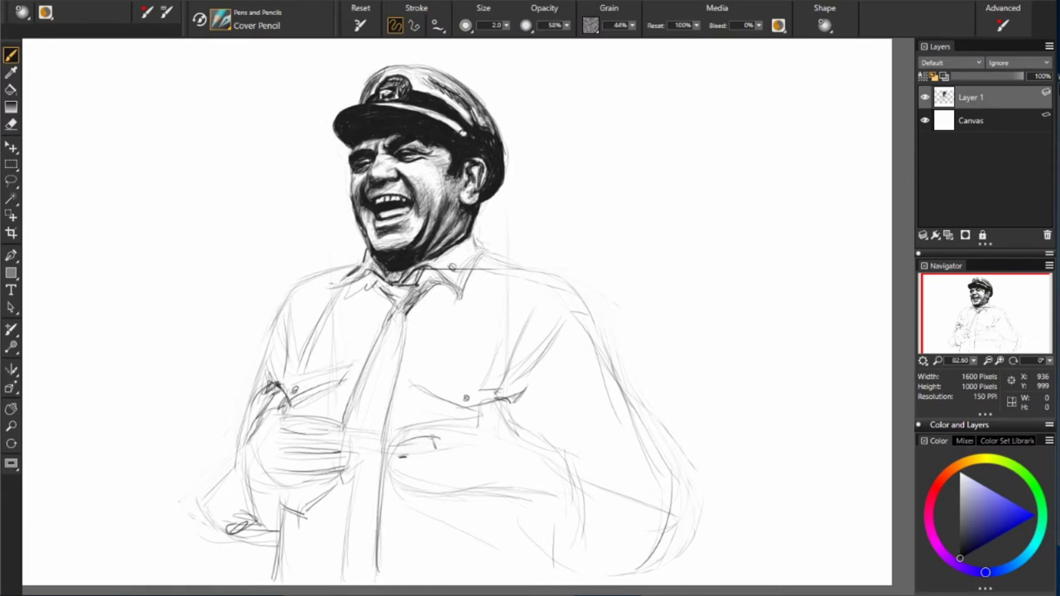
pyautogui.moveTo(400, 447); pyautogui.dragTo(441, 437)
pyautogui.moveTo(454, 449); pyautogui.dragTo(459, 461)
pyautogui.moveTo(391, 457)
pyautogui.mouseDown()
pyautogui.moveTo(442, 497)
pyautogui.moveTo(497, 506)
pyautogui.mouseUp()
pyautogui.moveTo(487, 495); pyautogui.dragTo(548, 520)
# Step: Draw the right pocket, right forearm and sleeve contour, and finish the right hand's fingers
pyautogui.moveTo(547, 414); pyautogui.dragTo(553, 444)
pyautogui.moveTo(507, 400)
pyautogui.mouseDown()
pyautogui.moveTo(560, 437)
pyautogui.moveTo(609, 404)
pyautogui.mouseUp()
pyautogui.moveTo(558, 430); pyautogui.dragTo(581, 409)
pyautogui.moveTo(555, 460); pyautogui.dragTo(677, 492)
pyautogui.moveTo(684, 413)
pyautogui.mouseDown()
pyautogui.moveTo(690, 515)
pyautogui.moveTo(571, 570)
pyautogui.mouseUp()
pyautogui.moveTo(596, 568); pyautogui.dragTo(598, 585)
pyautogui.moveTo(538, 502); pyautogui.dragTo(572, 555)
pyautogui.moveTo(580, 455); pyautogui.dragTo(588, 530)
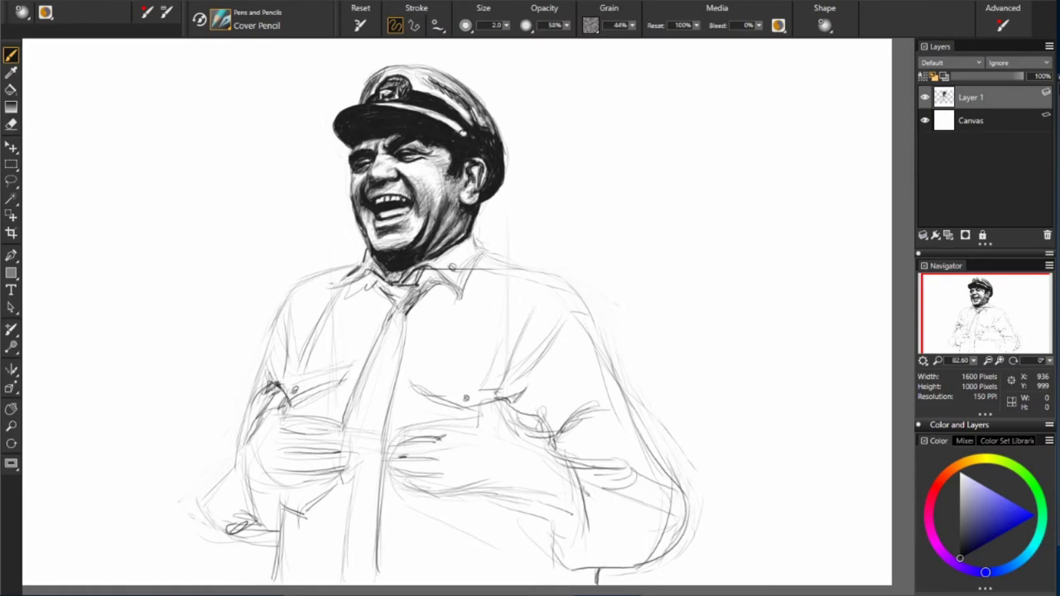
pyautogui.moveTo(571, 427); pyautogui.dragTo(545, 472)
pyautogui.moveTo(500, 402); pyautogui.dragTo(525, 439)
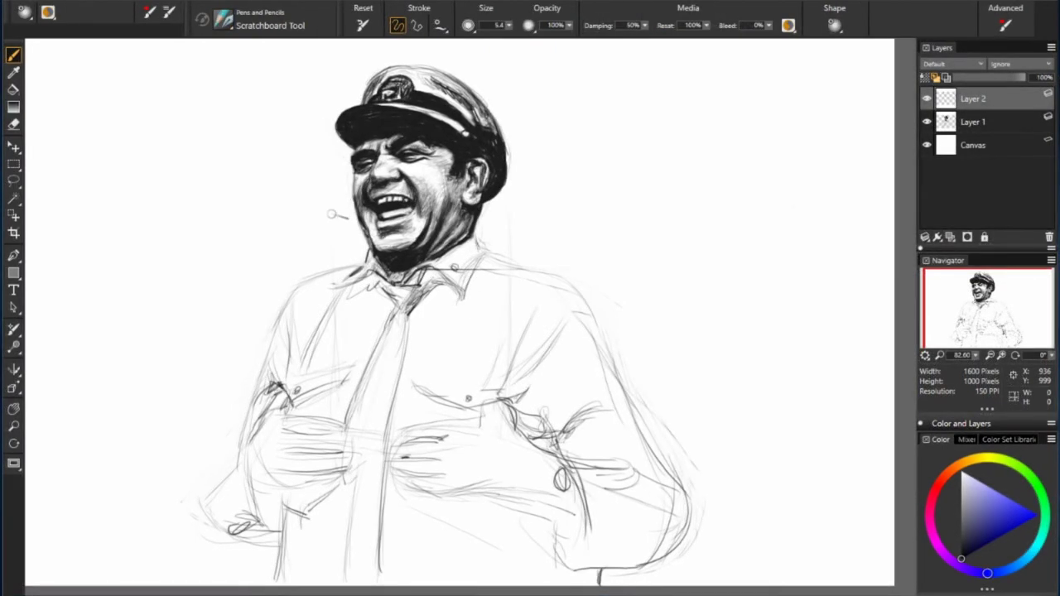
# Step: Try a measuring line beside the face, undo it, and pick a pink-red markup colour
pyautogui.moveTo(331, 172); pyautogui.dragTo(331, 368)
pyautogui.hotkey('ctrl', 'z')
pyautogui.click(930, 508)
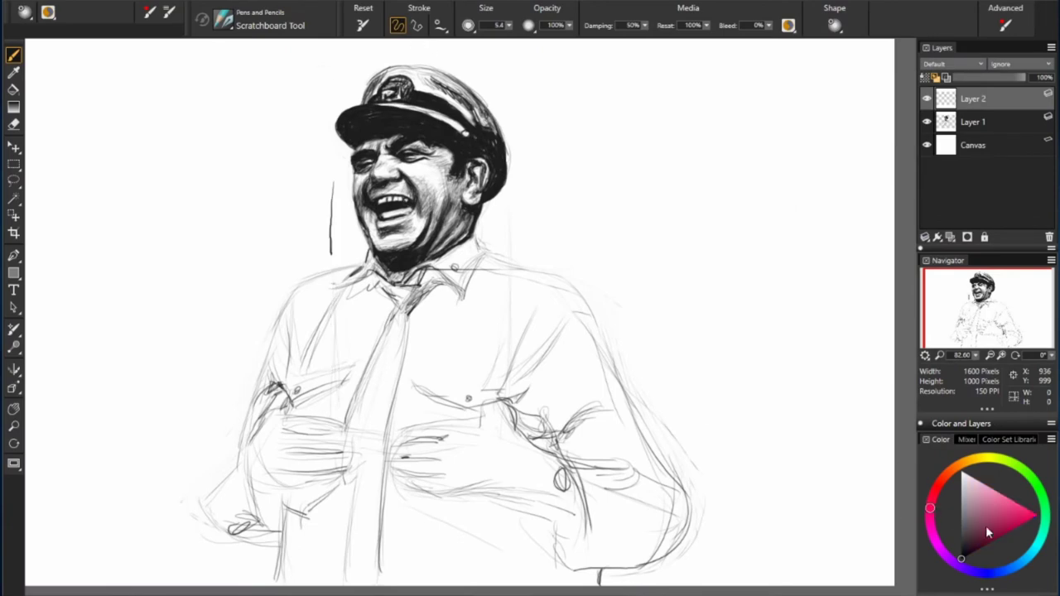
# Step: Draw pink vertical measuring lines around the face and torso with a double-headed arrow
pyautogui.moveTo(337, 178)
pyautogui.mouseDown()
pyautogui.moveTo(337, 385)
pyautogui.moveTo(390, 476)
pyautogui.mouseUp()
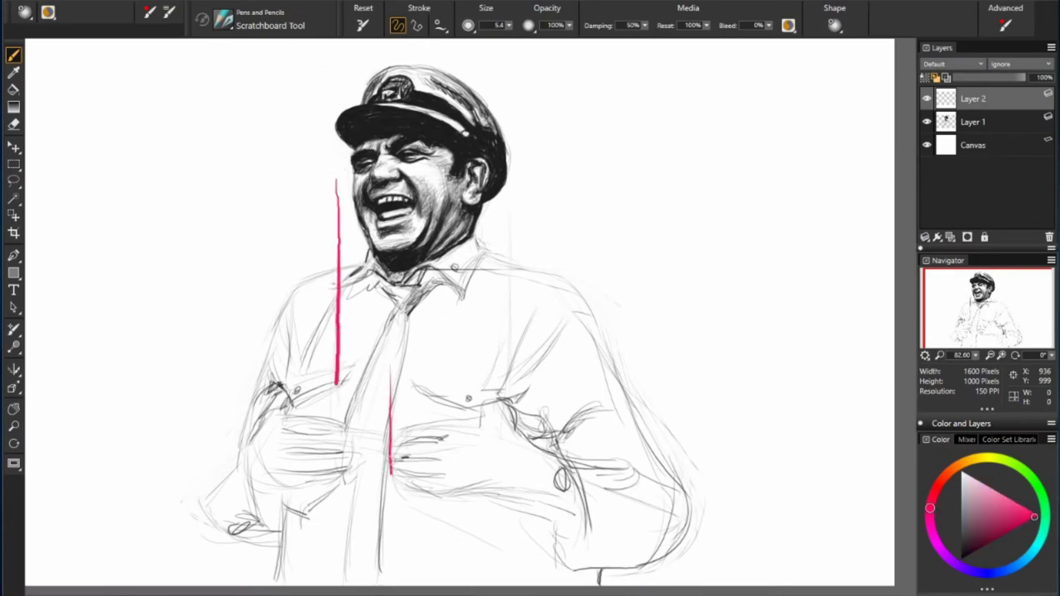
pyautogui.moveTo(507, 219); pyautogui.dragTo(506, 382)
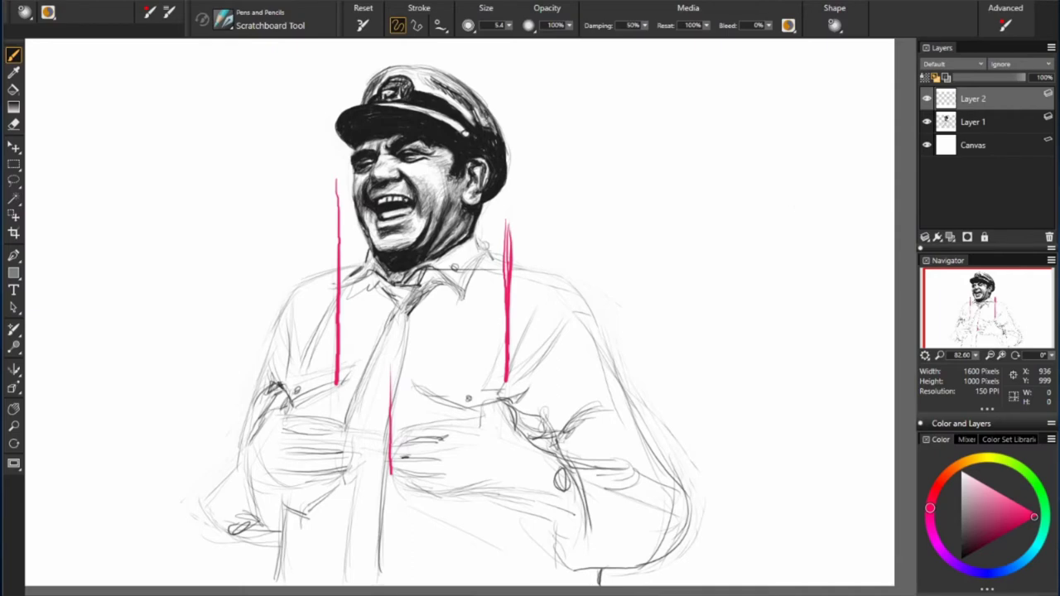
pyautogui.moveTo(199, 185); pyautogui.dragTo(205, 288)
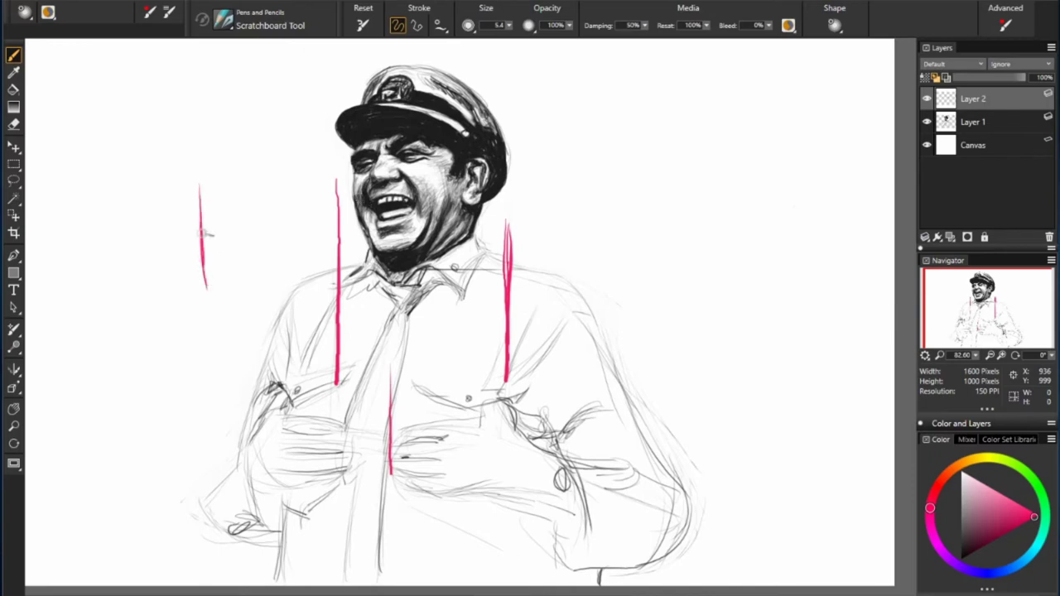
pyautogui.moveTo(348, 151); pyautogui.dragTo(346, 226)
pyautogui.moveTo(489, 167); pyautogui.dragTo(490, 235)
pyautogui.moveTo(348, 255)
pyautogui.mouseDown()
pyautogui.moveTo(490, 255)
pyautogui.moveTo(202, 249)
pyautogui.mouseUp()
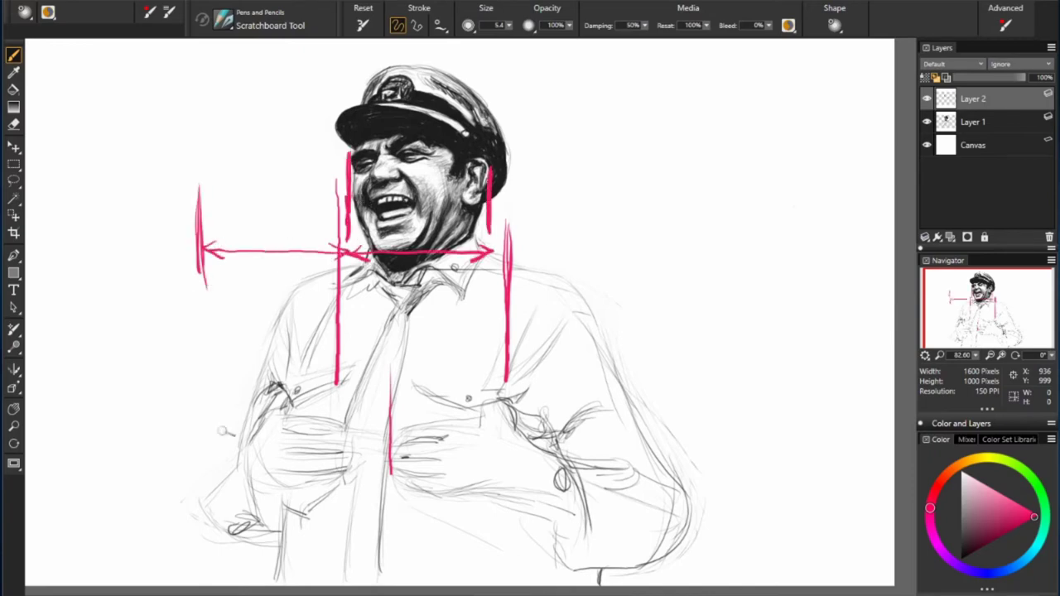
pyautogui.moveTo(199, 306); pyautogui.dragTo(202, 474)
# Step: Handwrite 'After measuring, the arm should ... leftward' beside the head
pyautogui.moveTo(555, 166); pyautogui.dragTo(654, 149)
pyautogui.moveTo(691, 148)
pyautogui.mouseDown()
pyautogui.moveTo(733, 137)
pyautogui.moveTo(854, 139)
pyautogui.mouseUp()
pyautogui.moveTo(869, 124); pyautogui.dragTo(871, 136)
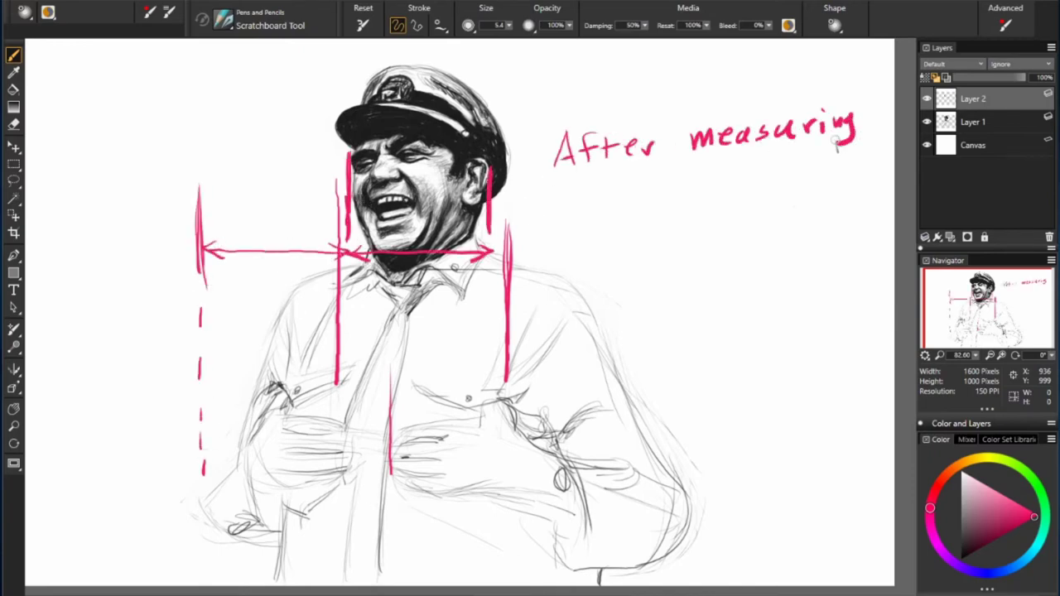
pyautogui.moveTo(550, 194)
pyautogui.mouseDown()
pyautogui.moveTo(564, 209)
pyautogui.moveTo(831, 165)
pyautogui.mouseUp()
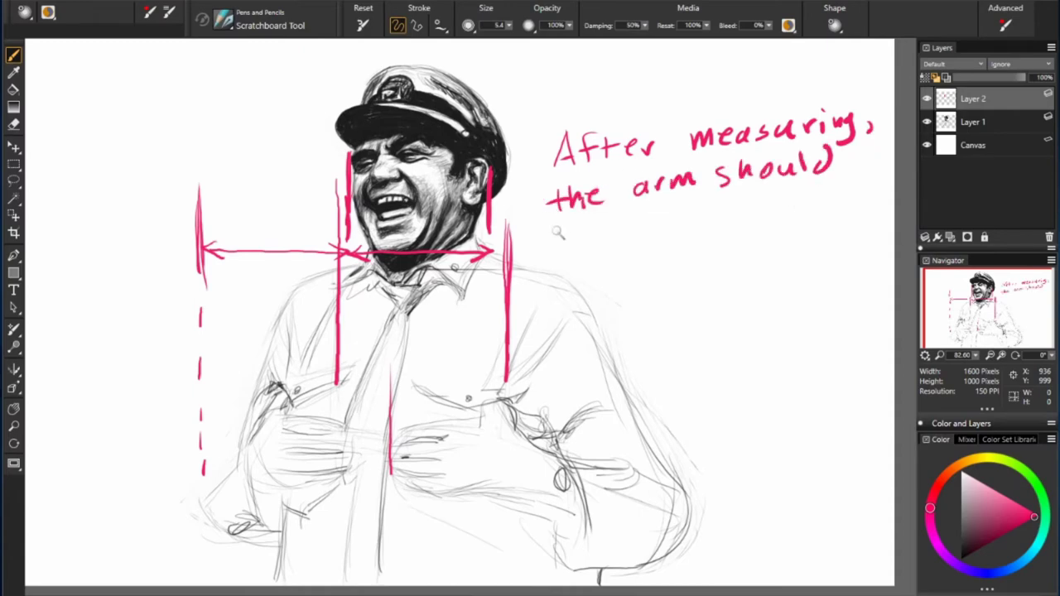
pyautogui.moveTo(557, 232); pyautogui.dragTo(742, 226)
pyautogui.moveTo(608, 275); pyautogui.dragTo(635, 293)
pyautogui.moveTo(637, 274); pyautogui.dragTo(729, 279)
# Step: Add an arrowhead, note that his body now looks too small, and select Layer 1
pyautogui.moveTo(239, 409); pyautogui.dragTo(248, 428)
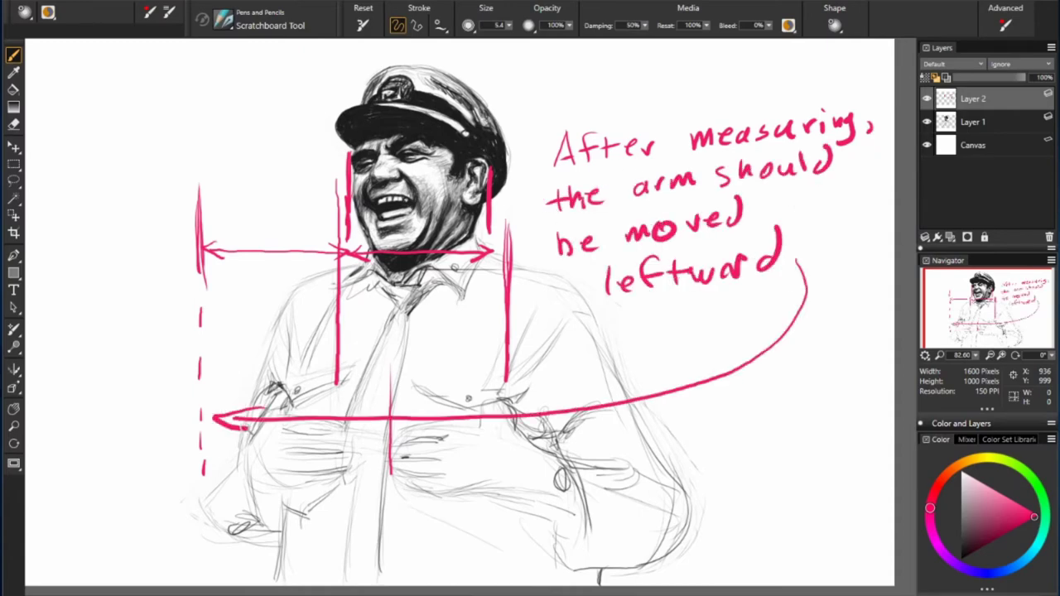
pyautogui.moveTo(85, 517); pyautogui.dragTo(777, 496)
pyautogui.click(974, 124)
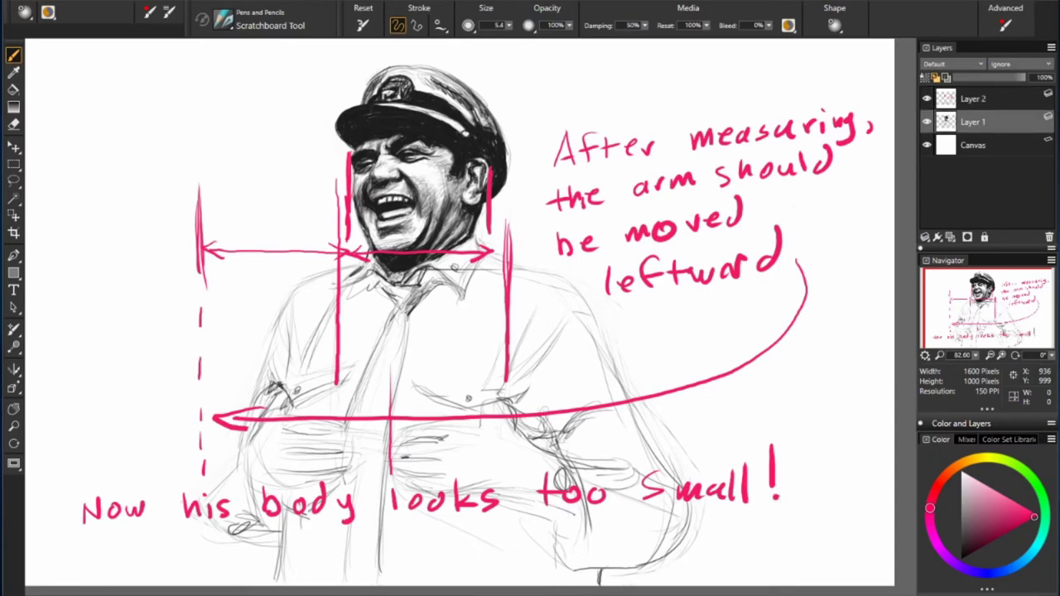
# Step: With Cover Pencil, sketch the left arm further out, undoing the last two strokes
pyautogui.click(224, 21)
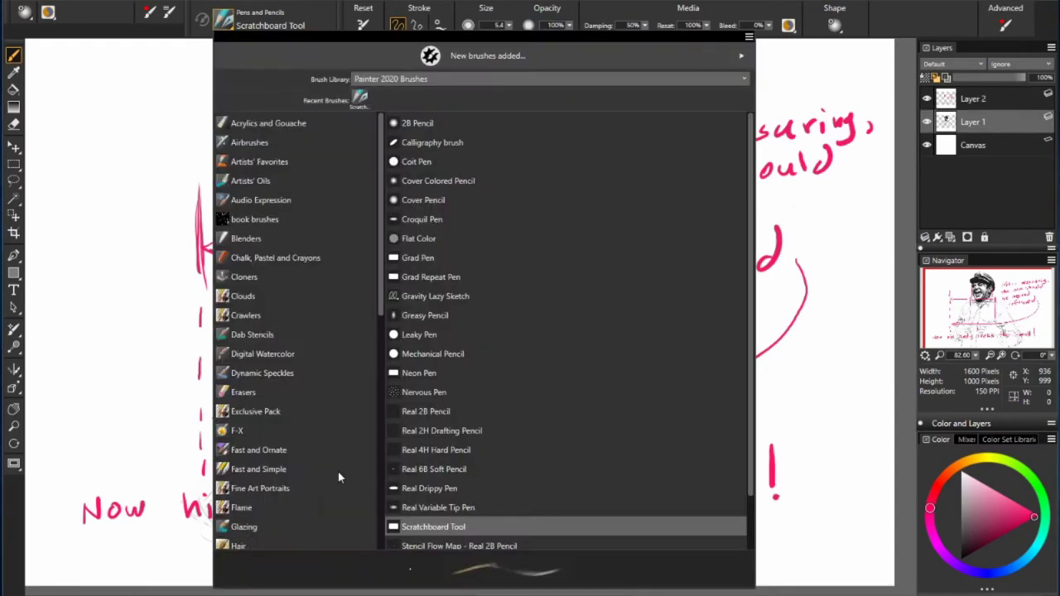
pyautogui.click(426, 197)
pyautogui.moveTo(331, 286)
pyautogui.mouseDown()
pyautogui.moveTo(278, 300)
pyautogui.moveTo(220, 412)
pyautogui.mouseUp()
pyautogui.moveTo(245, 352); pyautogui.dragTo(205, 487)
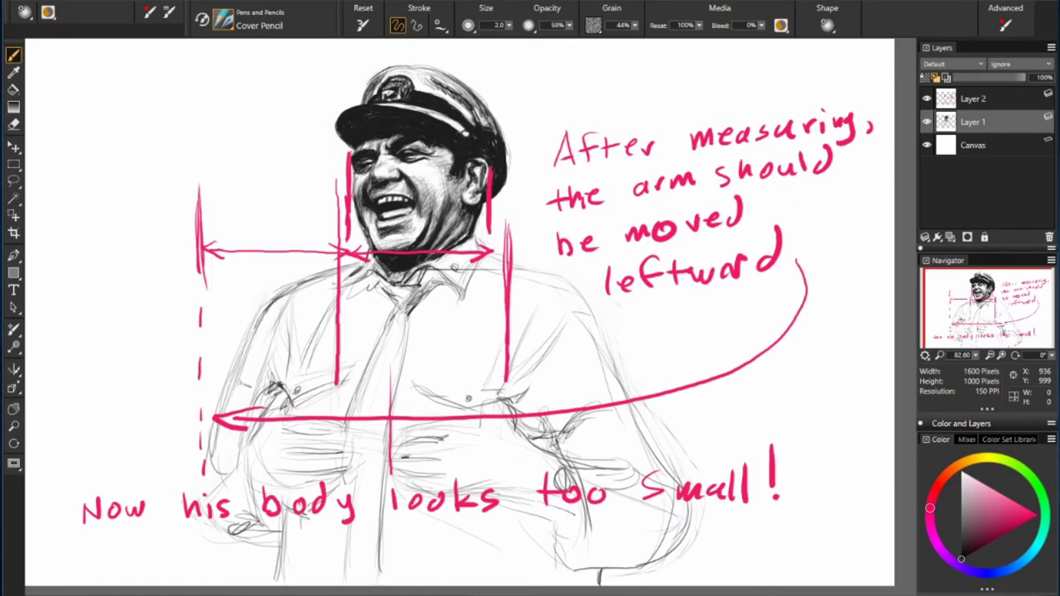
pyautogui.moveTo(282, 383); pyautogui.dragTo(220, 414)
pyautogui.click(987, 573)
pyautogui.hotkey('ctrl', 'z')
pyautogui.hotkey('ctrl', 'z')
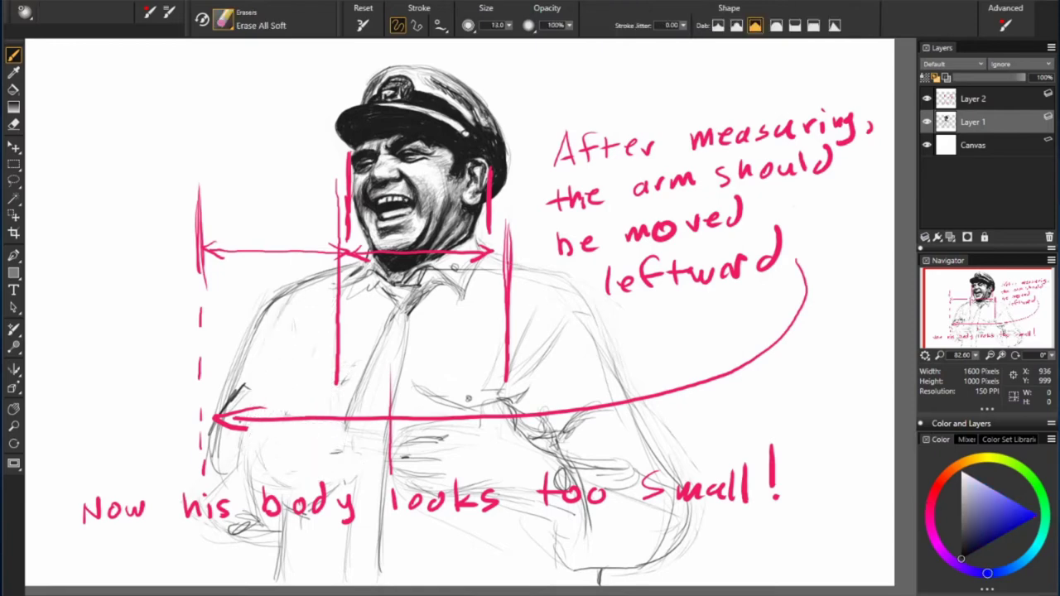
pyautogui.hotkey('ctrl', 'z')
pyautogui.hotkey('ctrl', 'z')
# Step: Draw vertical and horizontal chest guides, redraw the left arm, and hide the red notes layer
pyautogui.moveTo(385, 422); pyautogui.dragTo(381, 523)
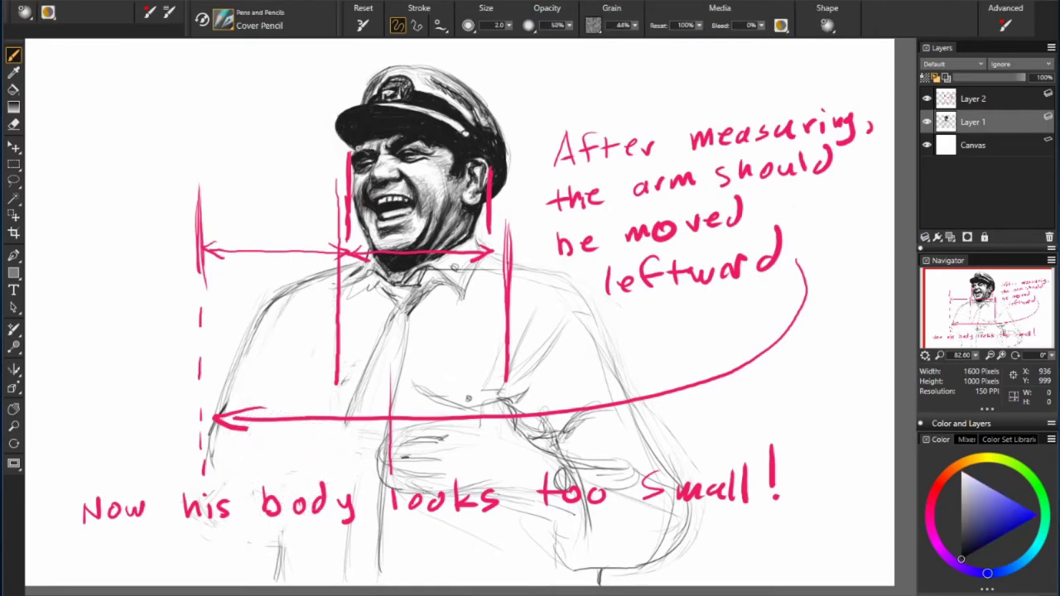
pyautogui.moveTo(337, 385); pyautogui.dragTo(332, 498)
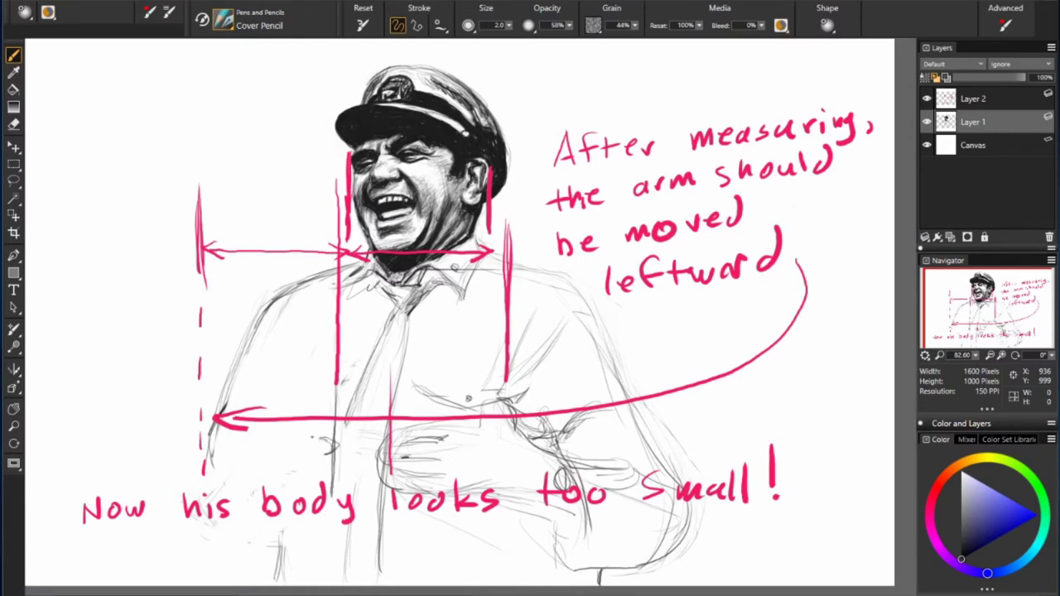
pyautogui.moveTo(224, 434); pyautogui.dragTo(319, 447)
pyautogui.moveTo(236, 434); pyautogui.dragTo(203, 465)
pyautogui.moveTo(264, 403); pyautogui.dragTo(439, 406)
pyautogui.click(927, 98)
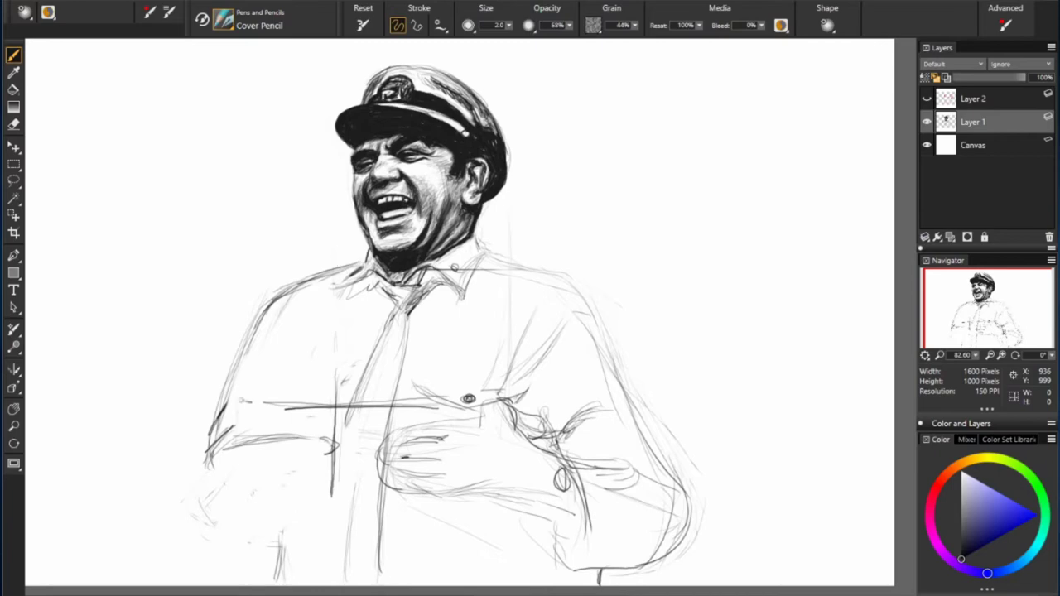
pyautogui.moveTo(248, 364); pyautogui.dragTo(236, 456)
# Step: On the shown notes layer, draw red lines measuring neck width and shoulder-to-arm distance
pyautogui.click(927, 99)
pyautogui.click(973, 99)
pyautogui.click(936, 489)
pyautogui.moveTo(366, 247); pyautogui.dragTo(364, 331)
pyautogui.moveTo(477, 240); pyautogui.dragTo(477, 317)
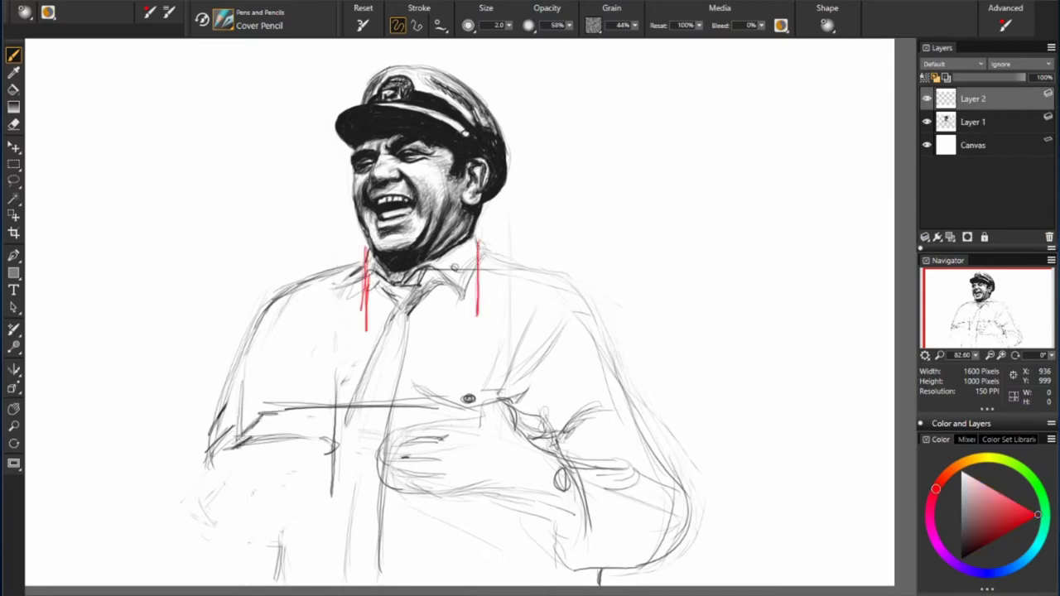
pyautogui.moveTo(366, 325)
pyautogui.mouseDown()
pyautogui.moveTo(479, 321)
pyautogui.moveTo(239, 329)
pyautogui.mouseUp()
pyautogui.moveTo(243, 258); pyautogui.dragTo(242, 434)
pyautogui.moveTo(364, 250); pyautogui.dragTo(363, 332)
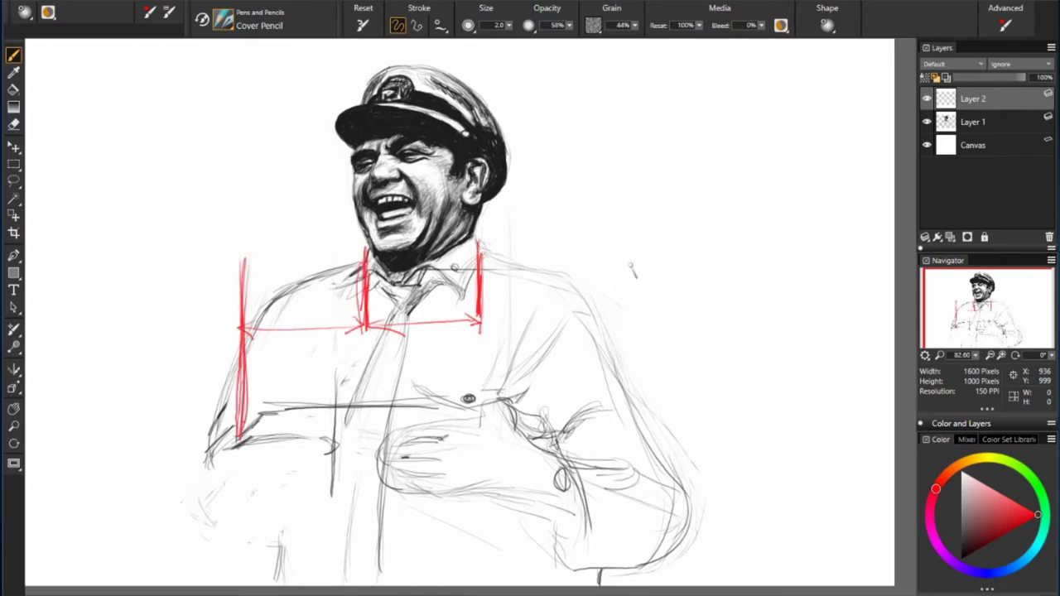
pyautogui.moveTo(619, 275); pyautogui.dragTo(430, 352)
# Step: Write red notes with arrows: 'This distance' is about the same as 'this distance' to the thumb
pyautogui.moveTo(563, 120); pyautogui.dragTo(836, 133)
pyautogui.moveTo(592, 176); pyautogui.dragTo(439, 303)
pyautogui.moveTo(368, 324); pyautogui.dragTo(485, 323)
pyautogui.moveTo(629, 165); pyautogui.dragTo(828, 161)
pyautogui.moveTo(571, 220); pyautogui.dragTo(694, 223)
pyautogui.moveTo(762, 215); pyautogui.dragTo(865, 219)
pyautogui.moveTo(717, 257); pyautogui.dragTo(290, 339)
pyautogui.moveTo(307, 480)
pyautogui.mouseDown()
pyautogui.moveTo(406, 513)
pyautogui.moveTo(646, 497)
pyautogui.mouseUp()
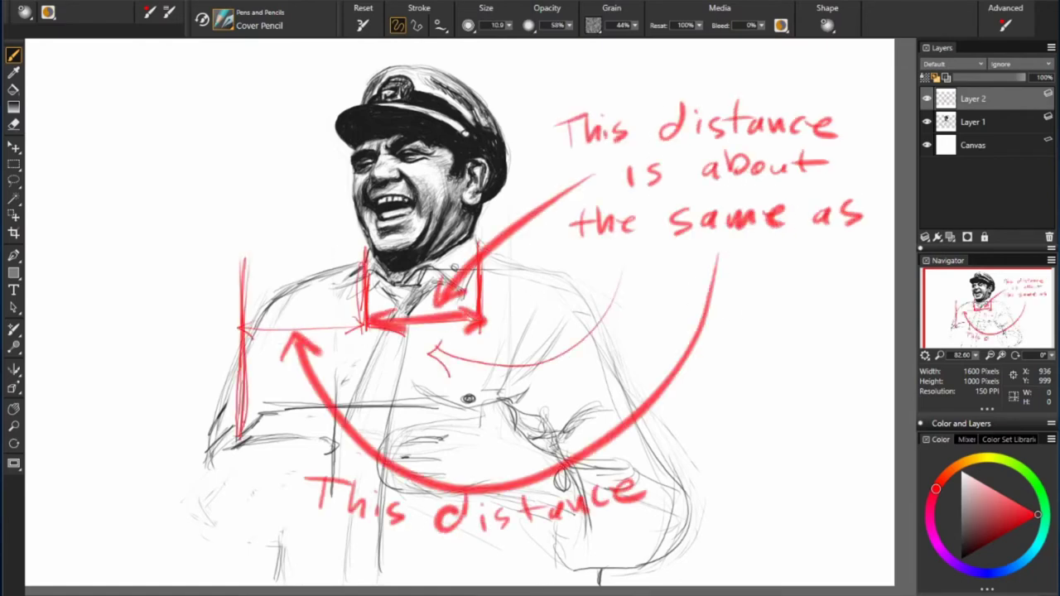
pyautogui.moveTo(366, 328); pyautogui.dragTo(243, 330)
pyautogui.moveTo(54, 381); pyautogui.dragTo(174, 311)
pyautogui.moveTo(73, 414); pyautogui.dragTo(190, 340)
pyautogui.moveTo(153, 396)
pyautogui.mouseDown()
pyautogui.moveTo(248, 447)
pyautogui.moveTo(248, 431)
pyautogui.mouseUp()
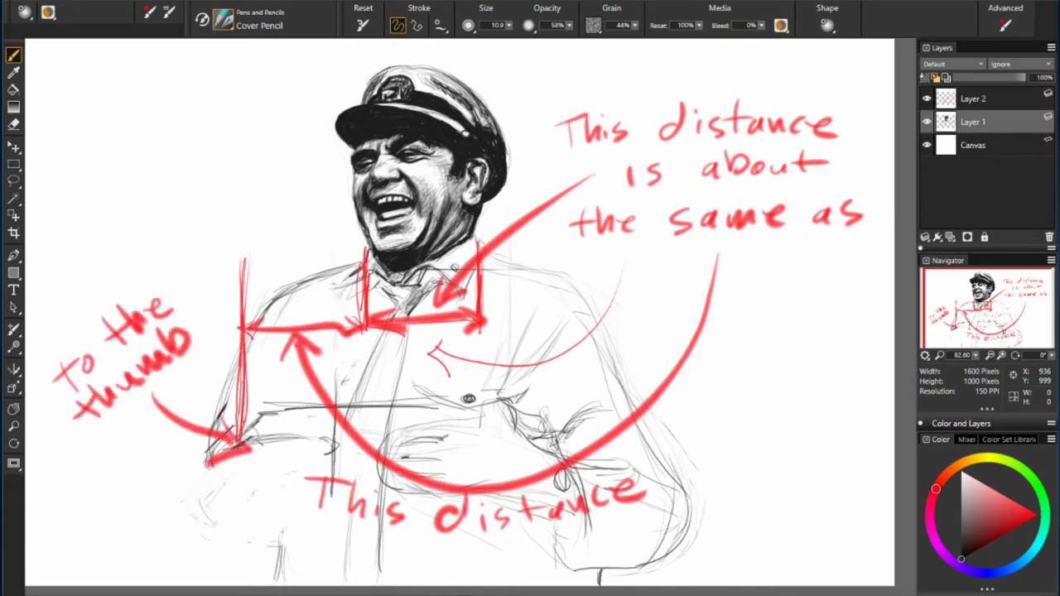
# Step: Hide the notes, erase part of the chest line, and redraw the lower left shirt lines
pyautogui.click(926, 98)
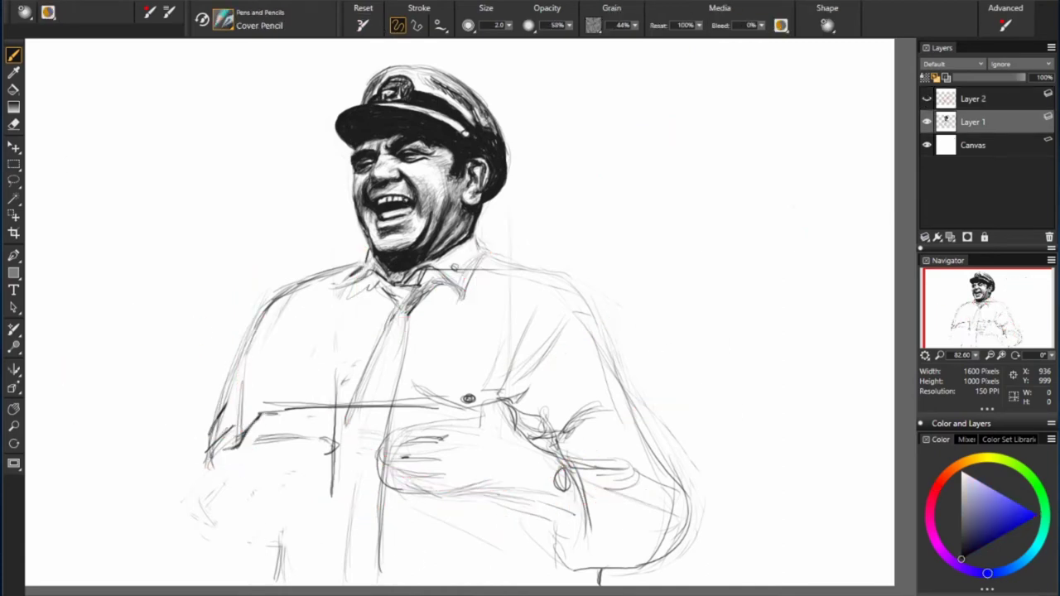
pyautogui.moveTo(282, 405); pyautogui.dragTo(381, 407)
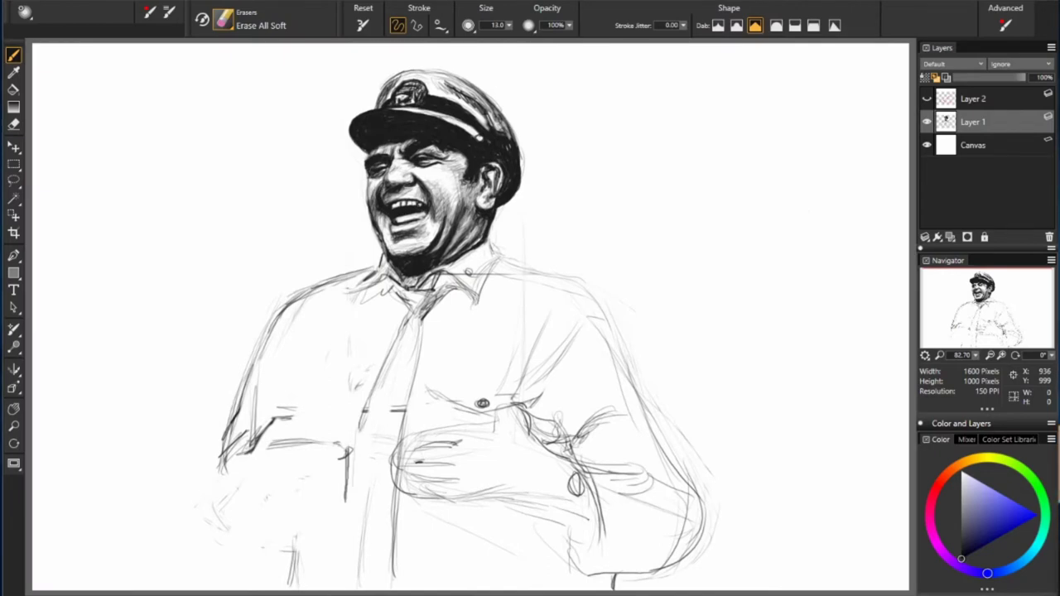
pyautogui.moveTo(348, 422); pyautogui.dragTo(346, 477)
pyautogui.moveTo(281, 438); pyautogui.dragTo(352, 430)
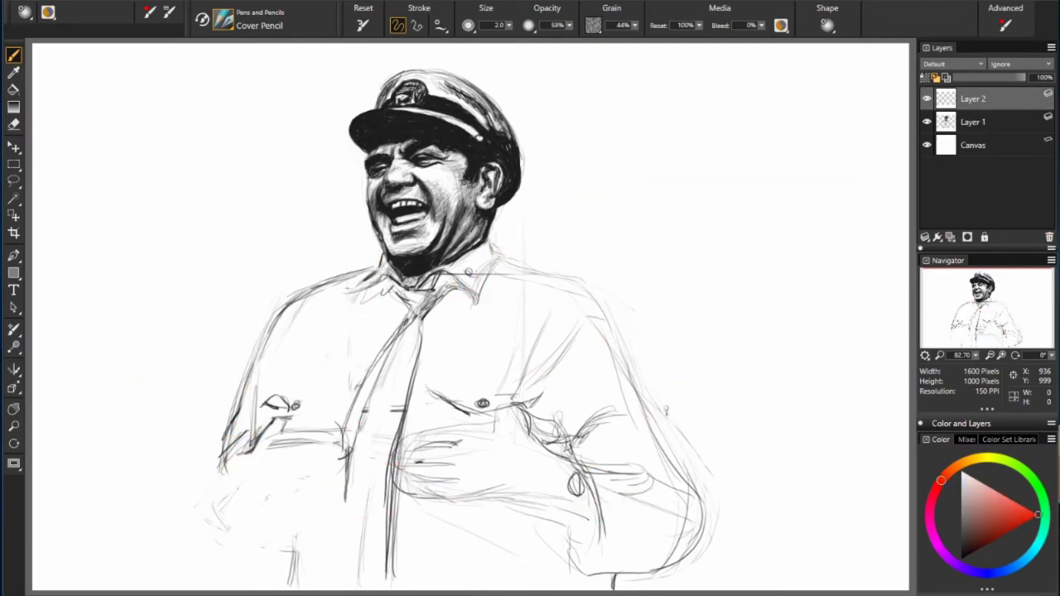
# Step: Write the red note 'Notice the slovenly tie purposely crooked to match the character' with an arrow to the collar
pyautogui.moveTo(568, 175)
pyautogui.mouseDown()
pyautogui.moveTo(596, 161)
pyautogui.moveTo(670, 162)
pyautogui.mouseUp()
pyautogui.moveTo(699, 153); pyautogui.dragTo(770, 149)
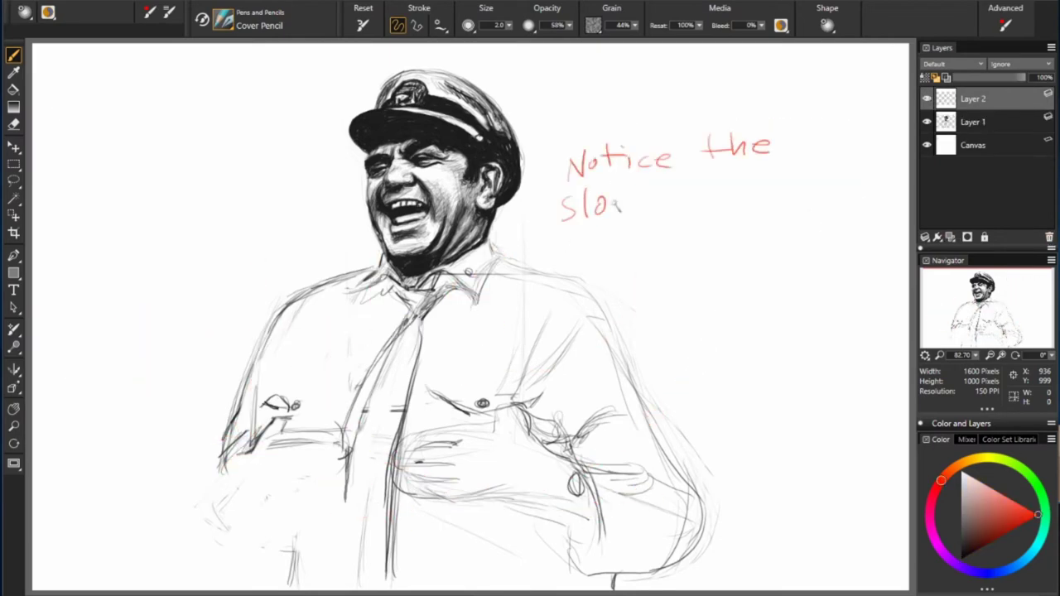
pyautogui.moveTo(563, 215); pyautogui.dragTo(699, 211)
pyautogui.moveTo(737, 199); pyautogui.dragTo(807, 207)
pyautogui.moveTo(744, 240); pyautogui.dragTo(447, 286)
pyautogui.moveTo(646, 278)
pyautogui.mouseDown()
pyautogui.moveTo(687, 285)
pyautogui.moveTo(818, 273)
pyautogui.mouseUp()
pyautogui.moveTo(667, 319)
pyautogui.mouseDown()
pyautogui.moveTo(745, 364)
pyautogui.moveTo(844, 356)
pyautogui.mouseUp()
pyautogui.moveTo(685, 389); pyautogui.dragTo(741, 399)
pyautogui.moveTo(700, 422); pyautogui.dragTo(758, 443)
pyautogui.moveTo(766, 426); pyautogui.dragTo(880, 430)
# Step: On Layer 1, shade the collar, tie knot and tie dark with Cover Pencil
pyautogui.click(973, 121)
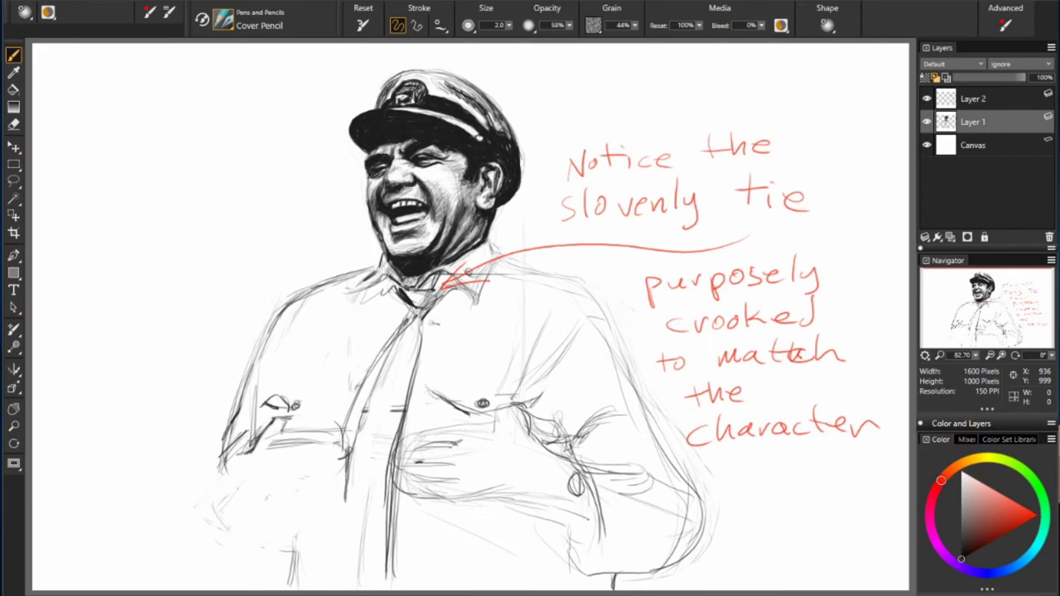
pyautogui.moveTo(453, 273)
pyautogui.mouseDown()
pyautogui.moveTo(419, 346)
pyautogui.moveTo(346, 432)
pyautogui.mouseUp()
pyautogui.moveTo(381, 360); pyautogui.dragTo(338, 506)
pyautogui.moveTo(370, 438); pyautogui.dragTo(343, 496)
pyautogui.moveTo(366, 411); pyautogui.dragTo(348, 488)
pyautogui.moveTo(404, 416); pyautogui.dragTo(381, 501)
pyautogui.moveTo(414, 327)
pyautogui.mouseDown()
pyautogui.moveTo(383, 516)
pyautogui.moveTo(381, 383)
pyautogui.mouseUp()
pyautogui.moveTo(409, 308); pyautogui.dragTo(365, 377)
pyautogui.moveTo(405, 326); pyautogui.dragTo(349, 414)
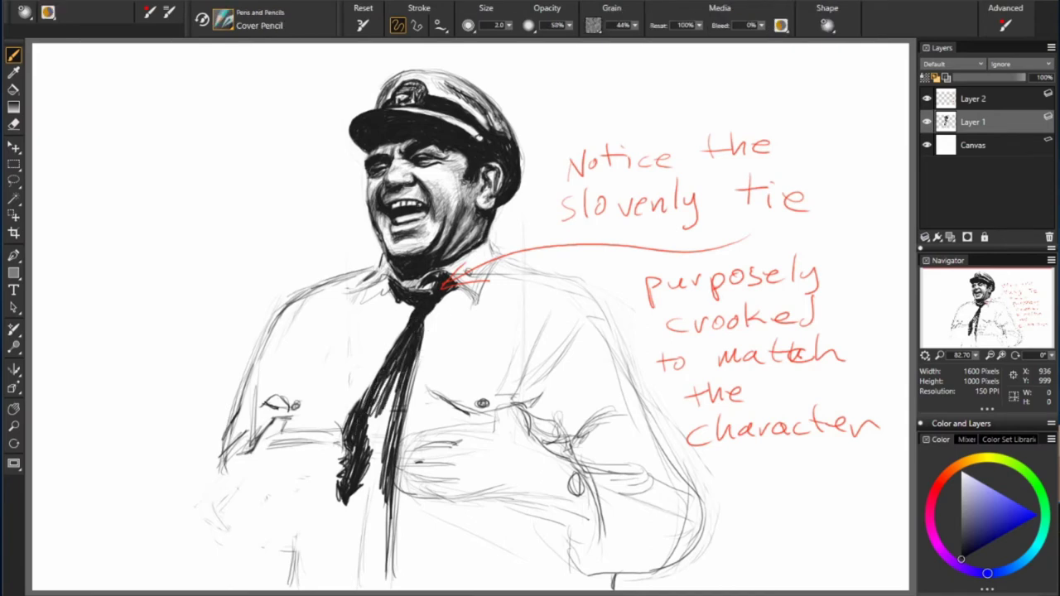
# Step: Toggle between soft eraser and pencil to rework the lines near the left pocket
pyautogui.press('n')
pyautogui.press('n')
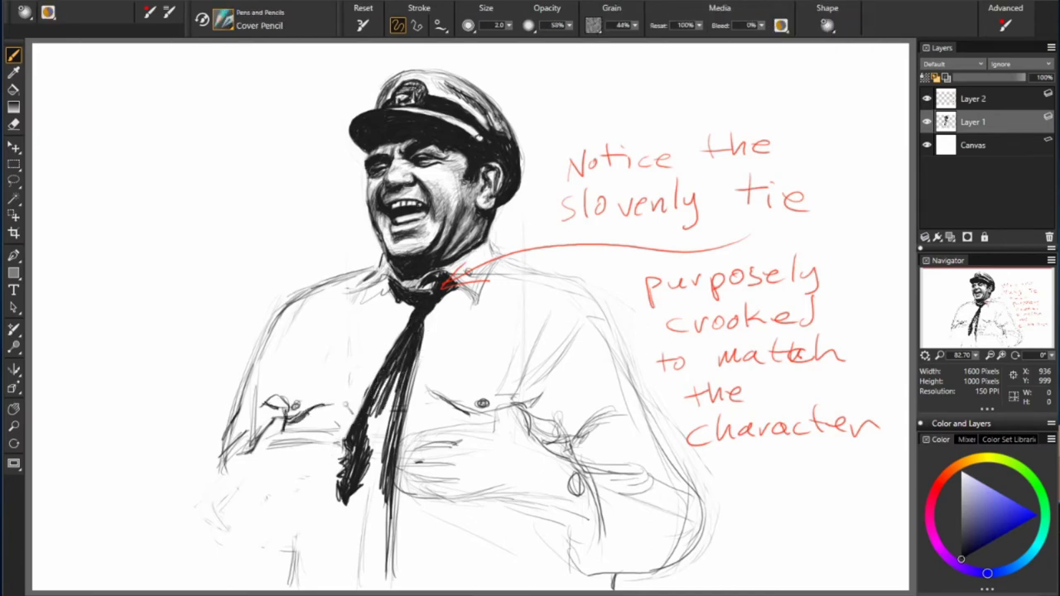
pyautogui.press('n')
pyautogui.moveTo(256, 396); pyautogui.dragTo(339, 427)
pyautogui.press('n')
pyautogui.press('n')
# Step: On Layer 2, write 'Getting the portrait right is' in green
pyautogui.press('n')
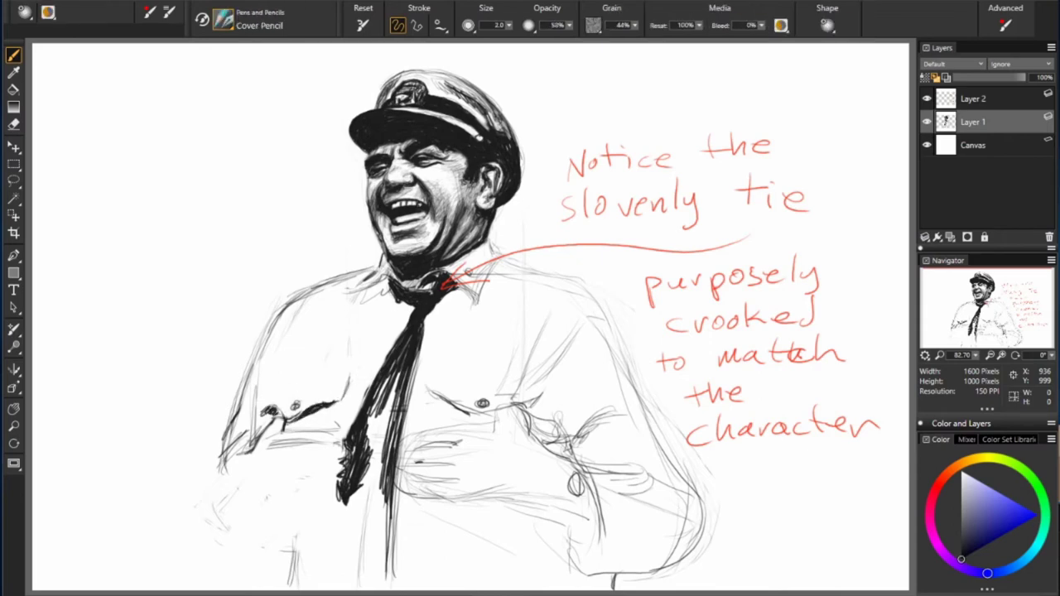
pyautogui.press('n')
pyautogui.moveTo(286, 390); pyautogui.dragTo(308, 409)
pyautogui.press('n')
pyautogui.click(973, 99)
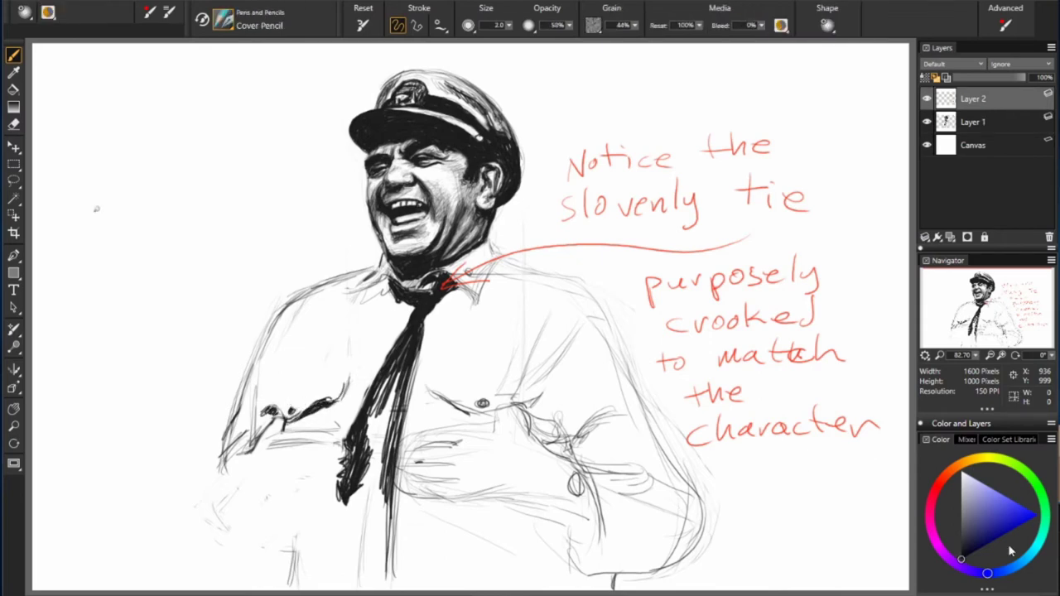
pyautogui.click(1033, 518)
pyautogui.moveTo(99, 156)
pyautogui.mouseDown()
pyautogui.moveTo(101, 166)
pyautogui.moveTo(242, 125)
pyautogui.mouseUp()
pyautogui.moveTo(66, 222); pyautogui.dragTo(178, 183)
pyautogui.moveTo(199, 173); pyautogui.dragTo(280, 149)
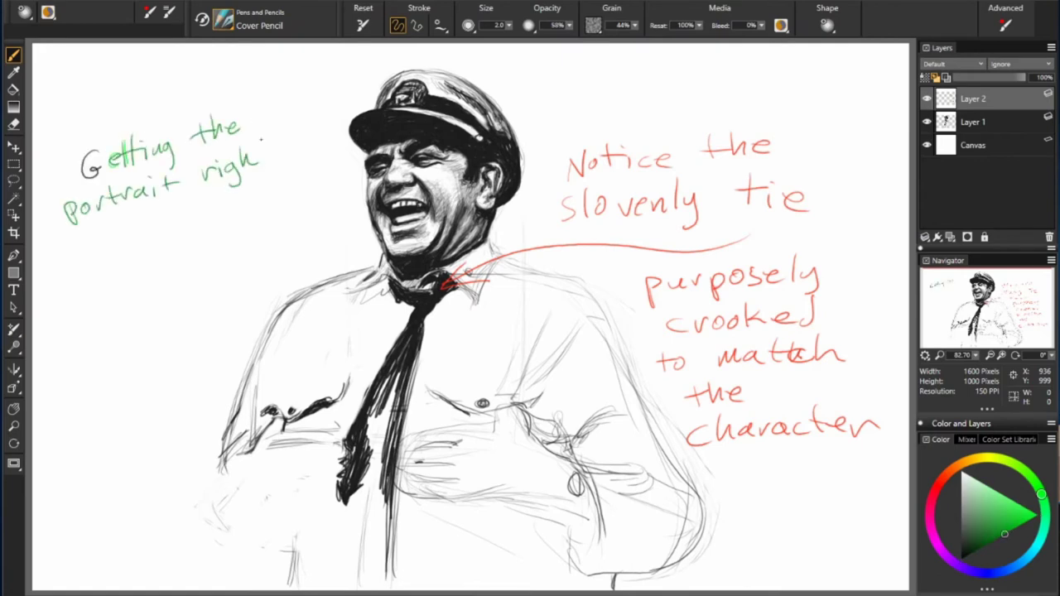
pyautogui.moveTo(58, 257); pyautogui.dragTo(290, 184)
# Step: Finish the green note 'like a battle of lines and shapes fighting for position!' and underline it
pyautogui.moveTo(56, 294)
pyautogui.mouseDown()
pyautogui.moveTo(83, 269)
pyautogui.moveTo(232, 248)
pyautogui.moveTo(336, 213)
pyautogui.mouseUp()
pyautogui.moveTo(58, 344); pyautogui.dragTo(166, 308)
pyautogui.moveTo(189, 300); pyautogui.dragTo(217, 280)
pyautogui.moveTo(61, 398); pyautogui.dragTo(190, 347)
pyautogui.moveTo(202, 313); pyautogui.dragTo(207, 348)
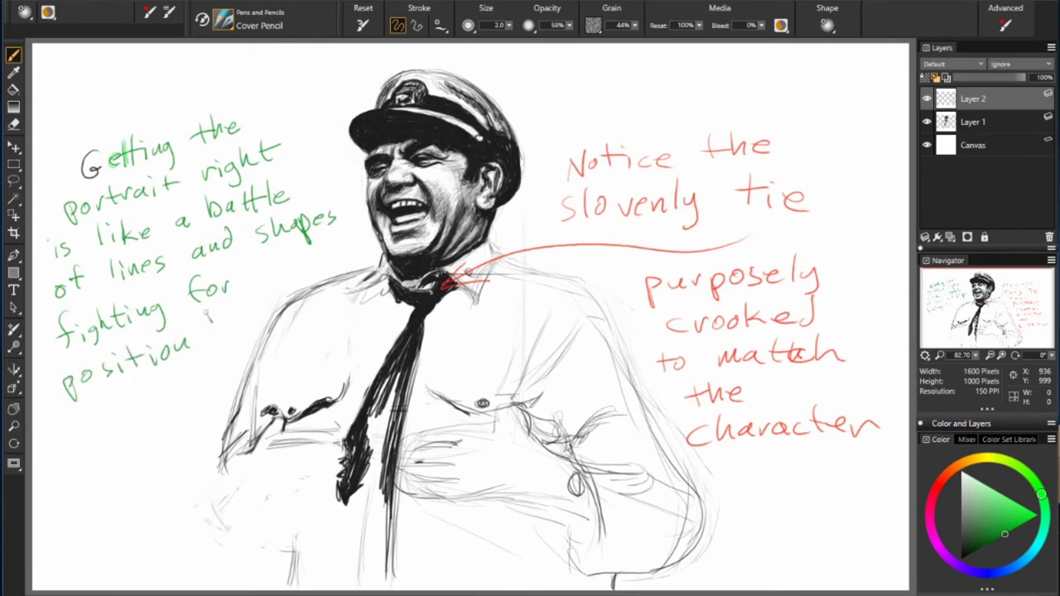
pyautogui.moveTo(97, 410); pyautogui.dragTo(173, 379)
# Step: Darken the collar beside the tie knot, then draw a red vertical line beside the tie
pyautogui.click(973, 122)
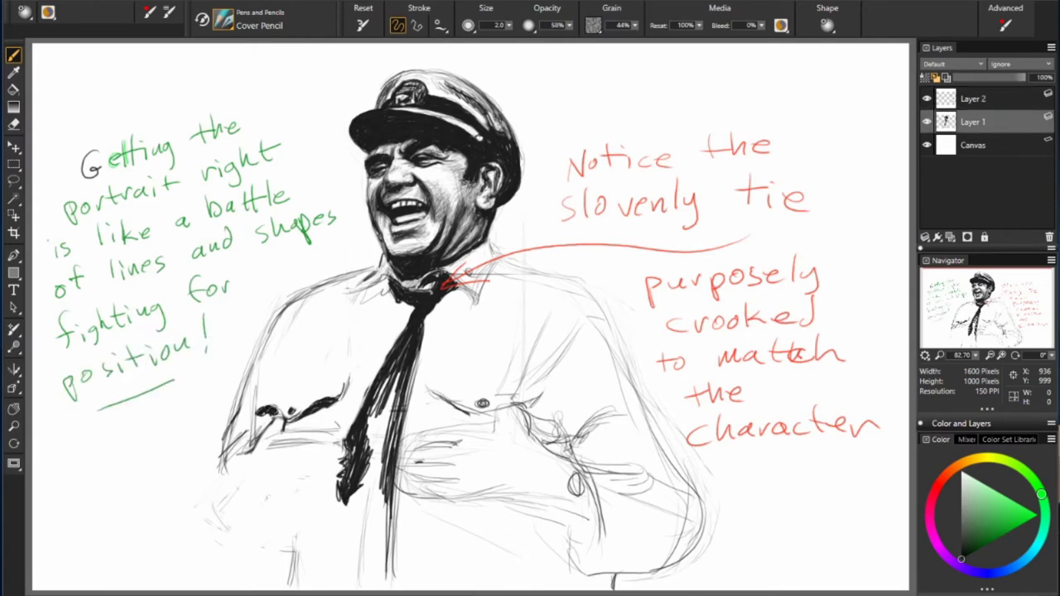
pyautogui.moveTo(389, 285)
pyautogui.mouseDown()
pyautogui.moveTo(331, 299)
pyautogui.moveTo(348, 360)
pyautogui.mouseUp()
pyautogui.click(973, 98)
pyautogui.click(939, 482)
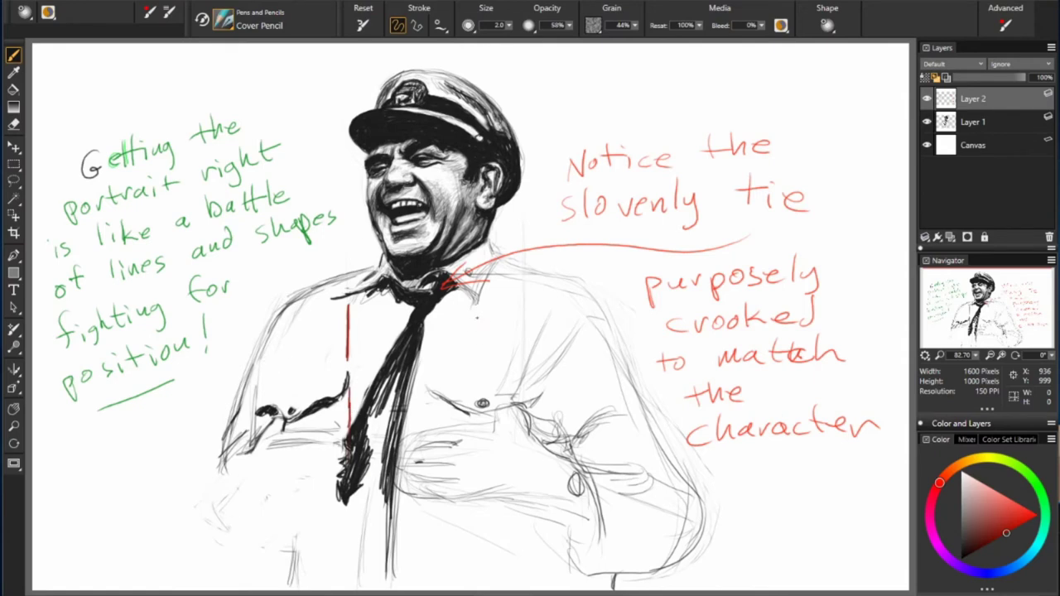
pyautogui.moveTo(477, 317); pyautogui.dragTo(477, 485)
# Step: Write red 'constantly measuring proportions' with torso measuring lines, then hide the notes layer
pyautogui.moveTo(88, 484)
pyautogui.mouseDown()
pyautogui.moveTo(198, 439)
pyautogui.moveTo(219, 459)
pyautogui.mouseUp()
pyautogui.moveTo(55, 534); pyautogui.dragTo(179, 485)
pyautogui.moveTo(82, 567)
pyautogui.mouseDown()
pyautogui.moveTo(149, 530)
pyautogui.moveTo(252, 497)
pyautogui.mouseUp()
pyautogui.moveTo(343, 449); pyautogui.dragTo(257, 488)
pyautogui.moveTo(347, 330); pyautogui.dragTo(249, 477)
pyautogui.moveTo(473, 309); pyautogui.dragTo(231, 530)
pyautogui.click(973, 122)
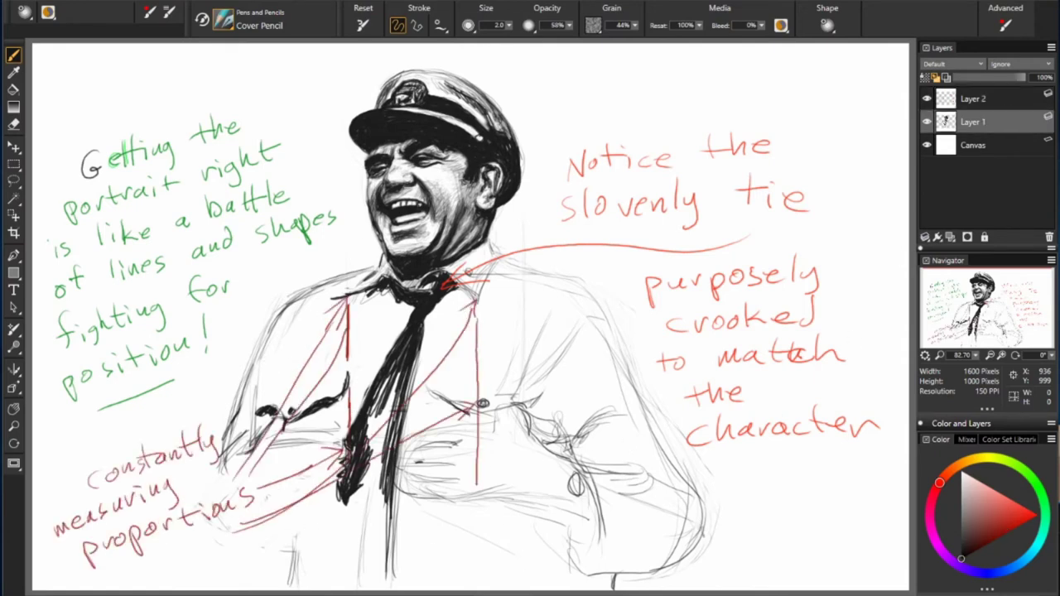
pyautogui.click(927, 99)
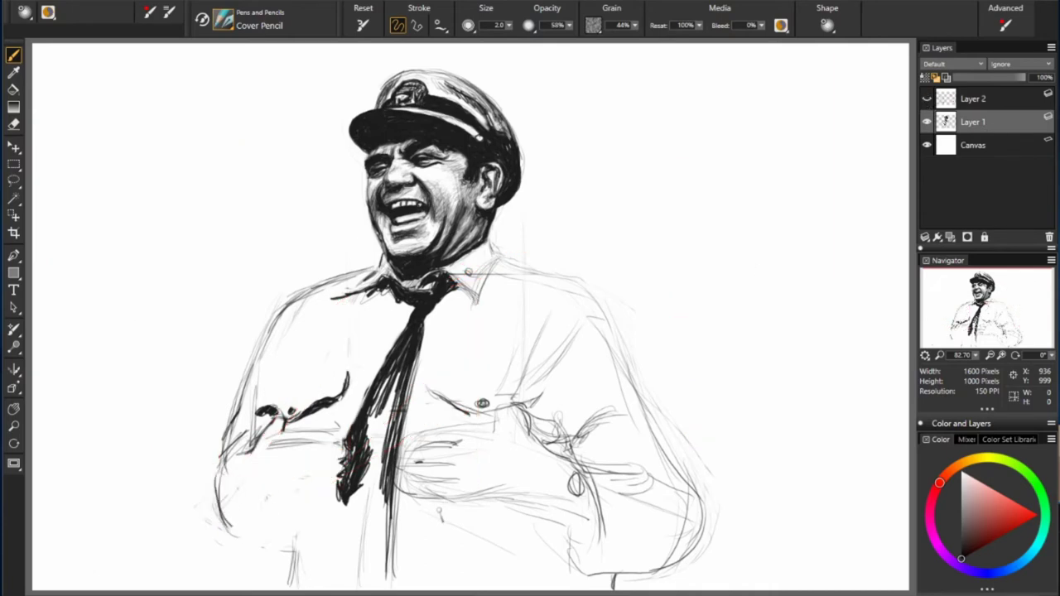
# Step: Sketch pencil lines on the lower shirt and hands, pick blue, and add a new notes layer
pyautogui.click(996, 309)
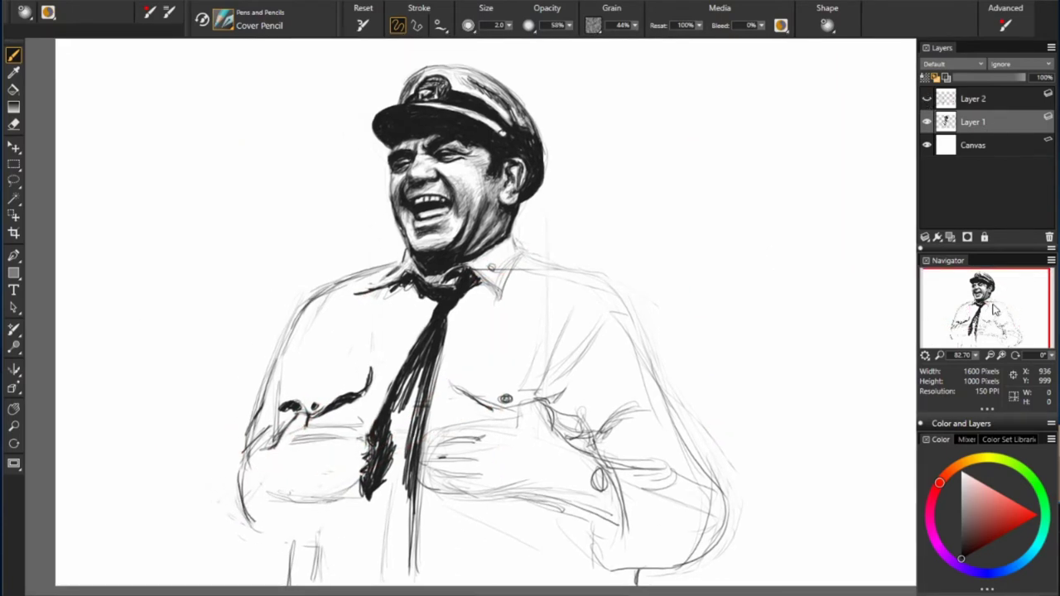
pyautogui.moveTo(996, 308); pyautogui.dragTo(999, 308)
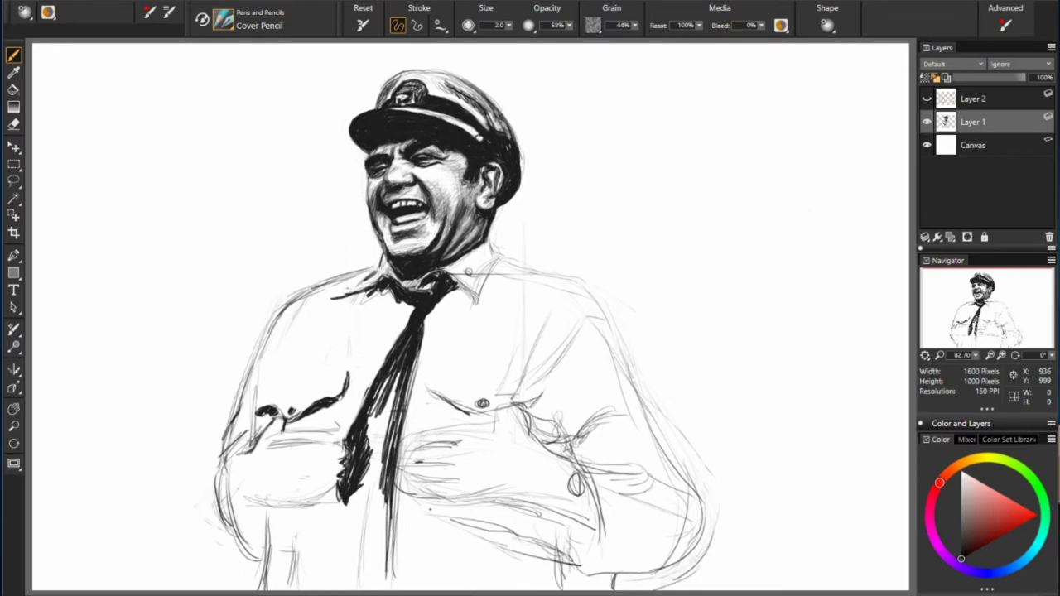
pyautogui.moveTo(580, 563); pyautogui.dragTo(406, 457)
pyautogui.moveTo(327, 507)
pyautogui.mouseDown()
pyautogui.moveTo(290, 547)
pyautogui.moveTo(236, 559)
pyautogui.moveTo(176, 530)
pyautogui.moveTo(215, 550)
pyautogui.mouseUp()
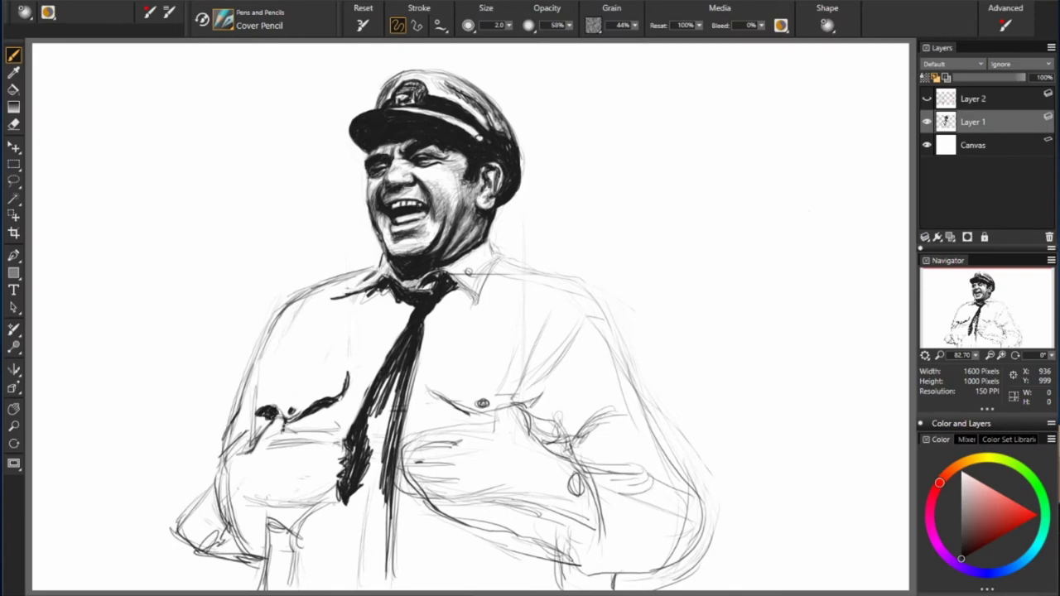
pyautogui.click(987, 572)
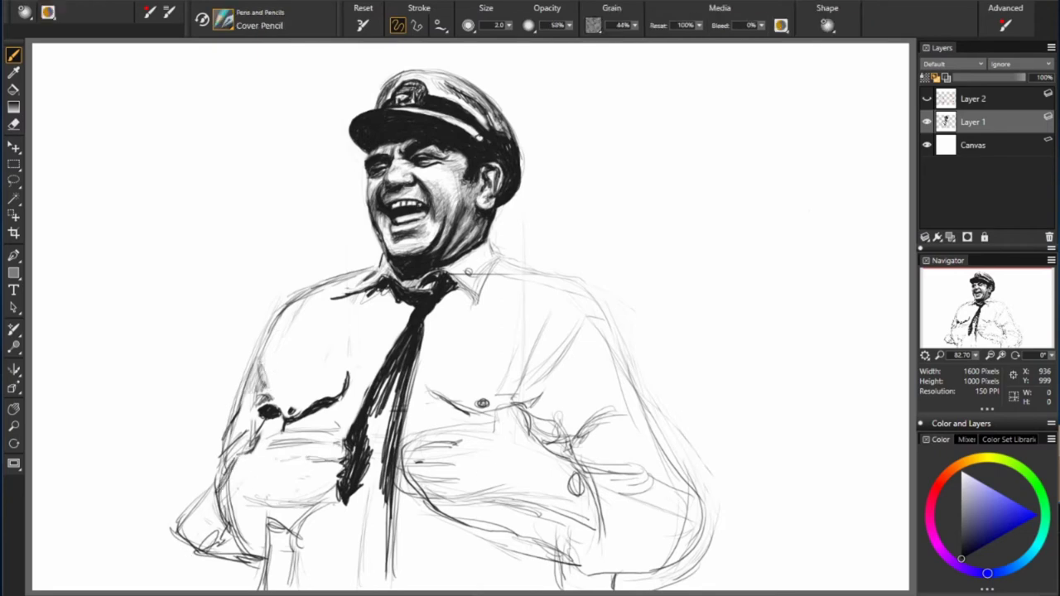
pyautogui.hotkey('ctrl', 'shift', 'n')
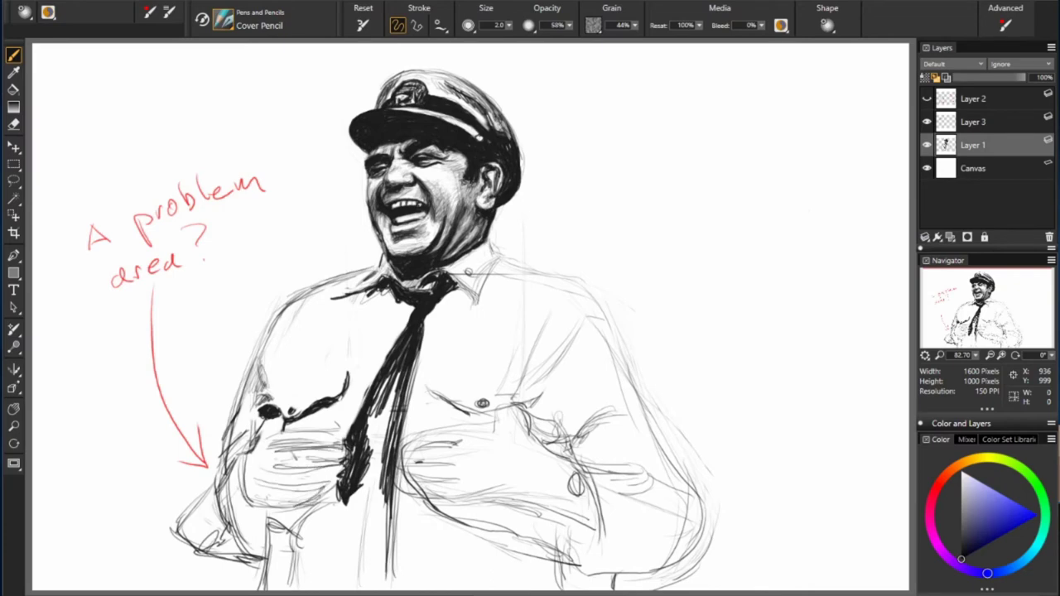
# Step: On Layer 3, draw blue eye-level guide lines and a measuring arrow beside the face
pyautogui.click(972, 122)
pyautogui.click(1012, 529)
pyautogui.moveTo(307, 162); pyautogui.dragTo(382, 160)
pyautogui.moveTo(313, 192); pyautogui.dragTo(383, 189)
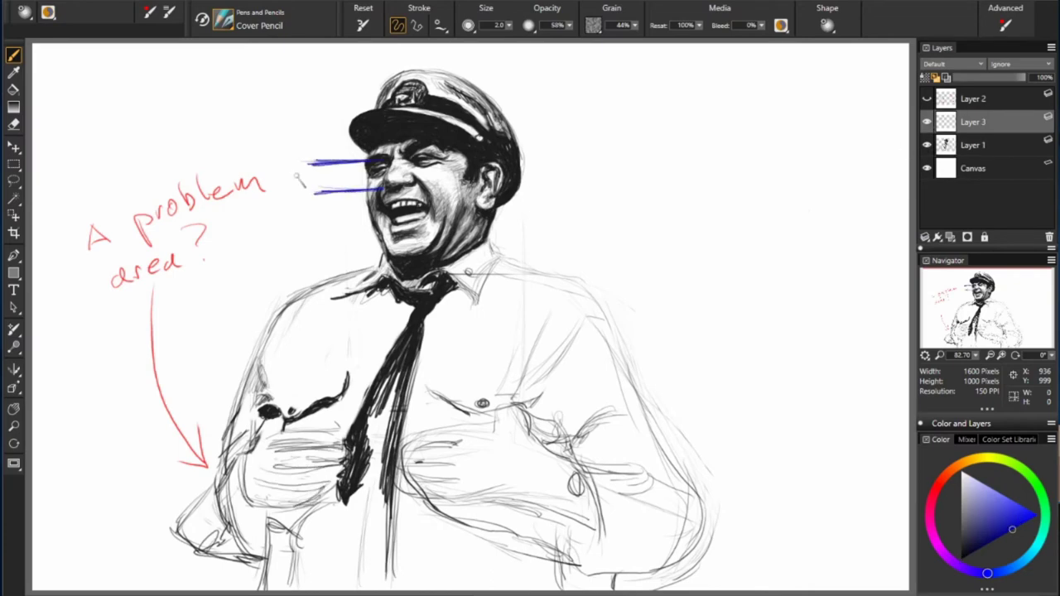
pyautogui.moveTo(297, 162); pyautogui.dragTo(297, 199)
pyautogui.moveTo(292, 190); pyautogui.dragTo(305, 192)
# Step: Write blue 'about the same distance' and 'The big knuckle' notes with a pointer to the knuckle
pyautogui.moveTo(242, 451); pyautogui.dragTo(257, 453)
pyautogui.moveTo(198, 307); pyautogui.dragTo(316, 236)
pyautogui.moveTo(198, 335)
pyautogui.mouseDown()
pyautogui.moveTo(358, 249)
pyautogui.moveTo(381, 178)
pyautogui.mouseUp()
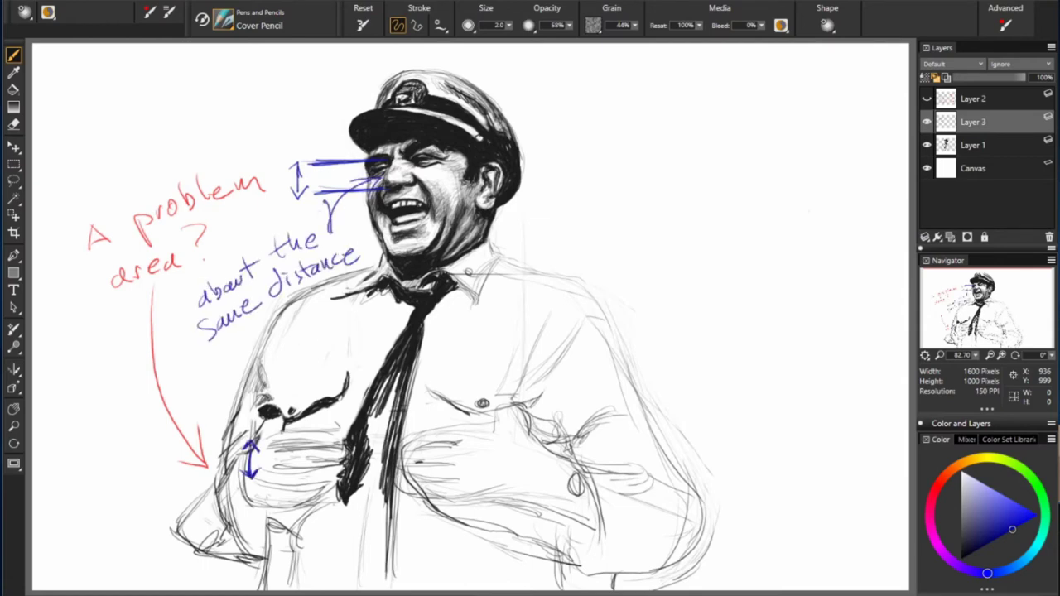
pyautogui.moveTo(311, 288); pyautogui.dragTo(273, 441)
pyautogui.moveTo(320, 341); pyautogui.dragTo(335, 361)
pyautogui.moveTo(272, 332); pyautogui.dragTo(376, 374)
# Step: Hide Layer 3 and redraw the lower fingers of the left hand on Layer 1
pyautogui.click(973, 145)
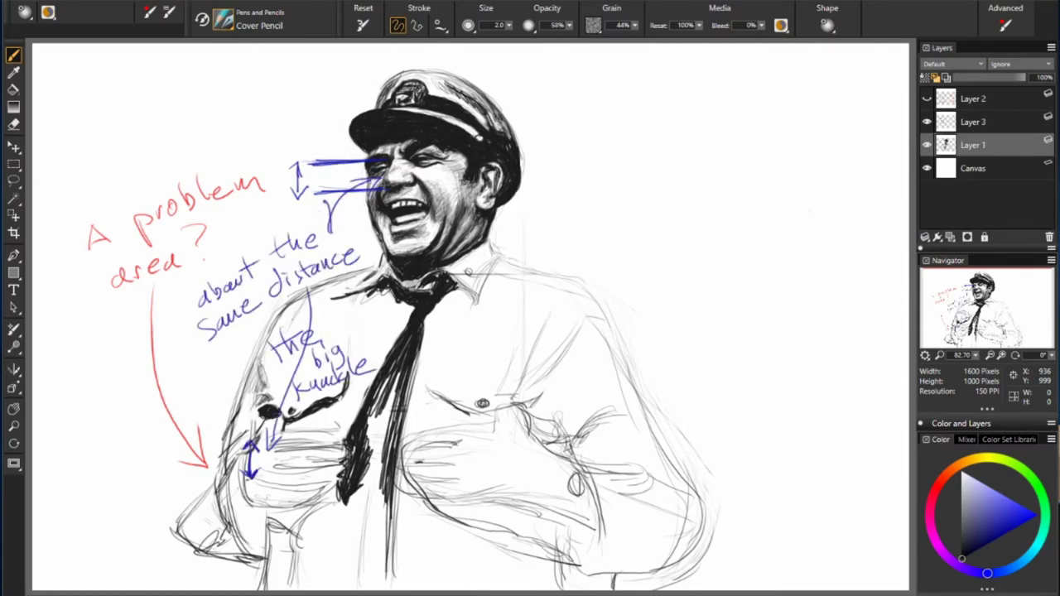
pyautogui.click(926, 122)
pyautogui.moveTo(263, 473); pyautogui.dragTo(343, 464)
pyautogui.moveTo(295, 454)
pyautogui.mouseDown()
pyautogui.moveTo(345, 448)
pyautogui.moveTo(351, 433)
pyautogui.mouseUp()
pyautogui.moveTo(269, 439); pyautogui.dragTo(322, 419)
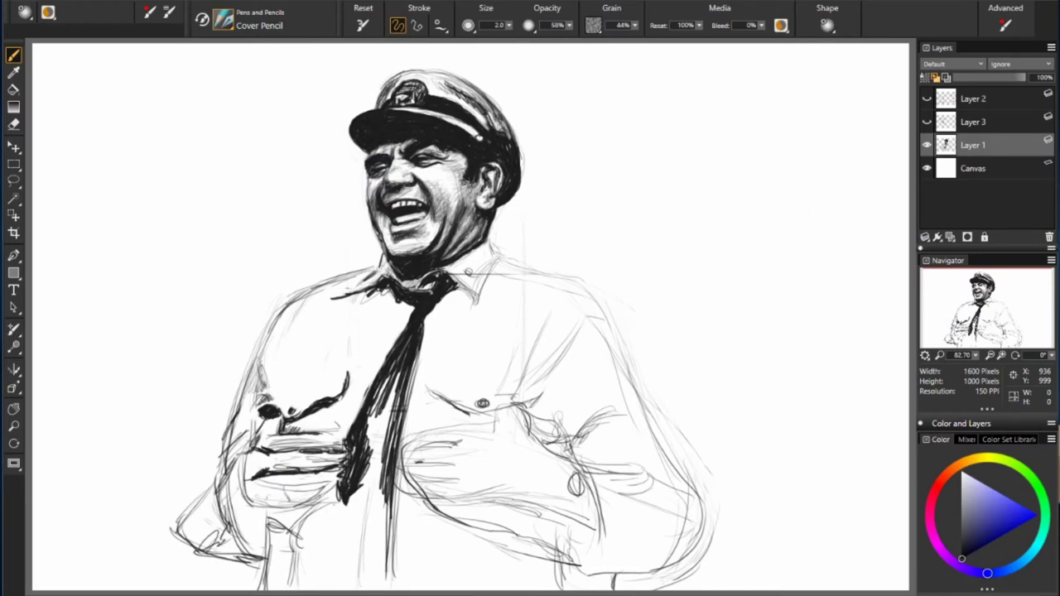
pyautogui.moveTo(255, 500); pyautogui.dragTo(356, 469)
pyautogui.moveTo(303, 494)
pyautogui.mouseDown()
pyautogui.moveTo(248, 510)
pyautogui.moveTo(240, 502)
pyautogui.mouseUp()
pyautogui.moveTo(270, 447); pyautogui.dragTo(169, 545)
# Step: Hatch and darken the cuff below the left hand on Layer 1
pyautogui.moveTo(220, 490)
pyautogui.mouseDown()
pyautogui.moveTo(184, 538)
pyautogui.moveTo(259, 565)
pyautogui.moveTo(210, 540)
pyautogui.mouseUp()
pyautogui.moveTo(254, 482); pyautogui.dragTo(246, 550)
pyautogui.moveTo(258, 513); pyautogui.dragTo(248, 559)
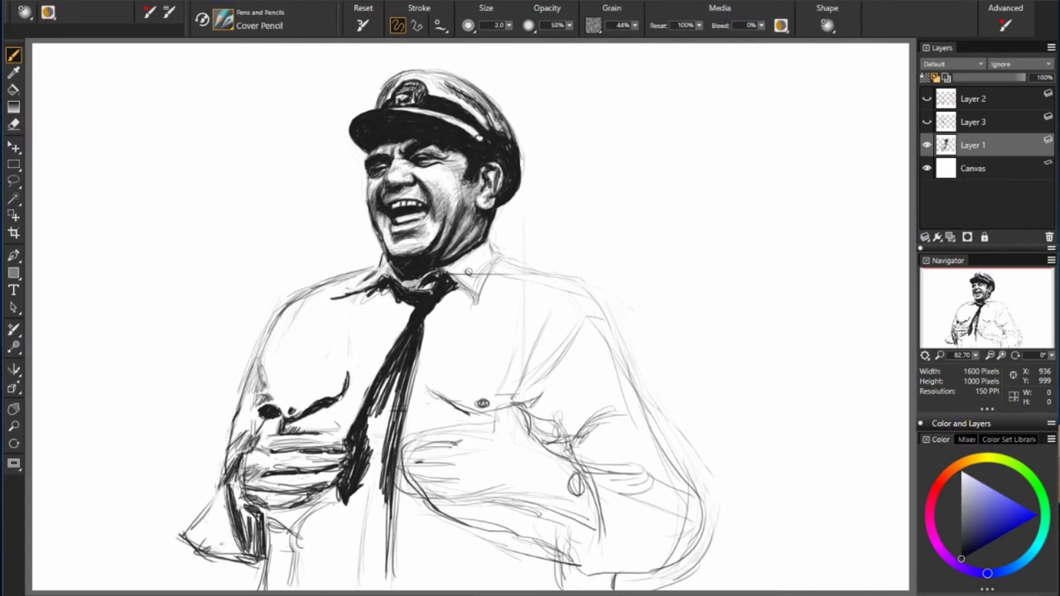
pyautogui.moveTo(245, 482)
pyautogui.mouseDown()
pyautogui.moveTo(249, 556)
pyautogui.moveTo(242, 567)
pyautogui.moveTo(213, 556)
pyautogui.moveTo(262, 563)
pyautogui.moveTo(266, 590)
pyautogui.mouseUp()
pyautogui.moveTo(325, 507); pyautogui.dragTo(267, 542)
pyautogui.moveTo(340, 487)
pyautogui.mouseDown()
pyautogui.moveTo(288, 530)
pyautogui.moveTo(263, 530)
pyautogui.mouseUp()
pyautogui.moveTo(299, 514)
pyautogui.mouseDown()
pyautogui.moveTo(265, 538)
pyautogui.moveTo(265, 527)
pyautogui.mouseUp()
# Step: On new Layer 4, write blue 'It becomes obvious that the shoulder is TOO LARGE!' with arrow and underline
pyautogui.click(950, 238)
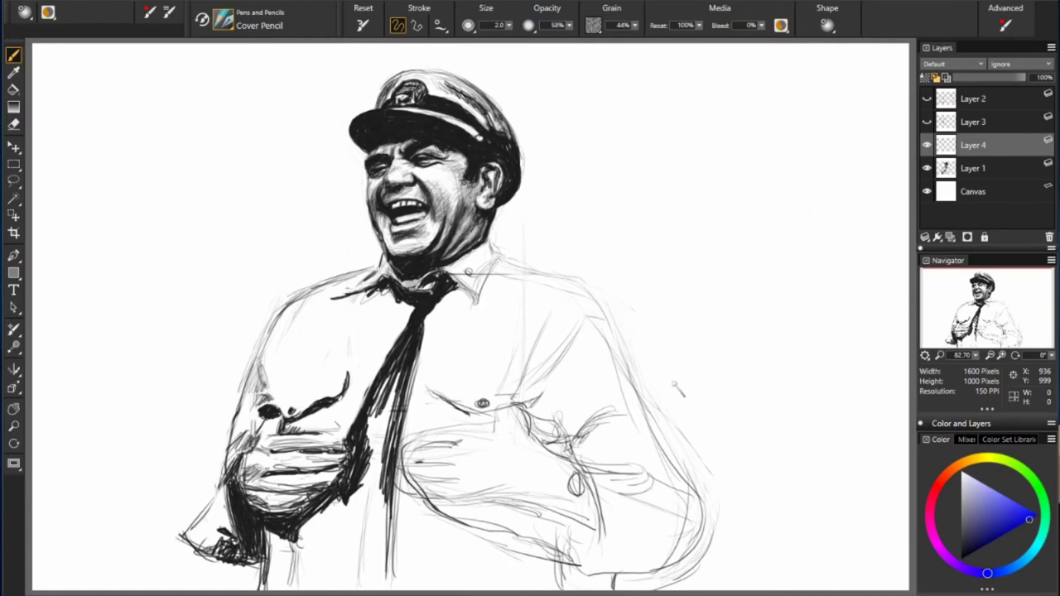
pyautogui.click(1029, 519)
pyautogui.moveTo(100, 135); pyautogui.dragTo(99, 167)
pyautogui.moveTo(154, 139); pyautogui.dragTo(270, 107)
pyautogui.moveTo(76, 214); pyautogui.dragTo(177, 177)
pyautogui.moveTo(204, 157); pyautogui.dragTo(273, 132)
pyautogui.moveTo(58, 264)
pyautogui.mouseDown()
pyautogui.moveTo(249, 181)
pyautogui.moveTo(339, 232)
pyautogui.mouseUp()
pyautogui.moveTo(76, 303); pyautogui.dragTo(207, 248)
pyautogui.moveTo(59, 373); pyautogui.dragTo(233, 259)
pyautogui.moveTo(88, 406); pyautogui.dragTo(199, 351)
# Step: On Layer 1, sketch a smaller shoulder outline and strokes down the torso side
pyautogui.click(973, 168)
pyautogui.moveTo(303, 313); pyautogui.dragTo(276, 341)
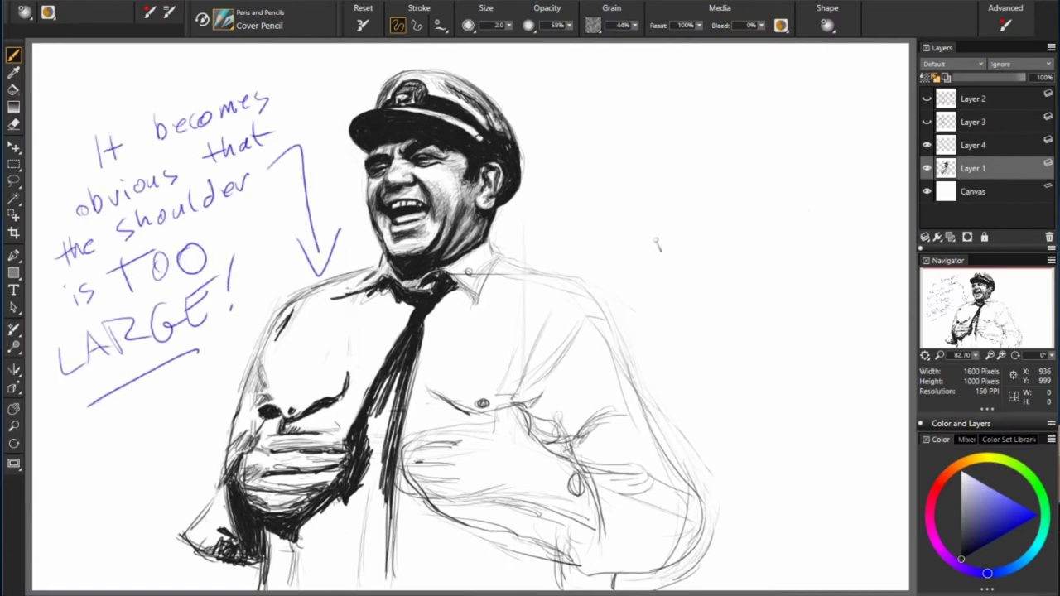
pyautogui.moveTo(576, 275)
pyautogui.mouseDown()
pyautogui.moveTo(530, 290)
pyautogui.moveTo(611, 318)
pyautogui.mouseUp()
pyautogui.moveTo(489, 280); pyautogui.dragTo(576, 278)
pyautogui.moveTo(273, 290)
pyautogui.mouseDown()
pyautogui.moveTo(348, 283)
pyautogui.moveTo(279, 313)
pyautogui.mouseUp()
pyautogui.moveTo(358, 276); pyautogui.dragTo(285, 323)
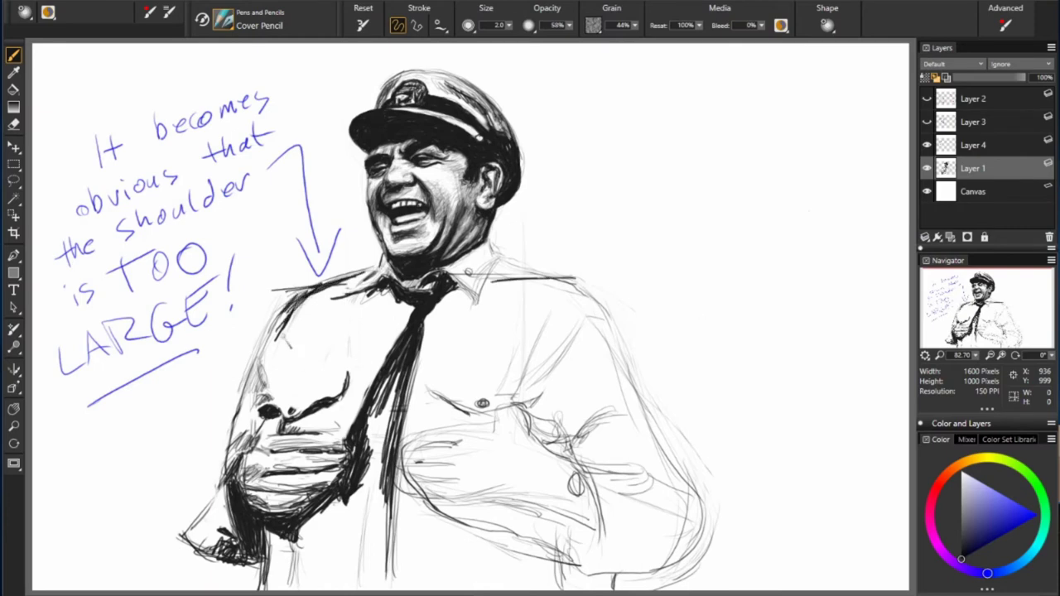
pyautogui.moveTo(364, 274); pyautogui.dragTo(300, 298)
pyautogui.moveTo(291, 321); pyautogui.dragTo(225, 460)
# Step: Hide the shoulder note, undo the trial strokes, and write an underlined blue 'That's better!' on a new layer
pyautogui.click(927, 145)
pyautogui.hotkey('ctrl', 'z')
pyautogui.hotkey('ctrl', 'z')
pyautogui.hotkey('ctrl', 'shift', 'n')
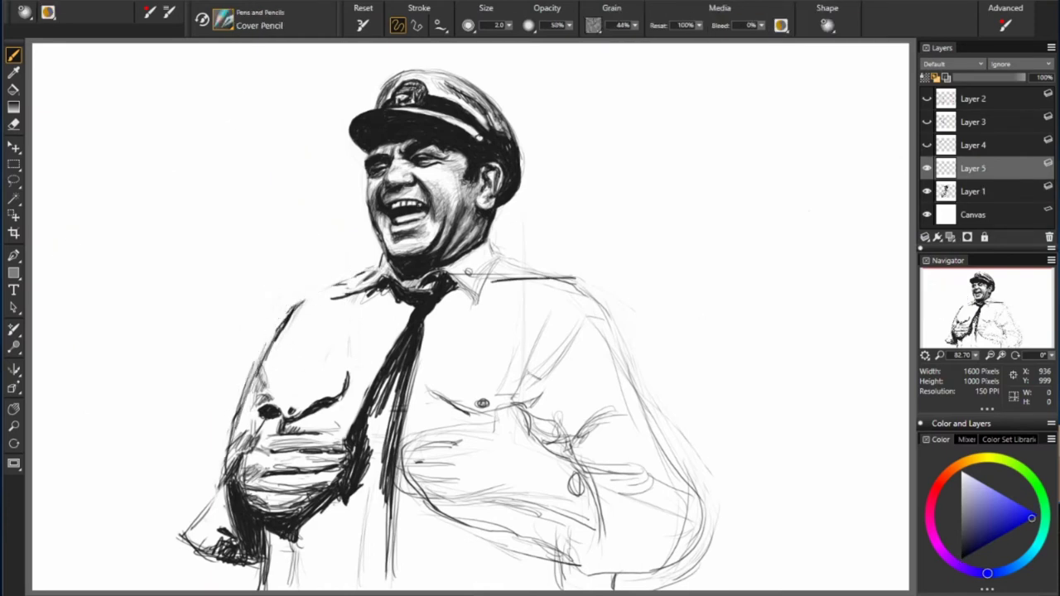
pyautogui.moveTo(99, 234); pyautogui.dragTo(121, 257)
pyautogui.moveTo(137, 242); pyautogui.dragTo(206, 222)
pyautogui.moveTo(93, 303); pyautogui.dragTo(133, 323)
pyautogui.moveTo(137, 293); pyautogui.dragTo(205, 277)
pyautogui.moveTo(219, 227); pyautogui.dragTo(220, 255)
pyautogui.moveTo(121, 359); pyautogui.dragTo(238, 301)
# Step: On Layer 1, redraw the collar and left shoulder down the arm, erasing stray strokes near the hand
pyautogui.click(973, 192)
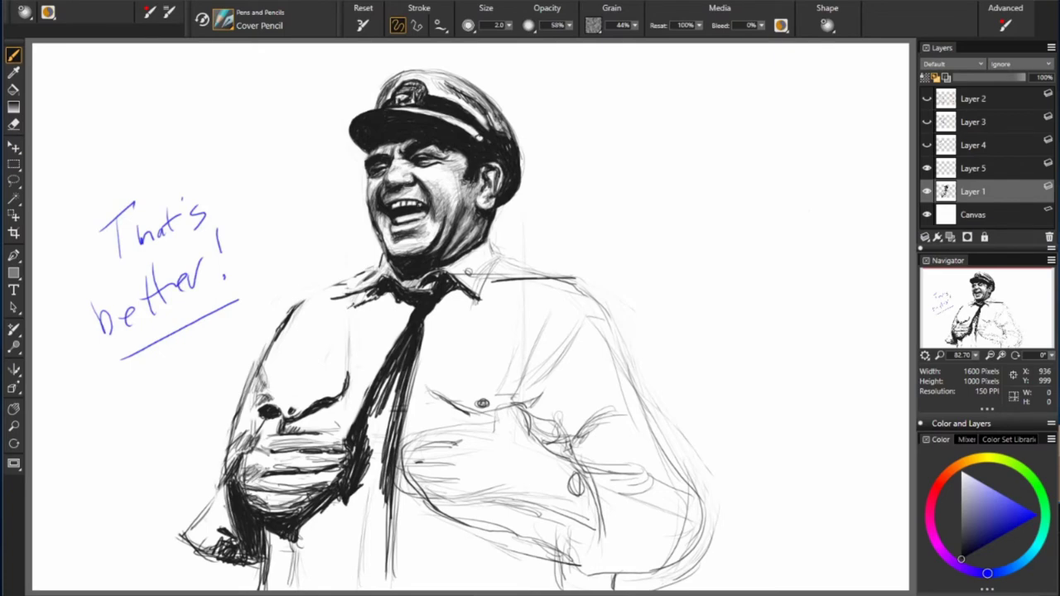
pyautogui.moveTo(349, 289); pyautogui.dragTo(378, 308)
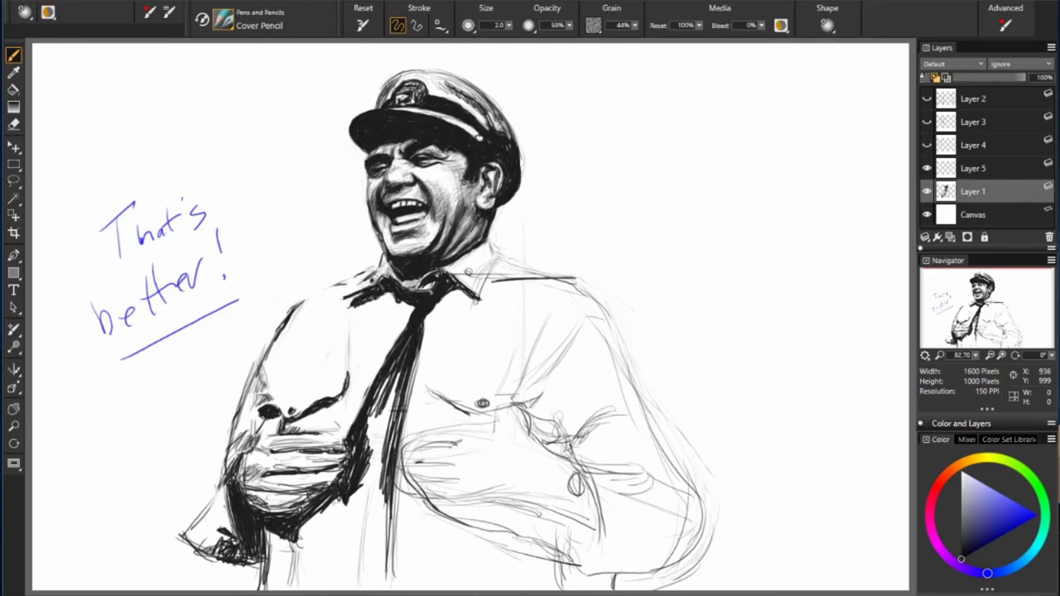
pyautogui.moveTo(377, 269)
pyautogui.mouseDown()
pyautogui.moveTo(272, 336)
pyautogui.moveTo(279, 389)
pyautogui.mouseUp()
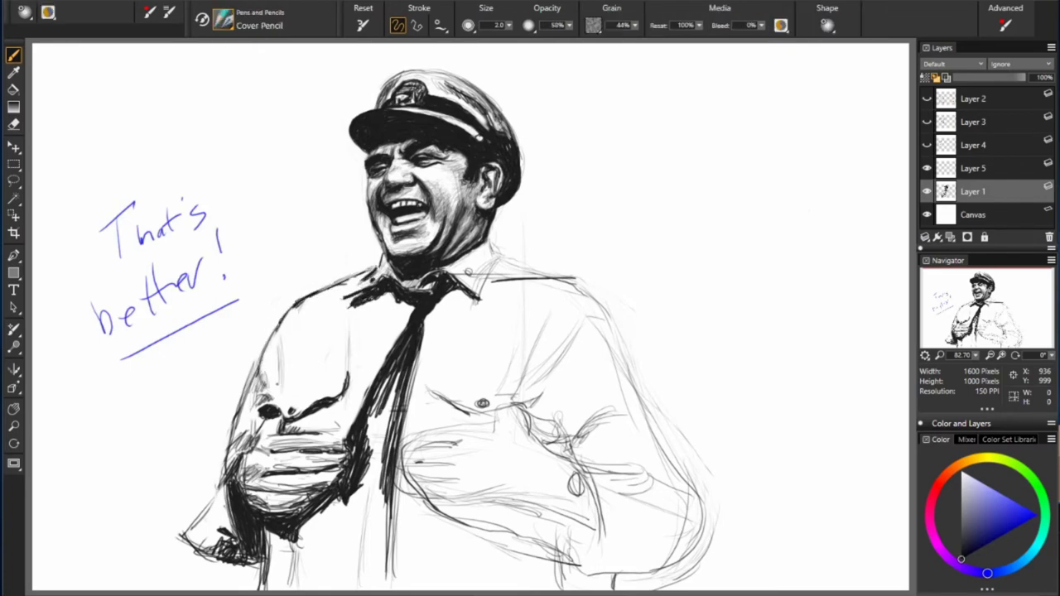
pyautogui.moveTo(285, 343); pyautogui.dragTo(262, 393)
pyautogui.moveTo(225, 446); pyautogui.dragTo(228, 492)
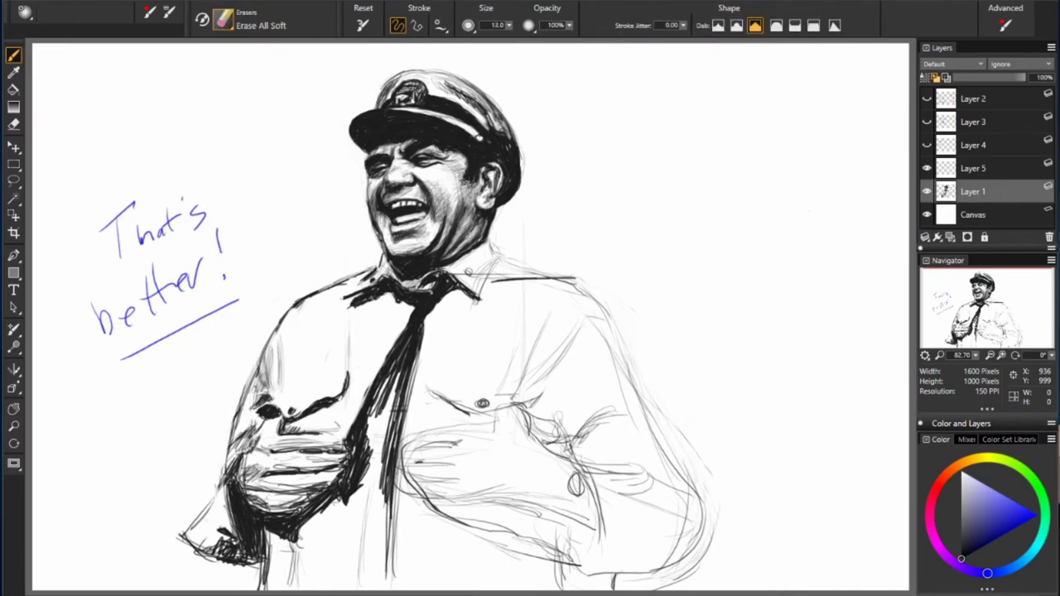
pyautogui.moveTo(241, 387)
pyautogui.mouseDown()
pyautogui.moveTo(215, 504)
pyautogui.moveTo(202, 517)
pyautogui.mouseUp()
# Step: Touch up strokes near the left hand, strengthen the shoulder and arm outline, and clean the collar
pyautogui.moveTo(248, 547)
pyautogui.mouseDown()
pyautogui.moveTo(212, 560)
pyautogui.moveTo(245, 549)
pyautogui.moveTo(260, 573)
pyautogui.mouseUp()
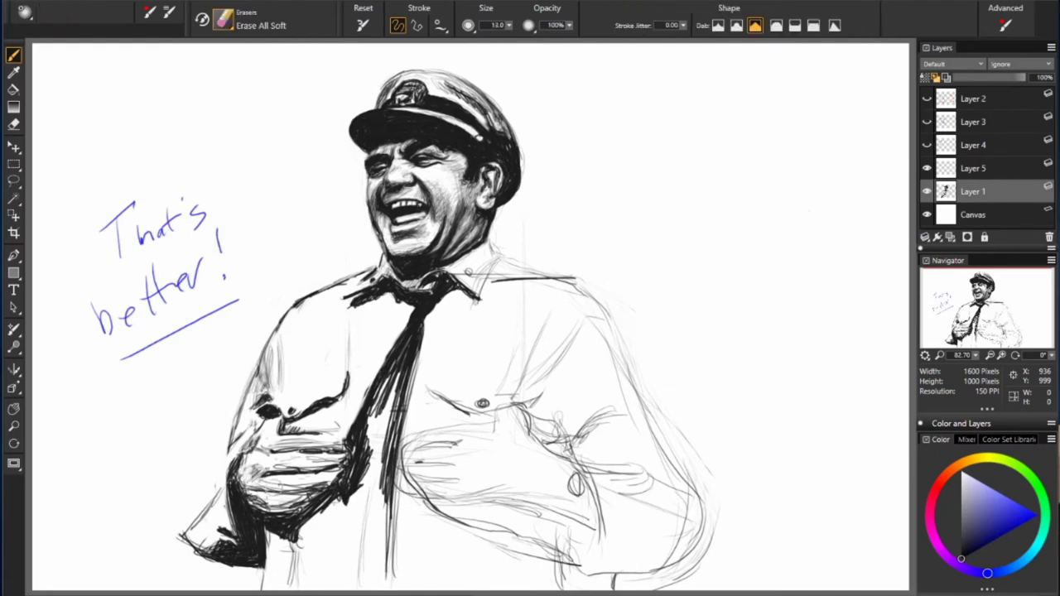
pyautogui.moveTo(238, 456); pyautogui.dragTo(257, 475)
pyautogui.moveTo(234, 427)
pyautogui.mouseDown()
pyautogui.moveTo(274, 444)
pyautogui.moveTo(267, 436)
pyautogui.mouseUp()
pyautogui.moveTo(348, 299); pyautogui.dragTo(297, 389)
pyautogui.moveTo(279, 334); pyautogui.dragTo(285, 405)
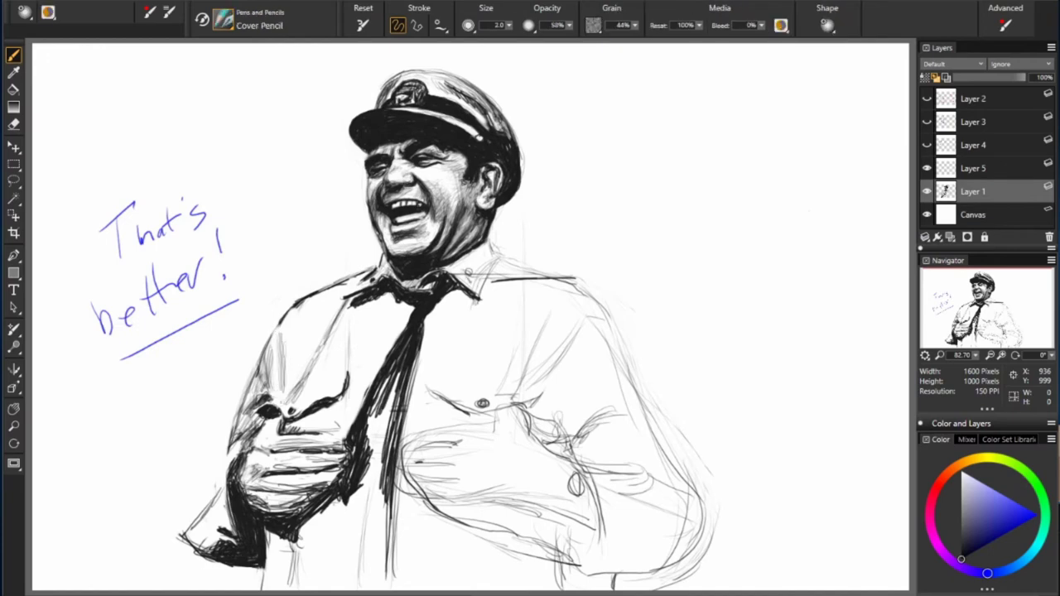
pyautogui.moveTo(489, 263); pyautogui.dragTo(455, 277)
# Step: On Layer 5, write in red 'It is easier to erase pencil digitally' and begin 'I sometimes'
pyautogui.click(973, 168)
pyautogui.click(939, 482)
pyautogui.click(1022, 523)
pyautogui.moveTo(583, 149)
pyautogui.mouseDown()
pyautogui.moveTo(704, 124)
pyautogui.moveTo(793, 86)
pyautogui.mouseUp()
pyautogui.moveTo(566, 207); pyautogui.dragTo(886, 76)
pyautogui.moveTo(689, 189); pyautogui.dragTo(583, 230)
pyautogui.moveTo(611, 240)
pyautogui.mouseDown()
pyautogui.moveTo(613, 258)
pyautogui.moveTo(767, 192)
pyautogui.mouseUp()
# Step: Finish the red note about brushing away eraser shreds, 'none digital!', and add a smiley
pyautogui.moveTo(618, 290); pyautogui.dragTo(675, 265)
pyautogui.moveTo(734, 240); pyautogui.dragTo(830, 187)
pyautogui.moveTo(637, 327); pyautogui.dragTo(861, 228)
pyautogui.moveTo(655, 365); pyautogui.dragTo(744, 327)
pyautogui.moveTo(699, 383); pyautogui.dragTo(771, 354)
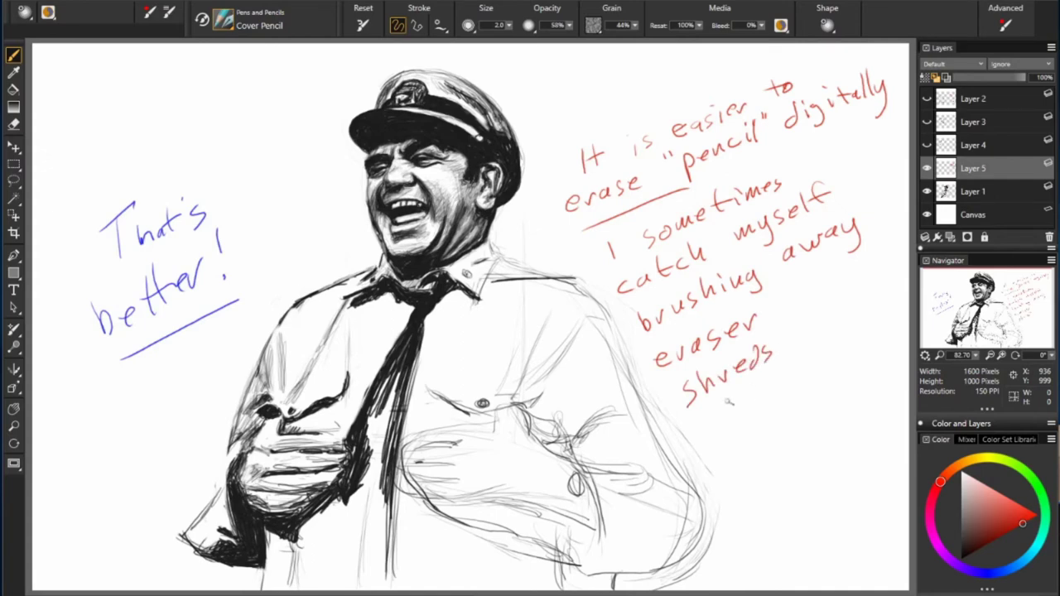
pyautogui.moveTo(742, 412); pyautogui.dragTo(767, 404)
pyautogui.moveTo(720, 464); pyautogui.dragTo(826, 414)
pyautogui.moveTo(861, 377); pyautogui.dragTo(865, 404)
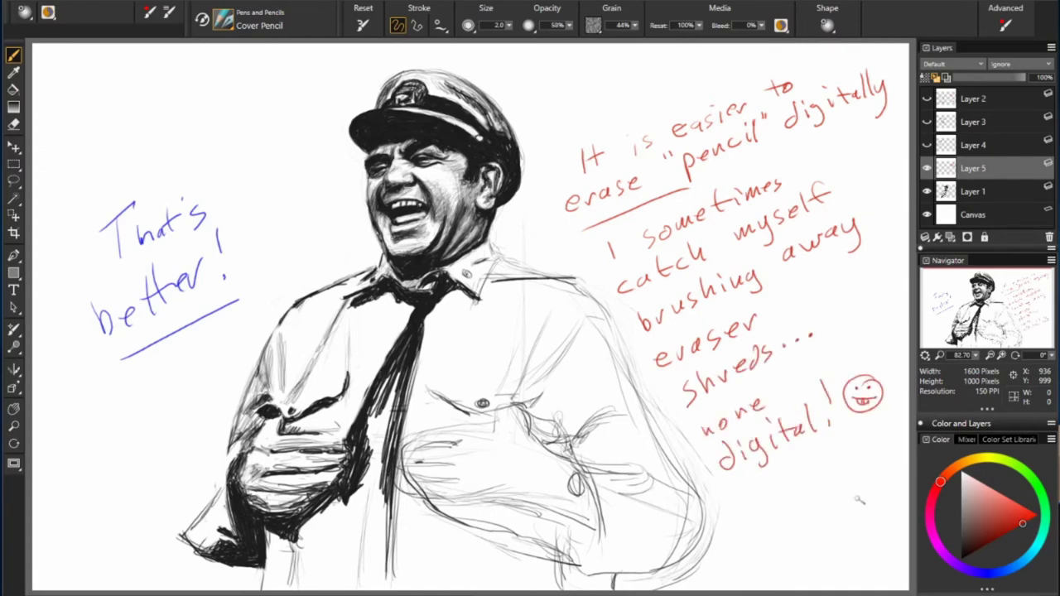
# Step: On Layer 1, darken the tie and add dark strokes to the lower-left figure and hands
pyautogui.click(973, 192)
pyautogui.moveTo(402, 369); pyautogui.dragTo(359, 479)
pyautogui.moveTo(391, 402)
pyautogui.mouseDown()
pyautogui.moveTo(369, 490)
pyautogui.moveTo(290, 588)
pyautogui.mouseUp()
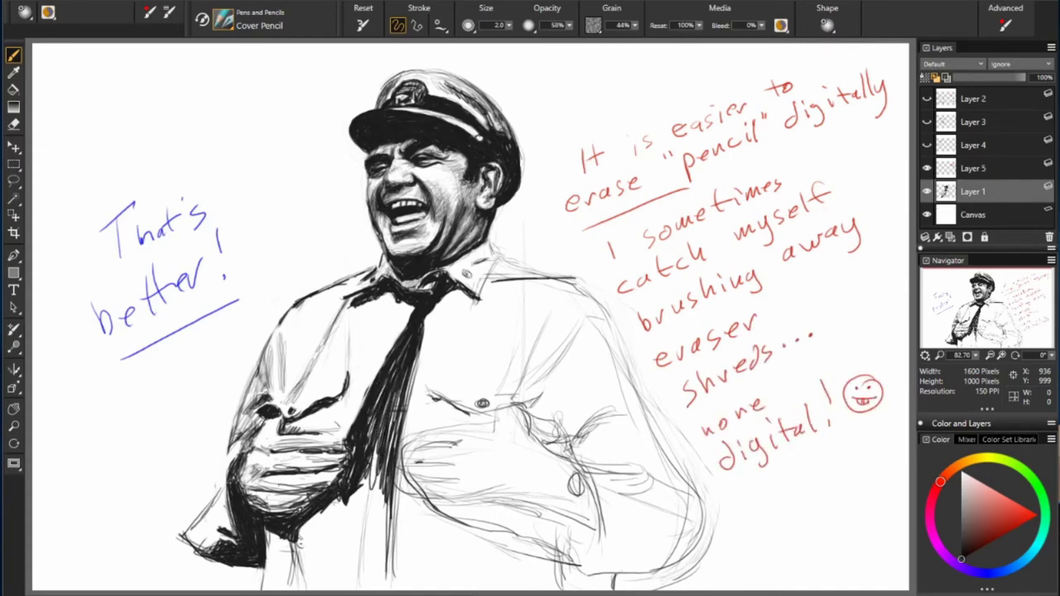
pyautogui.moveTo(308, 537); pyautogui.dragTo(295, 588)
pyautogui.moveTo(372, 478)
pyautogui.mouseDown()
pyautogui.moveTo(353, 497)
pyautogui.moveTo(248, 512)
pyautogui.moveTo(333, 492)
pyautogui.mouseUp()
# Step: Pick blue, touch up near the hands, and lightly erase the hand shading
pyautogui.click(987, 572)
pyautogui.moveTo(356, 439)
pyautogui.mouseDown()
pyautogui.moveTo(314, 463)
pyautogui.moveTo(339, 452)
pyautogui.mouseUp()
pyautogui.moveTo(265, 488); pyautogui.dragTo(339, 468)
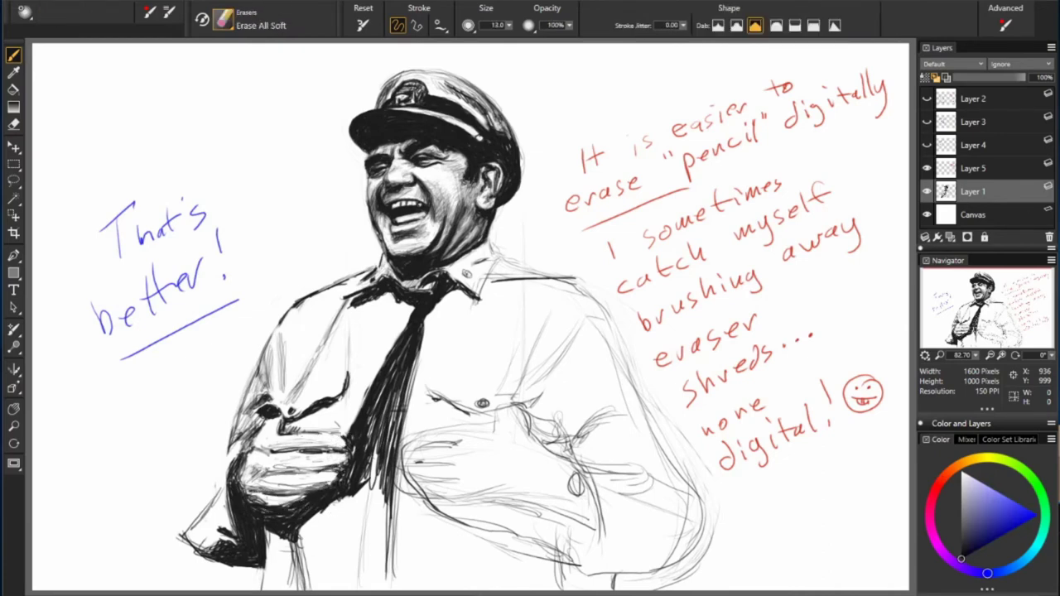
pyautogui.moveTo(274, 451); pyautogui.dragTo(308, 509)
# Step: On Layer 5, write in blue 'Notice that even digitally I can lightly erase leaving a light pencil form' with a pointer to the hand
pyautogui.click(972, 168)
pyautogui.moveTo(59, 406)
pyautogui.mouseDown()
pyautogui.moveTo(101, 414)
pyautogui.moveTo(207, 369)
pyautogui.mouseUp()
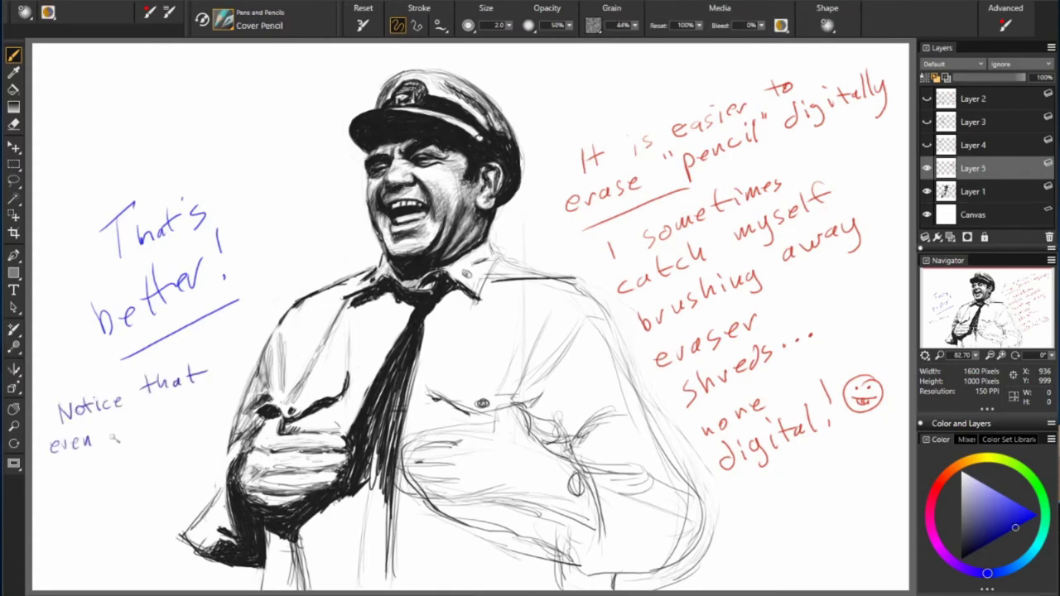
pyautogui.moveTo(49, 443); pyautogui.dragTo(195, 427)
pyautogui.moveTo(47, 469)
pyautogui.mouseDown()
pyautogui.moveTo(91, 518)
pyautogui.moveTo(175, 480)
pyautogui.mouseUp()
pyautogui.moveTo(37, 550); pyautogui.dragTo(181, 493)
pyautogui.moveTo(75, 565); pyautogui.dragTo(169, 552)
pyautogui.moveTo(165, 537); pyautogui.dragTo(244, 485)
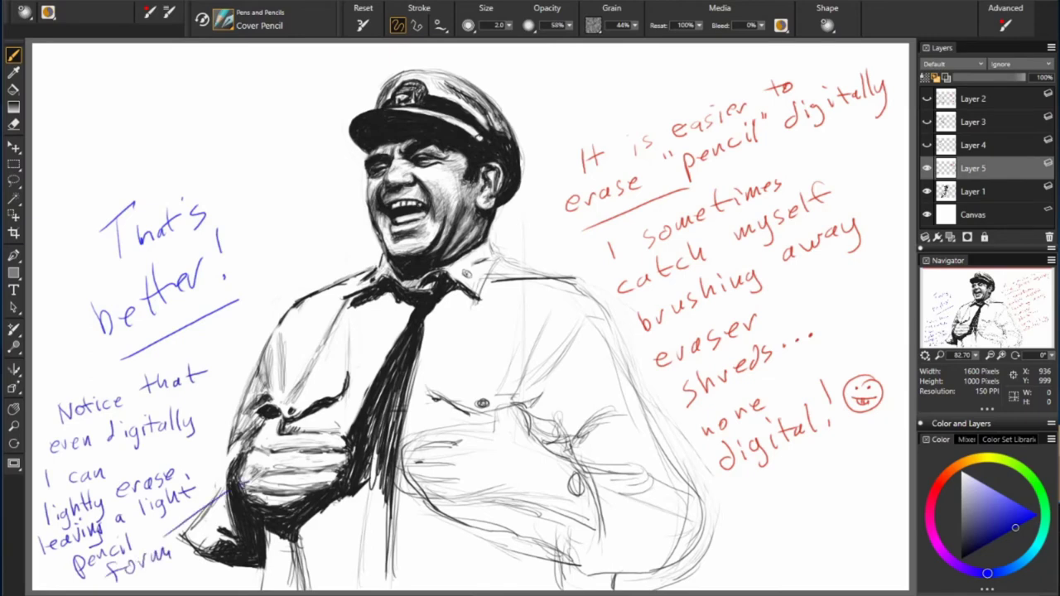
# Step: On Layer 1, hatch the bottom of the shirt, across the hand and the mid-shirt
pyautogui.click(973, 192)
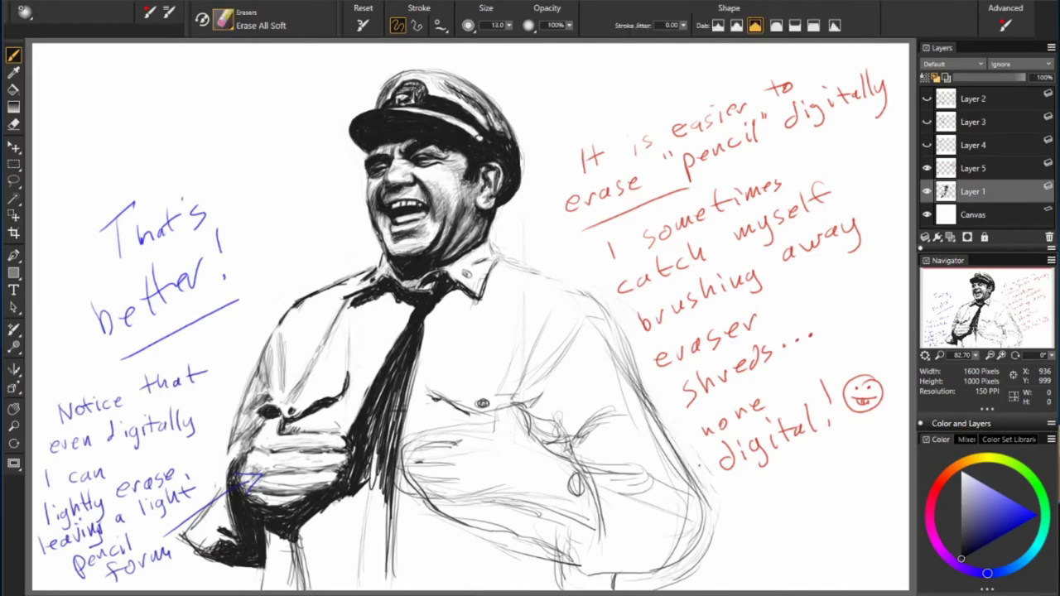
pyautogui.moveTo(563, 584)
pyautogui.mouseDown()
pyautogui.moveTo(613, 563)
pyautogui.moveTo(681, 570)
pyautogui.moveTo(673, 538)
pyautogui.mouseUp()
pyautogui.moveTo(572, 477); pyautogui.dragTo(650, 464)
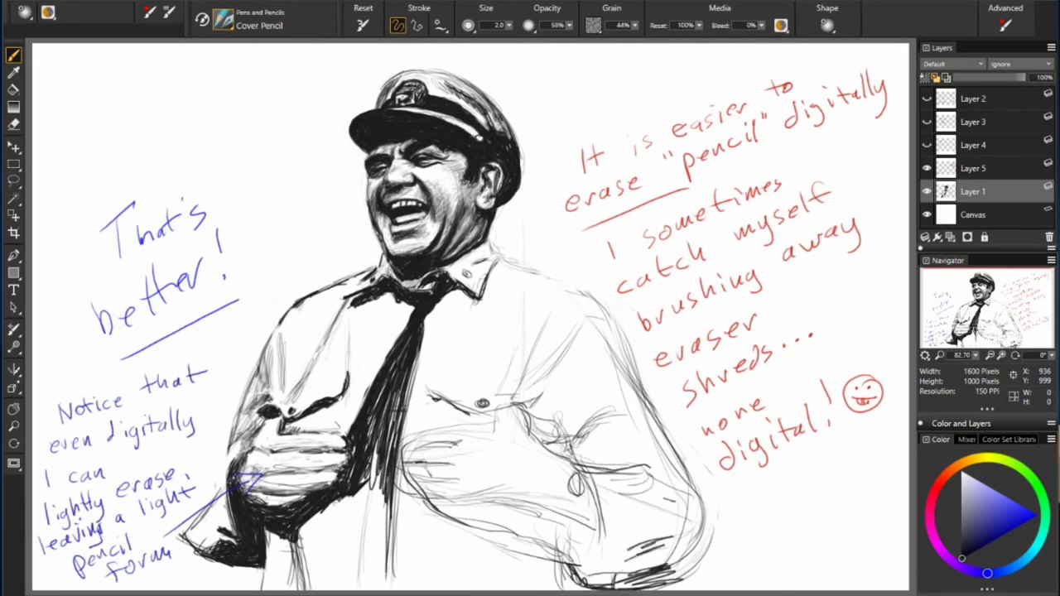
pyautogui.moveTo(406, 474); pyautogui.dragTo(454, 465)
pyautogui.moveTo(265, 472); pyautogui.dragTo(485, 469)
# Step: Hatch and darken the right sleeve and cuff with diagonal pencil strokes
pyautogui.moveTo(590, 488)
pyautogui.mouseDown()
pyautogui.moveTo(657, 477)
pyautogui.moveTo(703, 521)
pyautogui.mouseUp()
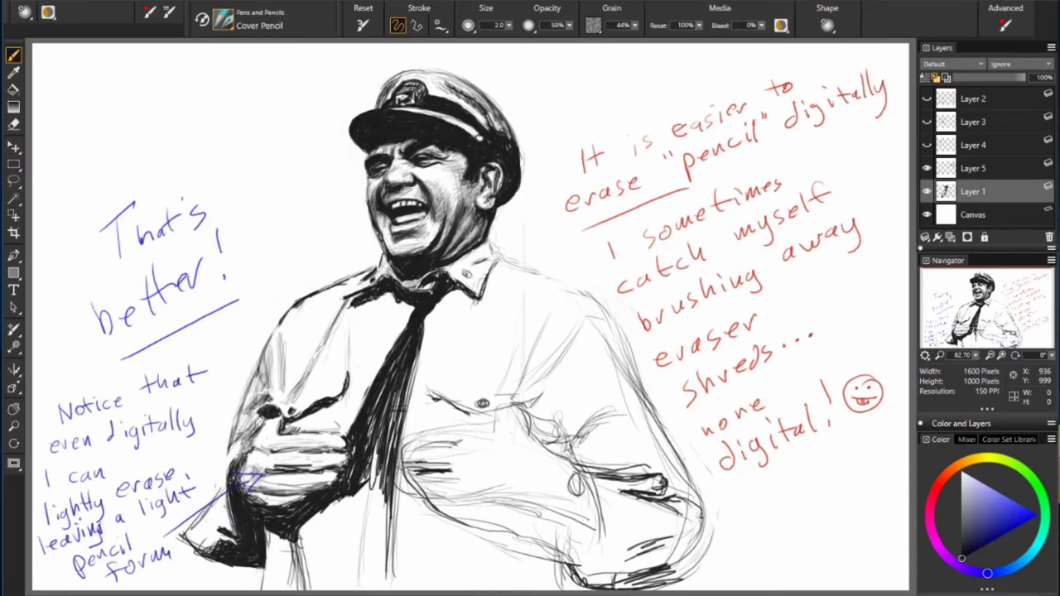
pyautogui.moveTo(619, 479); pyautogui.dragTo(706, 517)
pyautogui.moveTo(574, 467); pyautogui.dragTo(668, 495)
pyautogui.moveTo(651, 531); pyautogui.dragTo(680, 502)
pyautogui.moveTo(633, 554); pyautogui.dragTo(682, 517)
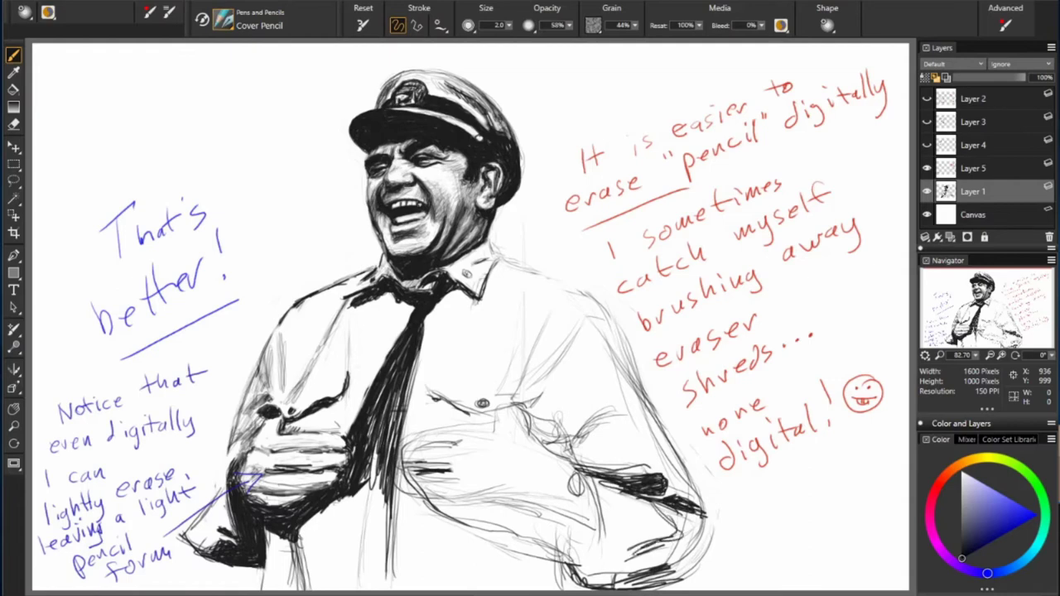
pyautogui.moveTo(598, 566); pyautogui.dragTo(654, 543)
pyautogui.moveTo(595, 564); pyautogui.dragTo(627, 495)
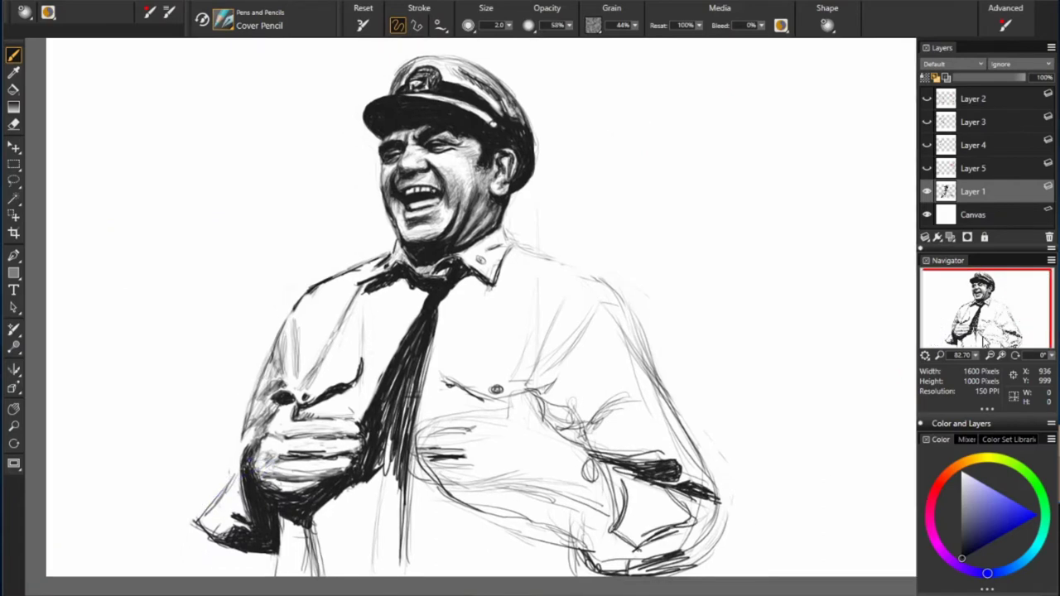
# Step: Darken and lightly hatch the fingers of the left hand, then set pencil opacity to 50%
pyautogui.moveTo(273, 477); pyautogui.dragTo(349, 465)
pyautogui.moveTo(317, 460); pyautogui.dragTo(351, 449)
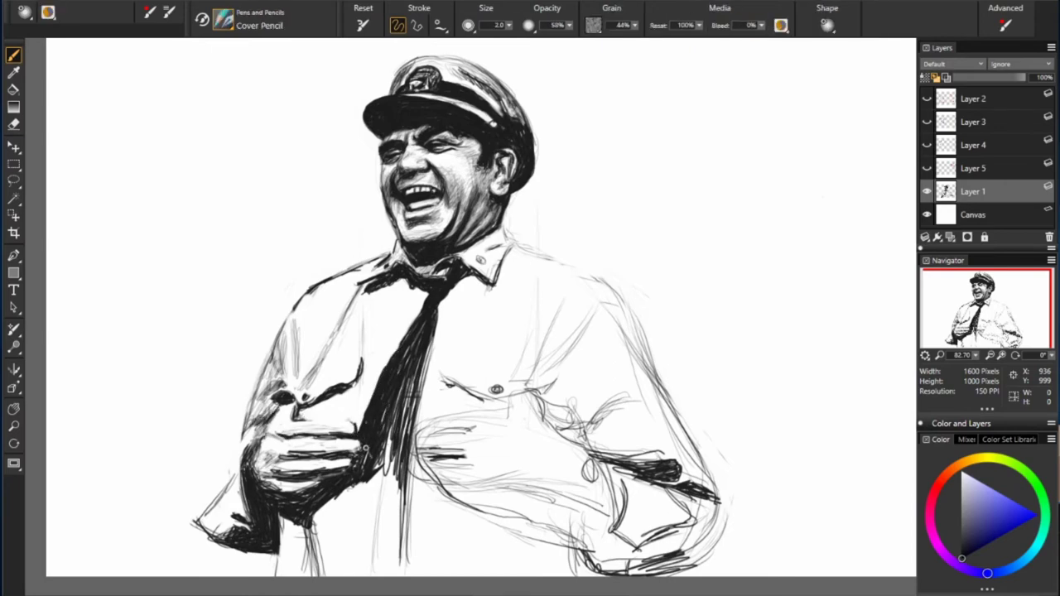
pyautogui.moveTo(307, 467)
pyautogui.mouseDown()
pyautogui.moveTo(246, 475)
pyautogui.moveTo(253, 492)
pyautogui.mouseUp()
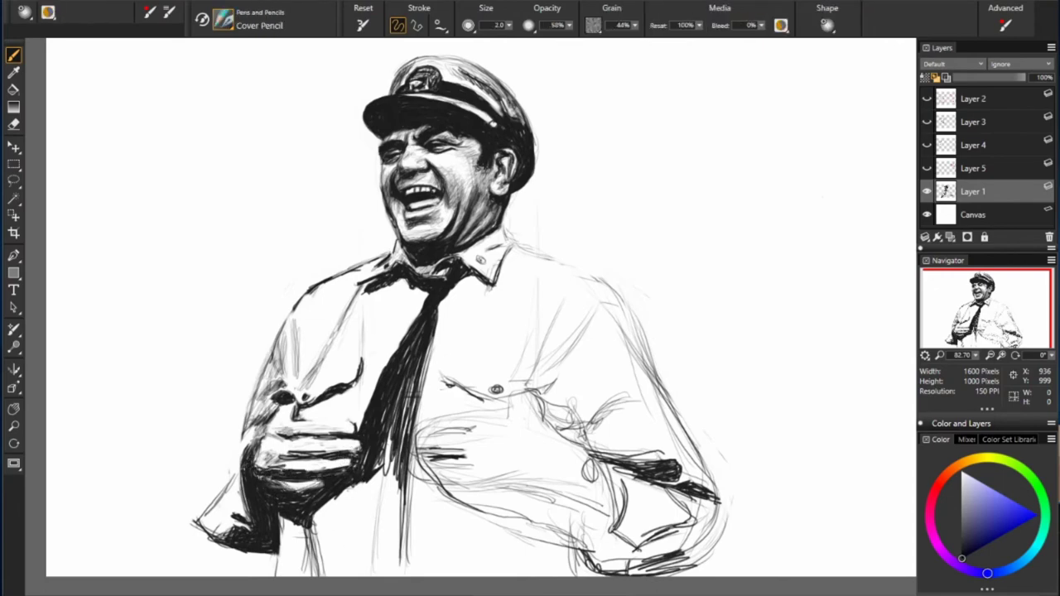
pyautogui.moveTo(342, 439); pyautogui.dragTo(338, 436)
pyautogui.press('5')
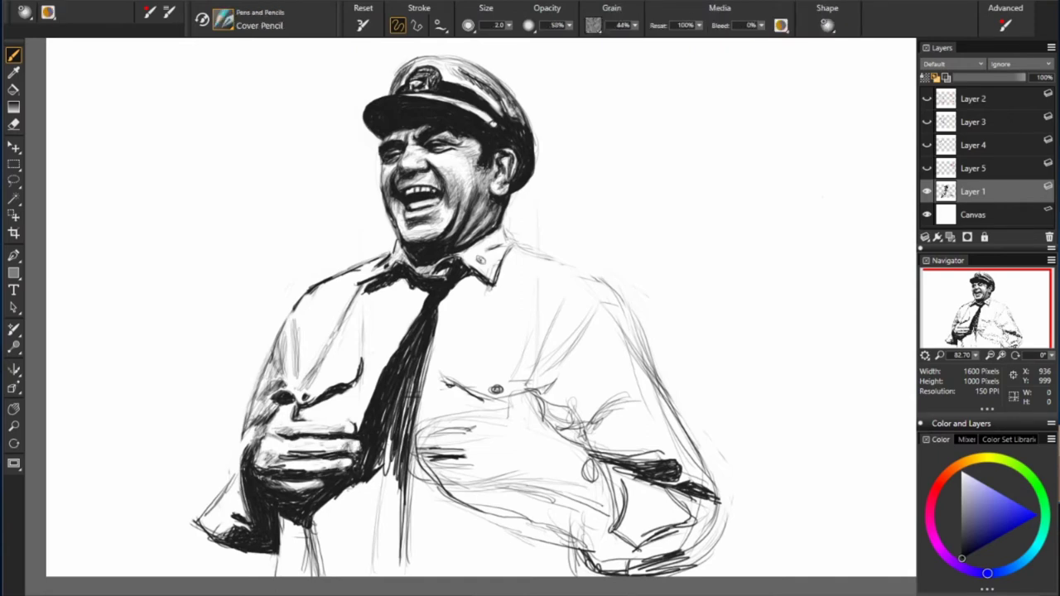
# Step: On new Layer 6, write a red note 'Once sure with major... small proportions... joyful to do!'
pyautogui.click(950, 237)
pyautogui.click(937, 485)
pyautogui.moveTo(104, 135)
pyautogui.mouseDown()
pyautogui.moveTo(83, 197)
pyautogui.moveTo(240, 140)
pyautogui.mouseUp()
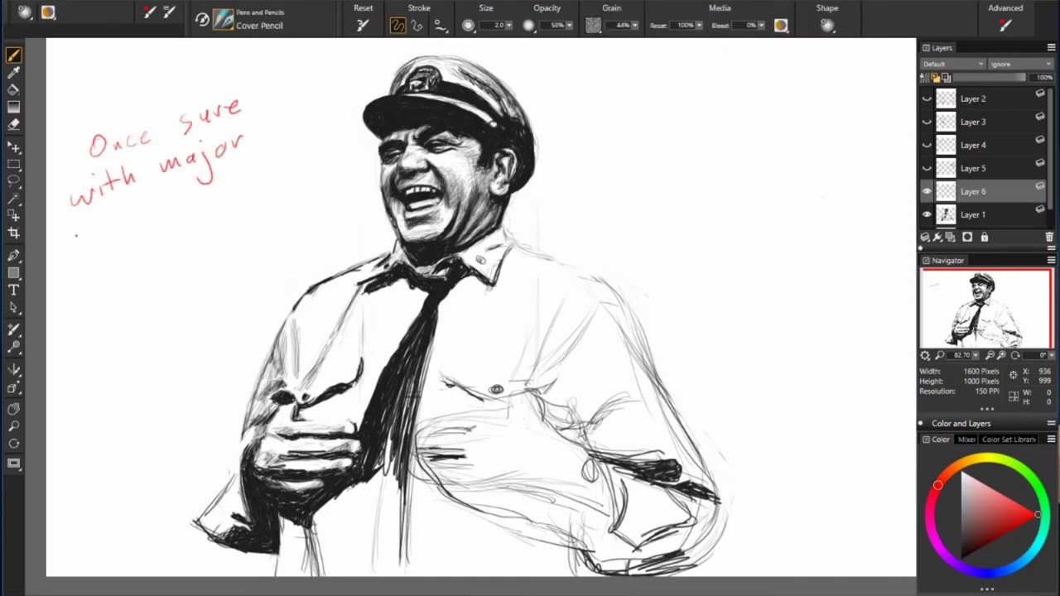
pyautogui.moveTo(66, 240); pyautogui.dragTo(265, 180)
pyautogui.moveTo(62, 282)
pyautogui.mouseDown()
pyautogui.moveTo(217, 248)
pyautogui.moveTo(174, 298)
pyautogui.moveTo(165, 352)
pyautogui.mouseUp()
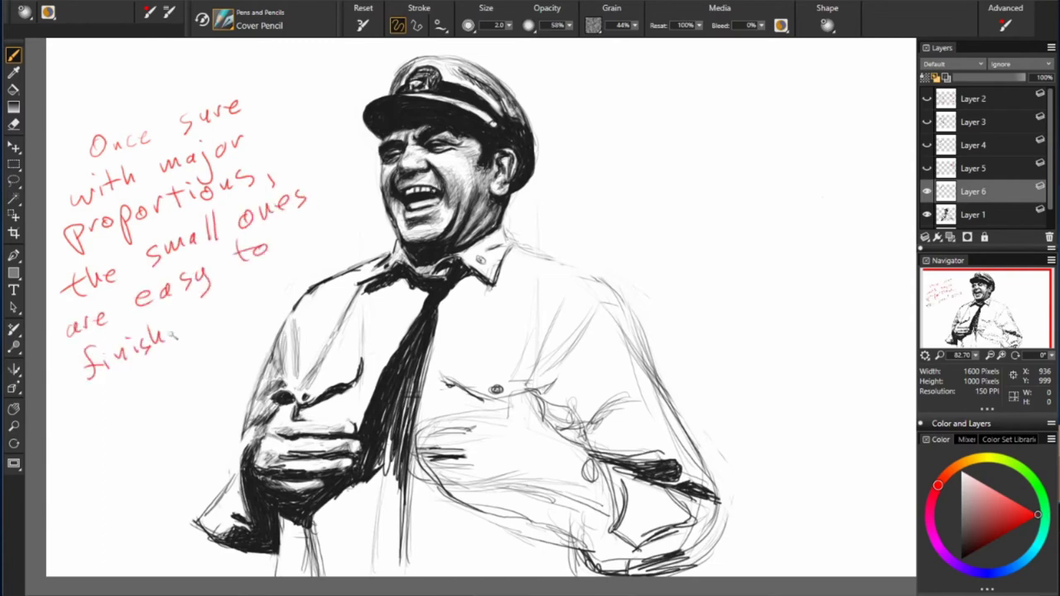
pyautogui.moveTo(192, 298)
pyautogui.mouseDown()
pyautogui.moveTo(145, 385)
pyautogui.moveTo(159, 365)
pyautogui.mouseUp()
pyautogui.moveTo(177, 348); pyautogui.dragTo(212, 356)
pyautogui.moveTo(145, 426); pyautogui.dragTo(160, 441)
pyautogui.moveTo(187, 396); pyautogui.dragTo(191, 447)
# Step: On the sketch layer, switch to blue and add pencil strokes beside the lower tie
pyautogui.click(973, 215)
pyautogui.keyDown('alt'); pyautogui.click(362, 457); pyautogui.keyUp('alt')
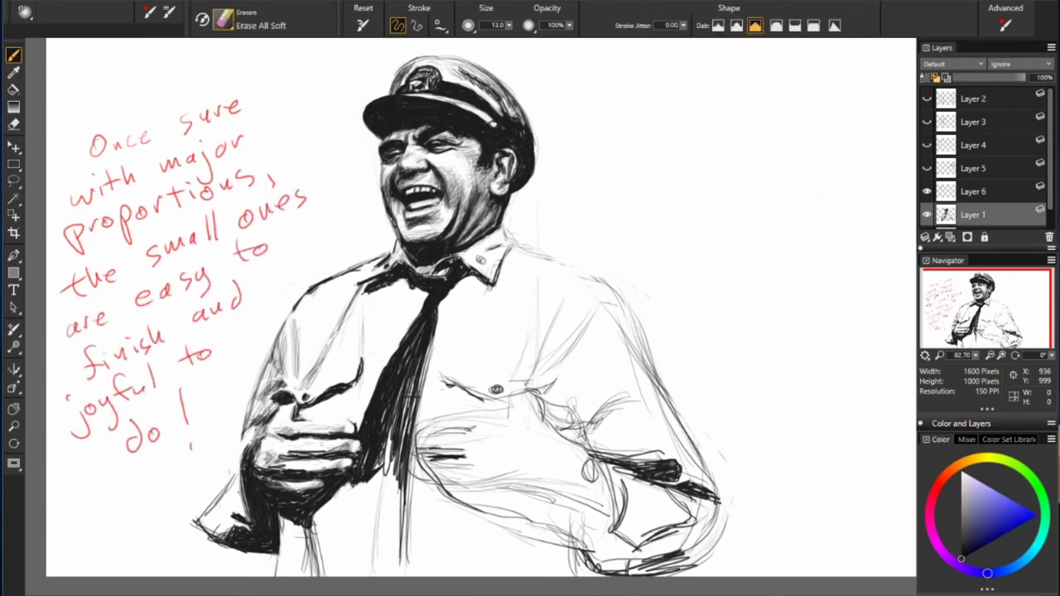
pyautogui.moveTo(364, 488); pyautogui.dragTo(347, 572)
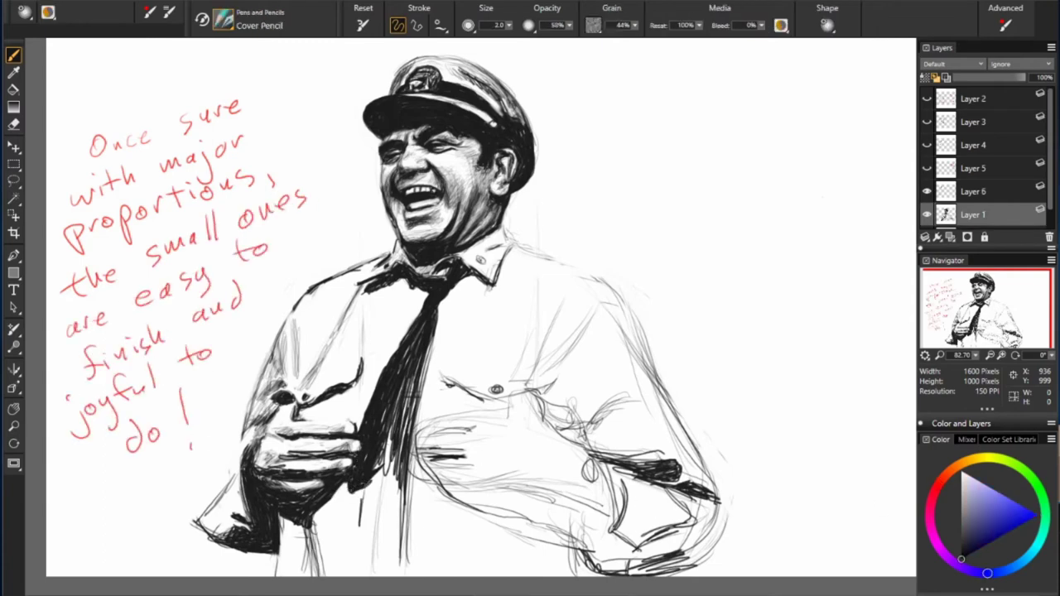
pyautogui.moveTo(387, 472); pyautogui.dragTo(382, 571)
pyautogui.press('e')
pyautogui.press('e')
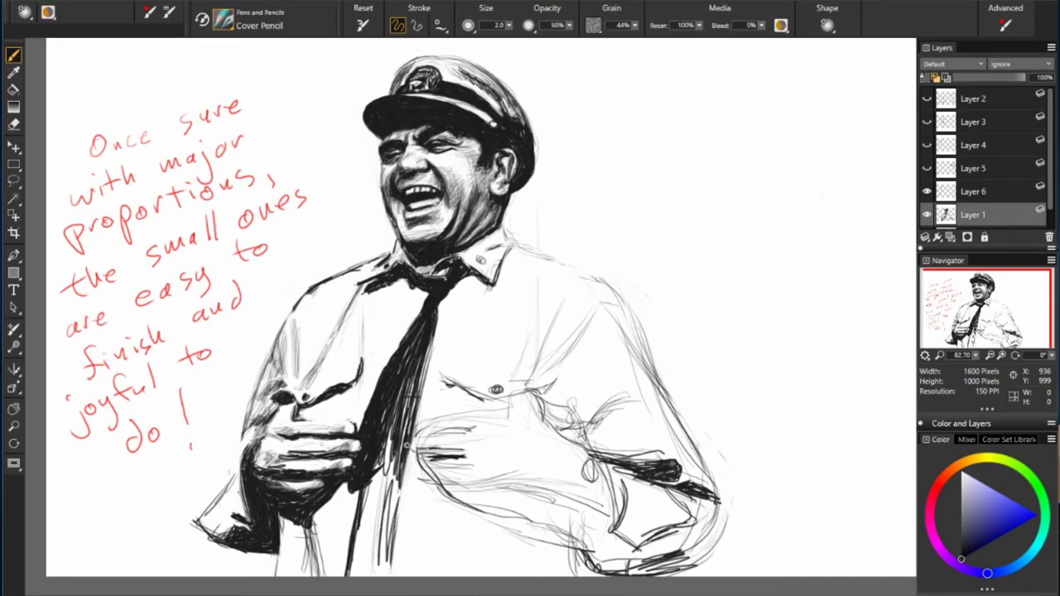
# Step: On the notes layer, box the mouth-to-chin distance in blue and write a note that it is 'about the same as'
pyautogui.click(973, 192)
pyautogui.moveTo(445, 196)
pyautogui.mouseDown()
pyautogui.moveTo(442, 235)
pyautogui.moveTo(444, 225)
pyautogui.mouseUp()
pyautogui.moveTo(500, 221); pyautogui.dragTo(663, 155)
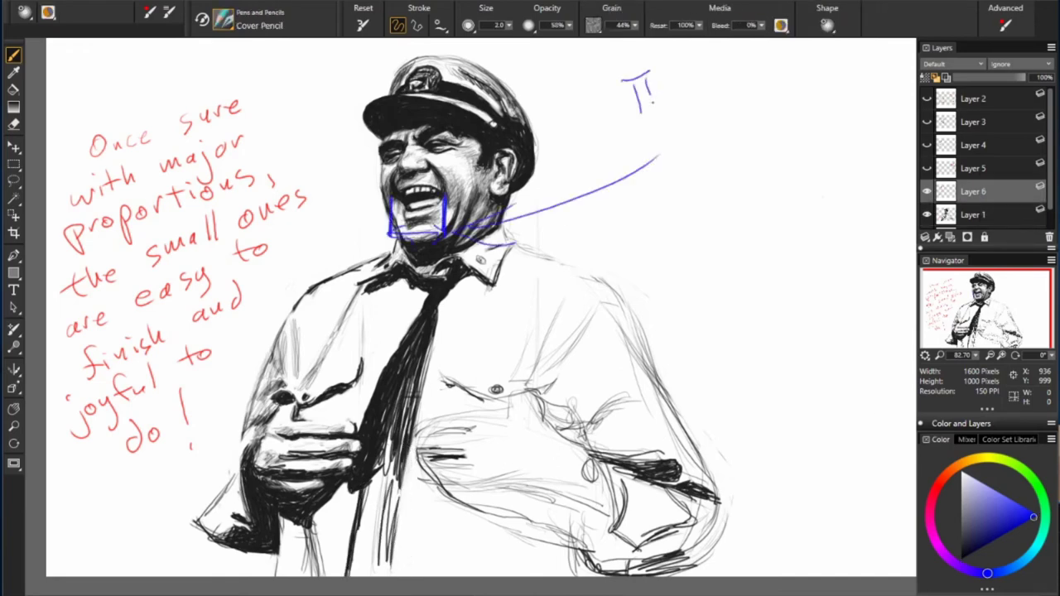
pyautogui.moveTo(621, 73); pyautogui.dragTo(831, 58)
pyautogui.moveTo(658, 149); pyautogui.dragTo(811, 99)
pyautogui.moveTo(664, 182); pyautogui.dragTo(853, 132)
pyautogui.moveTo(697, 198)
pyautogui.mouseDown()
pyautogui.moveTo(734, 214)
pyautogui.moveTo(890, 156)
pyautogui.mouseUp()
# Step: Box the matching distance on the tie, link it to the note, and add a check mark
pyautogui.moveTo(349, 398); pyautogui.dragTo(349, 434)
pyautogui.moveTo(411, 385); pyautogui.dragTo(411, 477)
pyautogui.moveTo(863, 180); pyautogui.dragTo(435, 330)
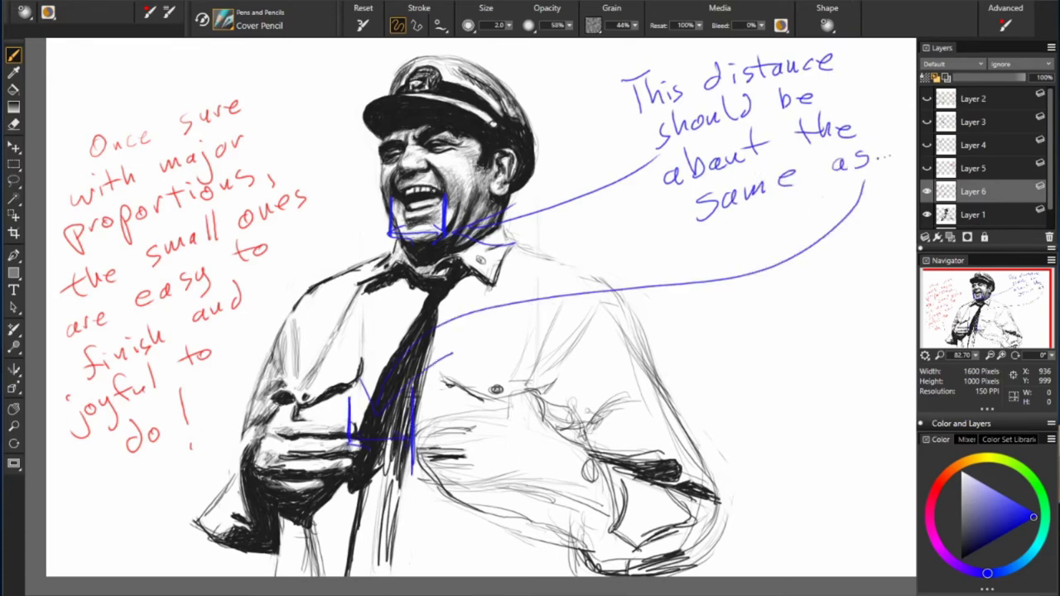
pyautogui.moveTo(688, 318); pyautogui.dragTo(783, 339)
pyautogui.moveTo(782, 298); pyautogui.dragTo(801, 331)
pyautogui.moveTo(811, 347); pyautogui.dragTo(868, 303)
# Step: Hide both note layers and darken the tie on Layer 1 down to the bottom
pyautogui.click(927, 168)
pyautogui.click(926, 191)
pyautogui.click(973, 214)
pyautogui.moveTo(384, 439); pyautogui.dragTo(385, 543)
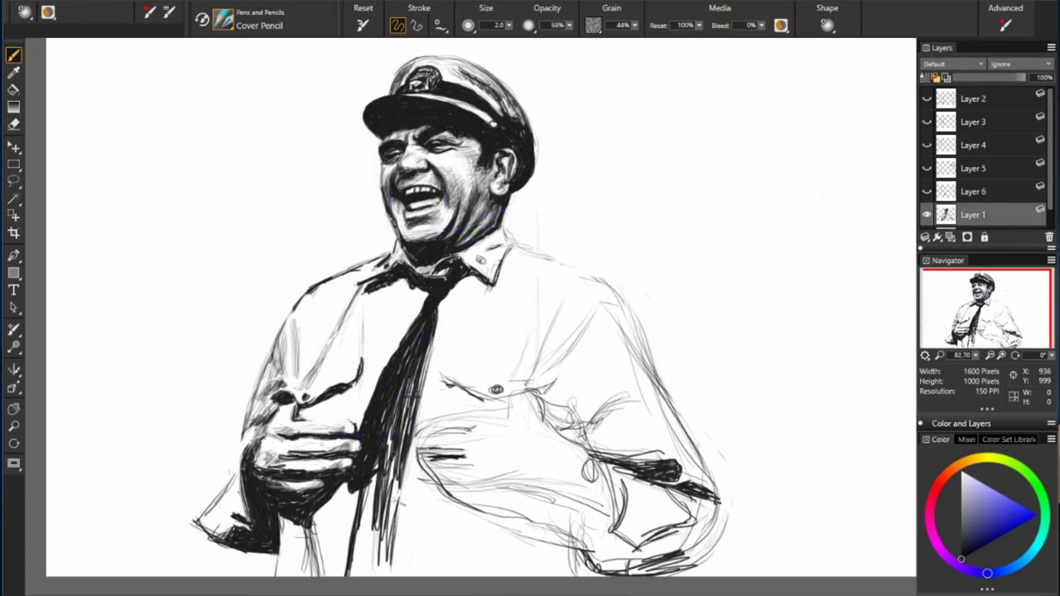
pyautogui.moveTo(414, 365); pyautogui.dragTo(397, 513)
pyautogui.moveTo(430, 315)
pyautogui.mouseDown()
pyautogui.moveTo(389, 375)
pyautogui.moveTo(383, 450)
pyautogui.mouseUp()
pyautogui.moveTo(427, 348); pyautogui.dragTo(409, 414)
pyautogui.moveTo(406, 467)
pyautogui.mouseDown()
pyautogui.moveTo(388, 502)
pyautogui.moveTo(389, 578)
pyautogui.mouseUp()
pyautogui.moveTo(417, 411); pyautogui.dragTo(377, 563)
# Step: Fill in and thicken the lower part of the tie to solid black
pyautogui.moveTo(377, 473); pyautogui.dragTo(359, 577)
pyautogui.moveTo(364, 514); pyautogui.dragTo(348, 577)
pyautogui.moveTo(379, 475); pyautogui.dragTo(356, 542)
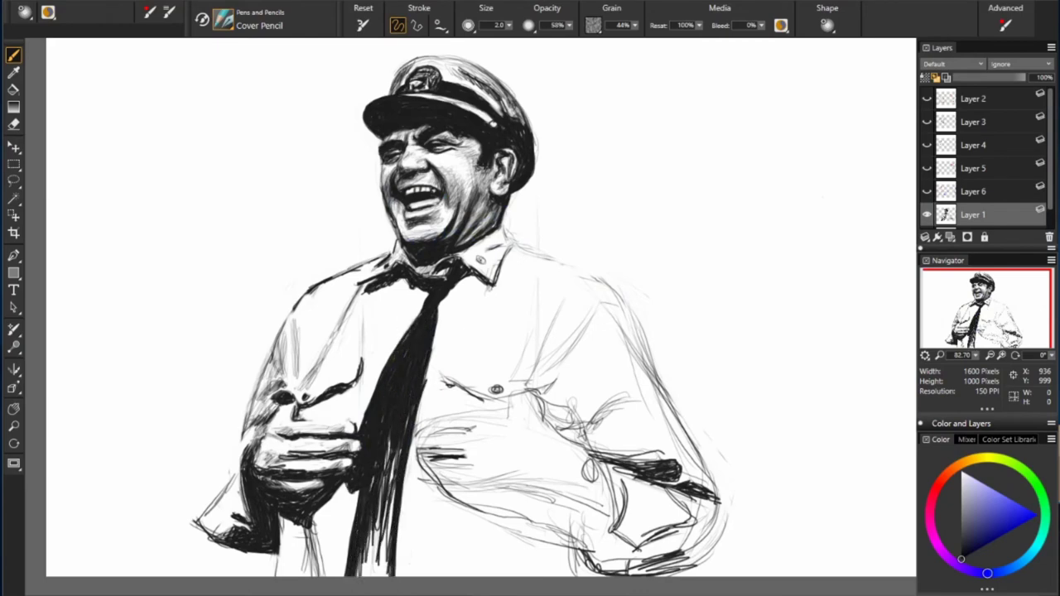
pyautogui.moveTo(400, 430); pyautogui.dragTo(377, 528)
pyautogui.moveTo(394, 457); pyautogui.dragTo(382, 548)
pyautogui.moveTo(376, 518)
pyautogui.mouseDown()
pyautogui.moveTo(356, 576)
pyautogui.moveTo(369, 576)
pyautogui.mouseUp()
pyautogui.moveTo(379, 516); pyautogui.dragTo(357, 576)
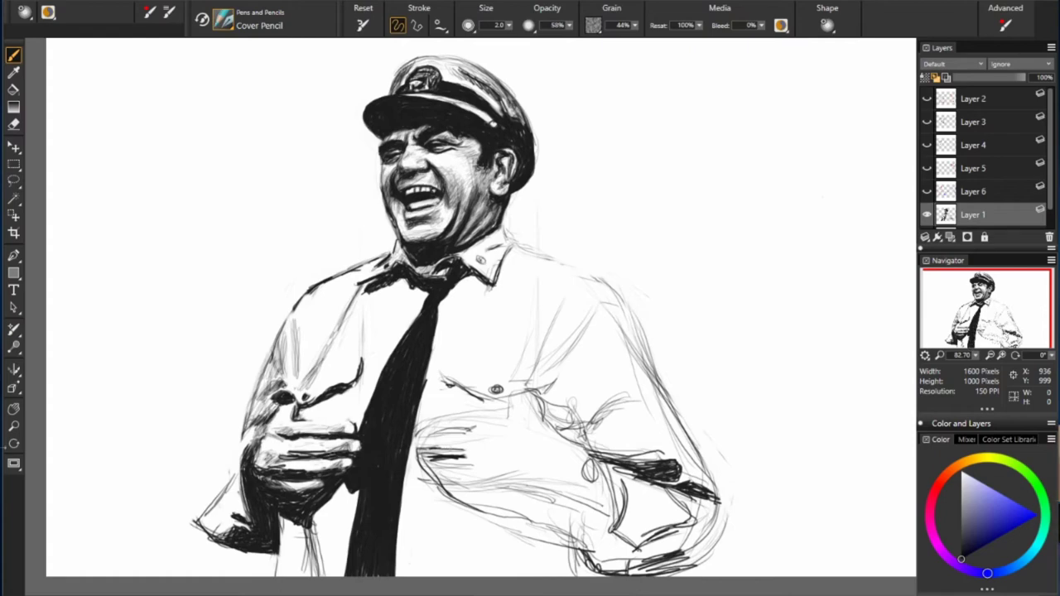
# Step: Sketch a small ring circle on the lower shirt and add new Layer 7
pyautogui.moveTo(590, 472); pyautogui.dragTo(589, 502)
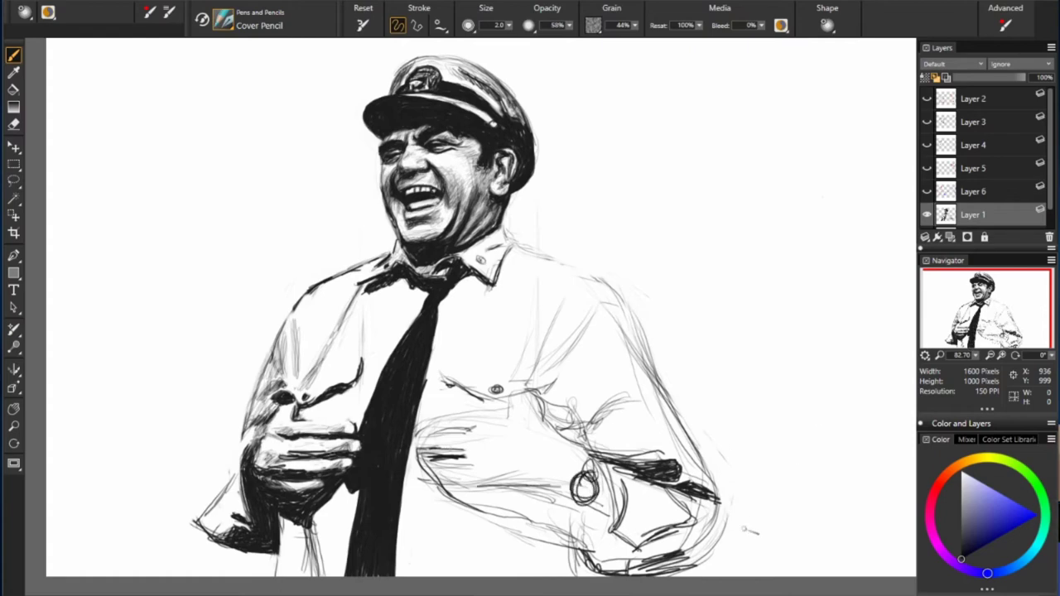
pyautogui.scroll(-1, 977, 199)
pyautogui.click(967, 237)
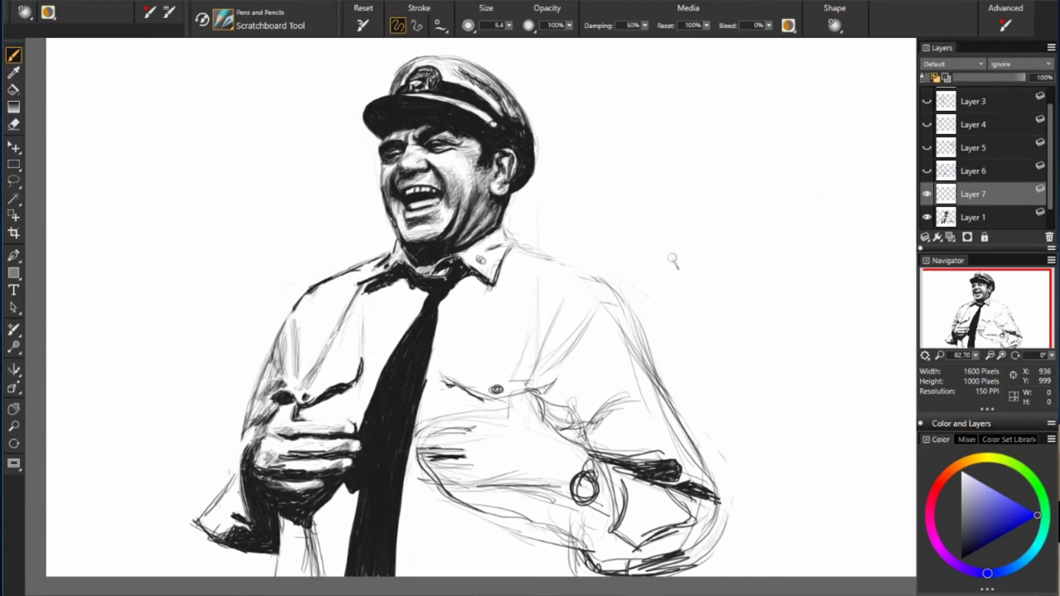
# Step: Mark the chest's top and bottom lines and note it is too long by a finger, with an arrow
pyautogui.moveTo(599, 139)
pyautogui.mouseDown()
pyautogui.moveTo(783, 83)
pyautogui.moveTo(815, 132)
pyautogui.moveTo(880, 106)
pyautogui.mouseUp()
pyautogui.moveTo(373, 247); pyautogui.dragTo(615, 237)
pyautogui.moveTo(391, 439); pyautogui.dragTo(675, 433)
pyautogui.moveTo(535, 410)
pyautogui.mouseDown()
pyautogui.moveTo(534, 241)
pyautogui.moveTo(551, 401)
pyautogui.mouseUp()
pyautogui.moveTo(661, 203); pyautogui.dragTo(799, 170)
pyautogui.moveTo(656, 248); pyautogui.dragTo(840, 187)
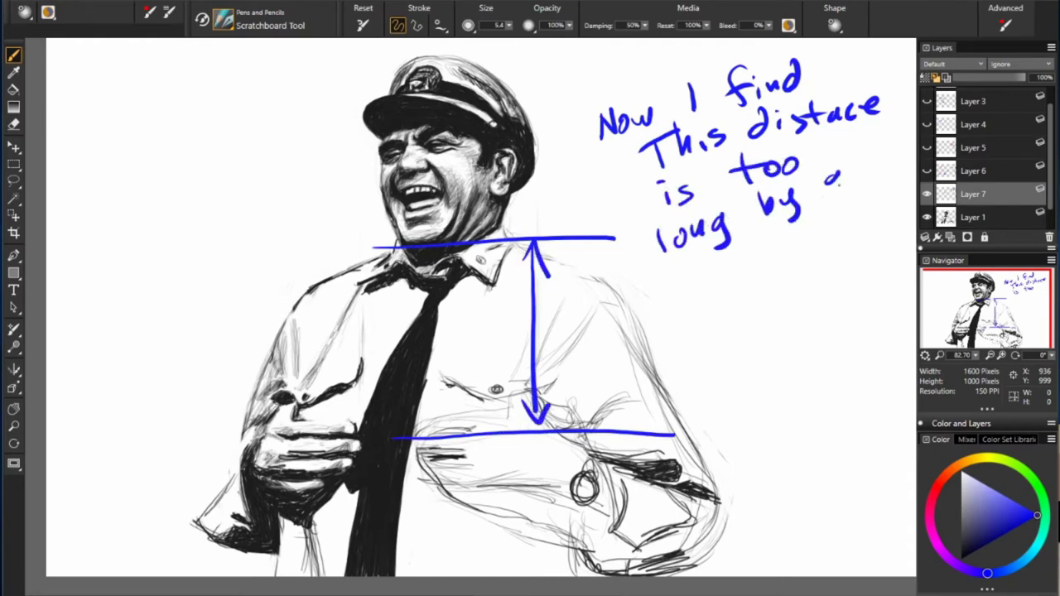
pyautogui.moveTo(687, 302); pyautogui.dragTo(819, 249)
pyautogui.moveTo(421, 419); pyautogui.dragTo(478, 420)
pyautogui.moveTo(661, 317); pyautogui.dragTo(480, 424)
# Step: Measure the head height, add comparison lines, and note a slightly bigger chest is acceptable
pyautogui.moveTo(534, 58); pyautogui.dragTo(534, 233)
pyautogui.moveTo(573, 416); pyautogui.dragTo(659, 416)
pyautogui.moveTo(668, 340); pyautogui.dragTo(886, 268)
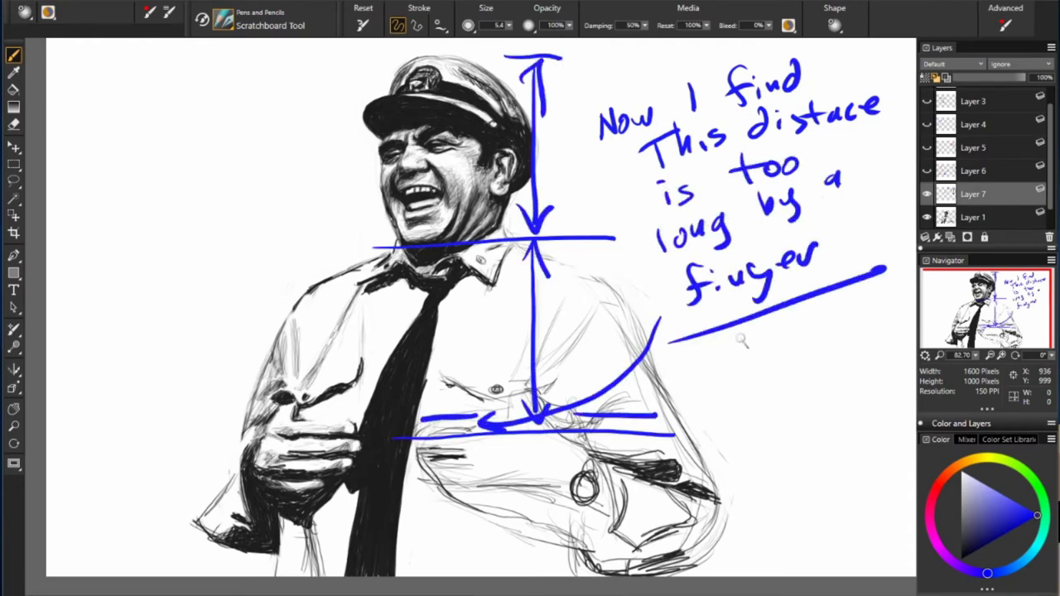
pyautogui.moveTo(688, 389); pyautogui.dragTo(828, 398)
pyautogui.moveTo(733, 451); pyautogui.dragTo(861, 430)
pyautogui.moveTo(732, 488)
pyautogui.mouseDown()
pyautogui.moveTo(770, 488)
pyautogui.moveTo(861, 451)
pyautogui.mouseUp()
pyautogui.moveTo(703, 538); pyautogui.dragTo(903, 488)
pyautogui.moveTo(802, 553); pyautogui.dragTo(881, 524)
# Step: Hide the measurement notes and, on new Layer 8, write that a bigger chest gives a more jovial look
pyautogui.click(926, 193)
pyautogui.hotkey('ctrl', 'shift', 'n')
pyautogui.moveTo(565, 132)
pyautogui.mouseDown()
pyautogui.moveTo(794, 74)
pyautogui.moveTo(658, 203)
pyautogui.moveTo(848, 157)
pyautogui.mouseUp()
pyautogui.moveTo(619, 240); pyautogui.dragTo(807, 211)
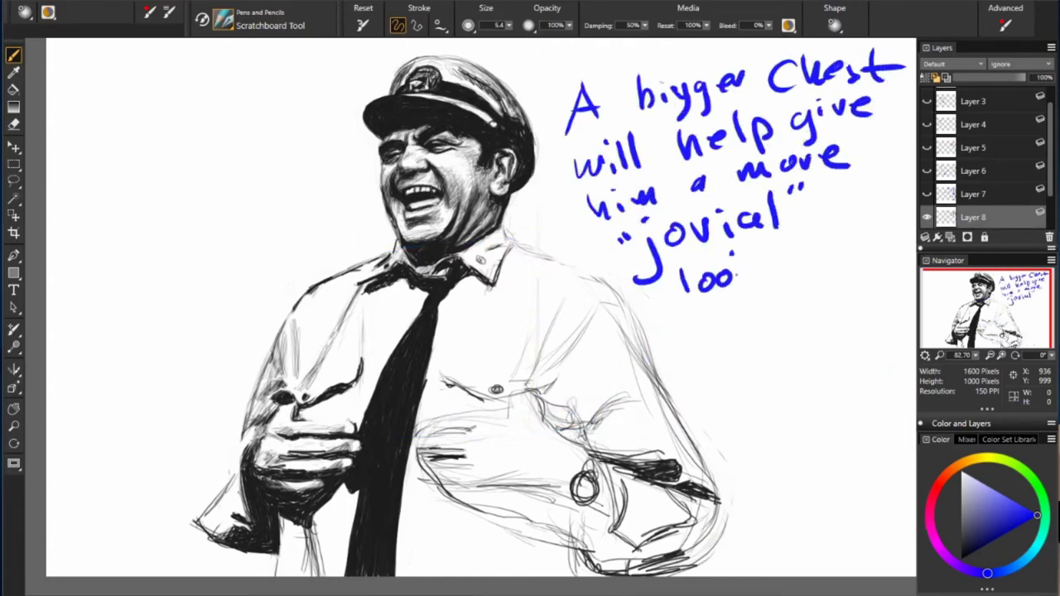
pyautogui.moveTo(679, 285); pyautogui.dragTo(846, 240)
pyautogui.moveTo(694, 344); pyautogui.dragTo(816, 311)
pyautogui.moveTo(685, 401); pyautogui.dragTo(881, 335)
pyautogui.moveTo(713, 435); pyautogui.dragTo(800, 398)
pyautogui.moveTo(745, 452); pyautogui.dragTo(837, 435)
pyautogui.moveTo(750, 497); pyautogui.dragTo(865, 489)
# Step: Hide the note and, on Layer 1, draw dark fold lines near the ring and along the forearm crease
pyautogui.click(927, 217)
pyautogui.scroll(-2, 977, 165)
pyautogui.click(973, 194)
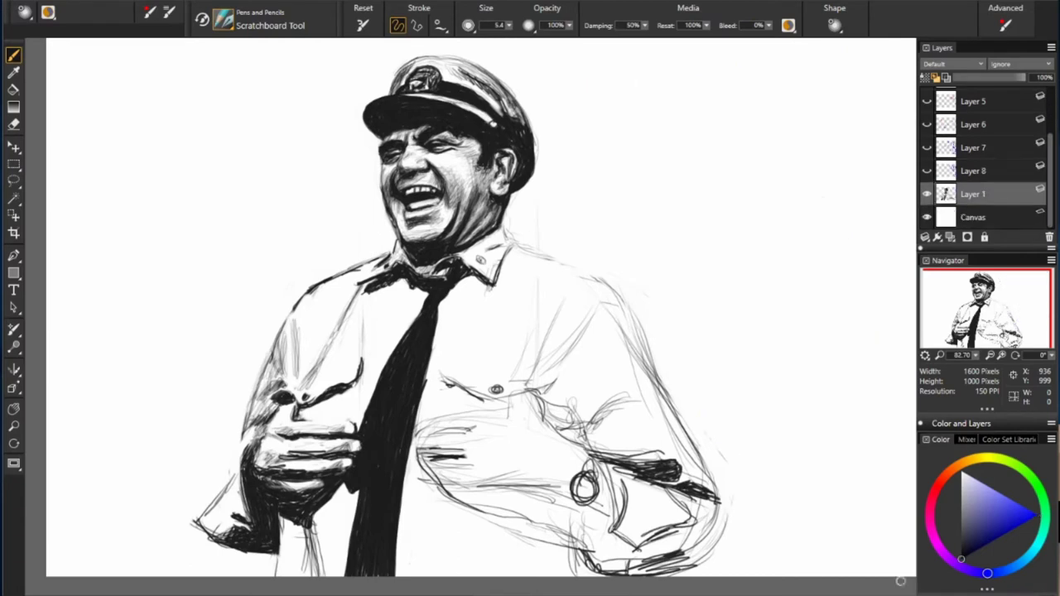
pyautogui.moveTo(580, 476)
pyautogui.mouseDown()
pyautogui.moveTo(571, 404)
pyautogui.moveTo(635, 398)
pyautogui.mouseUp()
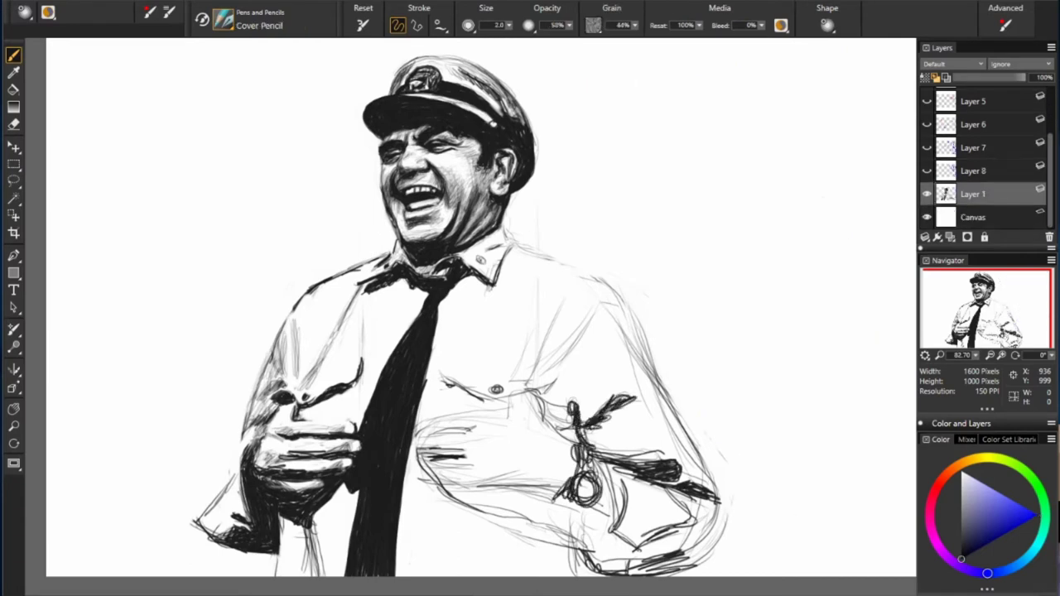
pyautogui.moveTo(571, 418); pyautogui.dragTo(501, 398)
pyautogui.moveTo(565, 380)
pyautogui.mouseDown()
pyautogui.moveTo(485, 397)
pyautogui.moveTo(443, 379)
pyautogui.mouseUp()
pyautogui.moveTo(505, 399); pyautogui.dragTo(477, 405)
pyautogui.moveTo(282, 409); pyautogui.dragTo(306, 418)
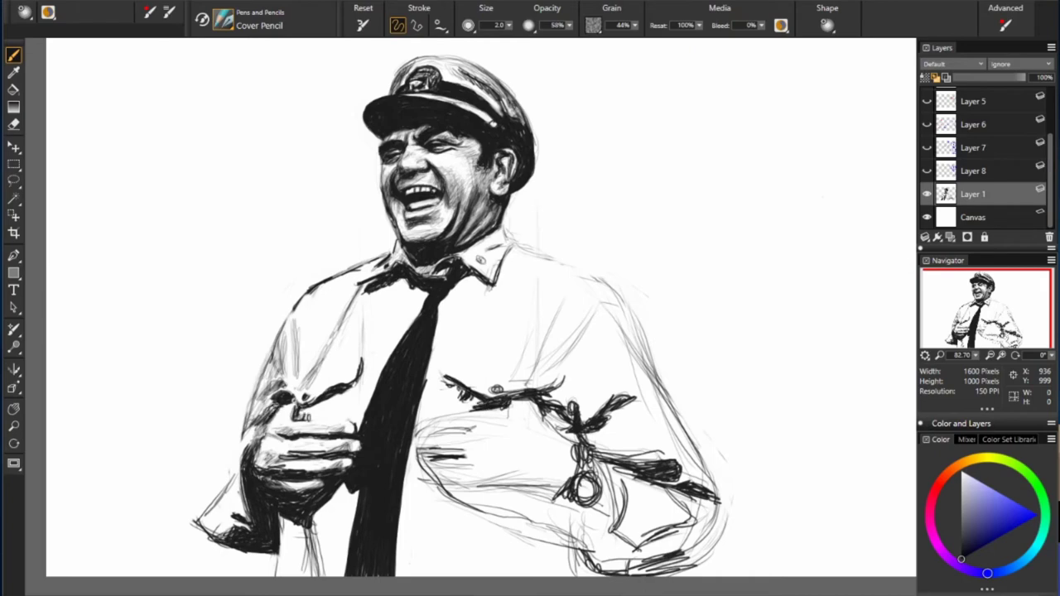
pyautogui.press('5')
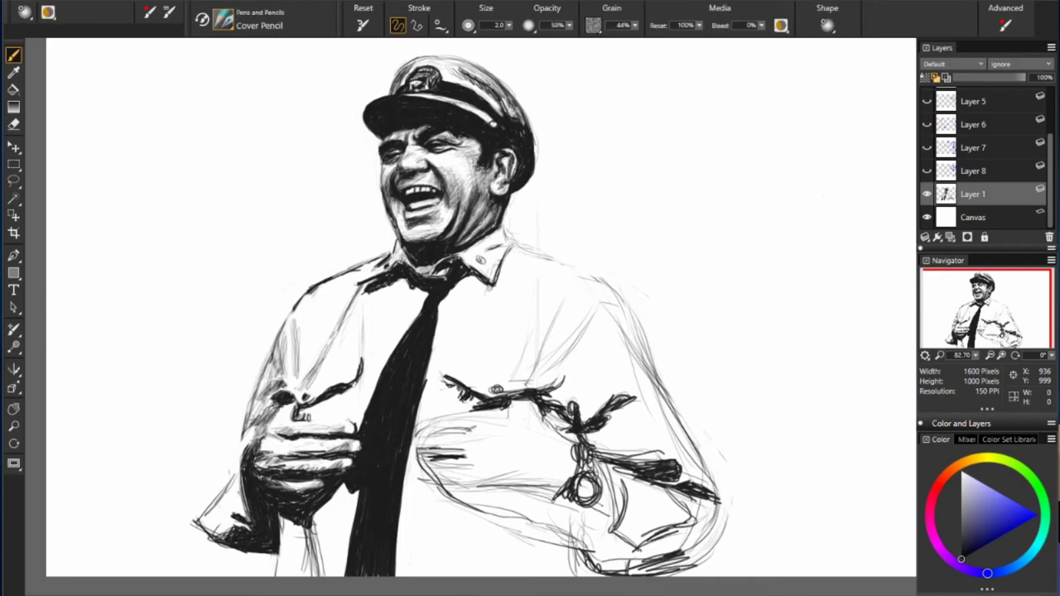
# Step: Hatch pencil shading on the left hand, lower shirt, left cuff and lower right sleeve
pyautogui.moveTo(259, 427); pyautogui.dragTo(290, 437)
pyautogui.moveTo(447, 437)
pyautogui.mouseDown()
pyautogui.moveTo(492, 421)
pyautogui.moveTo(415, 469)
pyautogui.moveTo(480, 475)
pyautogui.moveTo(492, 497)
pyautogui.moveTo(591, 540)
pyautogui.mouseUp()
pyautogui.moveTo(447, 487)
pyautogui.mouseDown()
pyautogui.moveTo(614, 538)
pyautogui.moveTo(601, 540)
pyautogui.mouseUp()
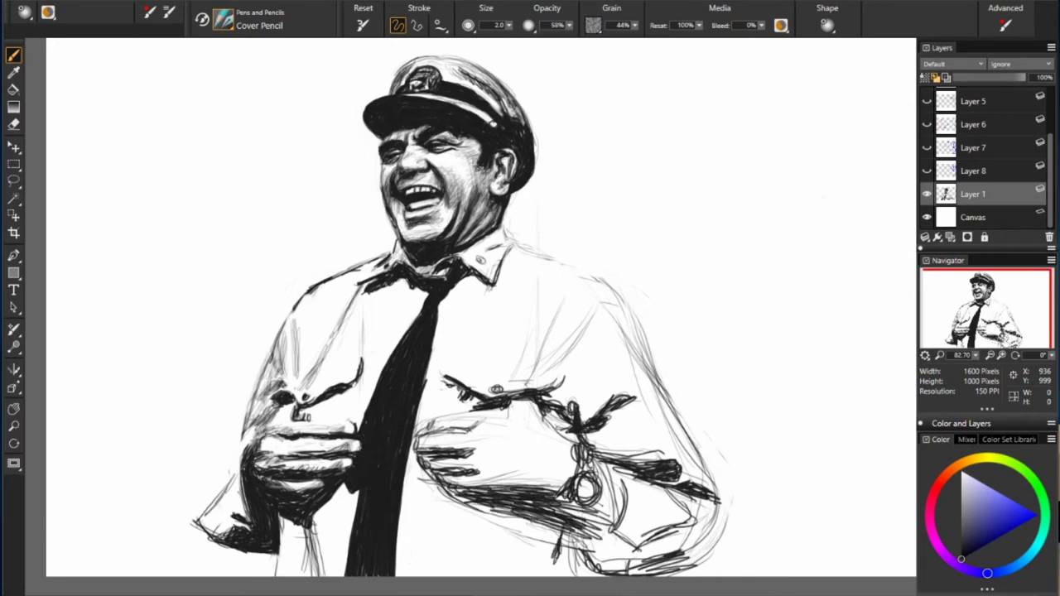
pyautogui.moveTo(214, 497); pyautogui.dragTo(201, 527)
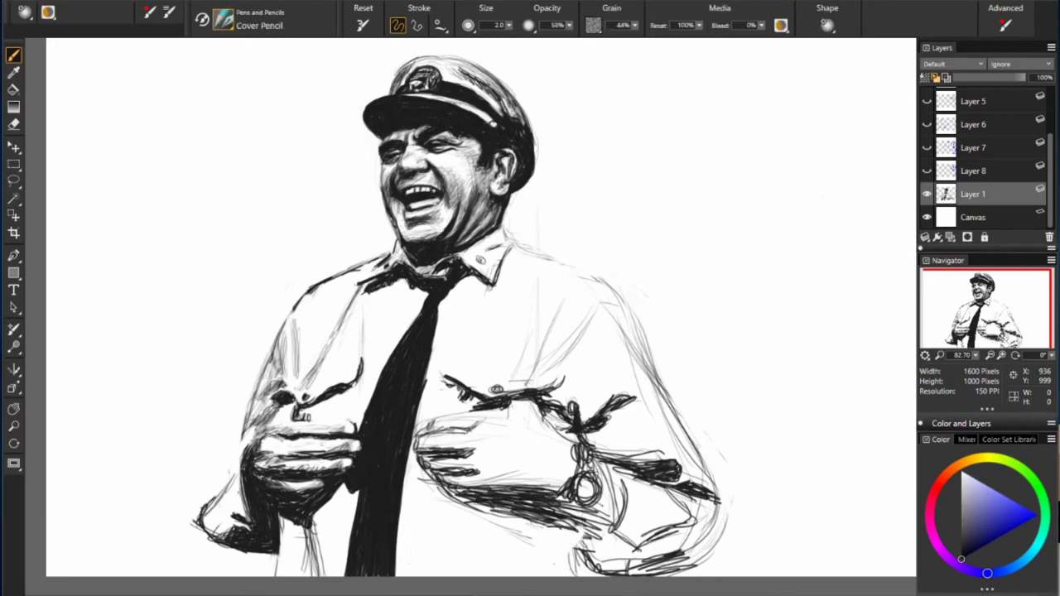
pyautogui.moveTo(570, 525)
pyautogui.mouseDown()
pyautogui.moveTo(546, 576)
pyautogui.moveTo(571, 571)
pyautogui.mouseUp()
pyautogui.moveTo(593, 477); pyautogui.dragTo(589, 503)
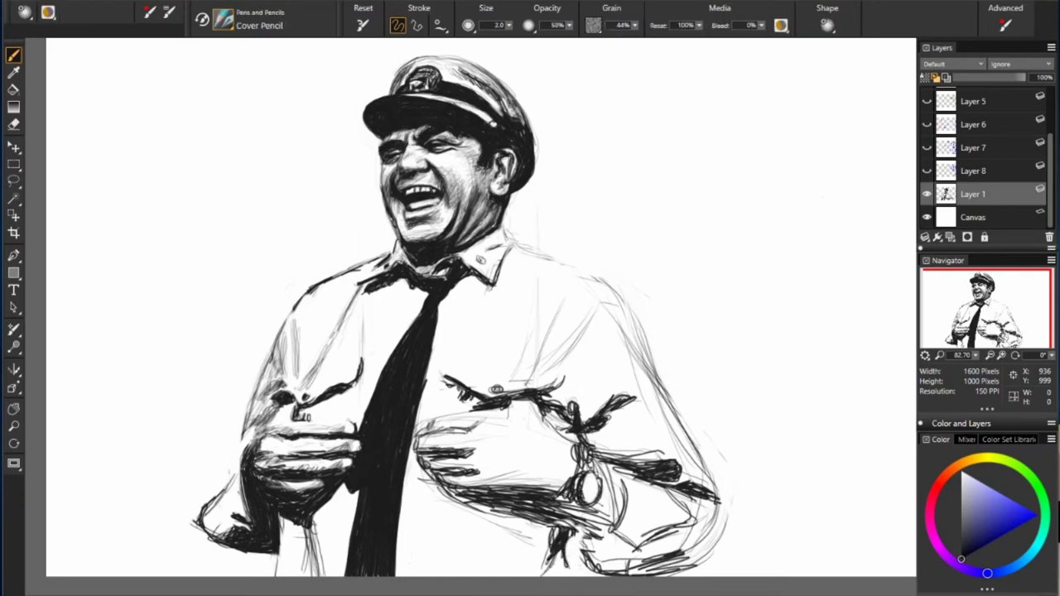
pyautogui.moveTo(583, 570)
pyautogui.mouseDown()
pyautogui.moveTo(727, 506)
pyautogui.moveTo(709, 540)
pyautogui.mouseUp()
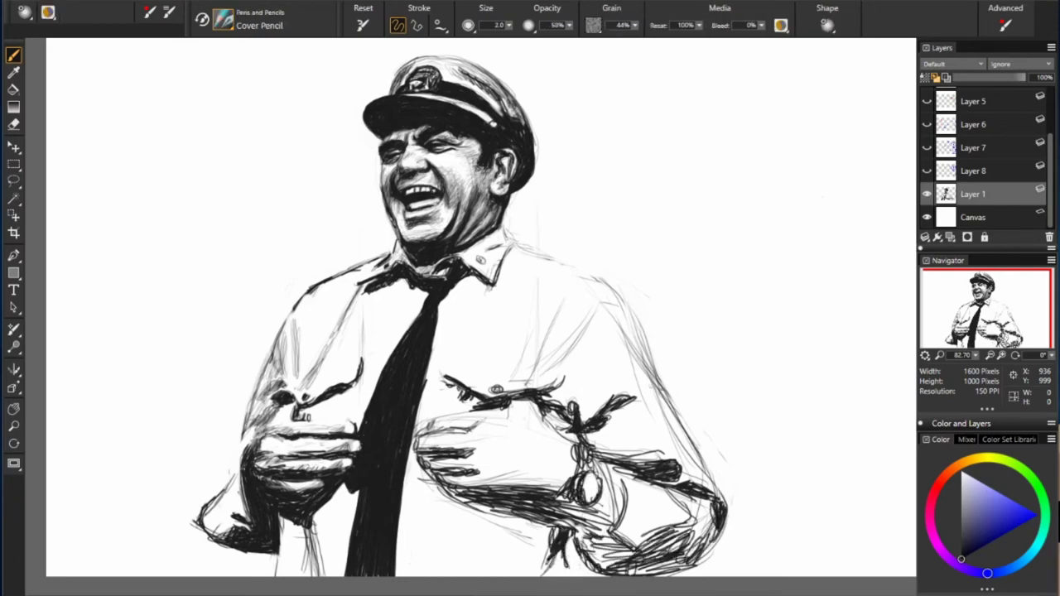
# Step: Sketch light chest folds, trace both shoulder seams, and soften stray marks on the hand
pyautogui.moveTo(538, 402); pyautogui.dragTo(573, 367)
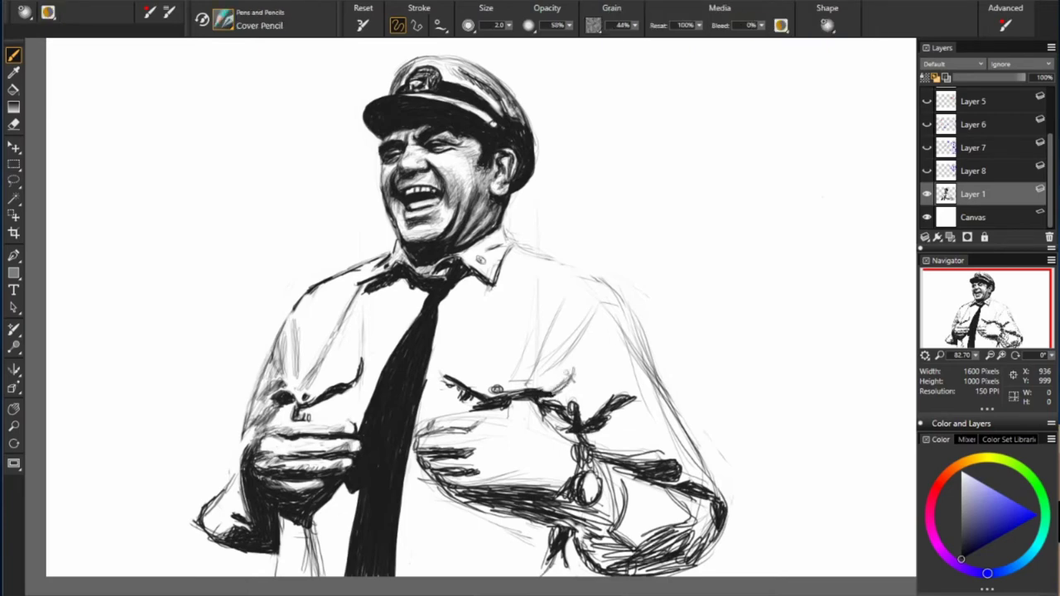
pyautogui.moveTo(607, 303); pyautogui.dragTo(571, 375)
pyautogui.moveTo(544, 336); pyautogui.dragTo(555, 341)
pyautogui.moveTo(514, 382); pyautogui.dragTo(540, 308)
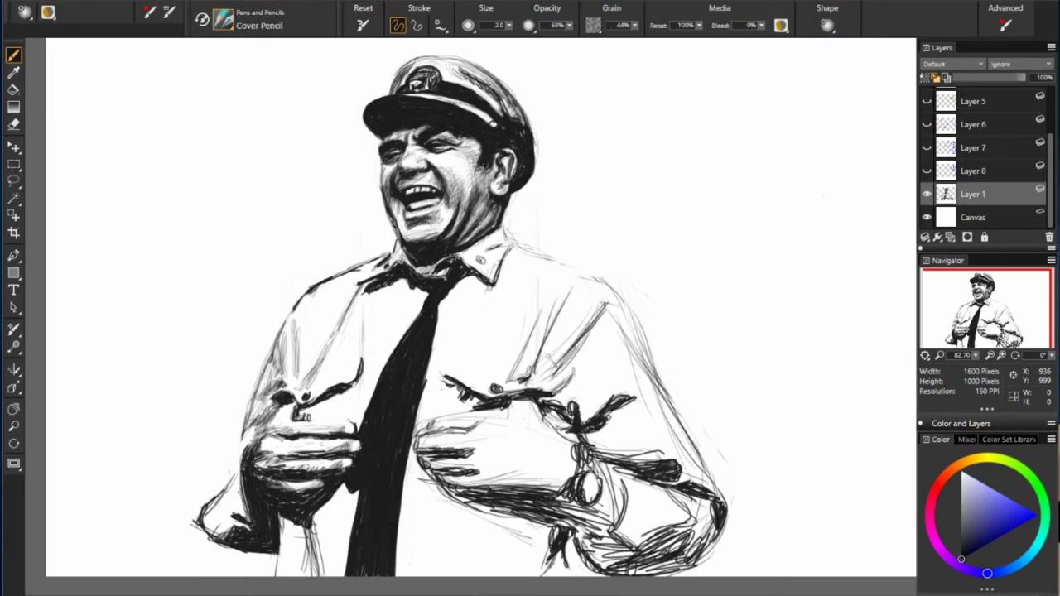
pyautogui.moveTo(519, 256)
pyautogui.mouseDown()
pyautogui.moveTo(611, 301)
pyautogui.moveTo(645, 345)
pyautogui.mouseUp()
pyautogui.moveTo(572, 305); pyautogui.dragTo(578, 320)
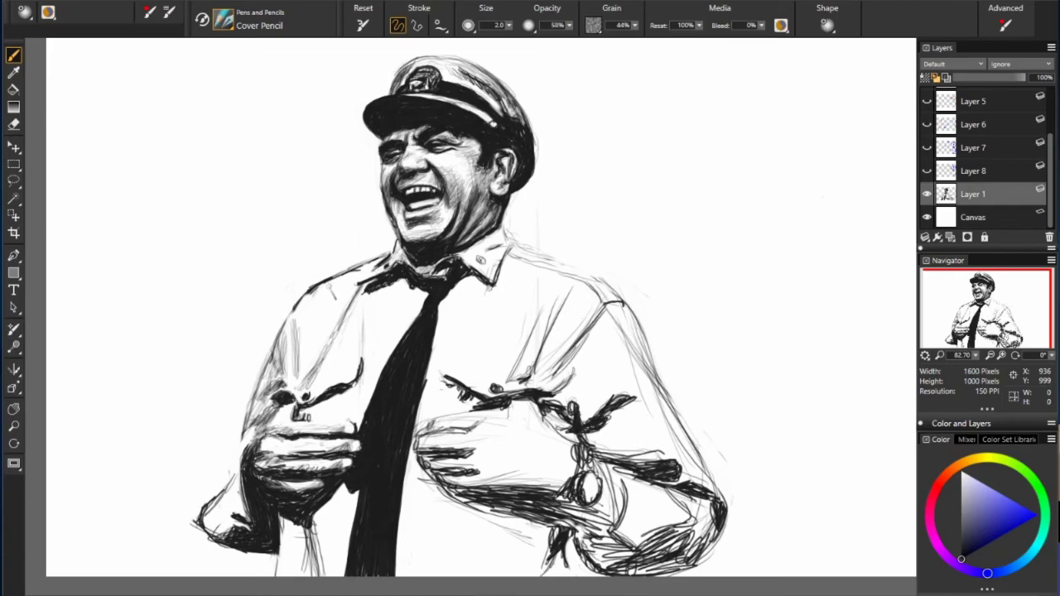
pyautogui.moveTo(292, 308); pyautogui.dragTo(346, 277)
pyautogui.moveTo(326, 288); pyautogui.dragTo(353, 276)
pyautogui.moveTo(468, 296); pyautogui.dragTo(483, 281)
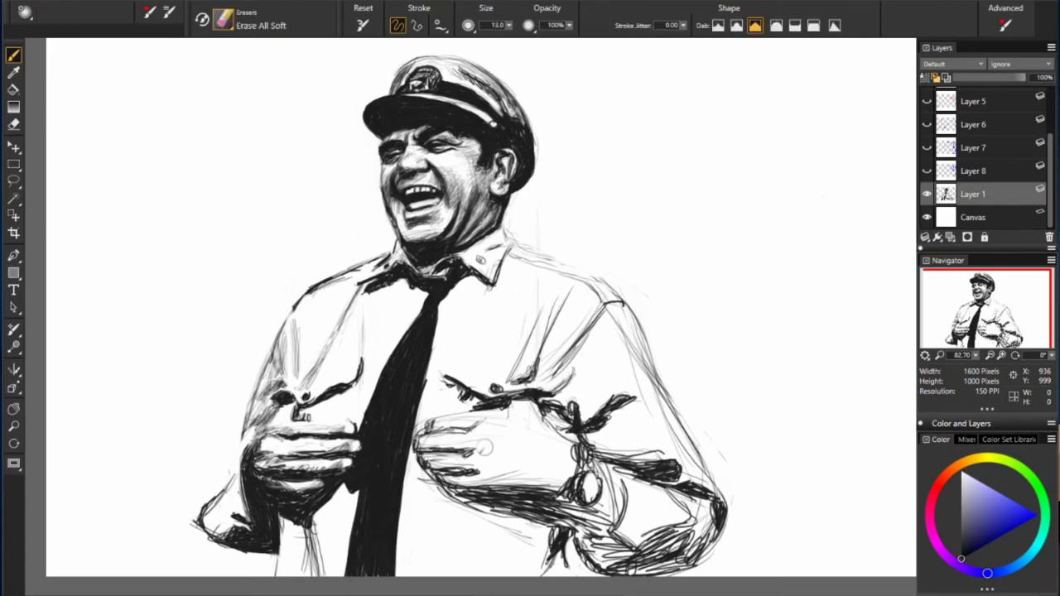
pyautogui.moveTo(464, 454); pyautogui.dragTo(489, 443)
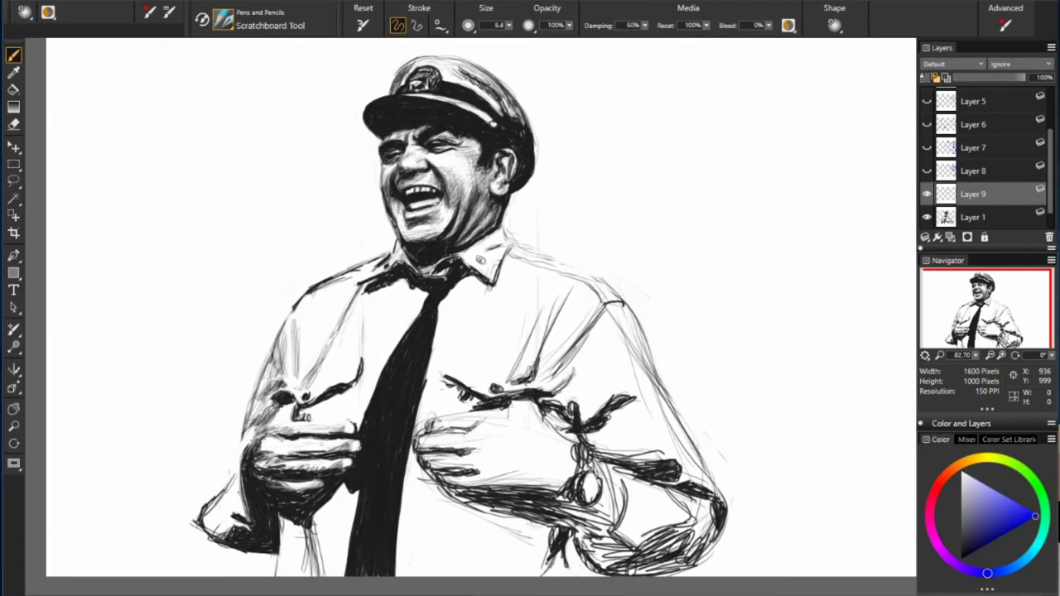
# Step: Write a note with arrows that the ring lines up with the mouth's edge, then hide Layer 9
pyautogui.moveTo(448, 198); pyautogui.dragTo(446, 425)
pyautogui.moveTo(575, 137)
pyautogui.mouseDown()
pyautogui.moveTo(629, 104)
pyautogui.moveTo(796, 50)
pyautogui.mouseUp()
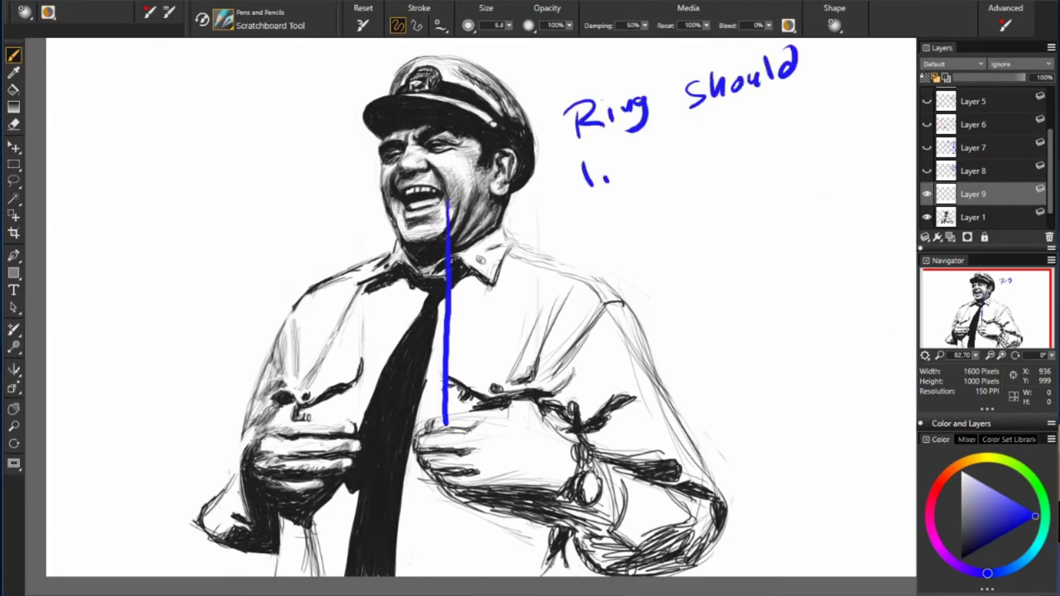
pyautogui.moveTo(588, 186); pyautogui.dragTo(803, 87)
pyautogui.moveTo(609, 224); pyautogui.dragTo(787, 153)
pyautogui.moveTo(650, 263); pyautogui.dragTo(783, 207)
pyautogui.moveTo(600, 254); pyautogui.dragTo(459, 201)
pyautogui.moveTo(622, 284); pyautogui.dragTo(452, 464)
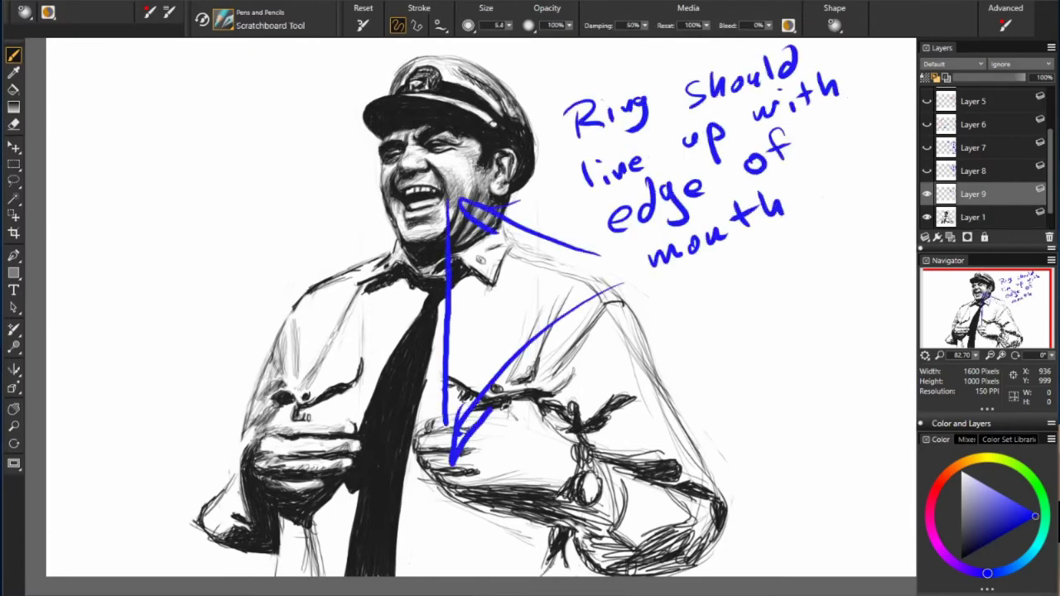
pyautogui.click(973, 217)
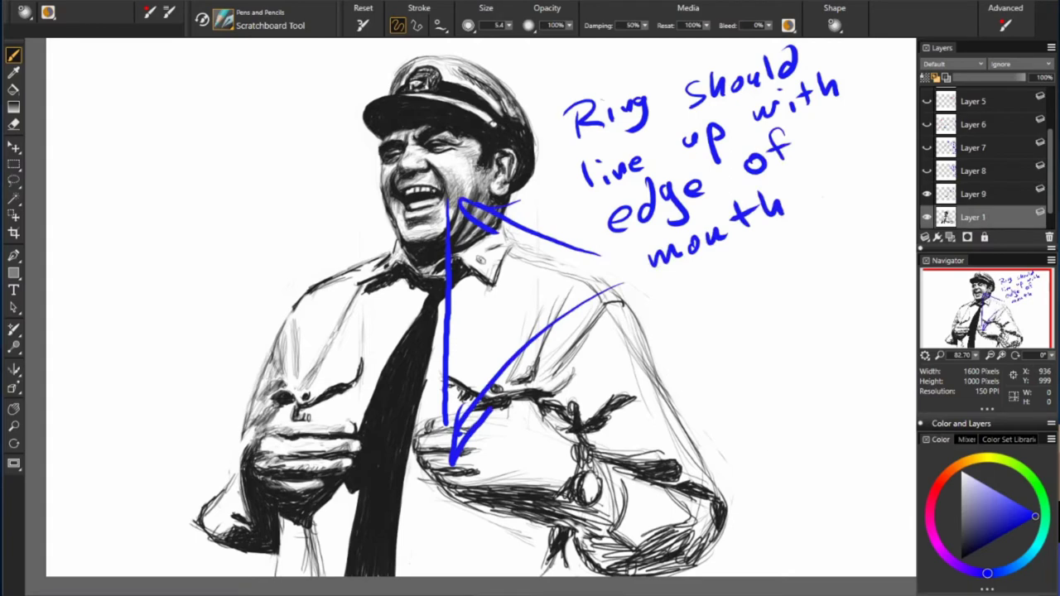
pyautogui.click(928, 194)
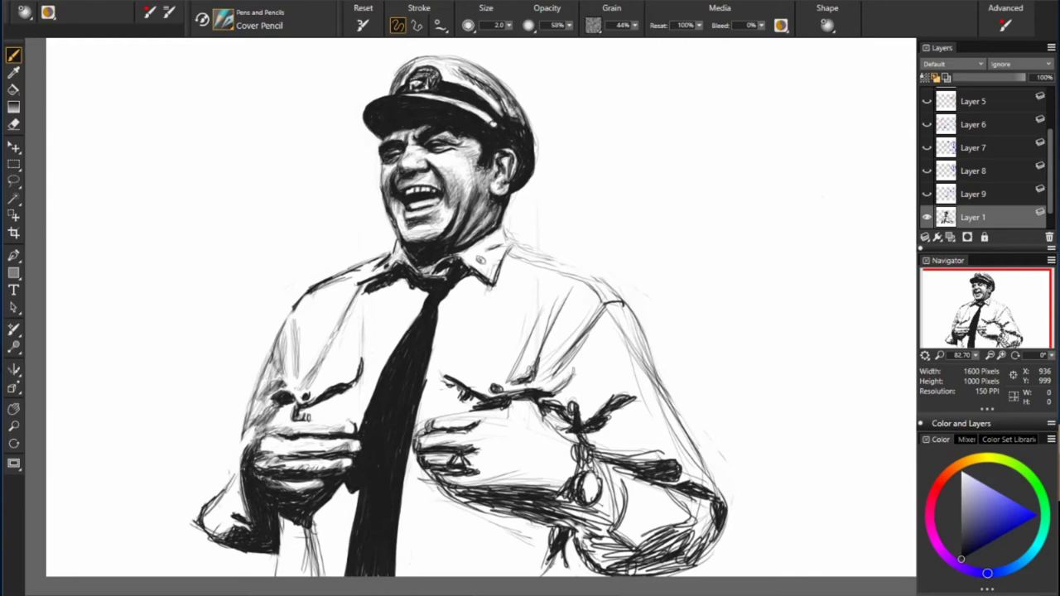
# Step: Darken and finely hatch the right-side hand, lightening arm strokes near the cuff
pyautogui.moveTo(419, 452); pyautogui.dragTo(460, 442)
pyautogui.moveTo(435, 427); pyautogui.dragTo(462, 421)
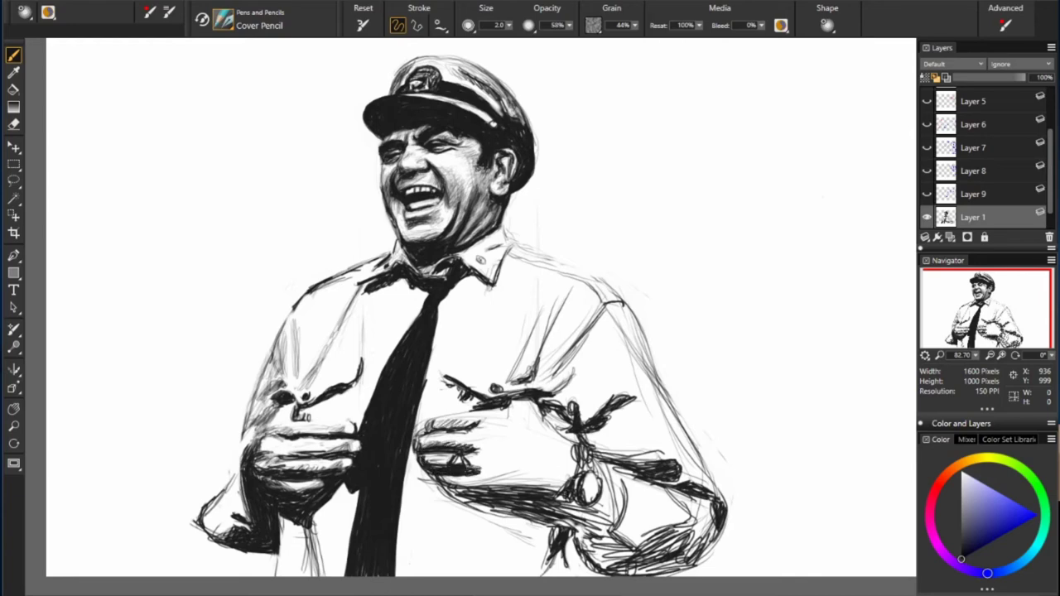
pyautogui.moveTo(589, 457); pyautogui.dragTo(631, 478)
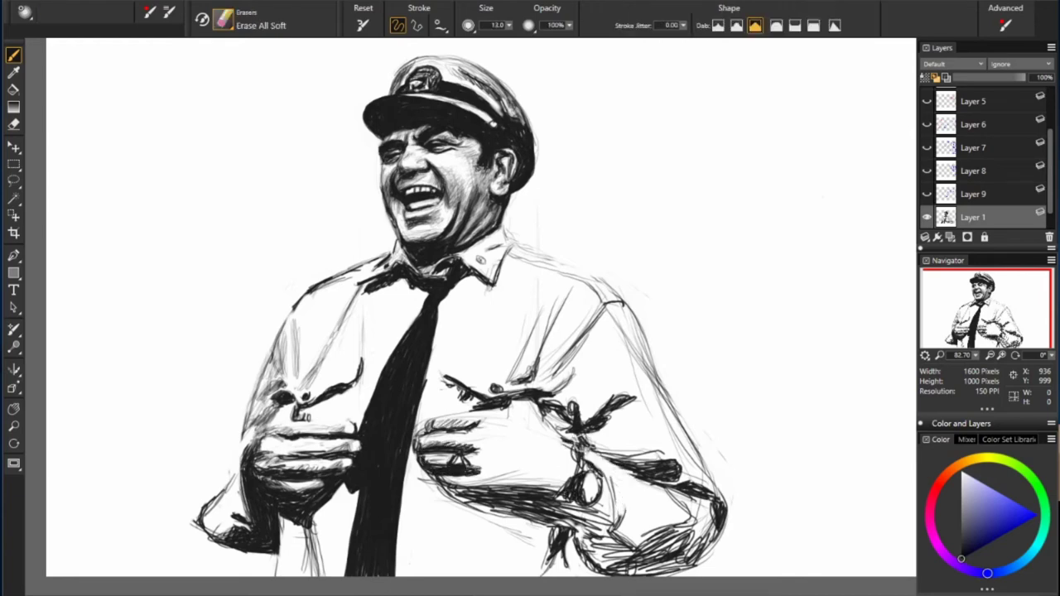
pyautogui.moveTo(566, 439)
pyautogui.mouseDown()
pyautogui.moveTo(616, 475)
pyautogui.moveTo(581, 530)
pyautogui.mouseUp()
pyautogui.moveTo(583, 469)
pyautogui.mouseDown()
pyautogui.moveTo(462, 494)
pyautogui.moveTo(547, 491)
pyautogui.moveTo(568, 473)
pyautogui.mouseUp()
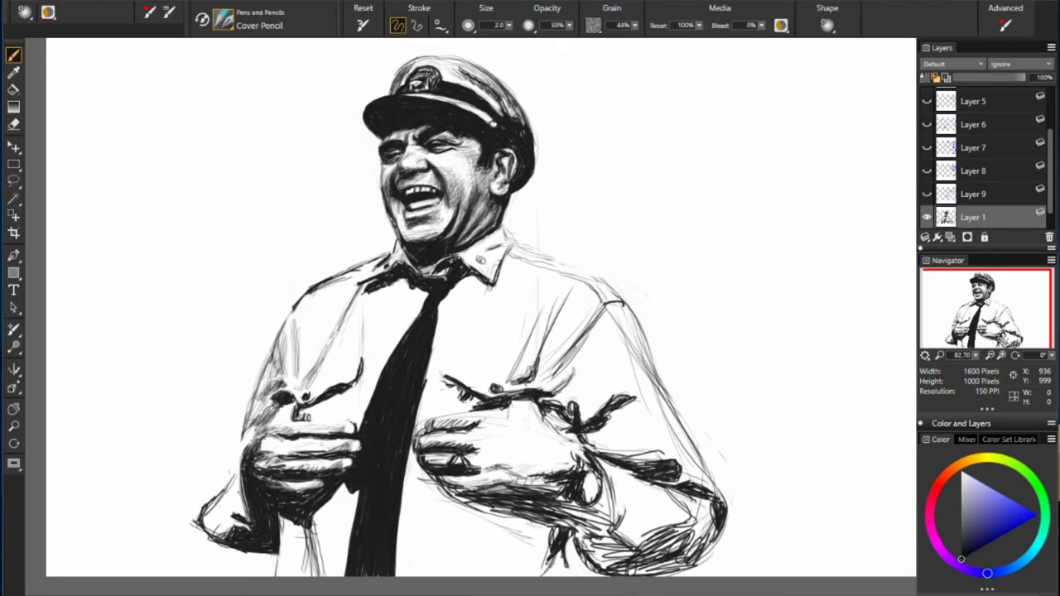
pyautogui.moveTo(583, 431)
pyautogui.mouseDown()
pyautogui.moveTo(559, 464)
pyautogui.moveTo(522, 455)
pyautogui.mouseUp()
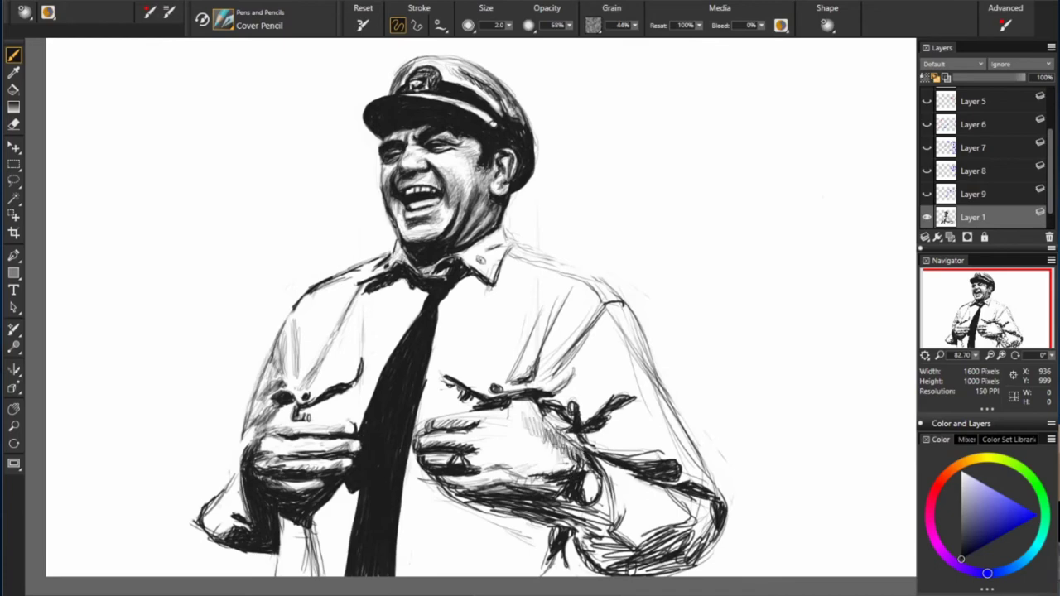
pyautogui.moveTo(583, 404)
pyautogui.mouseDown()
pyautogui.moveTo(553, 444)
pyautogui.moveTo(560, 454)
pyautogui.moveTo(571, 424)
pyautogui.moveTo(553, 437)
pyautogui.mouseUp()
pyautogui.moveTo(457, 422); pyautogui.dragTo(421, 432)
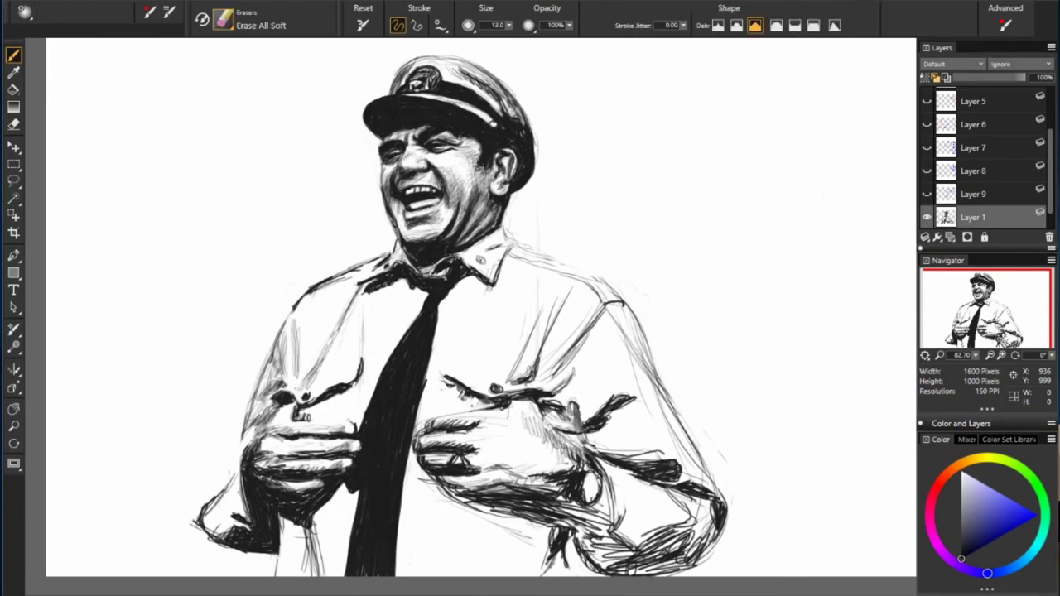
pyautogui.moveTo(500, 395)
pyautogui.mouseDown()
pyautogui.moveTo(467, 412)
pyautogui.moveTo(487, 409)
pyautogui.mouseUp()
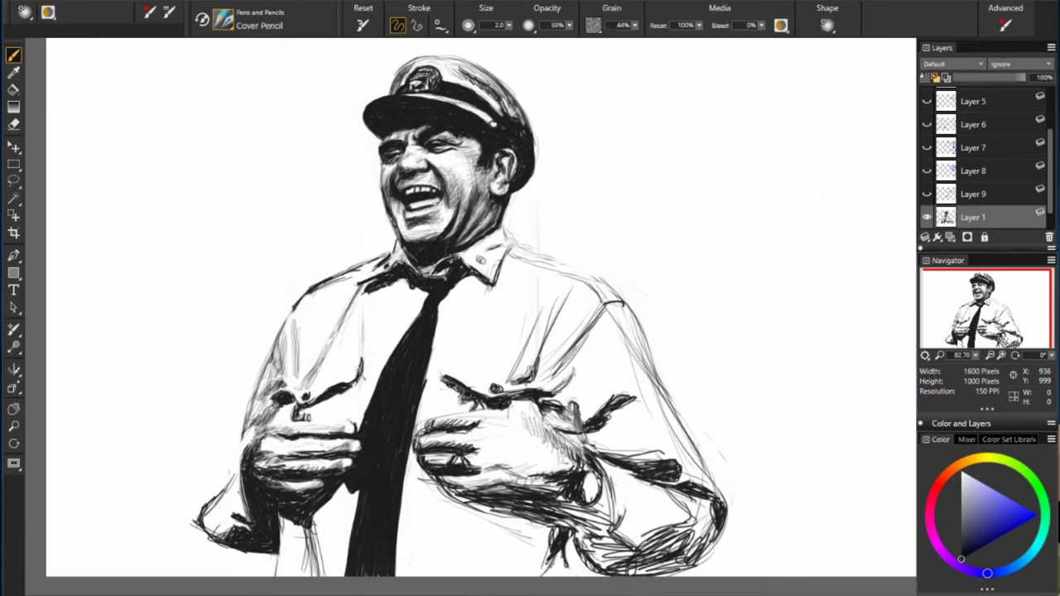
# Step: Rework the forearm strokes near the wrist, erasing and redrawing, then hatch the lower sleeve dark
pyautogui.press('e')
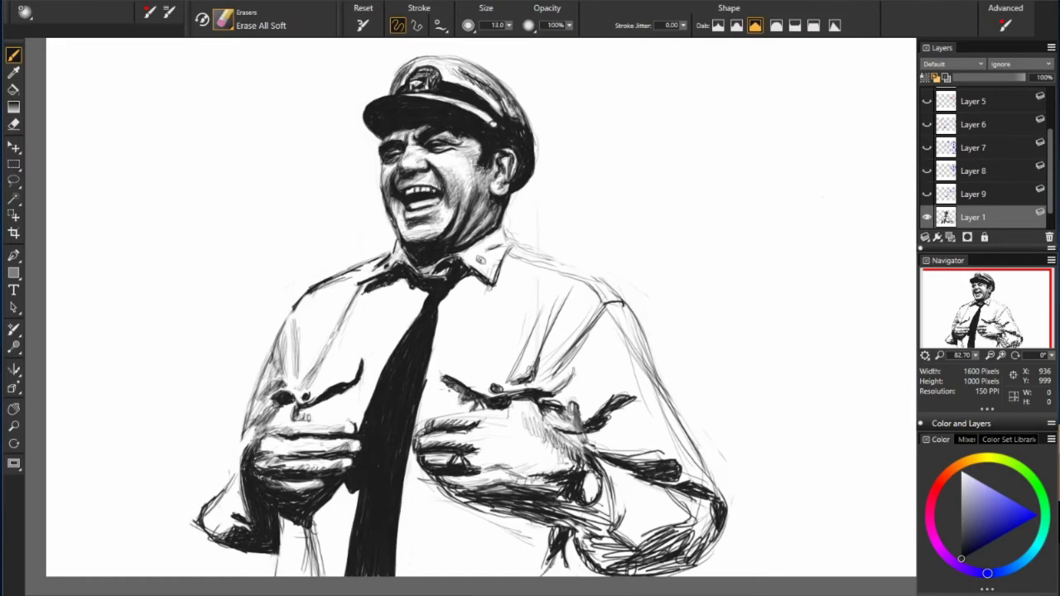
pyautogui.press('e')
pyautogui.moveTo(571, 474); pyautogui.dragTo(594, 516)
pyautogui.press('e')
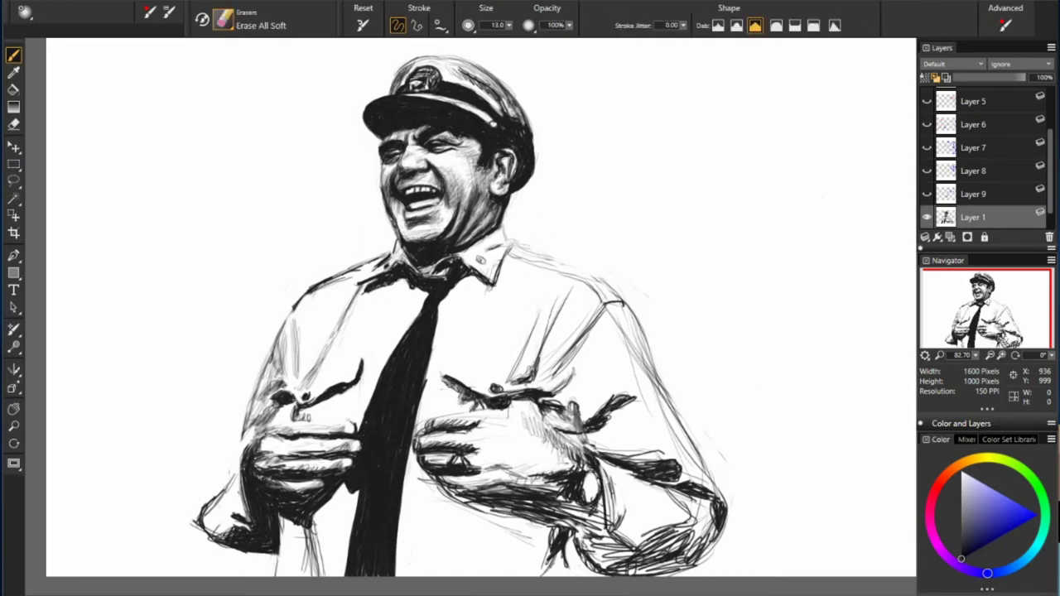
pyautogui.moveTo(613, 461); pyautogui.dragTo(600, 525)
pyautogui.press('e')
pyautogui.moveTo(619, 487); pyautogui.dragTo(599, 528)
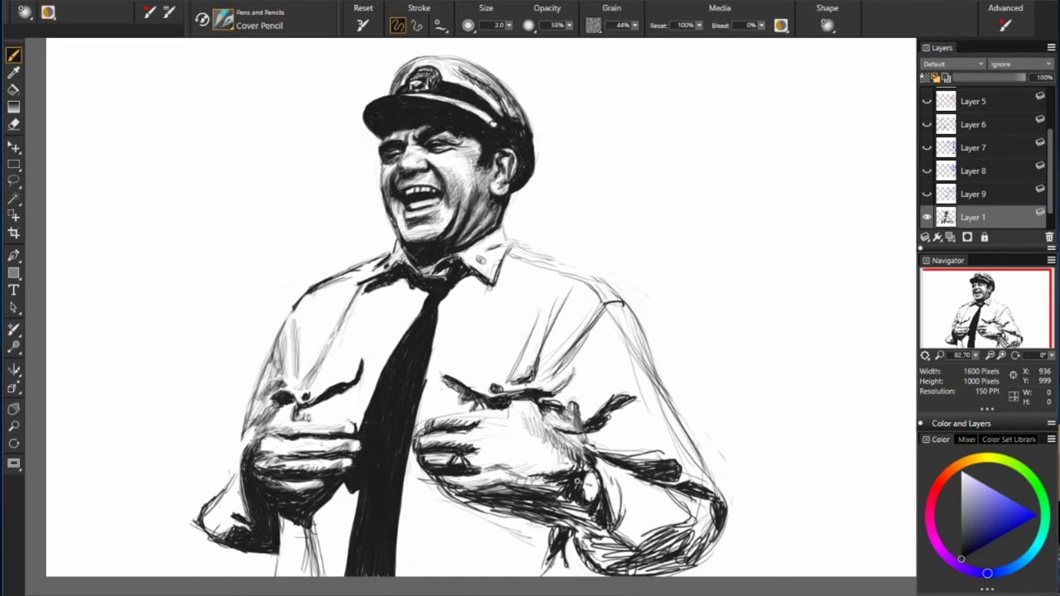
pyautogui.moveTo(624, 480)
pyautogui.mouseDown()
pyautogui.moveTo(613, 525)
pyautogui.moveTo(621, 547)
pyautogui.mouseUp()
pyautogui.press('e')
pyautogui.press('e')
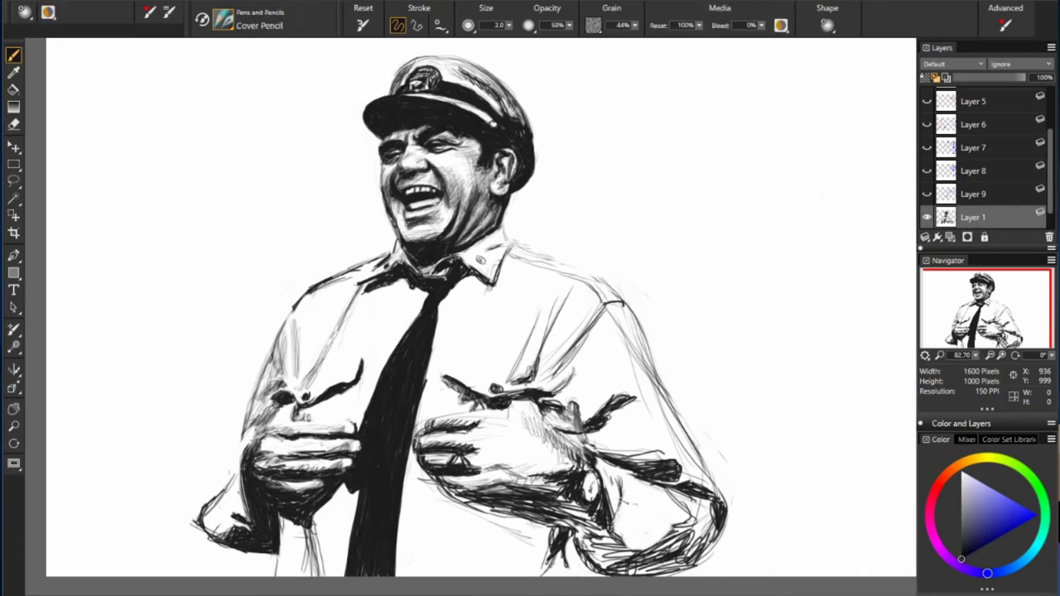
pyautogui.moveTo(622, 499)
pyautogui.mouseDown()
pyautogui.moveTo(612, 528)
pyautogui.moveTo(621, 557)
pyautogui.mouseUp()
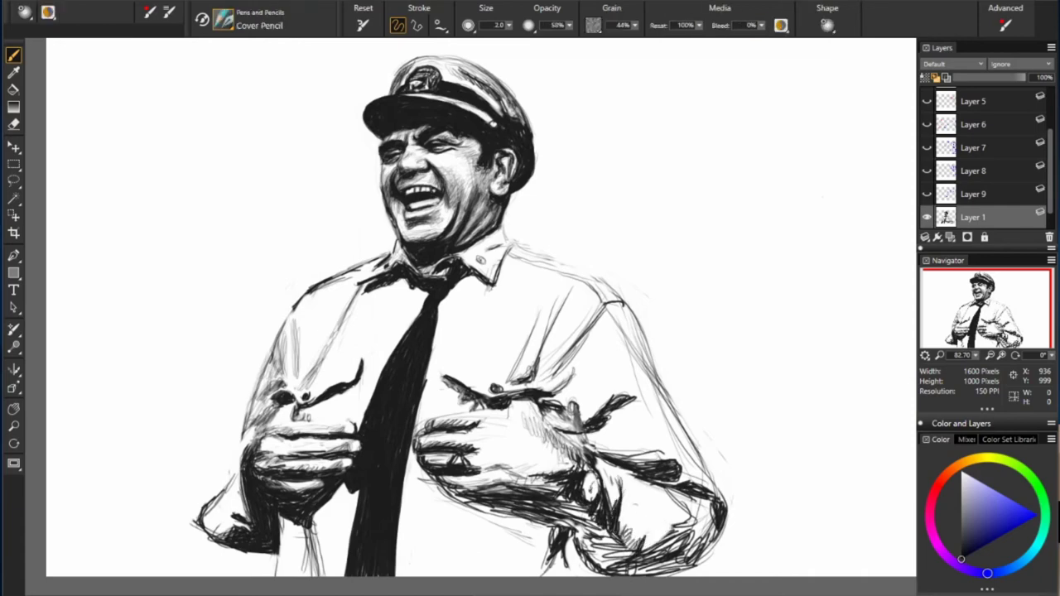
pyautogui.moveTo(679, 523)
pyautogui.mouseDown()
pyautogui.moveTo(636, 555)
pyautogui.moveTo(650, 556)
pyautogui.moveTo(634, 574)
pyautogui.mouseUp()
# Step: Build up dense dark hatching on the right cuff, its lower edge, and the hand and wrist
pyautogui.moveTo(700, 493)
pyautogui.mouseDown()
pyautogui.moveTo(672, 524)
pyautogui.moveTo(689, 527)
pyautogui.mouseUp()
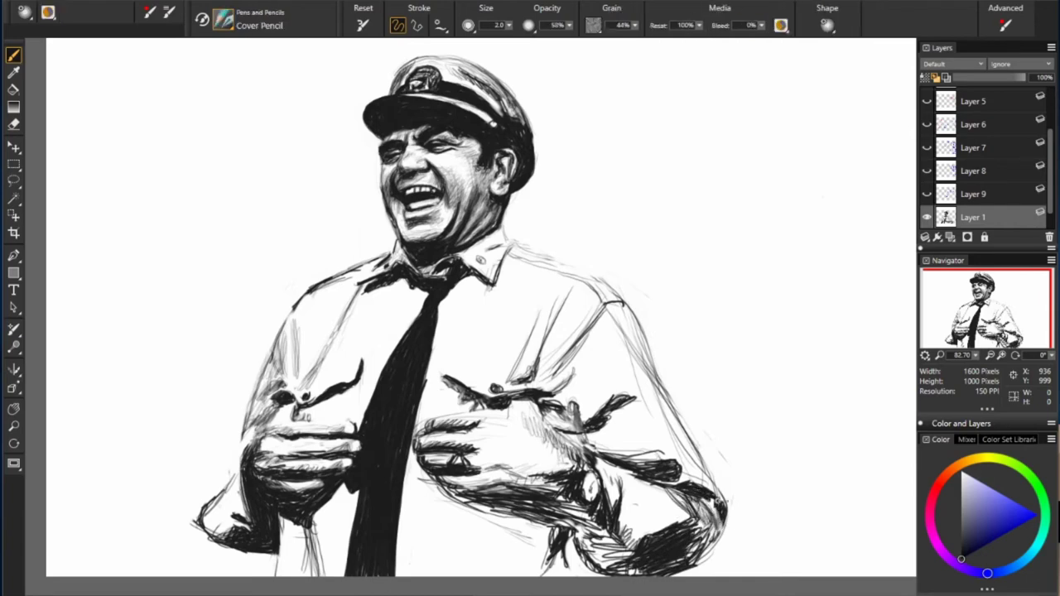
pyautogui.moveTo(706, 525)
pyautogui.mouseDown()
pyautogui.moveTo(668, 540)
pyautogui.moveTo(700, 555)
pyautogui.moveTo(695, 563)
pyautogui.moveTo(664, 569)
pyautogui.mouseUp()
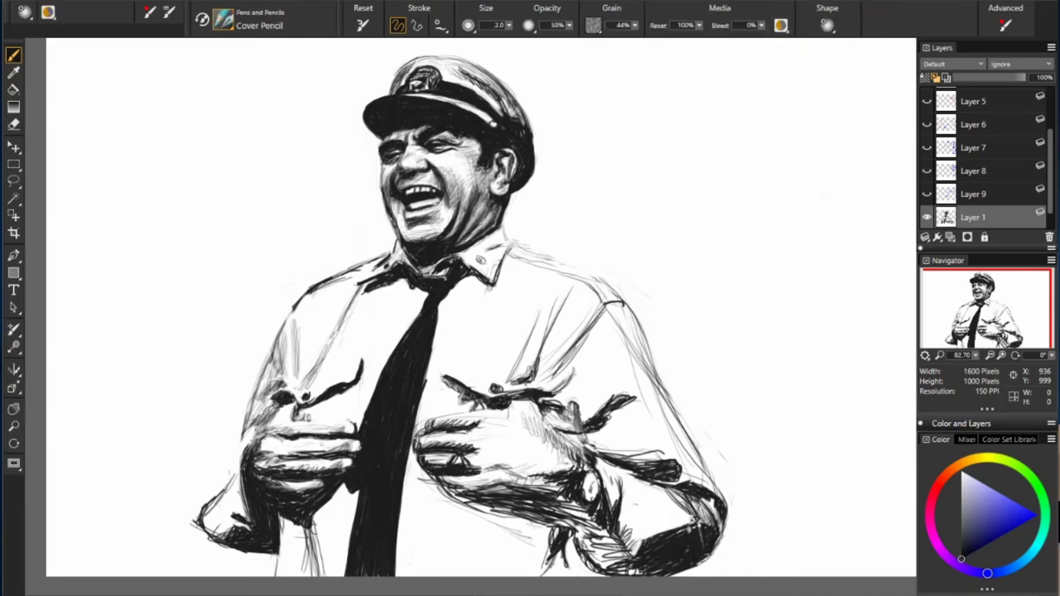
pyautogui.moveTo(635, 527); pyautogui.dragTo(616, 551)
pyautogui.moveTo(632, 515)
pyautogui.mouseDown()
pyautogui.moveTo(625, 562)
pyautogui.moveTo(597, 572)
pyautogui.mouseUp()
pyautogui.moveTo(618, 478); pyautogui.dragTo(588, 568)
pyautogui.moveTo(608, 525)
pyautogui.mouseDown()
pyautogui.moveTo(565, 572)
pyautogui.moveTo(571, 578)
pyautogui.mouseUp()
pyautogui.moveTo(573, 536); pyautogui.dragTo(545, 577)
pyautogui.moveTo(563, 550); pyautogui.dragTo(556, 561)
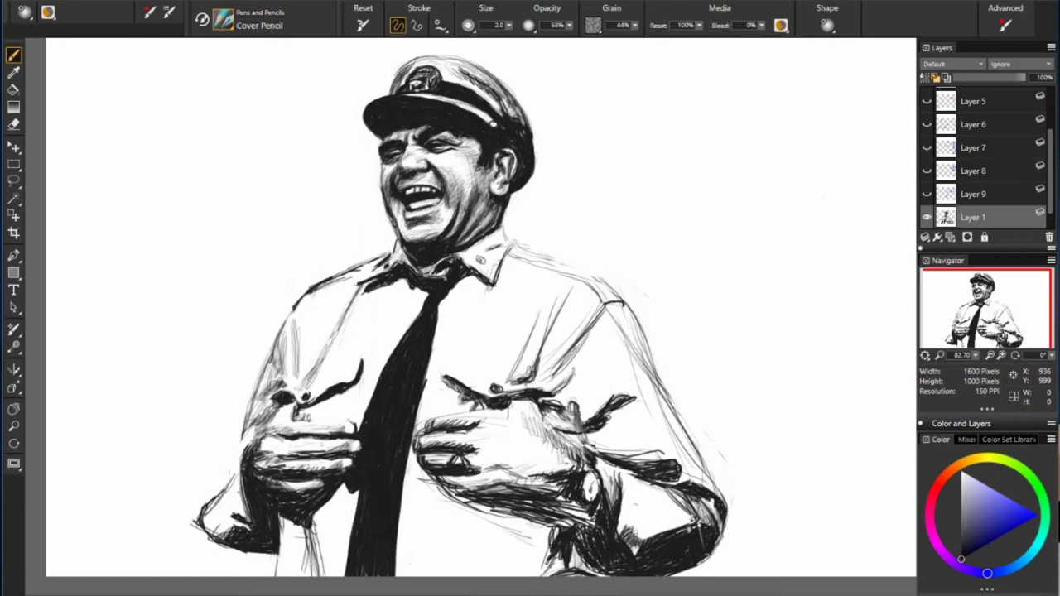
pyautogui.moveTo(600, 510)
pyautogui.mouseDown()
pyautogui.moveTo(548, 526)
pyautogui.moveTo(500, 515)
pyautogui.mouseUp()
pyautogui.moveTo(562, 474)
pyautogui.mouseDown()
pyautogui.moveTo(513, 495)
pyautogui.moveTo(538, 488)
pyautogui.mouseUp()
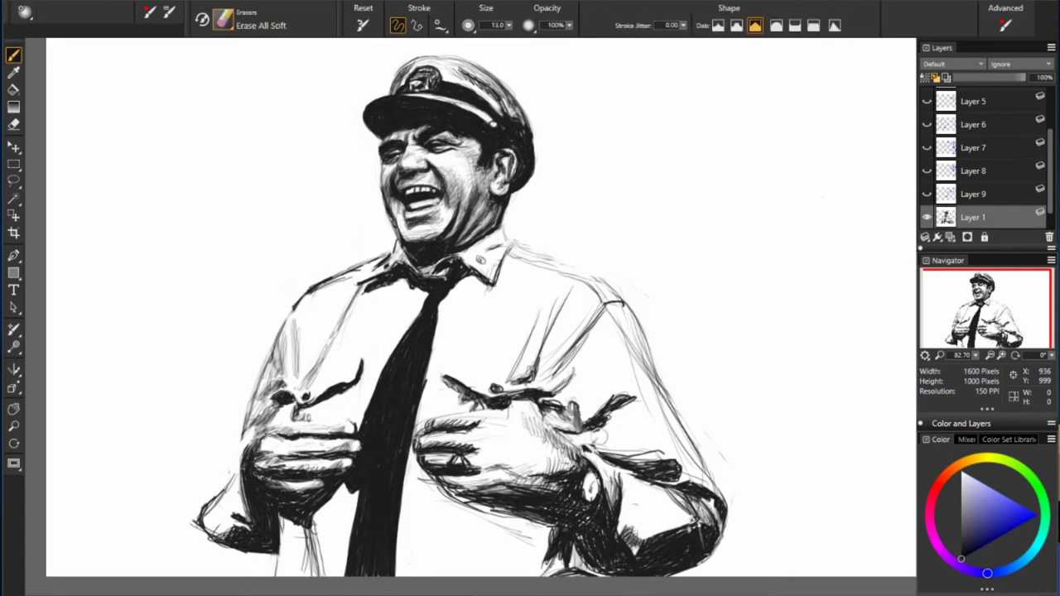
# Step: Undo a stray scribble, sketch light shirt strokes, and erase and redraw the right shoulder line
pyautogui.hotkey('ctrl', 'z')
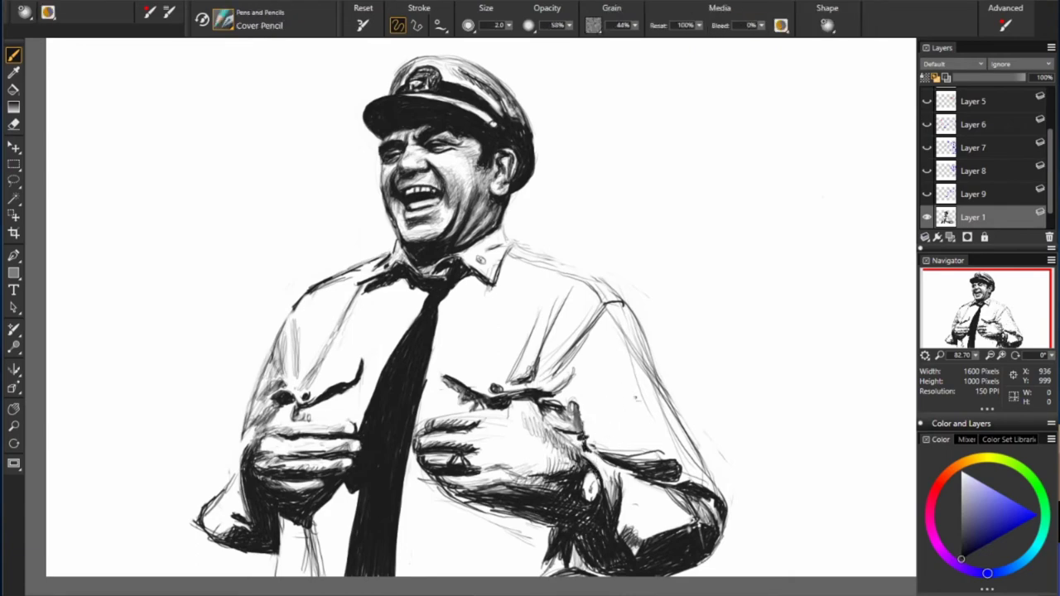
pyautogui.moveTo(635, 401); pyautogui.dragTo(585, 438)
pyautogui.moveTo(608, 361); pyautogui.dragTo(582, 409)
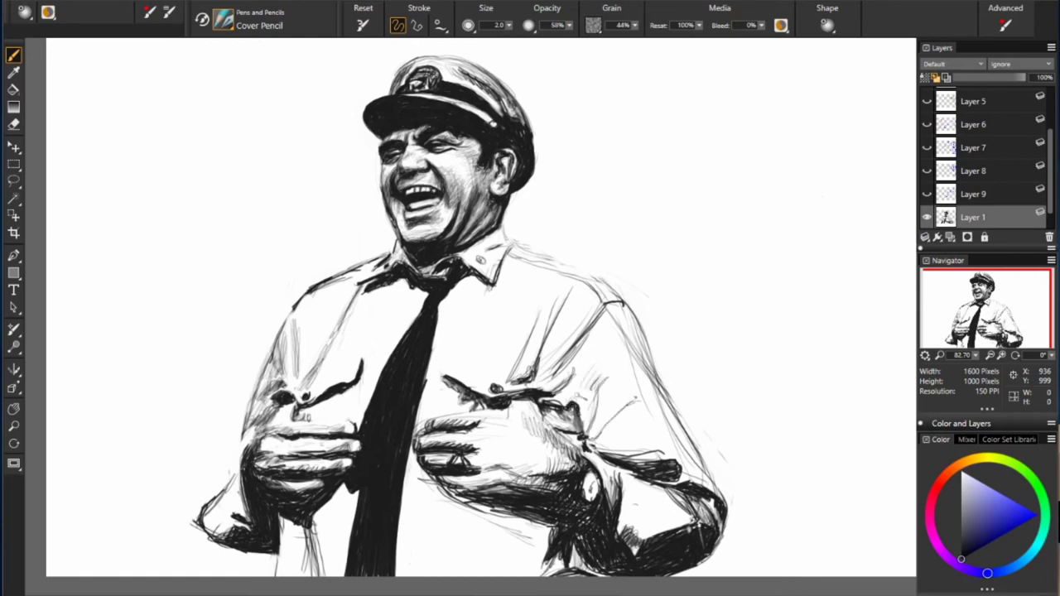
pyautogui.moveTo(599, 295); pyautogui.dragTo(626, 340)
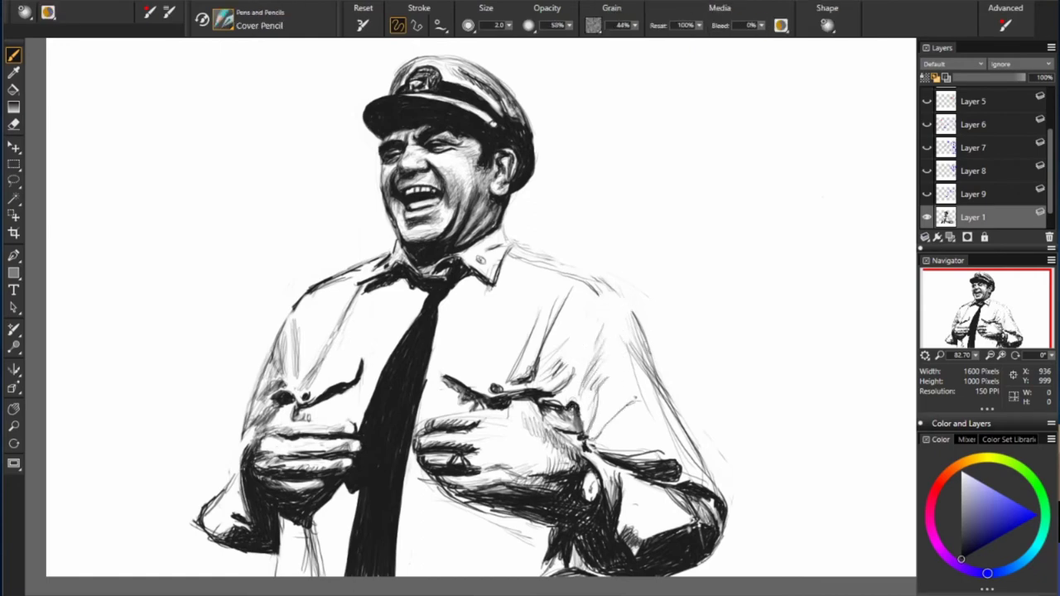
pyautogui.moveTo(592, 286)
pyautogui.mouseDown()
pyautogui.moveTo(626, 321)
pyautogui.moveTo(551, 386)
pyautogui.mouseUp()
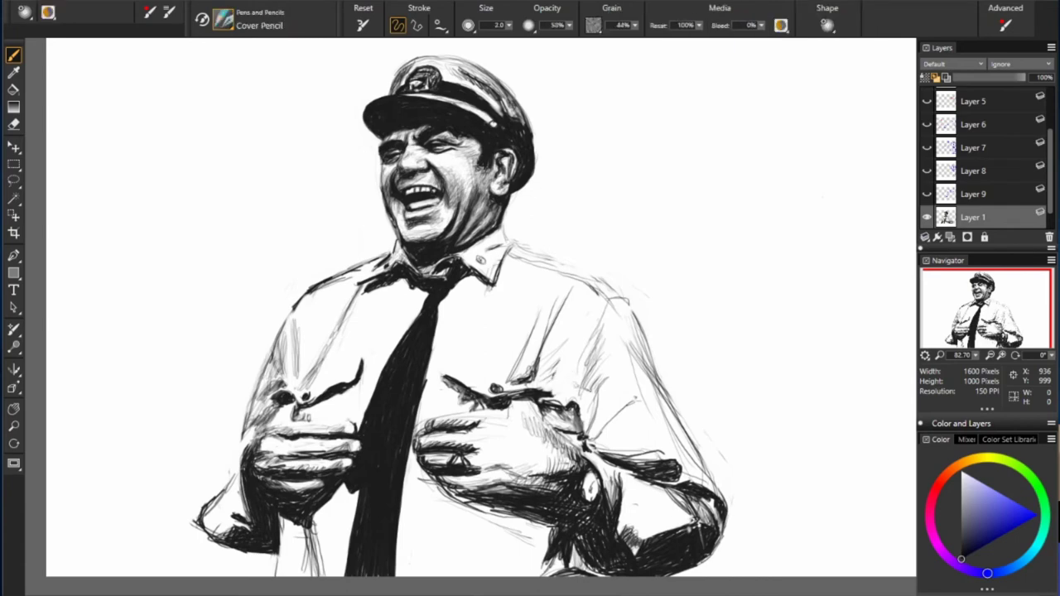
pyautogui.moveTo(586, 315); pyautogui.dragTo(543, 376)
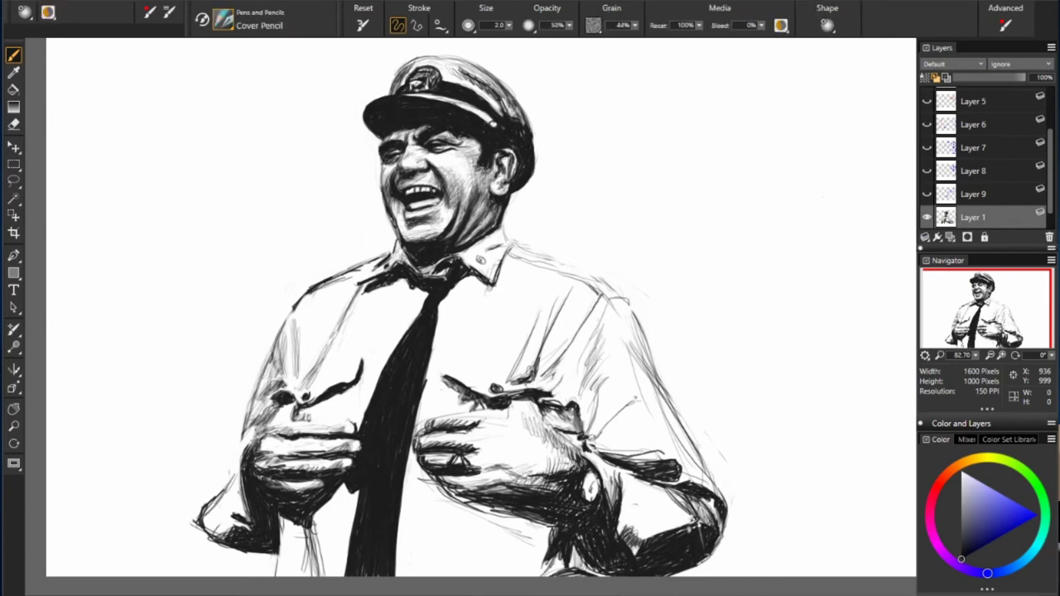
pyautogui.moveTo(584, 412)
pyautogui.mouseDown()
pyautogui.moveTo(580, 432)
pyautogui.moveTo(558, 424)
pyautogui.mouseUp()
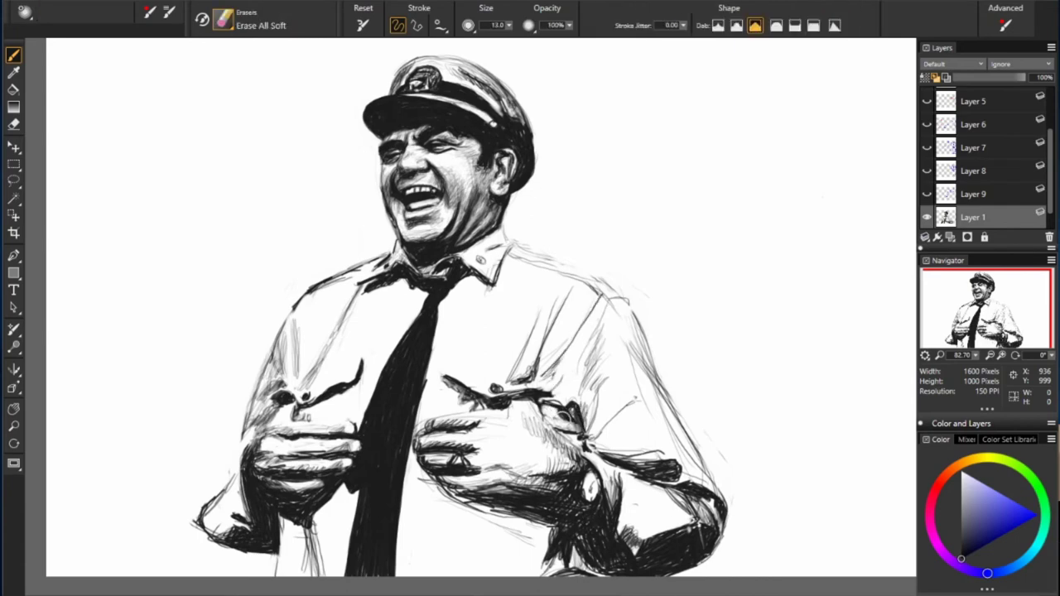
pyautogui.press('n')
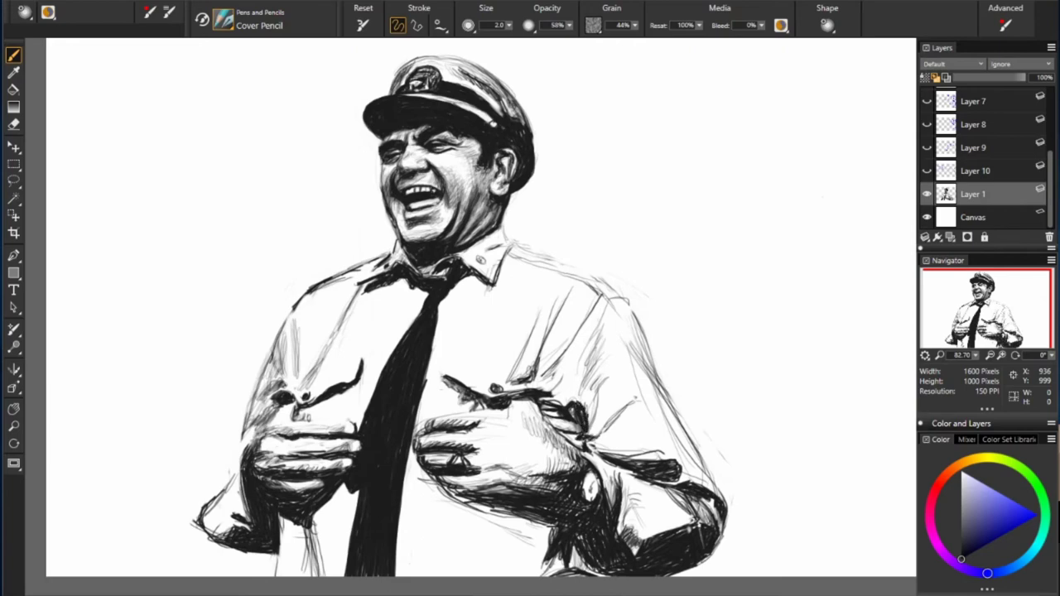
# Step: Add a stroke on the right sleeve and write a red note about smudging strokes
pyautogui.moveTo(597, 432); pyautogui.dragTo(634, 401)
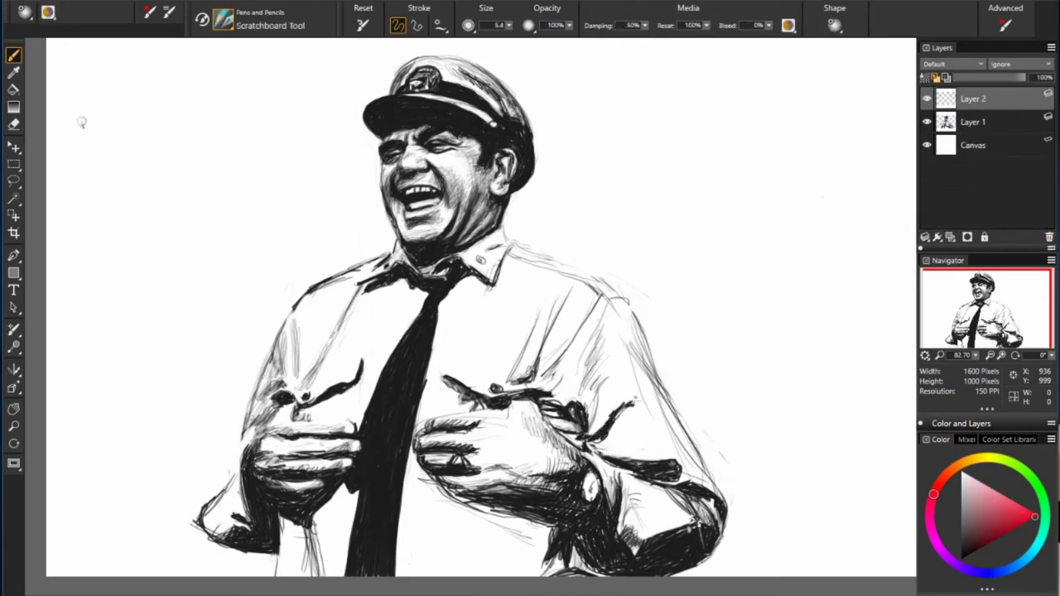
pyautogui.moveTo(82, 123)
pyautogui.mouseDown()
pyautogui.moveTo(240, 73)
pyautogui.moveTo(99, 166)
pyautogui.moveTo(248, 107)
pyautogui.moveTo(95, 318)
pyautogui.moveTo(219, 248)
pyautogui.moveTo(679, 71)
pyautogui.moveTo(803, 67)
pyautogui.moveTo(770, 108)
pyautogui.moveTo(604, 220)
pyautogui.moveTo(644, 265)
pyautogui.moveTo(841, 234)
pyautogui.moveTo(832, 285)
pyautogui.moveTo(751, 344)
pyautogui.moveTo(766, 365)
pyautogui.mouseUp()
pyautogui.moveTo(732, 364); pyautogui.dragTo(828, 376)
# Step: Duplicate Layer 1, hide the red note layer and original Layer 1, and choose the Smear blender
pyautogui.click(973, 122)
pyautogui.click(927, 98)
pyautogui.click(927, 145)
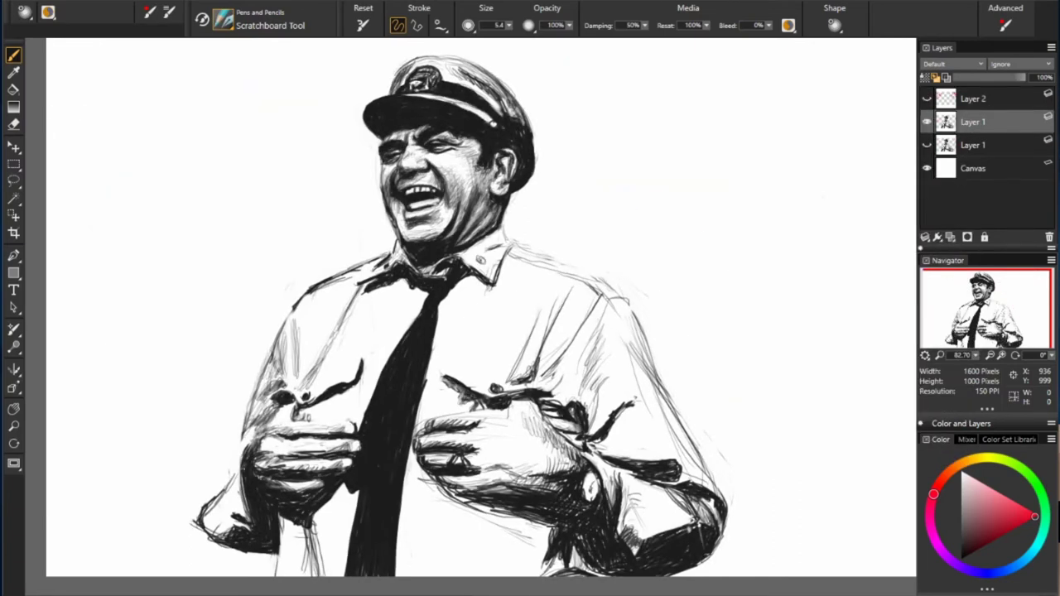
pyautogui.press('b')
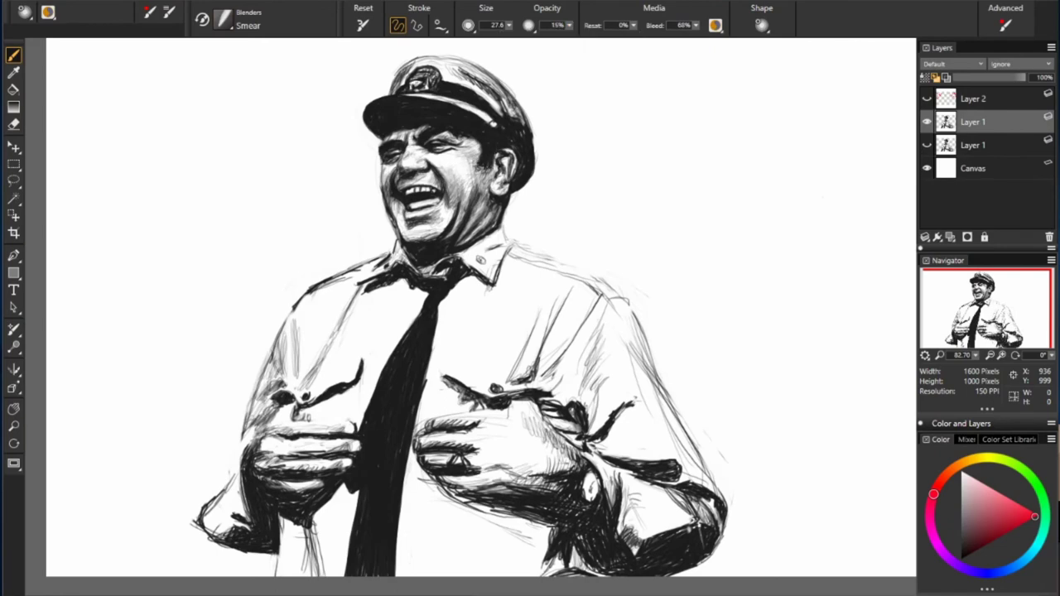
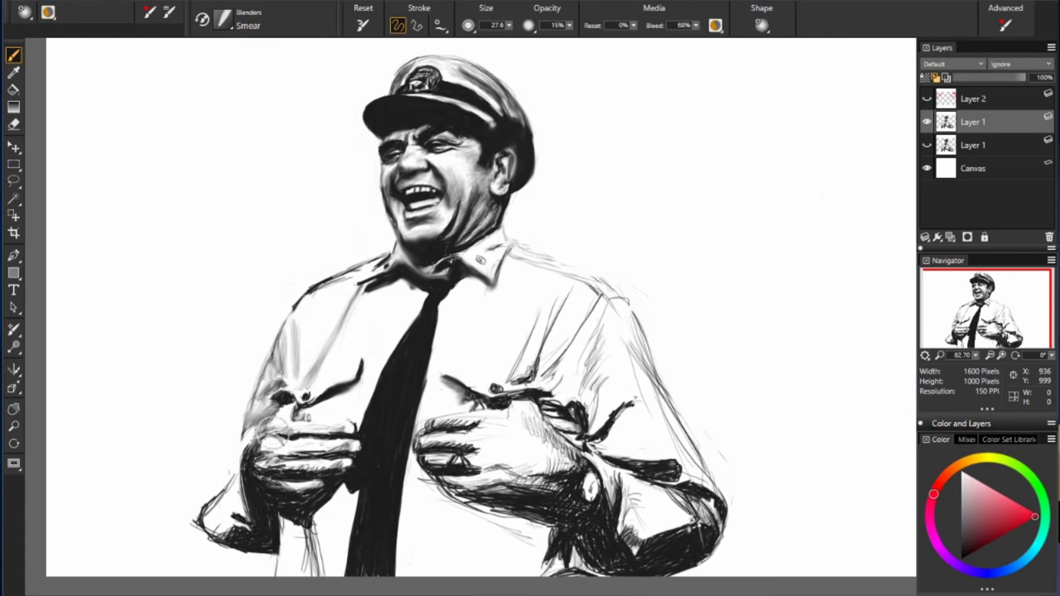
# Step: Smear the left hand's outer edge, finger strokes and the strokes below it into soft tones
pyautogui.moveTo(273, 414); pyautogui.dragTo(286, 439)
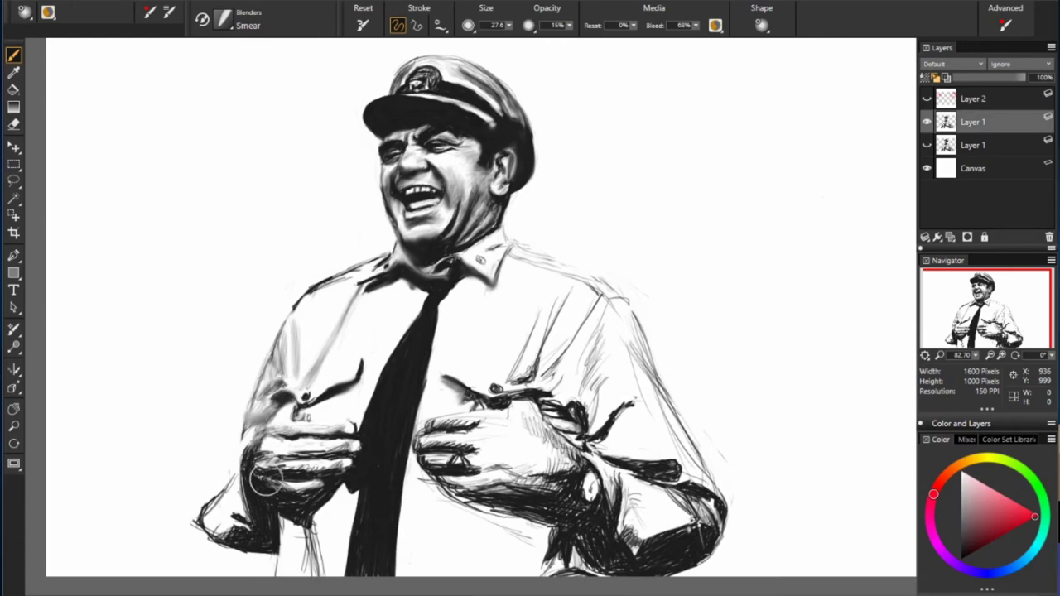
pyautogui.moveTo(293, 454)
pyautogui.mouseDown()
pyautogui.moveTo(253, 451)
pyautogui.moveTo(352, 457)
pyautogui.mouseUp()
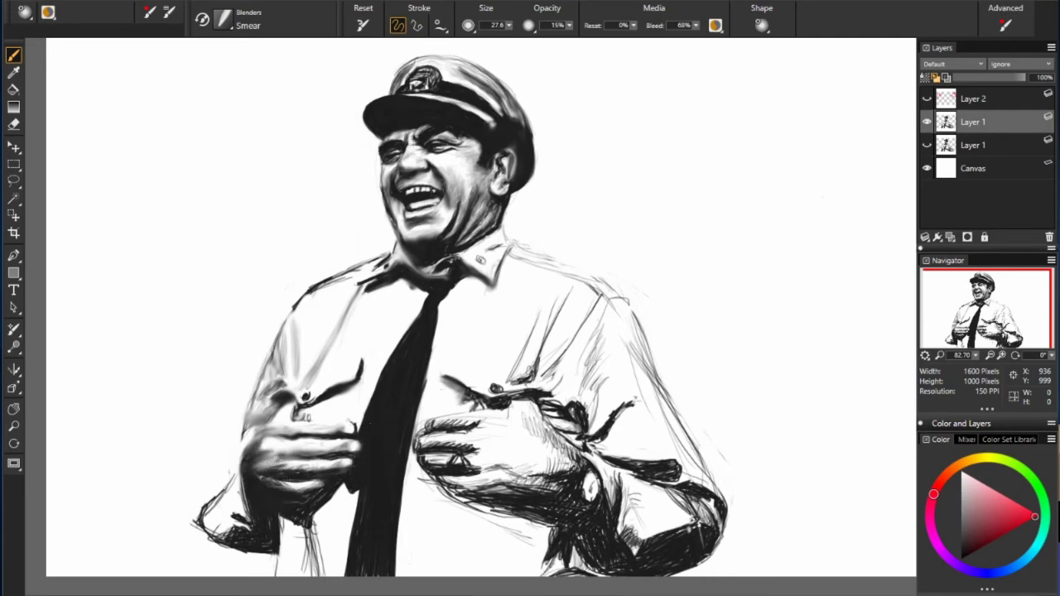
pyautogui.moveTo(285, 489)
pyautogui.mouseDown()
pyautogui.moveTo(308, 546)
pyautogui.moveTo(278, 573)
pyautogui.mouseUp()
pyautogui.moveTo(273, 521); pyautogui.dragTo(220, 554)
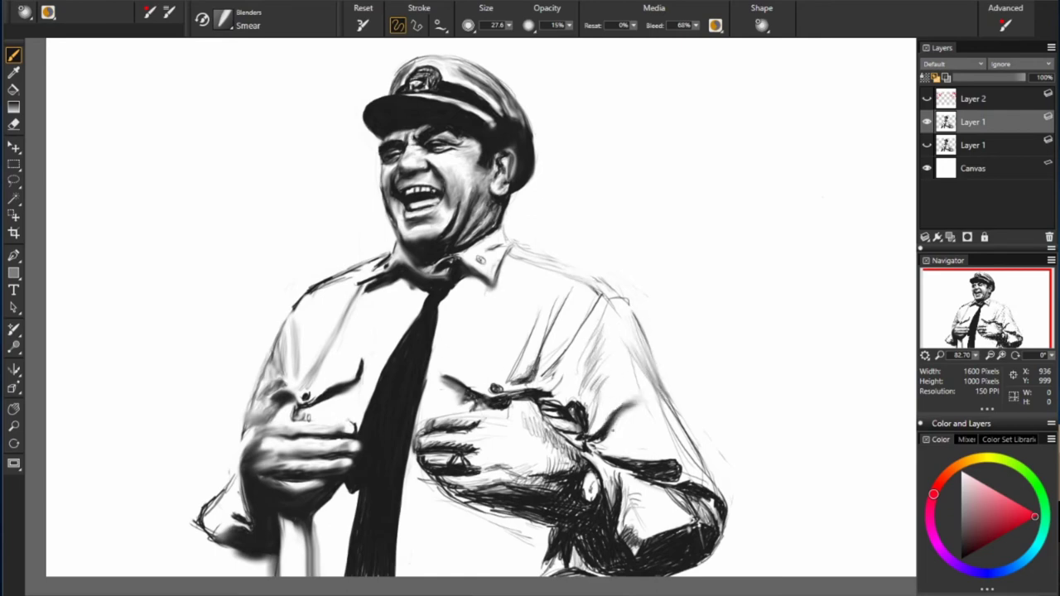
# Step: Smear the right hand's edge, forearm and elbow strokes into soft blended tones
pyautogui.moveTo(629, 397)
pyautogui.mouseDown()
pyautogui.moveTo(575, 409)
pyautogui.moveTo(543, 402)
pyautogui.mouseUp()
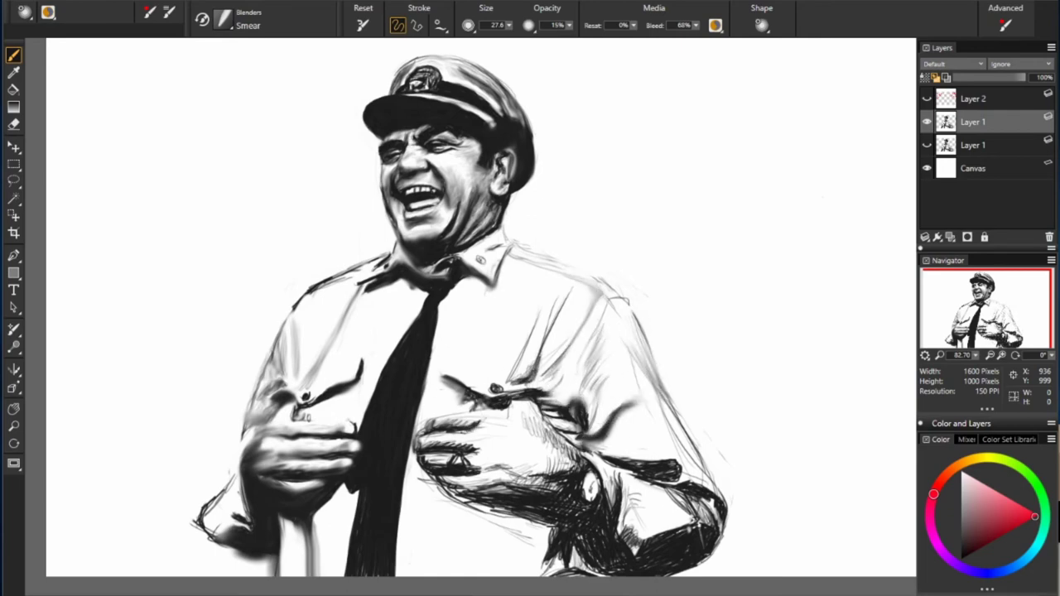
pyautogui.moveTo(459, 460)
pyautogui.mouseDown()
pyautogui.moveTo(497, 422)
pyautogui.moveTo(571, 430)
pyautogui.moveTo(634, 464)
pyautogui.moveTo(702, 547)
pyautogui.mouseUp()
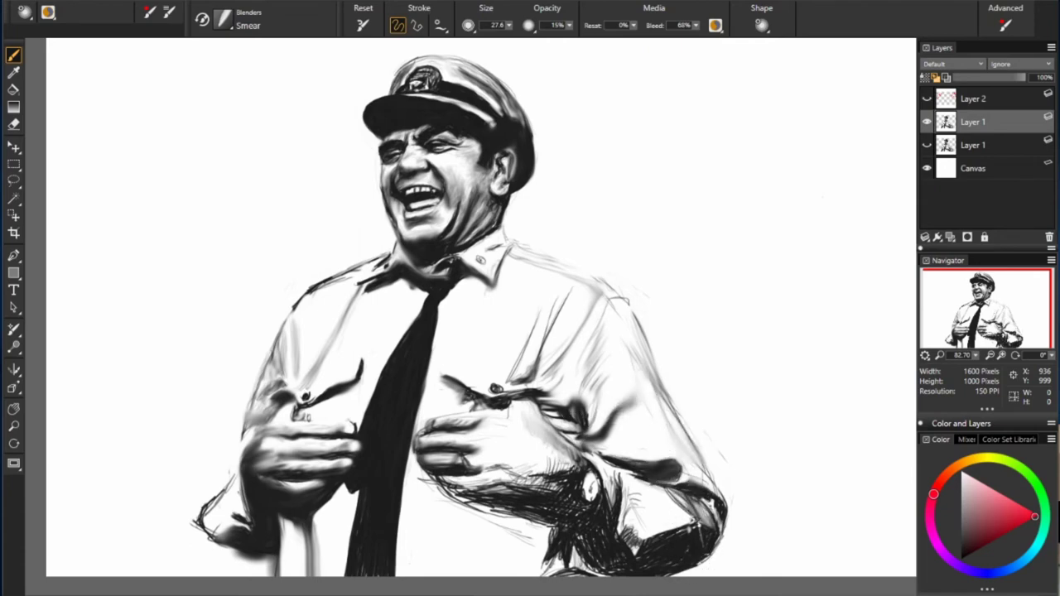
pyautogui.moveTo(700, 509)
pyautogui.mouseDown()
pyautogui.moveTo(662, 534)
pyautogui.moveTo(674, 568)
pyautogui.moveTo(603, 568)
pyautogui.moveTo(546, 463)
pyautogui.moveTo(496, 493)
pyautogui.moveTo(439, 497)
pyautogui.moveTo(563, 563)
pyautogui.mouseUp()
# Step: On a new layer, handwrite a red note comparing the smooth and un-smoothed drawing
pyautogui.hotkey('ctrl', 'shift', 'n')
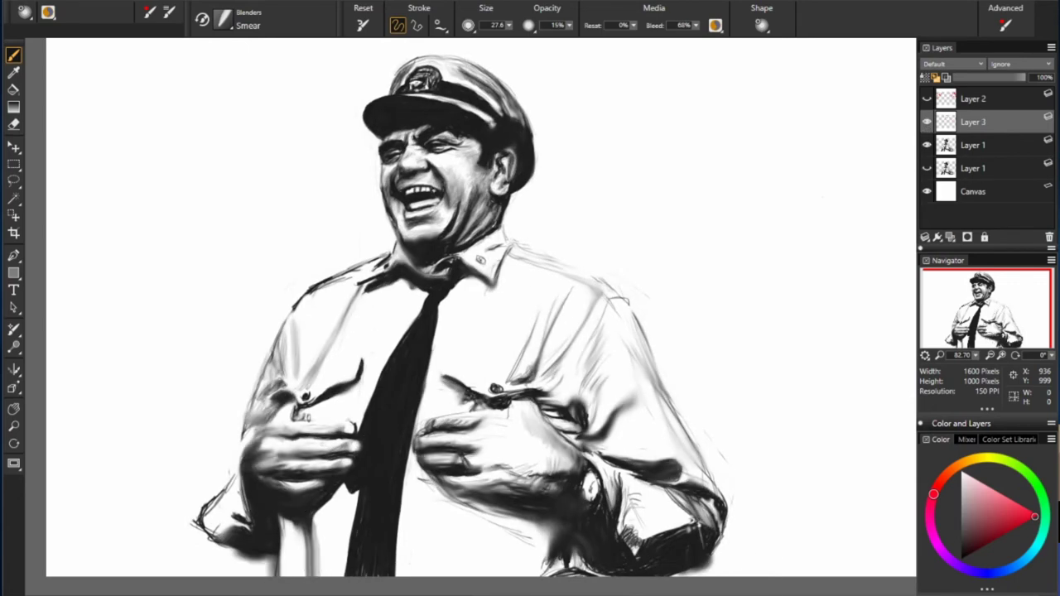
pyautogui.moveTo(80, 141)
pyautogui.mouseDown()
pyautogui.moveTo(83, 184)
pyautogui.moveTo(218, 146)
pyautogui.moveTo(132, 233)
pyautogui.moveTo(140, 252)
pyautogui.moveTo(282, 174)
pyautogui.mouseUp()
pyautogui.moveTo(73, 352); pyautogui.dragTo(330, 183)
# Step: Hide, then reshow the smoothed drawing layer to compare it with the unsmoothed sketch
pyautogui.click(973, 144)
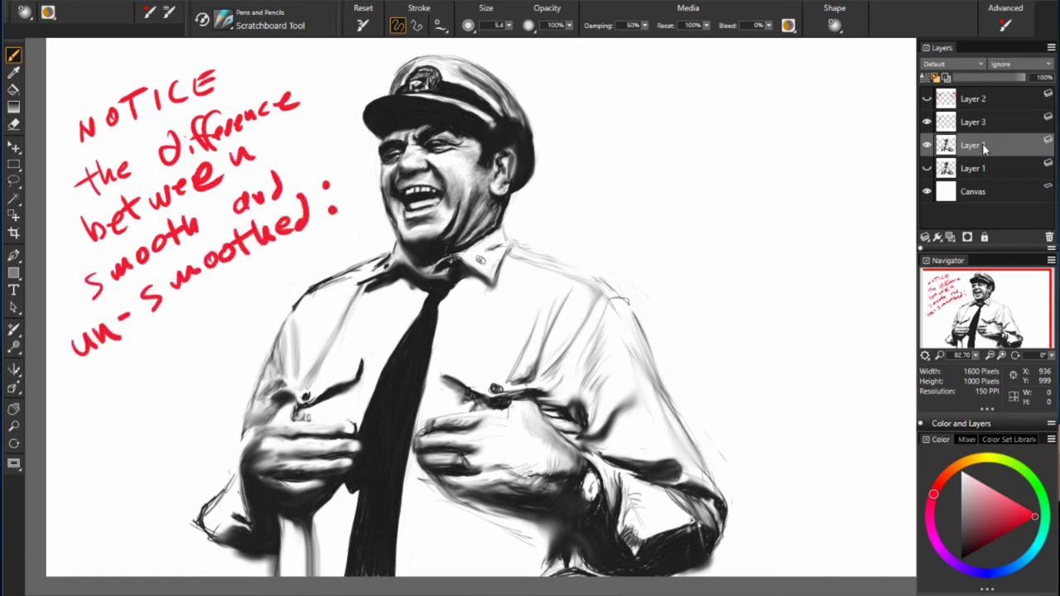
pyautogui.click(926, 145)
pyautogui.click(926, 145)
# Step: Handwrite a multi-line red note at the top right explaining the next step, ending with an arrow
pyautogui.moveTo(579, 105)
pyautogui.mouseDown()
pyautogui.moveTo(602, 72)
pyautogui.moveTo(689, 78)
pyautogui.mouseUp()
pyautogui.moveTo(733, 62); pyautogui.dragTo(821, 75)
pyautogui.moveTo(582, 136); pyautogui.dragTo(696, 136)
pyautogui.moveTo(746, 116); pyautogui.dragTo(790, 124)
pyautogui.moveTo(566, 195); pyautogui.dragTo(837, 161)
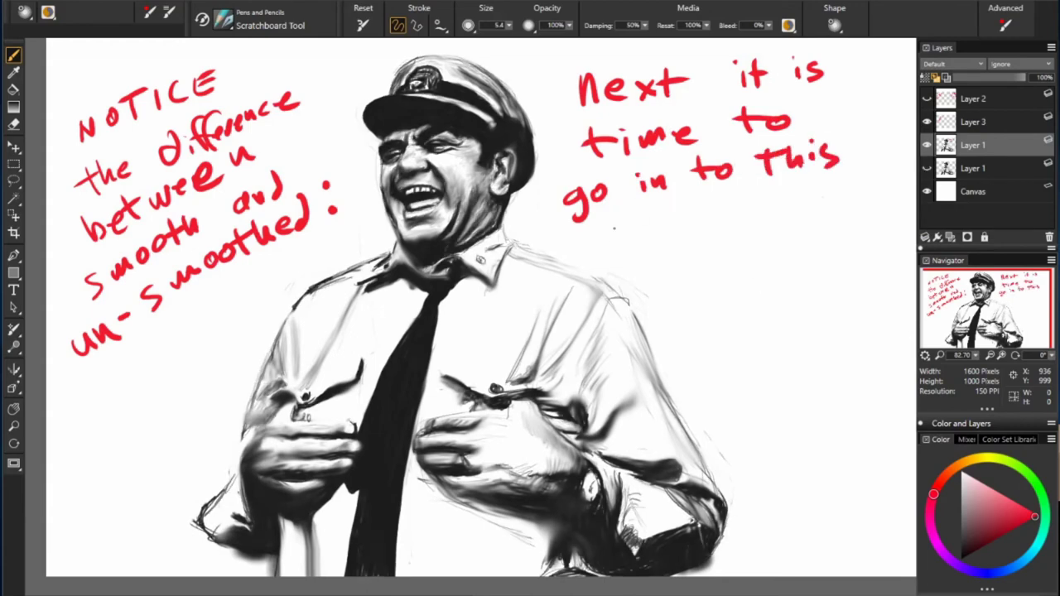
pyautogui.moveTo(605, 248); pyautogui.dragTo(799, 199)
pyautogui.moveTo(639, 277)
pyautogui.mouseDown()
pyautogui.moveTo(728, 253)
pyautogui.moveTo(868, 240)
pyautogui.mouseUp()
pyautogui.moveTo(661, 319); pyautogui.dragTo(799, 286)
pyautogui.moveTo(687, 364); pyautogui.dragTo(874, 315)
pyautogui.moveTo(700, 418); pyautogui.dragTo(876, 376)
pyautogui.moveTo(663, 451); pyautogui.dragTo(816, 430)
pyautogui.moveTo(749, 501); pyautogui.dragTo(816, 488)
pyautogui.moveTo(849, 464); pyautogui.dragTo(873, 423)
pyautogui.moveTo(845, 480); pyautogui.dragTo(845, 501)
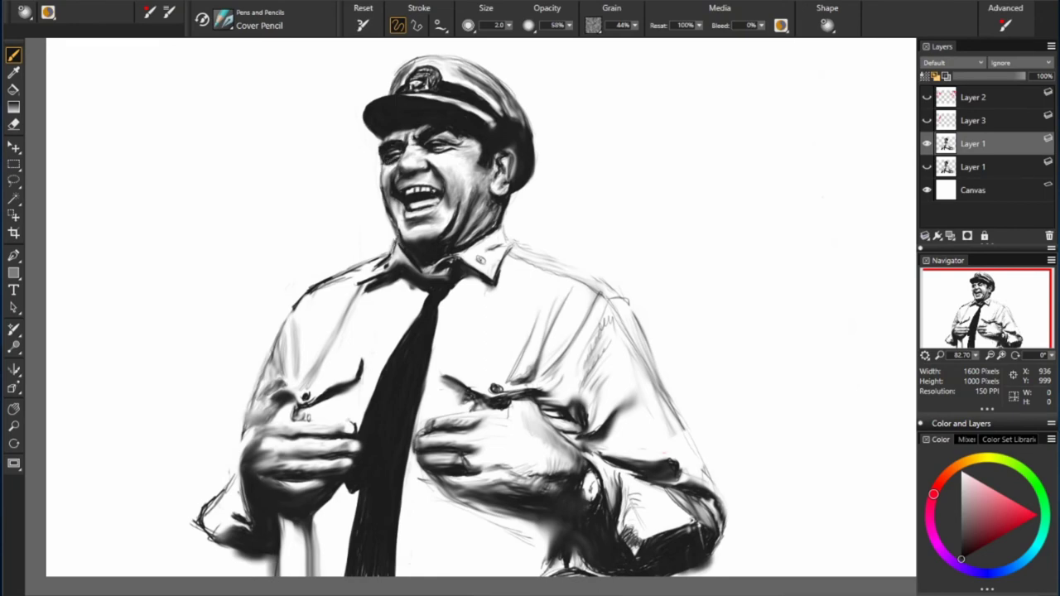
# Step: Set the drawing colour to blue and toggle between Cover Pencil and Erase All Soft
pyautogui.click(987, 572)
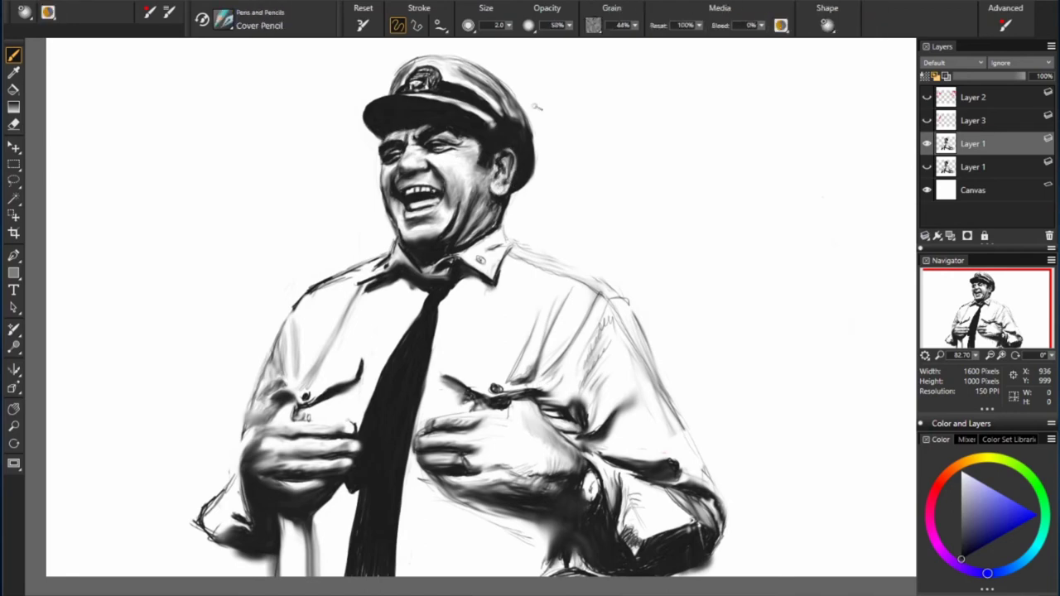
pyautogui.press('n')
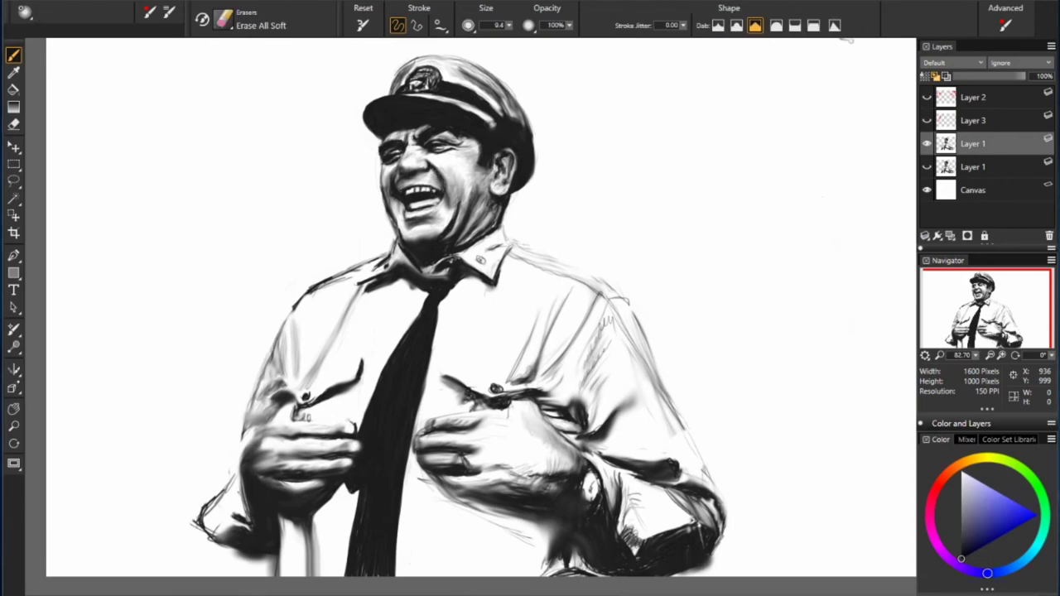
pyautogui.press('n')
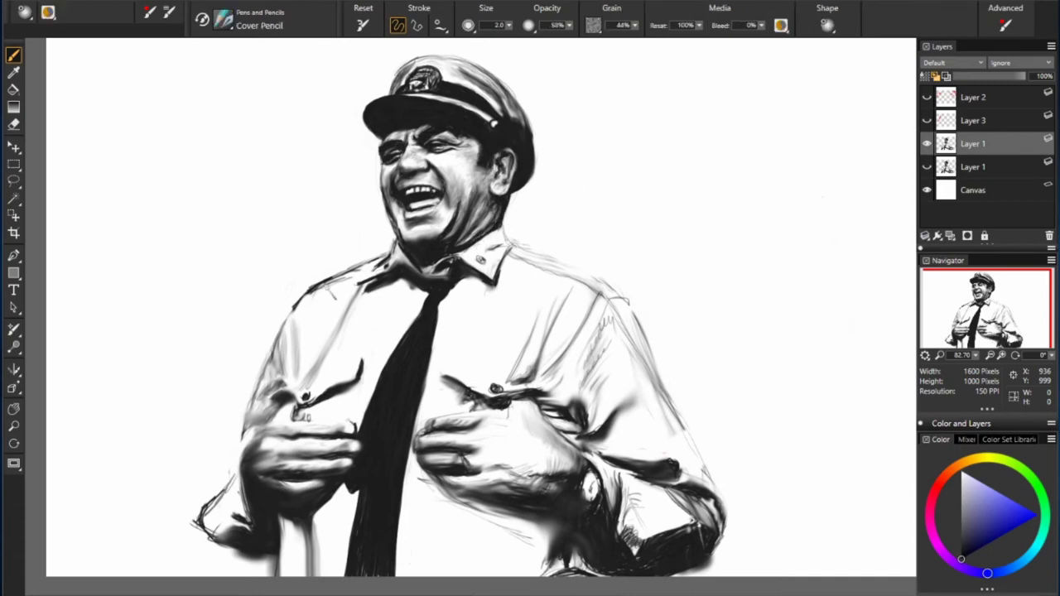
pyautogui.press('n')
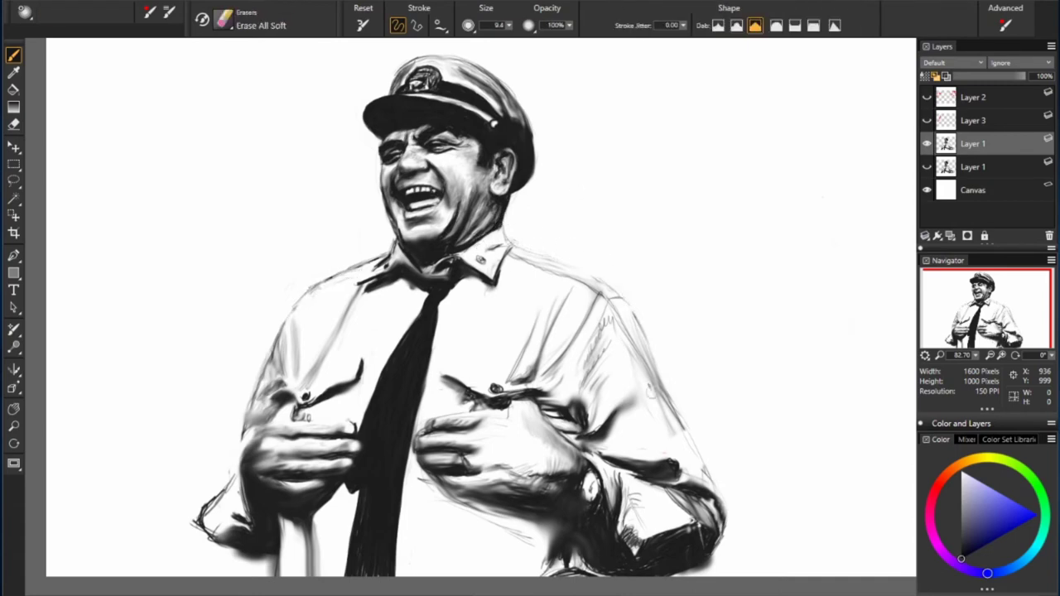
pyautogui.press('n')
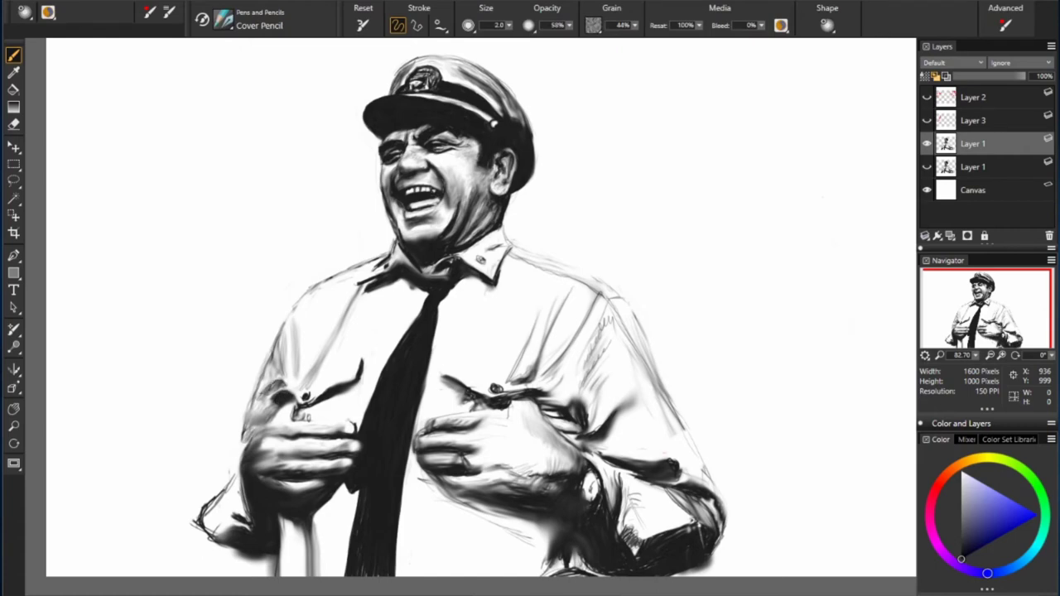
pyautogui.press('n')
pyautogui.press('n')
# Step: Draw a pencil stroke along the left sleeve, then start a red pencil note on Layer 4
pyautogui.moveTo(298, 320); pyautogui.dragTo(291, 383)
pyautogui.hotkey('ctrl', 'shift', 'n')
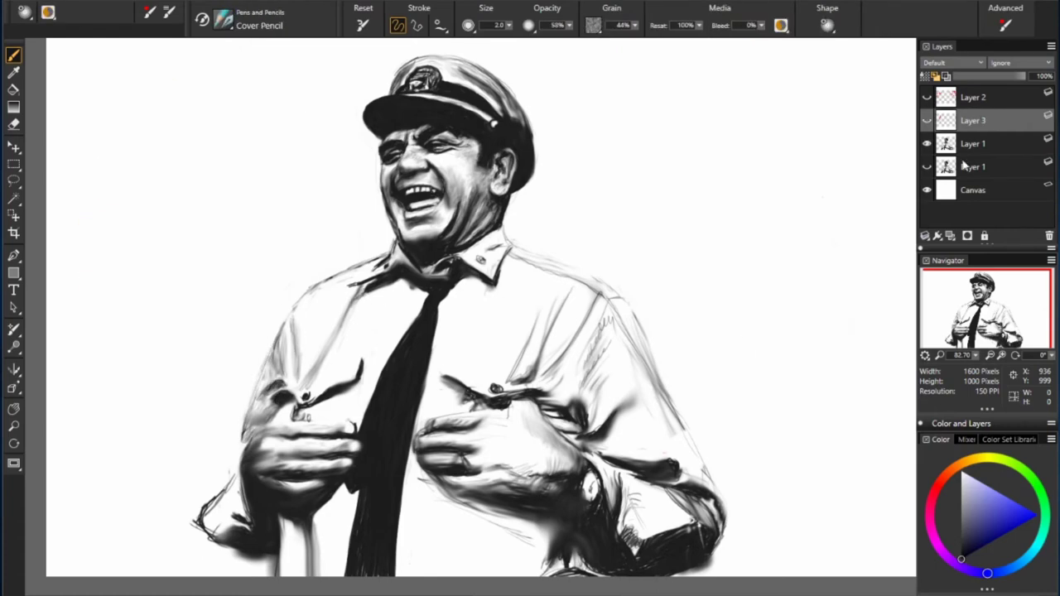
pyautogui.moveTo(83, 101)
pyautogui.mouseDown()
pyautogui.moveTo(199, 77)
pyautogui.moveTo(198, 120)
pyautogui.moveTo(244, 166)
pyautogui.moveTo(83, 268)
pyautogui.moveTo(274, 182)
pyautogui.moveTo(206, 282)
pyautogui.moveTo(324, 224)
pyautogui.moveTo(95, 438)
pyautogui.moveTo(83, 472)
pyautogui.moveTo(177, 501)
pyautogui.mouseUp()
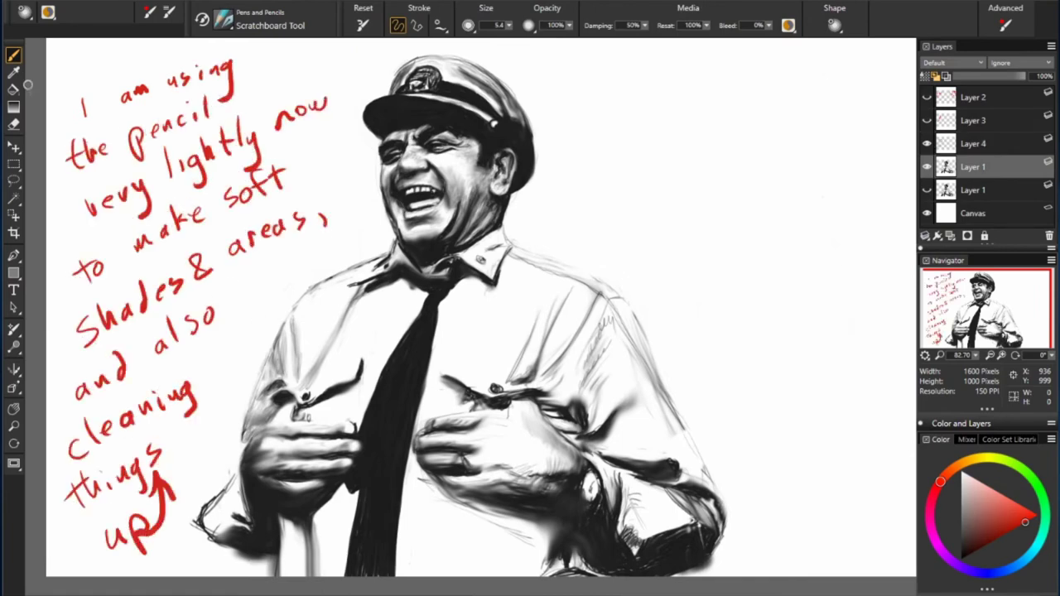
# Step: On Layer 1, build up light pencil shading on the top of the hat
pyautogui.click(973, 167)
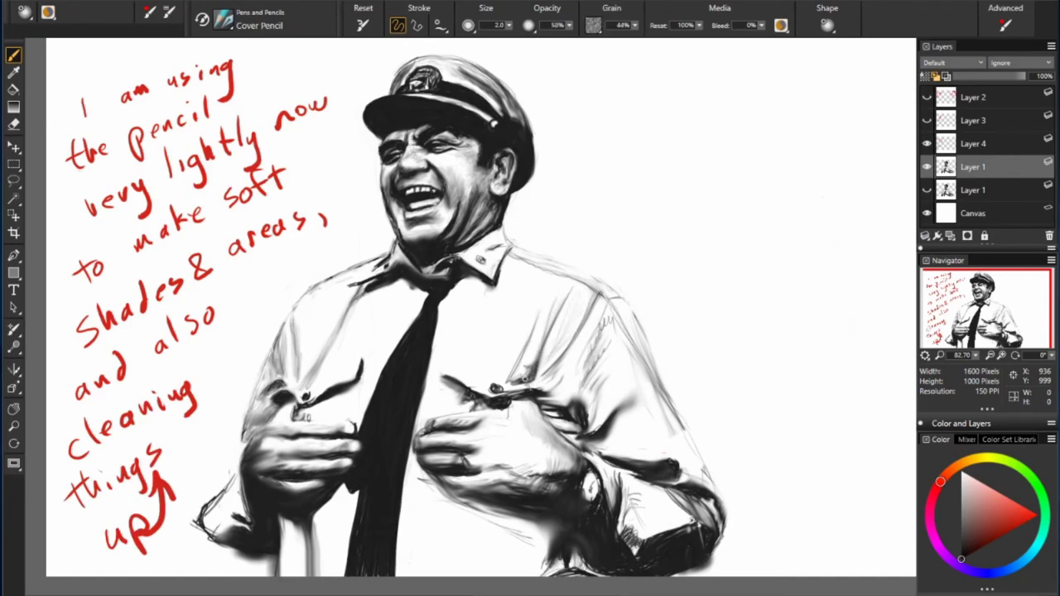
pyautogui.press('e')
pyautogui.press('e')
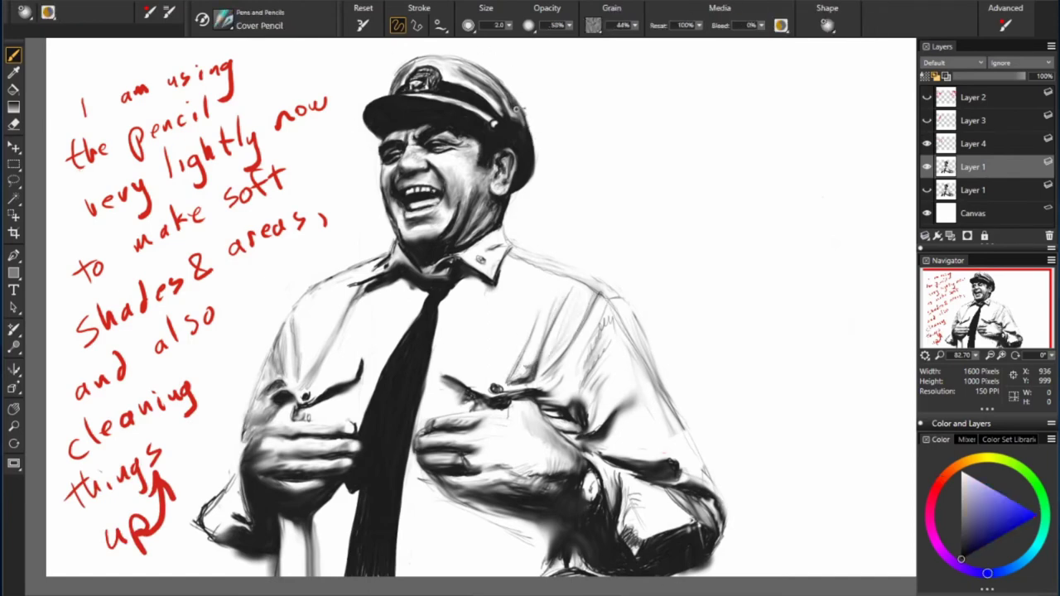
pyautogui.moveTo(517, 108); pyautogui.dragTo(484, 64)
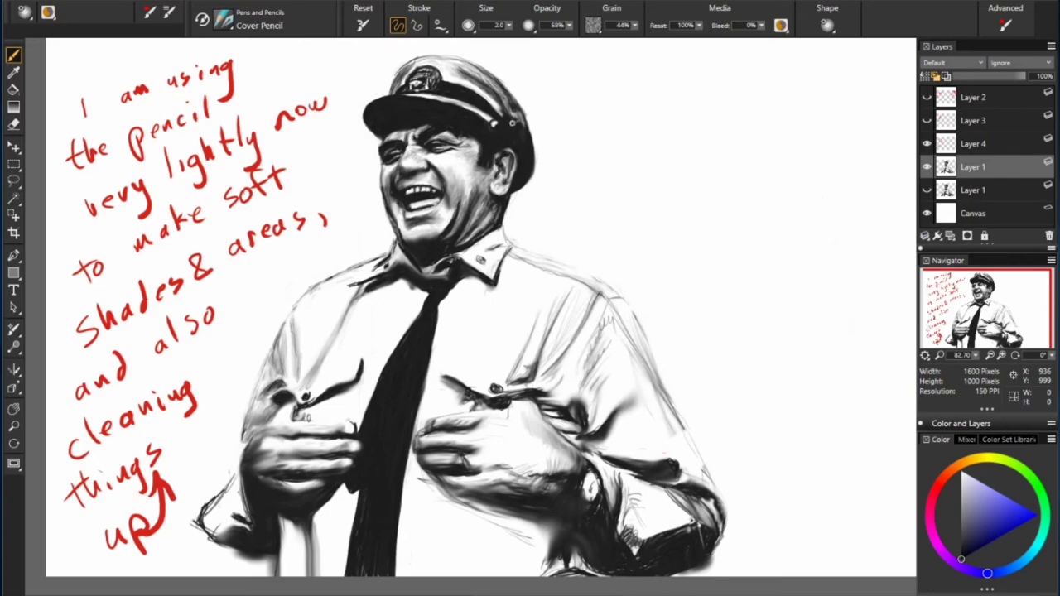
pyautogui.press('e')
pyautogui.press('e')
pyautogui.press('e')
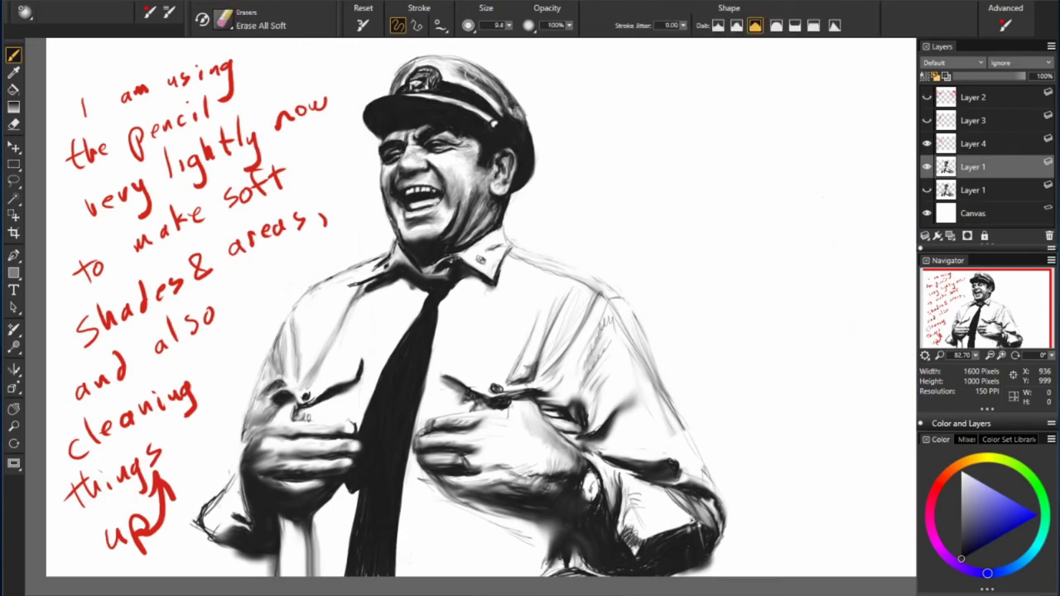
pyautogui.press('e')
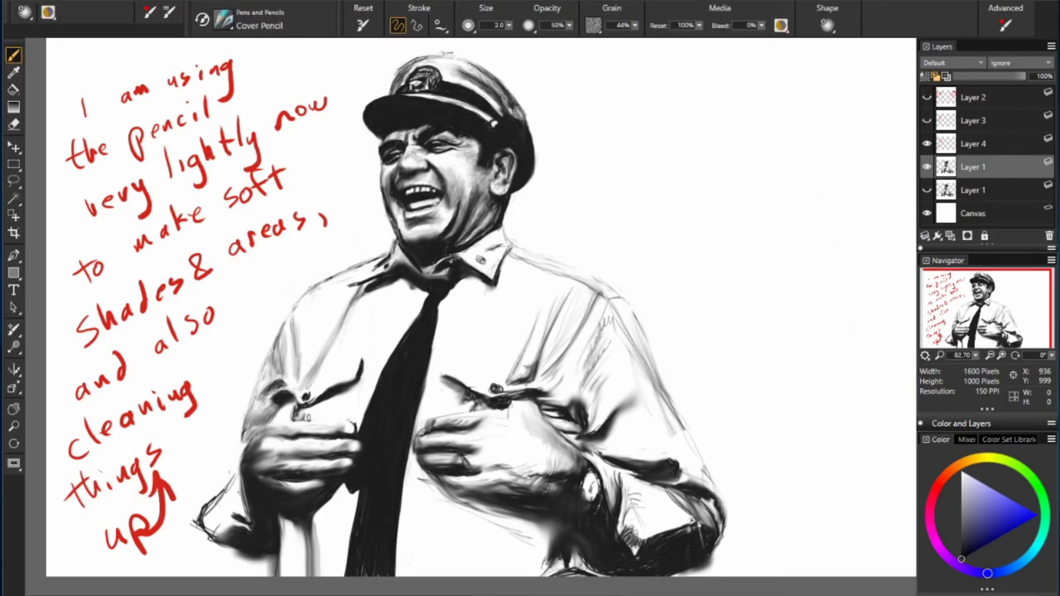
pyautogui.moveTo(447, 53)
pyautogui.mouseDown()
pyautogui.moveTo(468, 79)
pyautogui.moveTo(500, 81)
pyautogui.mouseUp()
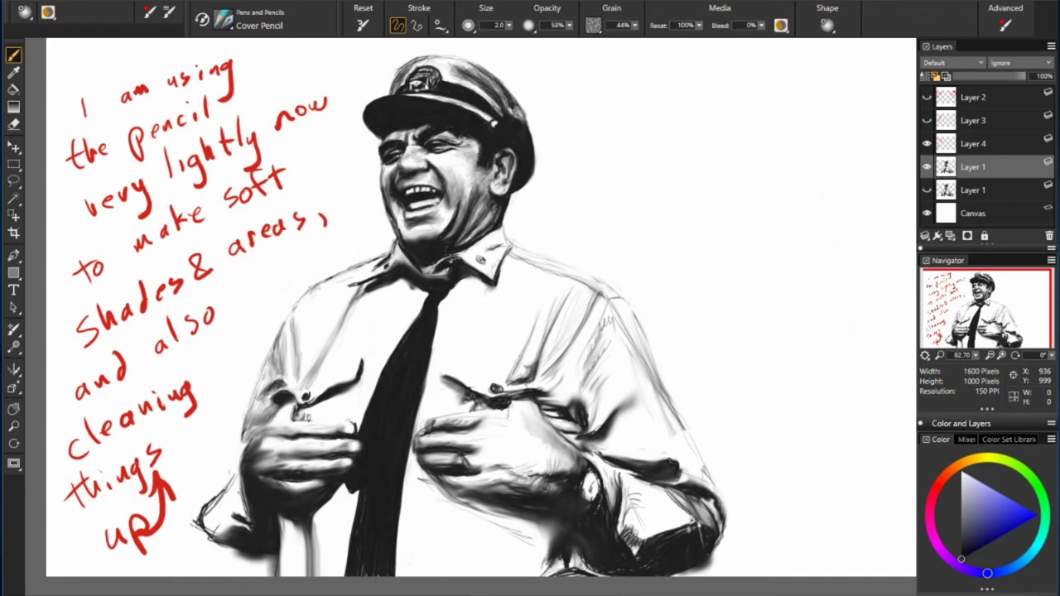
pyautogui.press('e')
pyautogui.press('e')
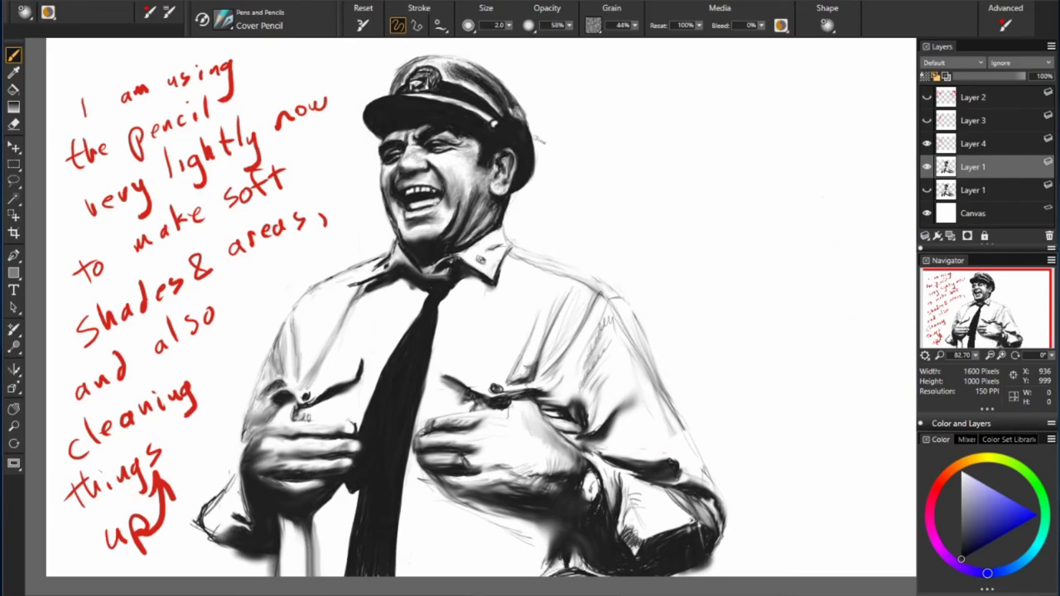
pyautogui.press('e')
pyautogui.press('e')
pyautogui.press('e')
pyautogui.press('e')
pyautogui.press('e')
pyautogui.press('e')
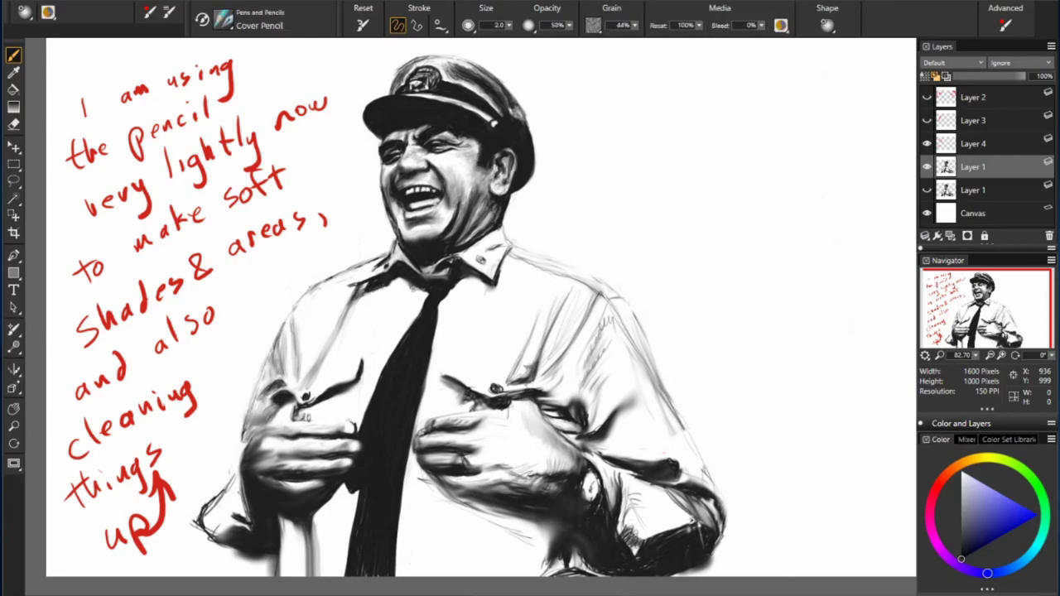
pyautogui.press('e')
pyautogui.press('e')
pyautogui.press('e')
pyautogui.press('e')
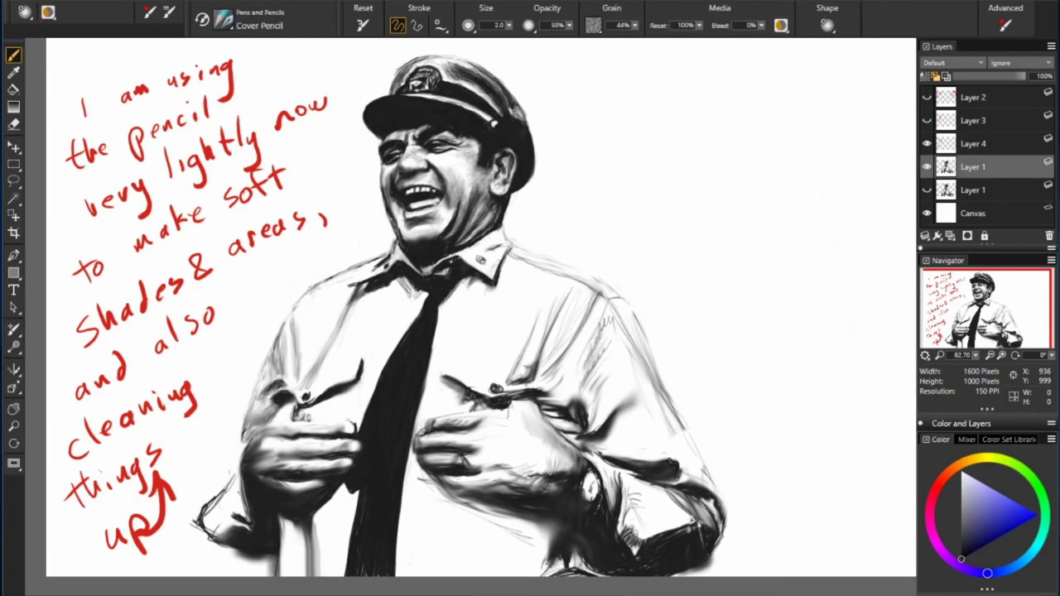
pyautogui.press('e')
pyautogui.press('e')
pyautogui.press('e')
pyautogui.press('e')
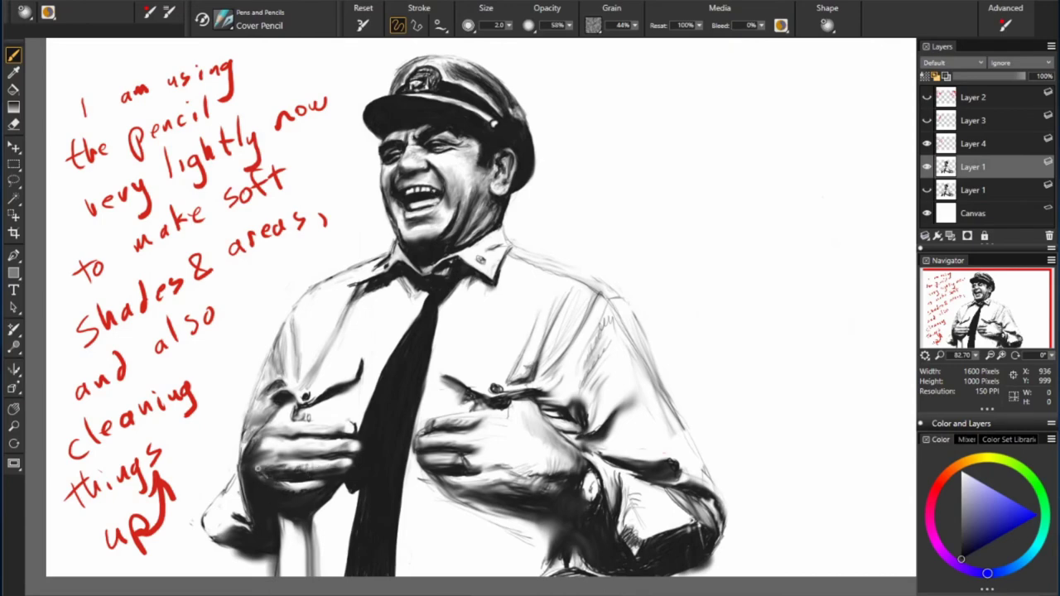
# Step: Darken the left hand's shading and shade the lower-left arm and area below the hand
pyautogui.moveTo(277, 457)
pyautogui.mouseDown()
pyautogui.moveTo(341, 447)
pyautogui.moveTo(280, 452)
pyautogui.moveTo(257, 442)
pyautogui.moveTo(325, 430)
pyautogui.mouseUp()
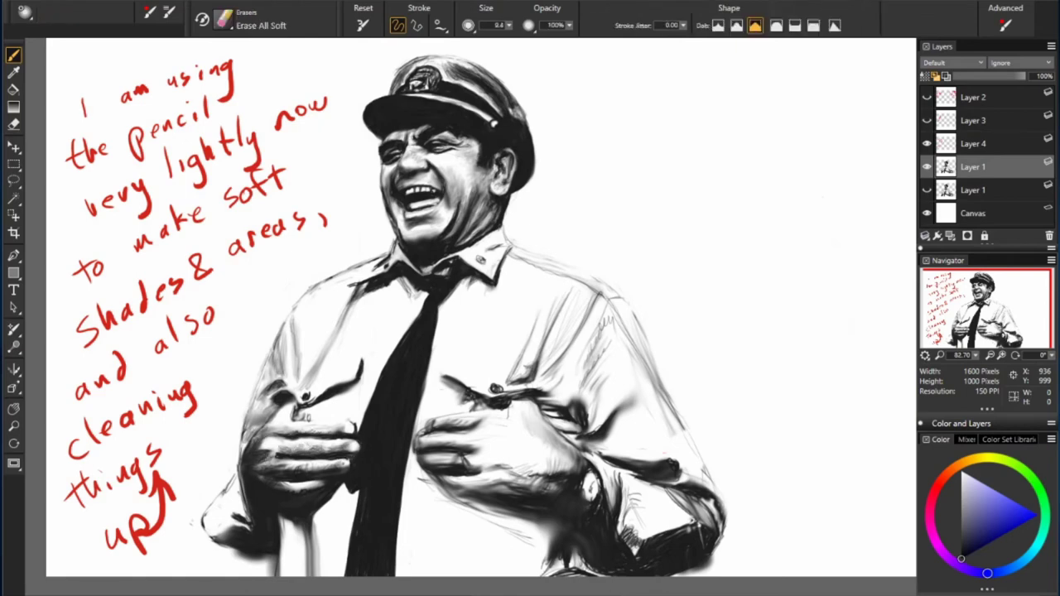
pyautogui.moveTo(290, 436); pyautogui.dragTo(270, 452)
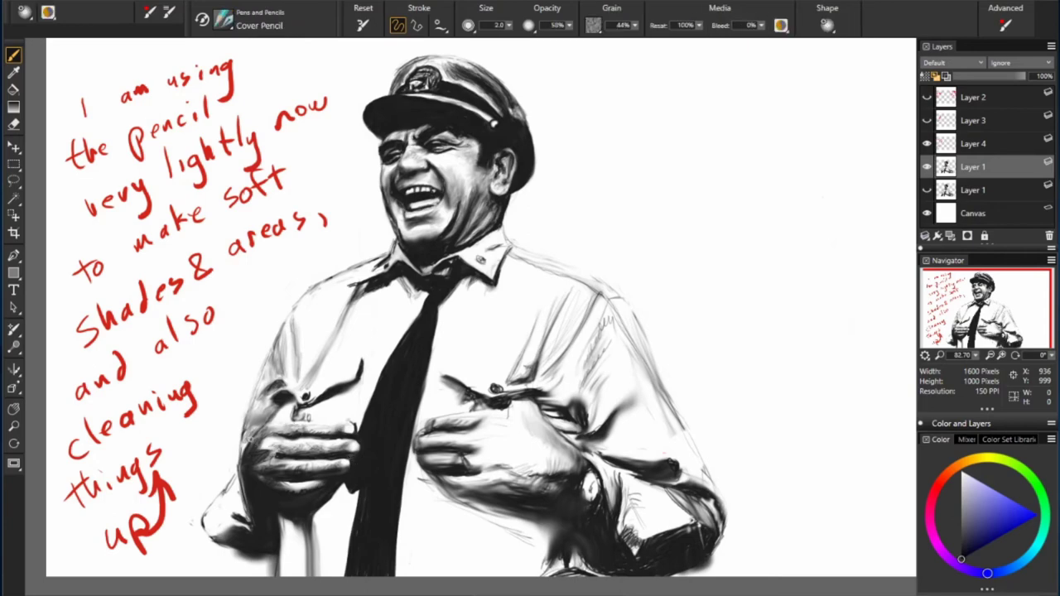
pyautogui.moveTo(253, 438)
pyautogui.mouseDown()
pyautogui.moveTo(242, 507)
pyautogui.moveTo(228, 515)
pyautogui.moveTo(222, 505)
pyautogui.mouseUp()
pyautogui.moveTo(308, 526)
pyautogui.mouseDown()
pyautogui.moveTo(287, 570)
pyautogui.moveTo(298, 576)
pyautogui.moveTo(284, 547)
pyautogui.moveTo(293, 576)
pyautogui.mouseUp()
pyautogui.moveTo(329, 505)
pyautogui.mouseDown()
pyautogui.moveTo(328, 574)
pyautogui.moveTo(318, 576)
pyautogui.moveTo(336, 555)
pyautogui.mouseUp()
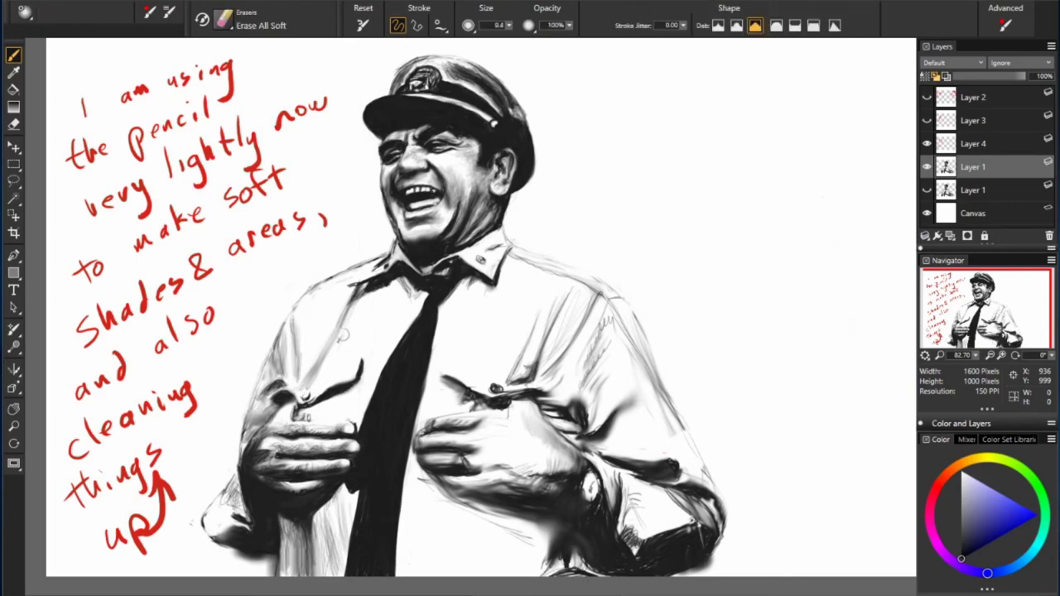
# Step: Soft-erase to lighten the hand's edge and a small patch on the hand
pyautogui.press('b')
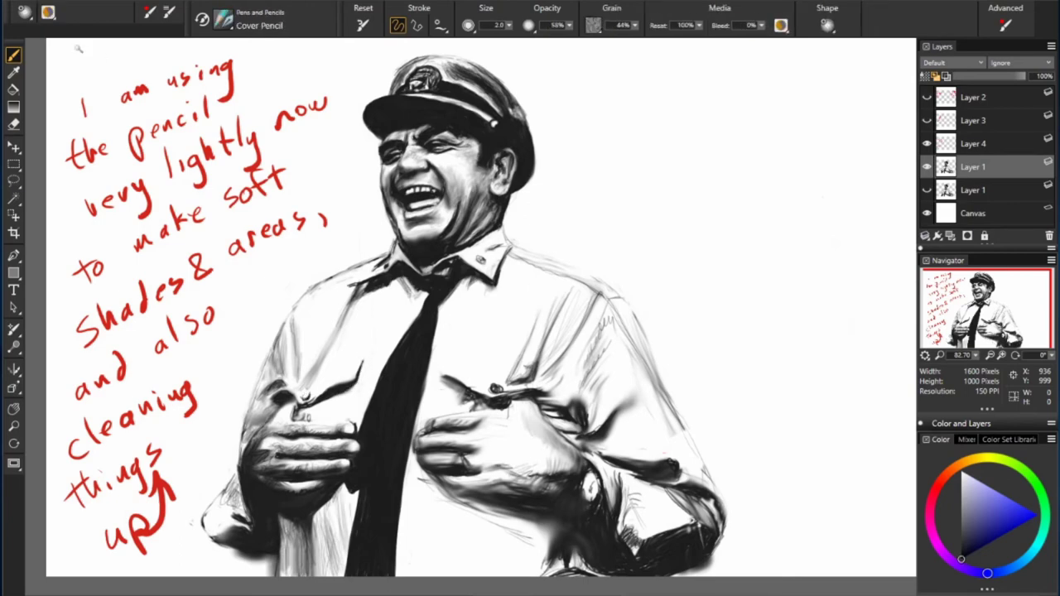
pyautogui.press('e')
pyautogui.press('p')
pyautogui.press('e')
pyautogui.press('p')
pyautogui.press('e')
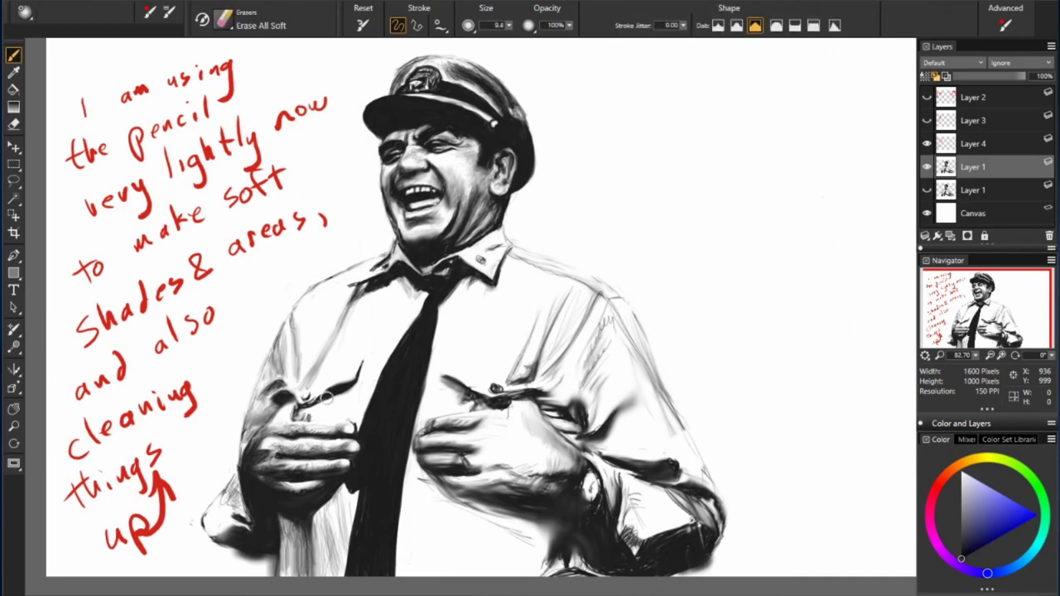
pyautogui.press('p')
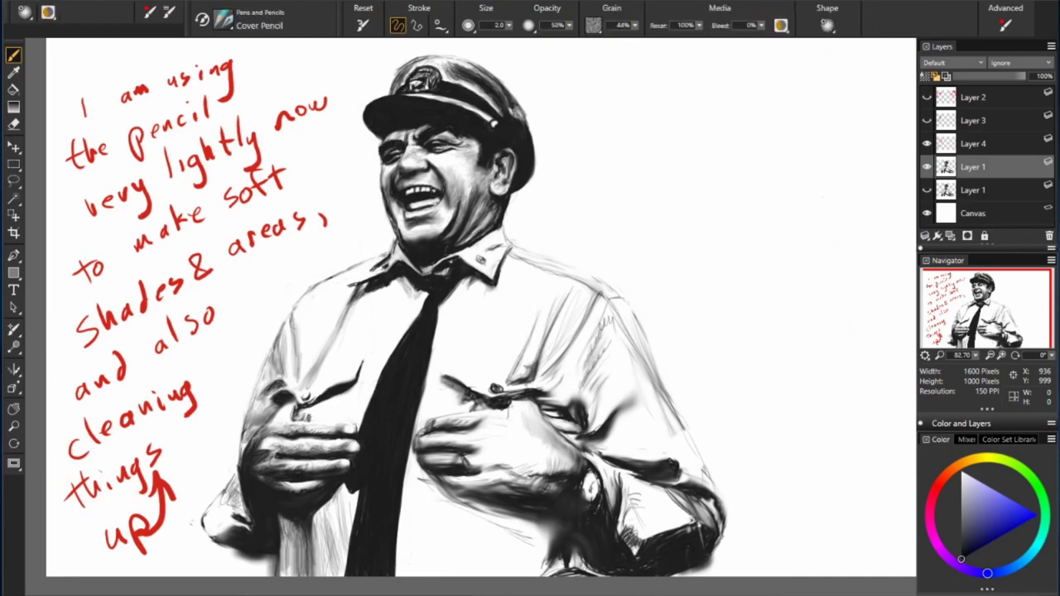
pyautogui.press('e')
pyautogui.press('p')
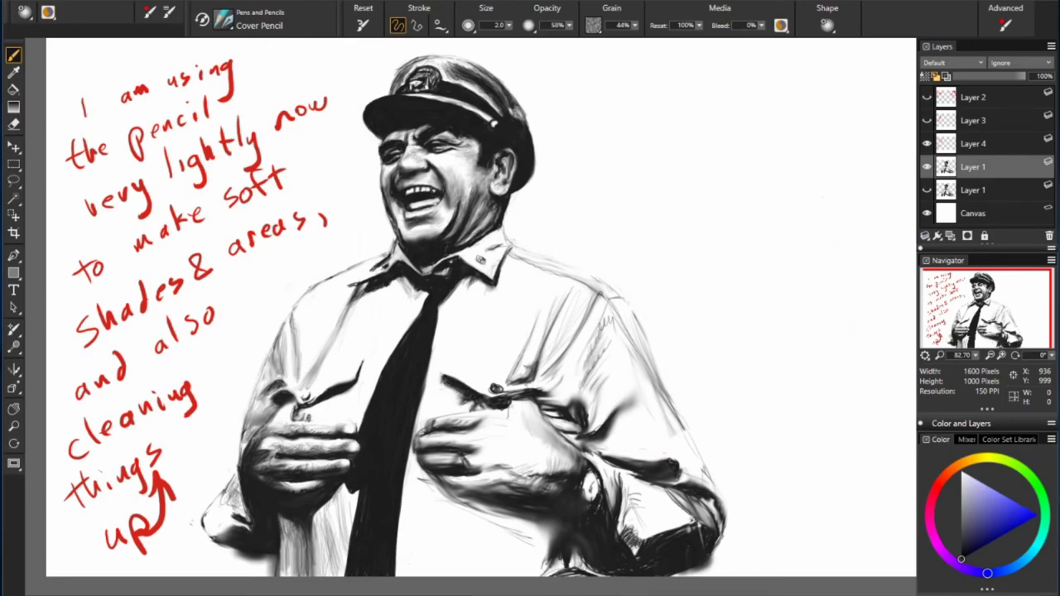
pyautogui.press('e')
pyautogui.press('p')
pyautogui.press('e')
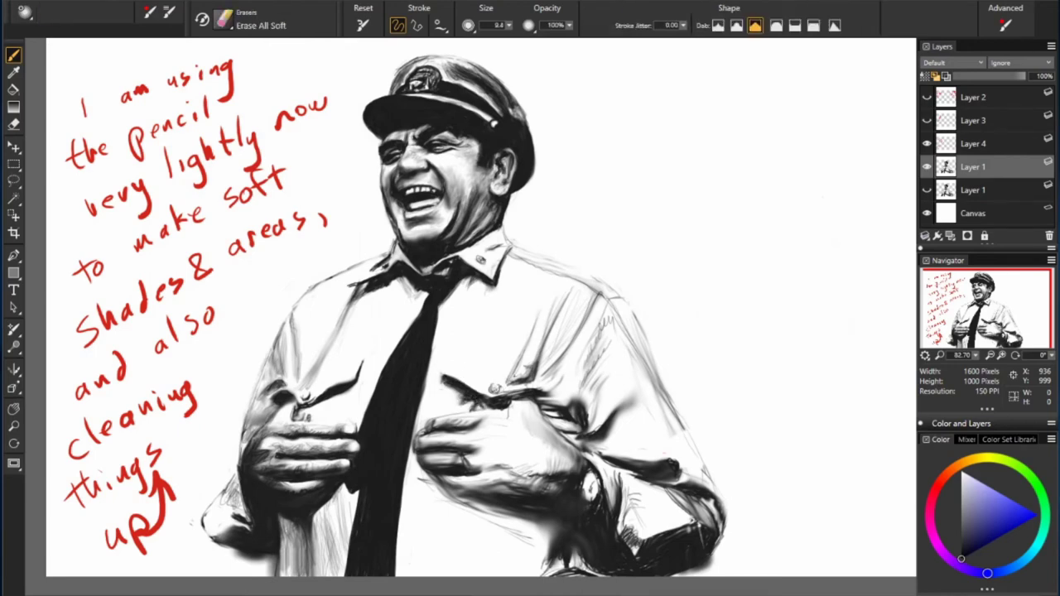
pyautogui.press('p')
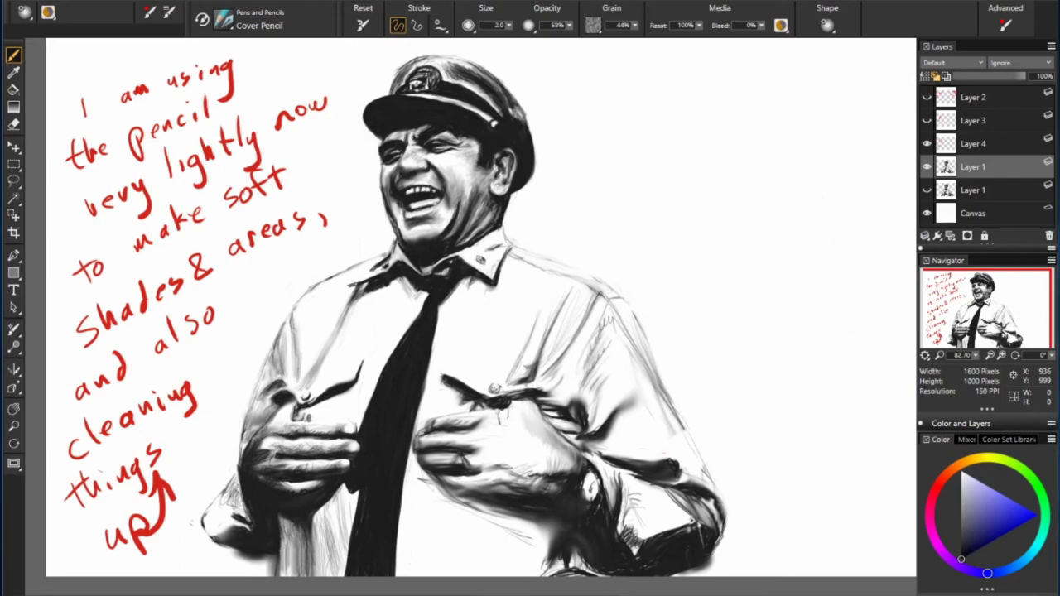
pyautogui.press('e')
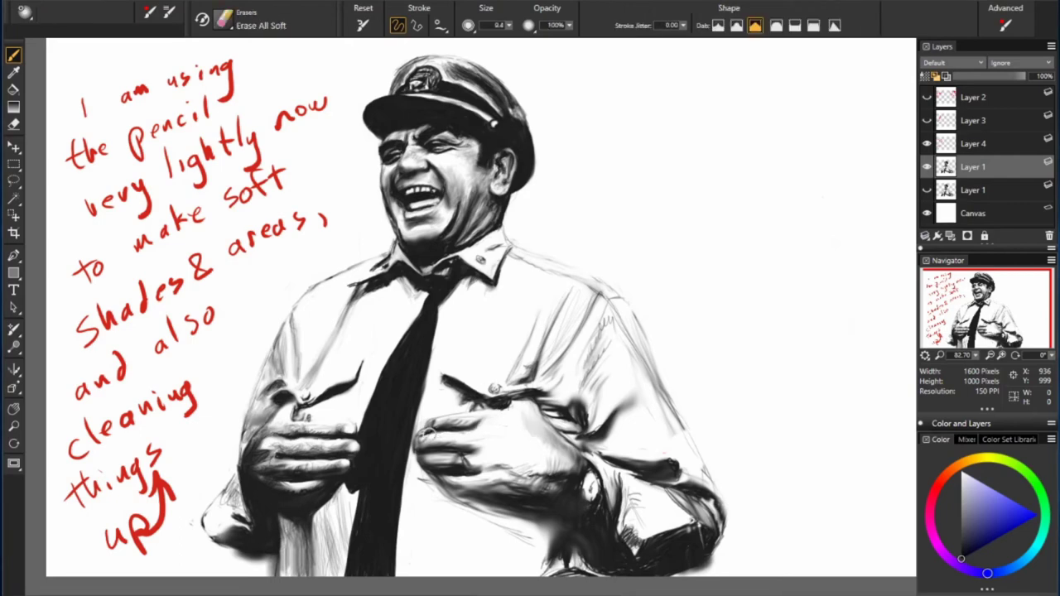
pyautogui.moveTo(427, 436); pyautogui.dragTo(419, 439)
pyautogui.moveTo(458, 485); pyautogui.dragTo(468, 484)
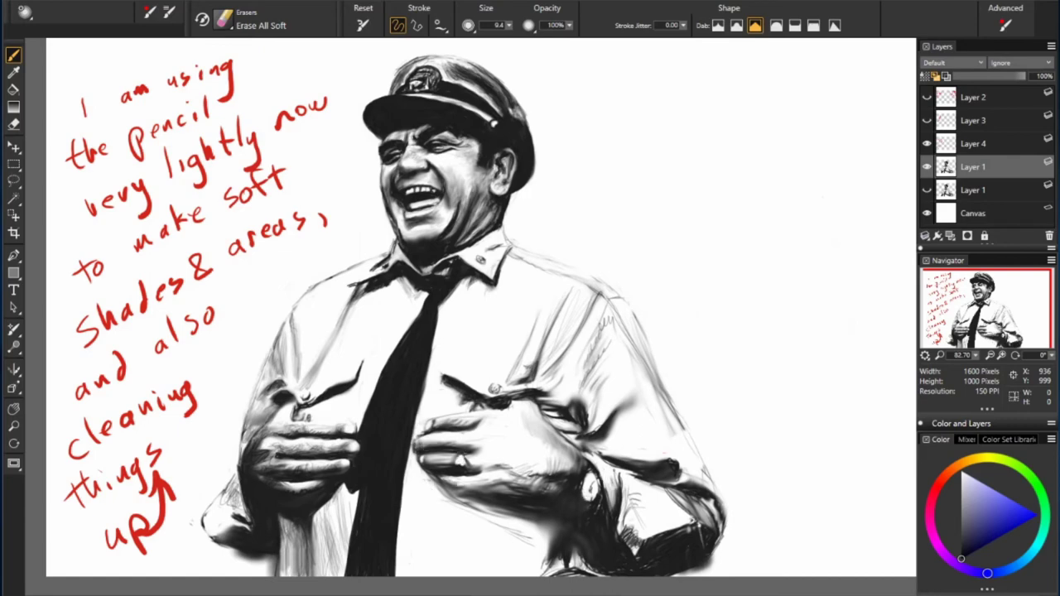
# Step: Darken the upper sleeve with pencil hatching and lighten a small spot near the watch
pyautogui.press('b')
pyautogui.moveTo(613, 315); pyautogui.dragTo(590, 373)
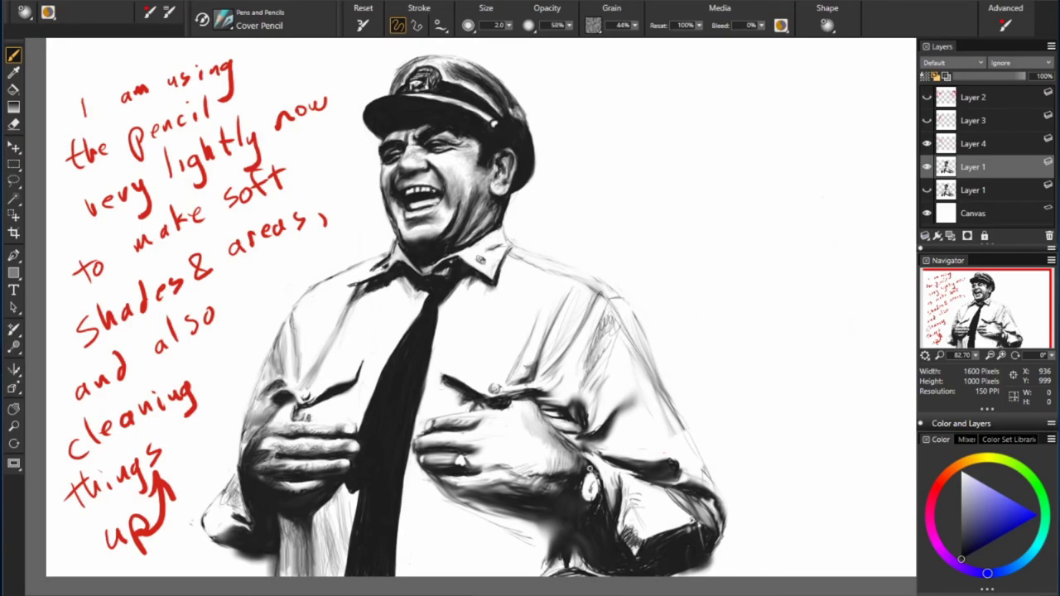
pyautogui.press('e')
pyautogui.press('b')
pyautogui.moveTo(584, 465); pyautogui.dragTo(598, 509)
pyautogui.press('e')
pyautogui.press('b')
# Step: Add small dark pencil strokes on the hand near the ring, with eraser touch-ups
pyautogui.moveTo(491, 462)
pyautogui.mouseDown()
pyautogui.moveTo(470, 475)
pyautogui.moveTo(454, 463)
pyautogui.moveTo(457, 501)
pyautogui.moveTo(520, 489)
pyautogui.moveTo(533, 496)
pyautogui.mouseUp()
pyautogui.press('e')
pyautogui.press('b')
pyautogui.press('e')
pyautogui.press('b')
pyautogui.press('e')
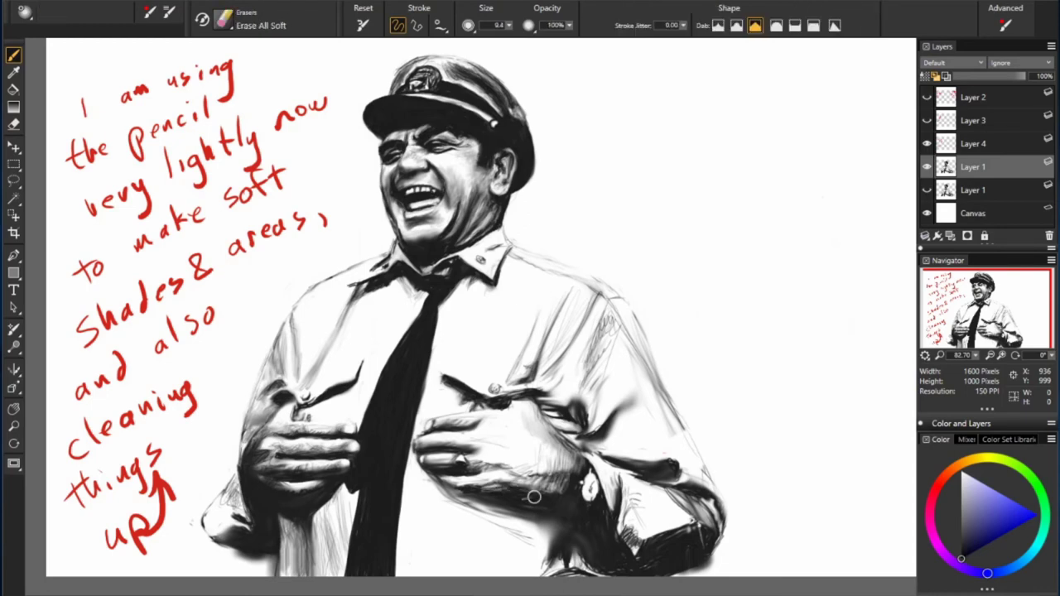
pyautogui.press('b')
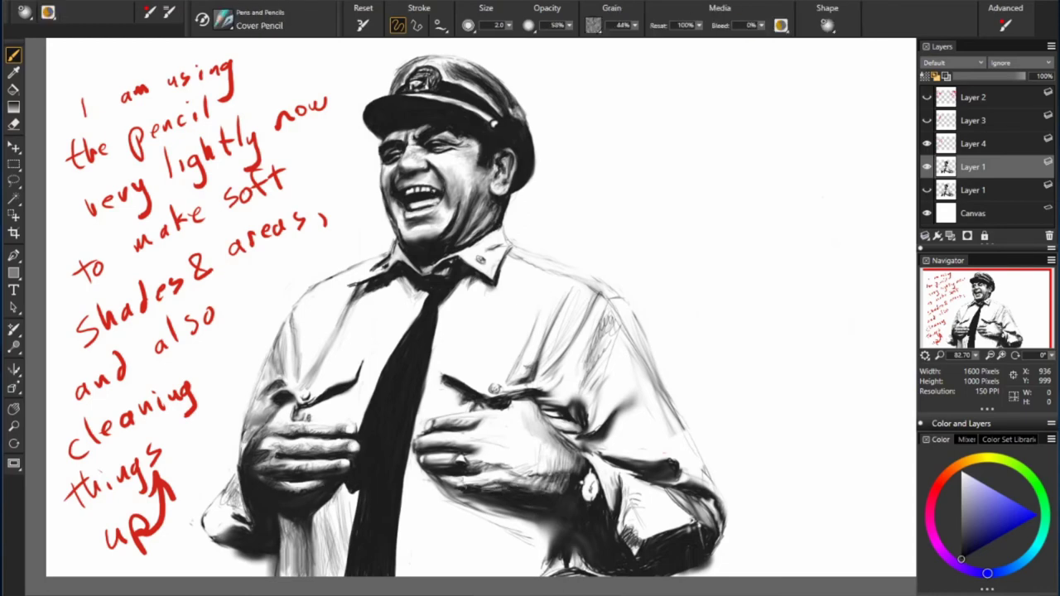
# Step: Add faint vertical hatching to the shirt below the hands and lightly over the hand
pyautogui.press('e')
pyautogui.press('b')
pyautogui.moveTo(451, 504)
pyautogui.mouseDown()
pyautogui.moveTo(497, 520)
pyautogui.moveTo(470, 575)
pyautogui.mouseUp()
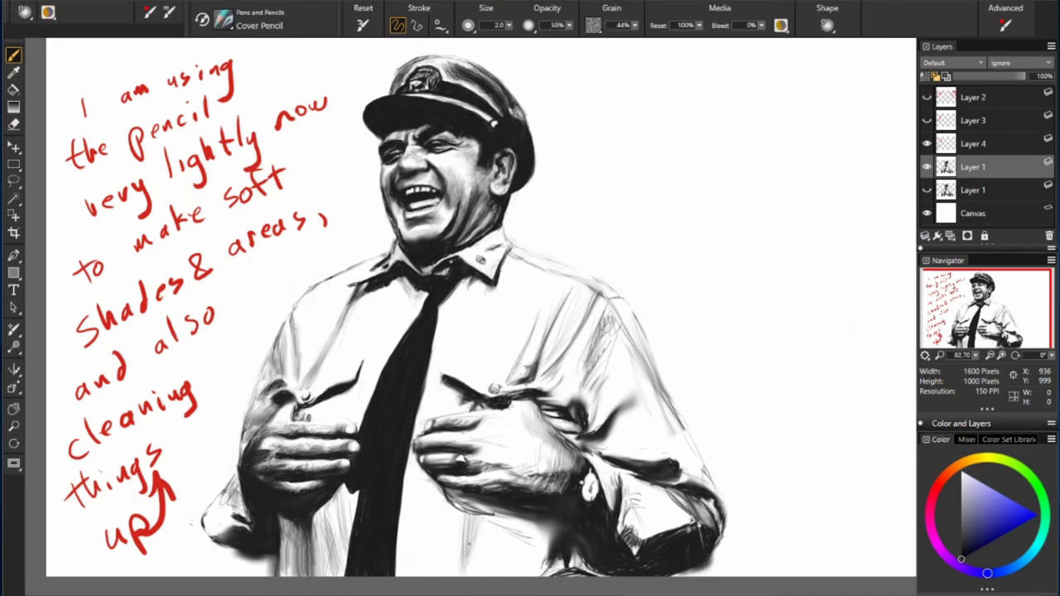
pyautogui.moveTo(499, 513)
pyautogui.mouseDown()
pyautogui.moveTo(506, 562)
pyautogui.moveTo(535, 563)
pyautogui.mouseUp()
pyautogui.moveTo(545, 525); pyautogui.dragTo(554, 573)
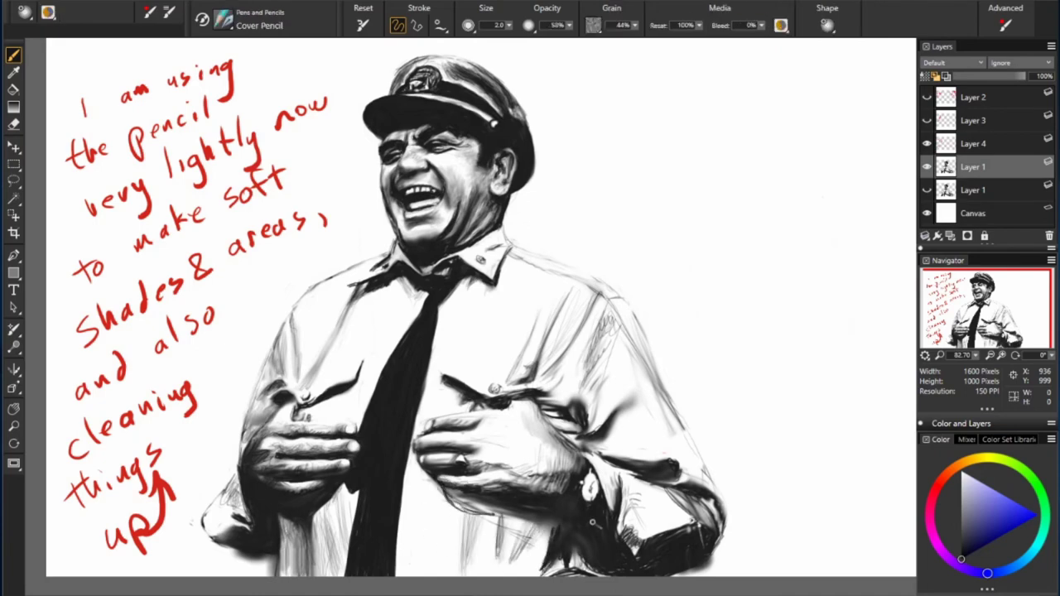
pyautogui.moveTo(580, 536); pyautogui.dragTo(589, 552)
pyautogui.moveTo(546, 445); pyautogui.dragTo(529, 487)
pyautogui.moveTo(522, 419)
pyautogui.mouseDown()
pyautogui.moveTo(548, 472)
pyautogui.moveTo(569, 457)
pyautogui.moveTo(497, 442)
pyautogui.moveTo(501, 432)
pyautogui.moveTo(487, 443)
pyautogui.mouseUp()
# Step: Darken the back of the hand, wrist and cuff with small hatching strokes
pyautogui.moveTo(476, 419); pyautogui.dragTo(437, 410)
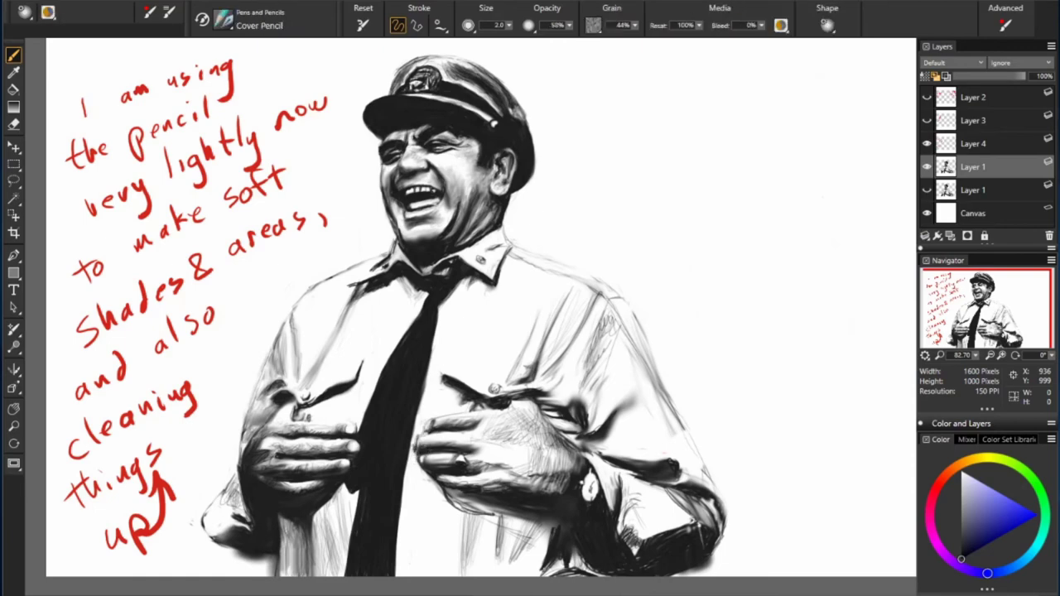
pyautogui.moveTo(480, 431); pyautogui.dragTo(457, 450)
pyautogui.moveTo(458, 436); pyautogui.dragTo(425, 443)
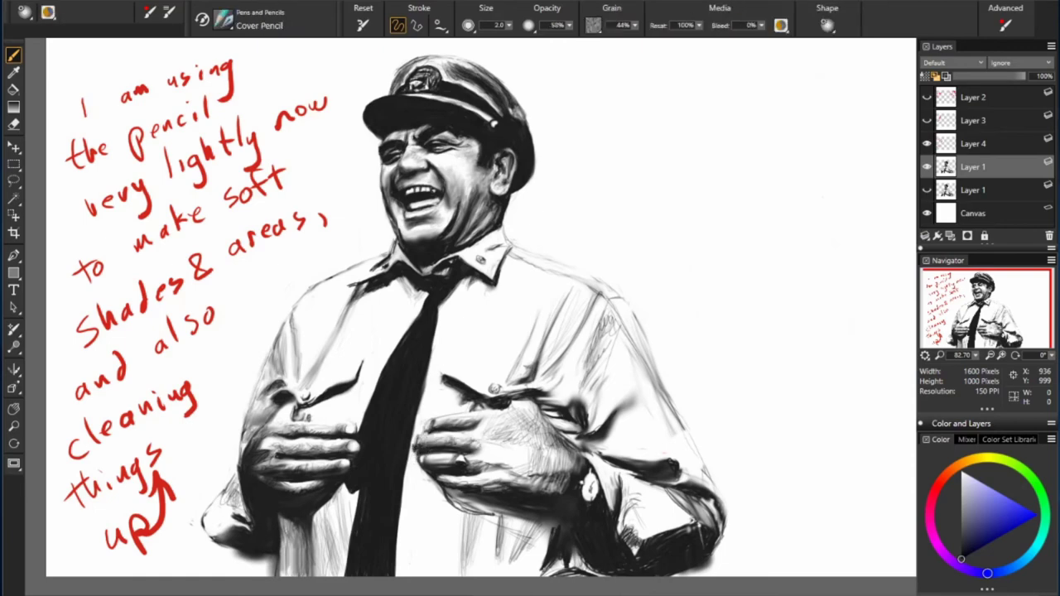
pyautogui.moveTo(502, 443); pyautogui.dragTo(476, 452)
pyautogui.moveTo(533, 461)
pyautogui.mouseDown()
pyautogui.moveTo(538, 472)
pyautogui.moveTo(513, 472)
pyautogui.moveTo(538, 478)
pyautogui.moveTo(527, 492)
pyautogui.moveTo(538, 512)
pyautogui.moveTo(513, 482)
pyautogui.moveTo(514, 447)
pyautogui.moveTo(471, 458)
pyautogui.moveTo(477, 444)
pyautogui.mouseUp()
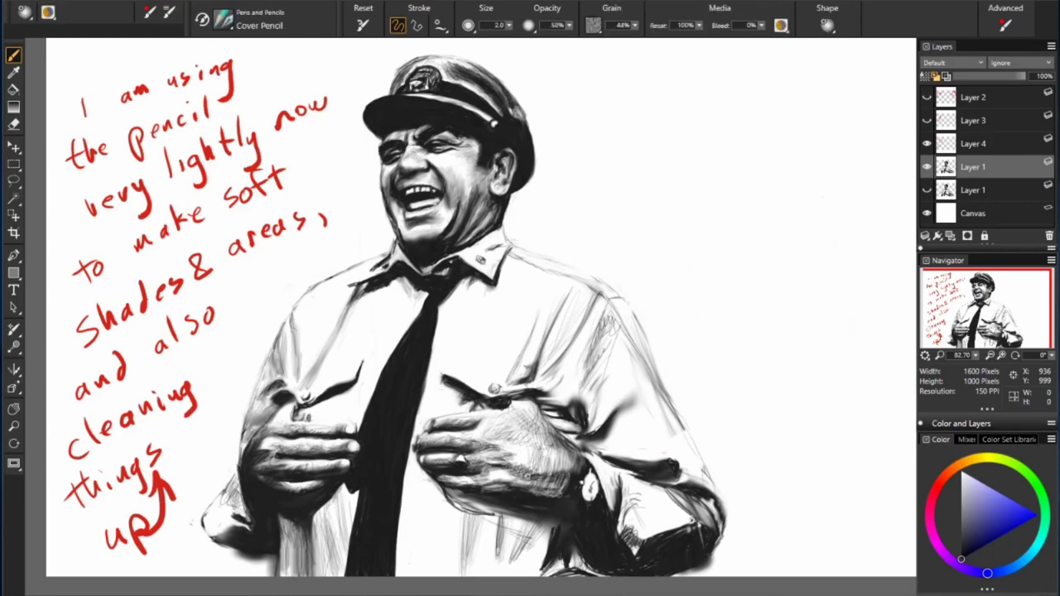
pyautogui.moveTo(485, 478)
pyautogui.mouseDown()
pyautogui.moveTo(563, 467)
pyautogui.moveTo(580, 436)
pyautogui.moveTo(538, 398)
pyautogui.mouseUp()
# Step: Shade the sleeve, elbow and the shirt below the left hand with light hatching
pyautogui.moveTo(617, 417); pyautogui.dragTo(649, 379)
pyautogui.moveTo(646, 442); pyautogui.dragTo(676, 404)
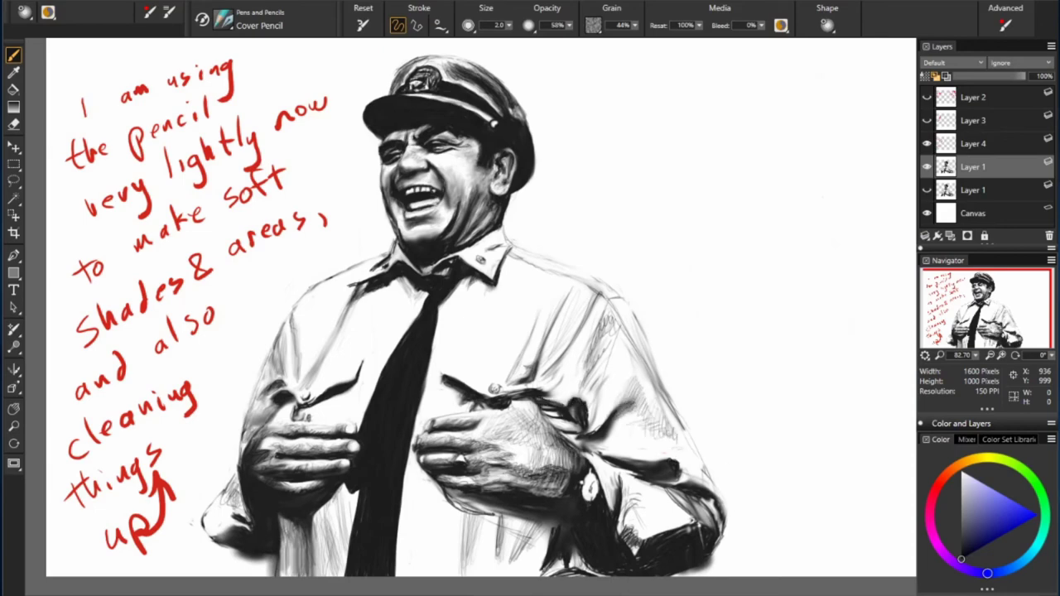
pyautogui.moveTo(662, 478); pyautogui.dragTo(626, 462)
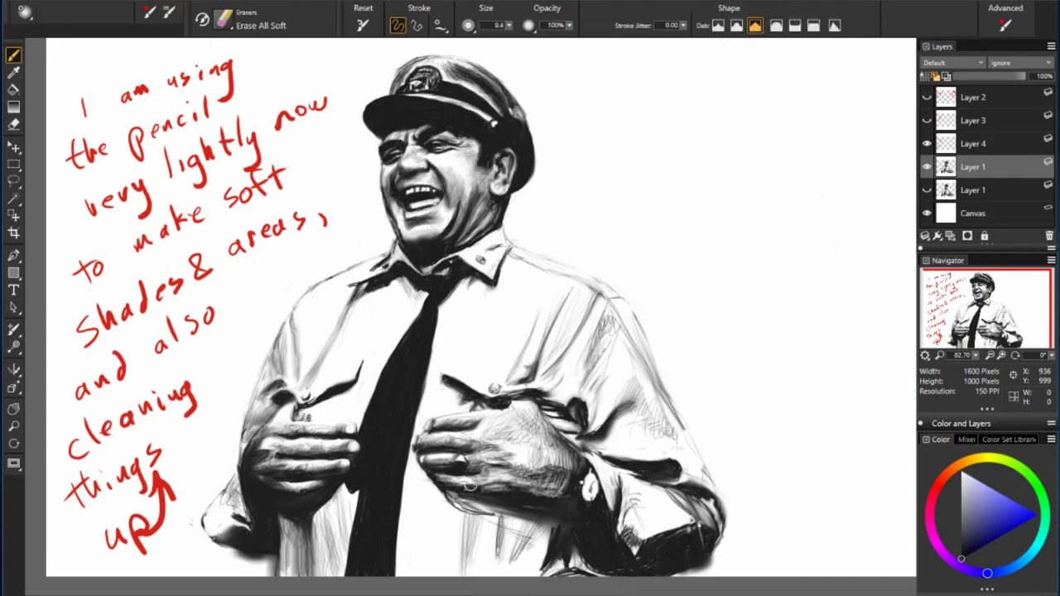
pyautogui.moveTo(449, 495)
pyautogui.mouseDown()
pyautogui.moveTo(503, 520)
pyautogui.moveTo(539, 515)
pyautogui.moveTo(540, 504)
pyautogui.mouseUp()
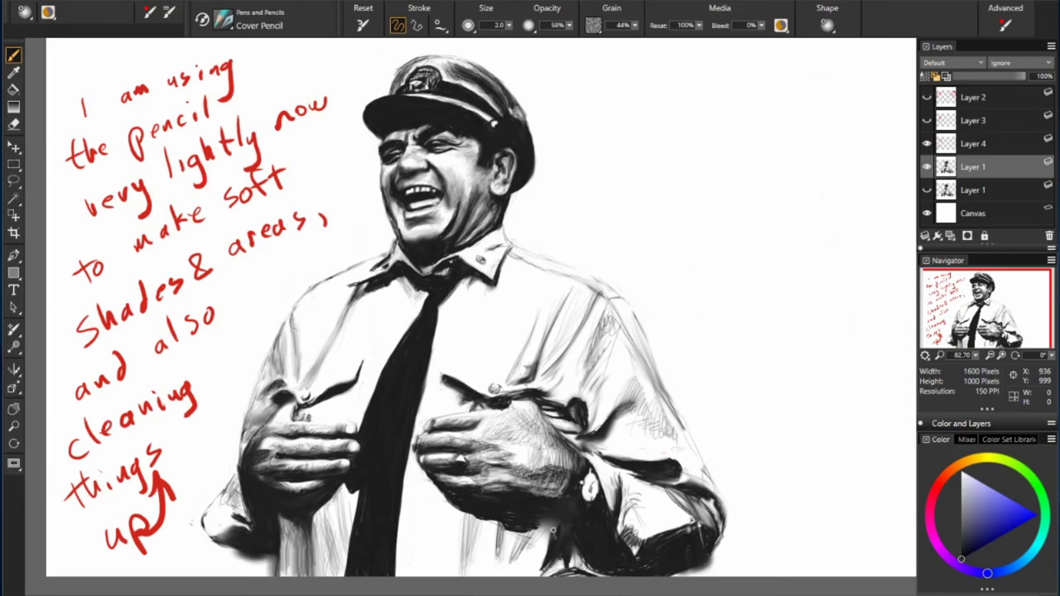
pyautogui.moveTo(512, 561)
pyautogui.mouseDown()
pyautogui.moveTo(545, 525)
pyautogui.moveTo(530, 525)
pyautogui.moveTo(559, 527)
pyautogui.moveTo(528, 538)
pyautogui.moveTo(550, 532)
pyautogui.mouseUp()
pyautogui.moveTo(542, 573); pyautogui.dragTo(572, 549)
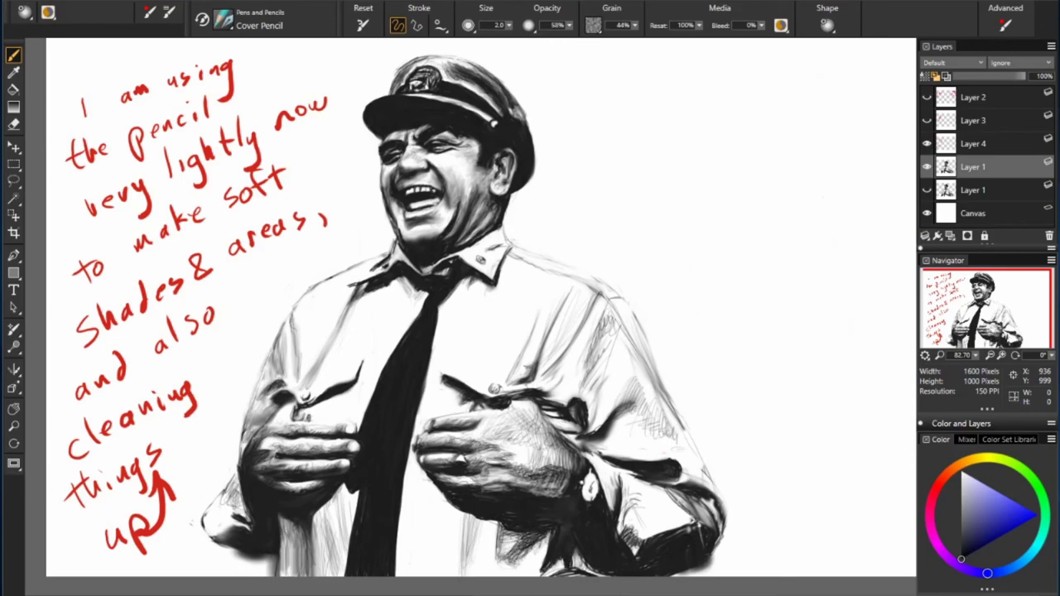
pyautogui.moveTo(616, 426); pyautogui.dragTo(639, 399)
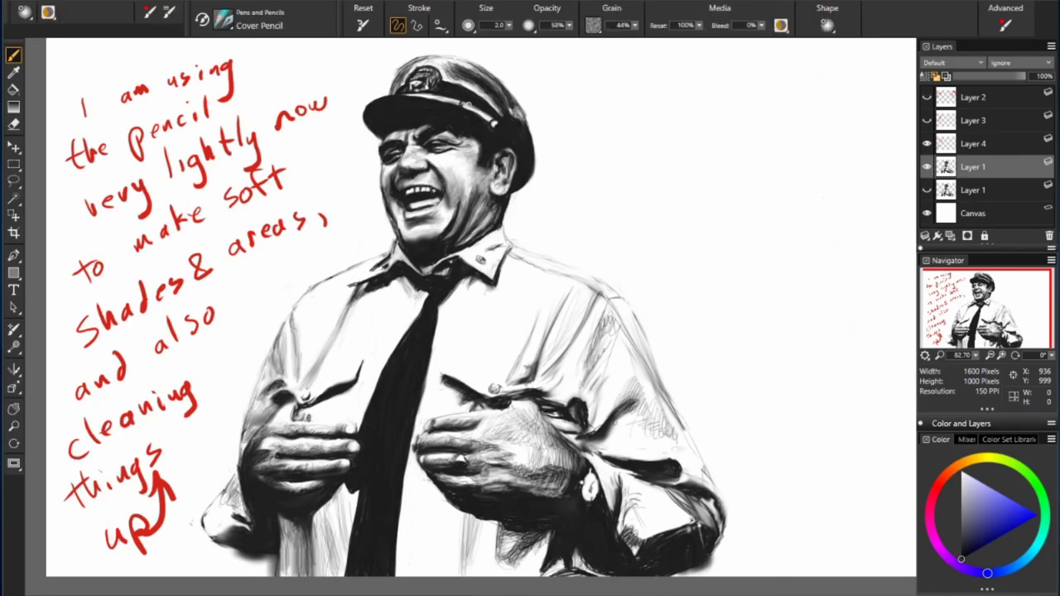
# Step: Darken a small spot on the hat band and add a faint stroke along the sleeve edge
pyautogui.moveTo(453, 118); pyautogui.dragTo(454, 106)
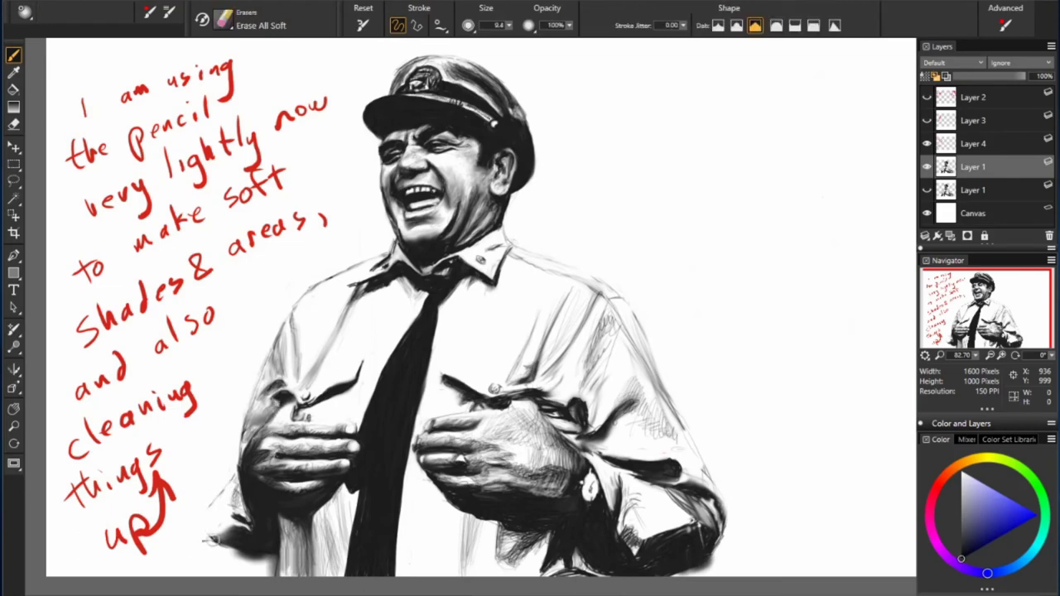
pyautogui.moveTo(209, 534); pyautogui.dragTo(202, 518)
pyautogui.press('/')
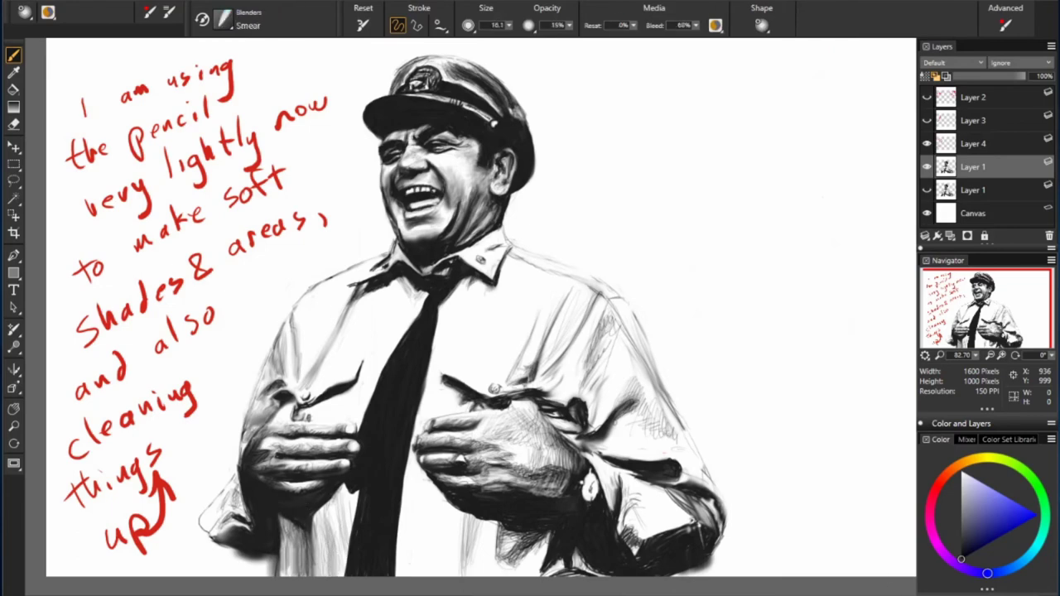
# Step: Smear the shading near the left hand, then hatch the lower shirt below the hands
pyautogui.moveTo(335, 402); pyautogui.dragTo(315, 405)
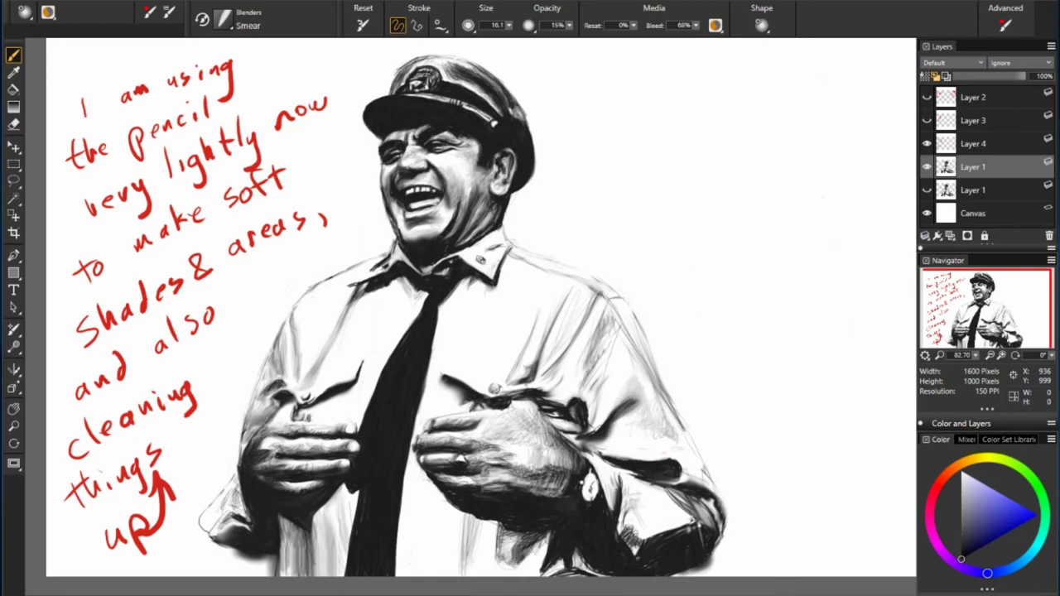
pyautogui.press('b')
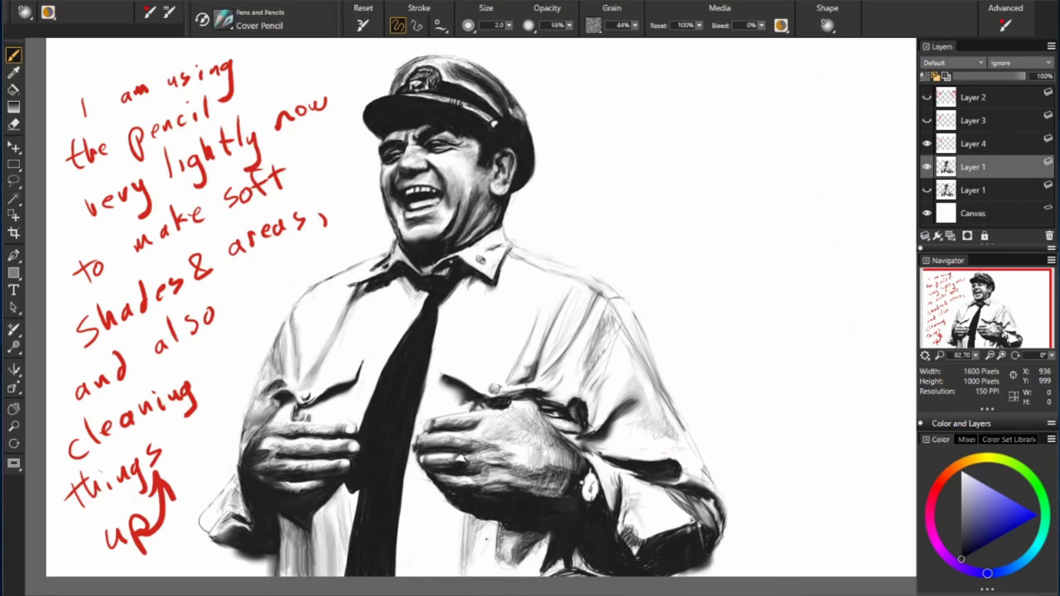
pyautogui.moveTo(439, 496); pyautogui.dragTo(451, 555)
pyautogui.moveTo(422, 472); pyautogui.dragTo(447, 567)
pyautogui.moveTo(439, 489)
pyautogui.mouseDown()
pyautogui.moveTo(468, 539)
pyautogui.moveTo(456, 575)
pyautogui.mouseUp()
pyautogui.moveTo(434, 518); pyautogui.dragTo(454, 577)
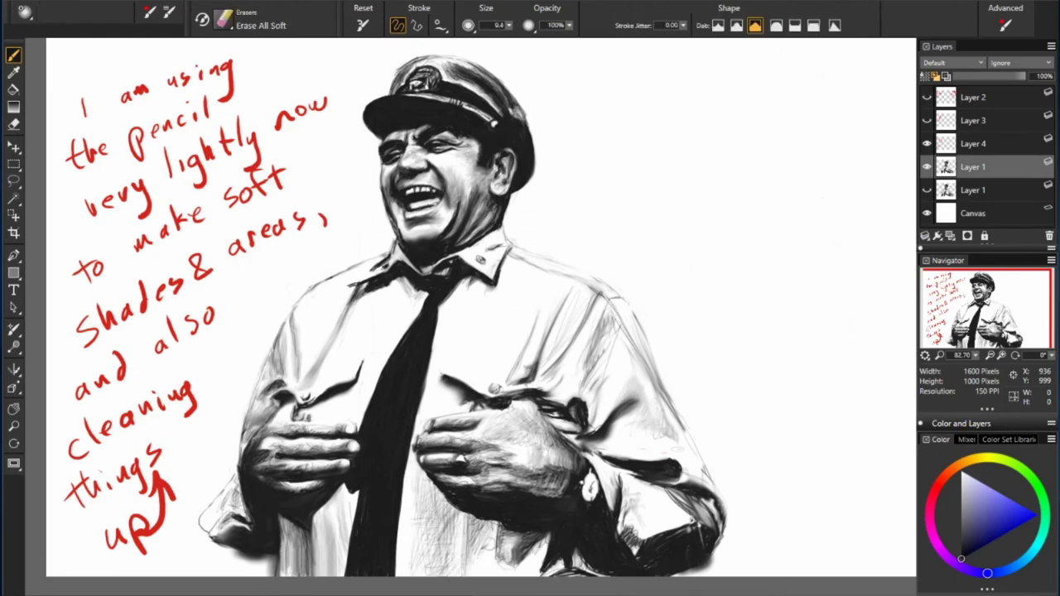
pyautogui.moveTo(430, 495); pyautogui.dragTo(444, 555)
pyautogui.moveTo(334, 493); pyautogui.dragTo(311, 576)
# Step: Soft-erase the lower shirt shading and darken the sleeve's edge
pyautogui.press('n')
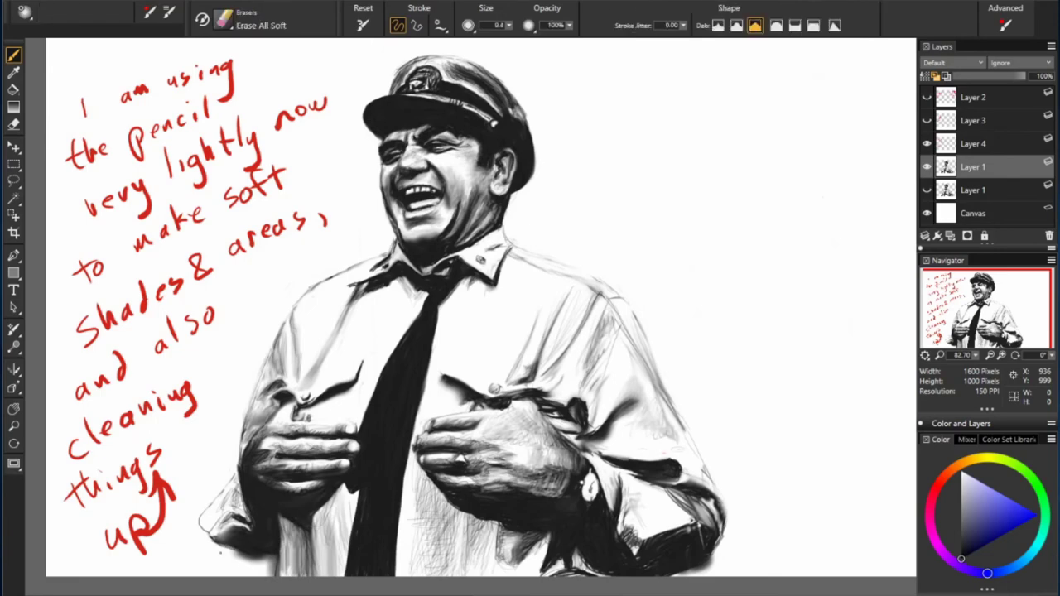
pyautogui.moveTo(232, 549); pyautogui.dragTo(263, 566)
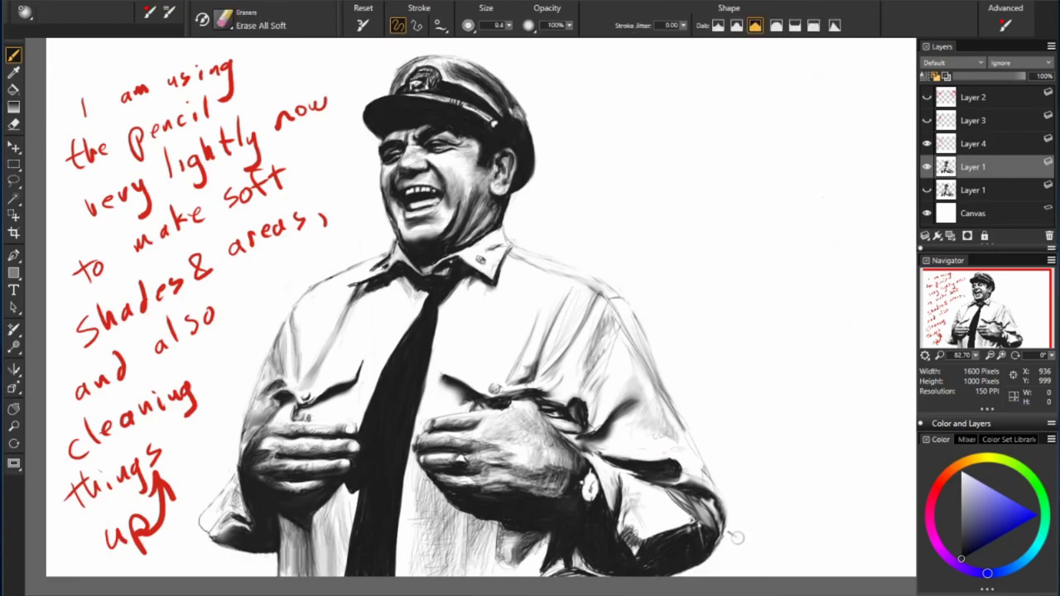
pyautogui.press('n')
pyautogui.moveTo(717, 495); pyautogui.dragTo(723, 518)
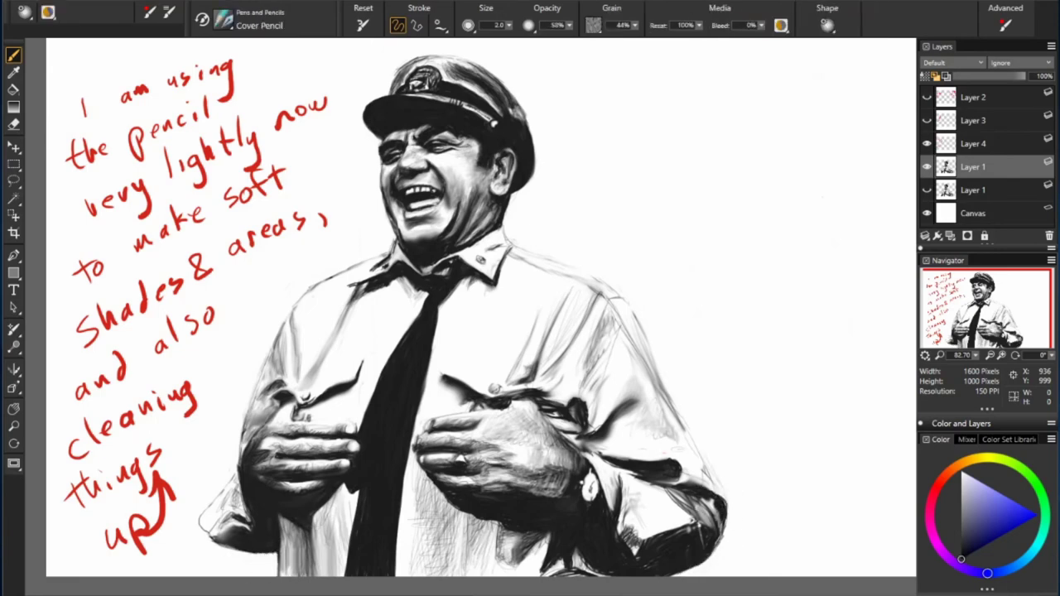
pyautogui.press('n')
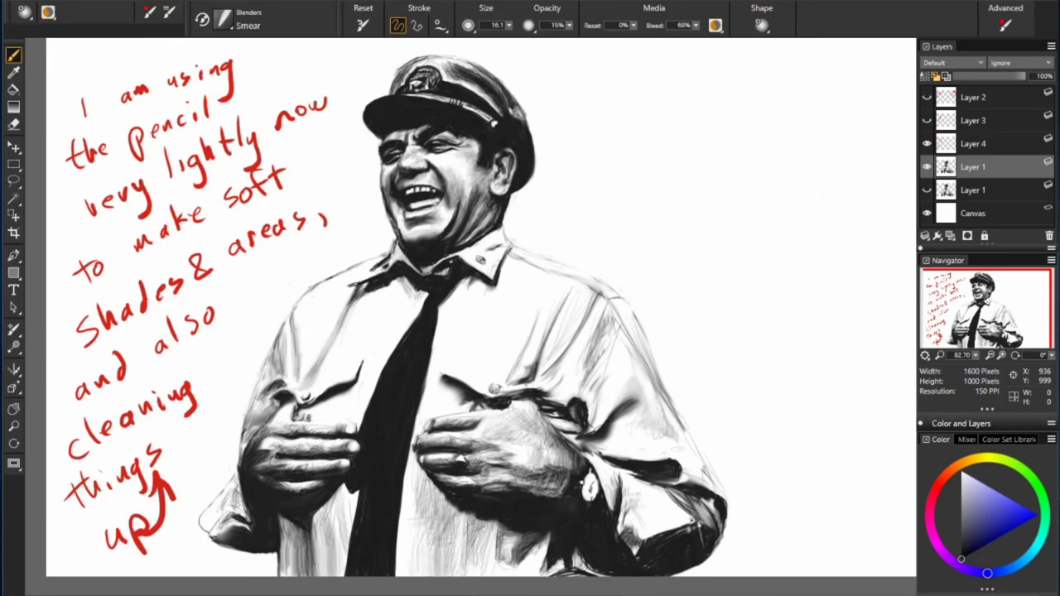
# Step: Add faint strokes and light hatching along the sleeve
pyautogui.press('b')
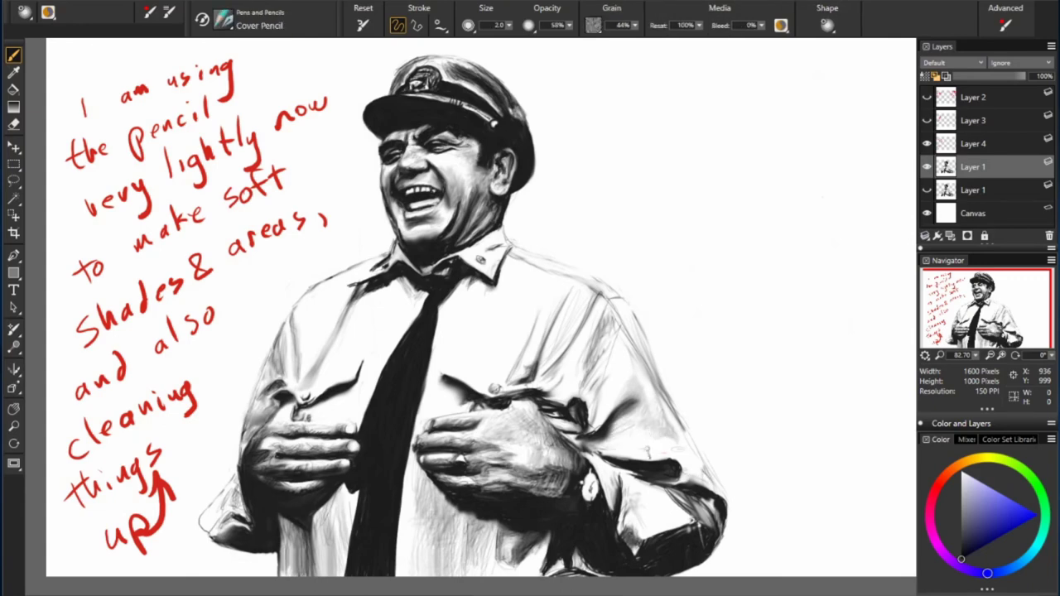
pyautogui.moveTo(590, 414); pyautogui.dragTo(605, 300)
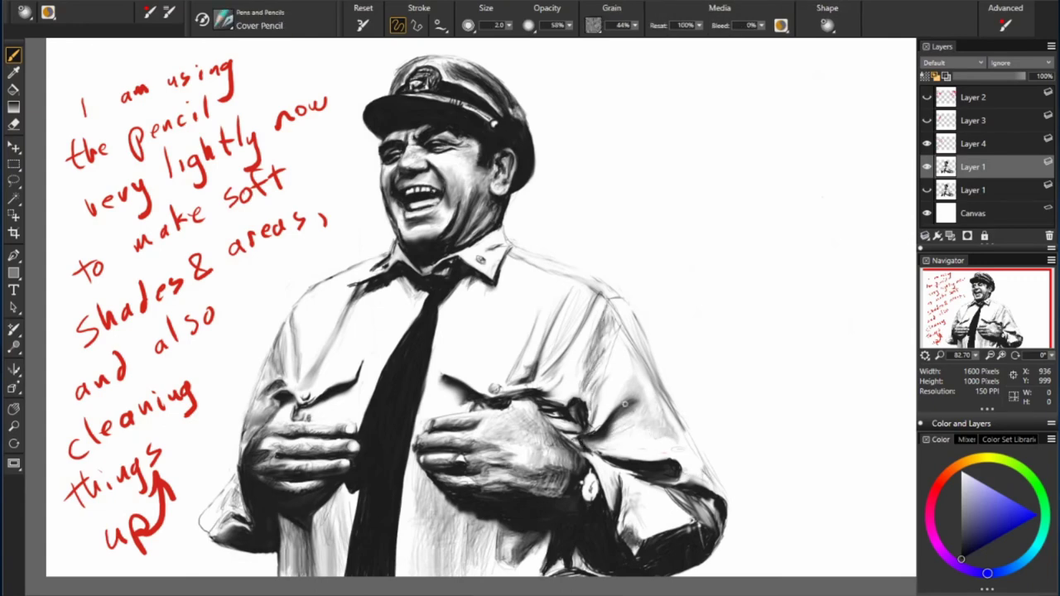
pyautogui.moveTo(629, 402); pyautogui.dragTo(612, 429)
pyautogui.moveTo(629, 373)
pyautogui.mouseDown()
pyautogui.moveTo(678, 458)
pyautogui.moveTo(694, 457)
pyautogui.moveTo(689, 482)
pyautogui.moveTo(723, 520)
pyautogui.mouseUp()
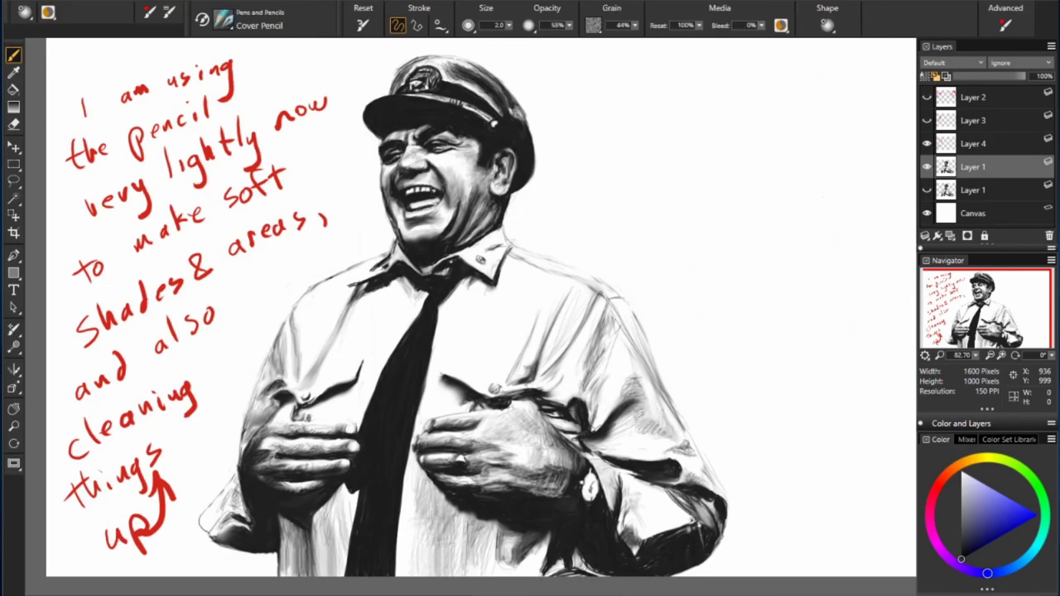
pyautogui.press('b')
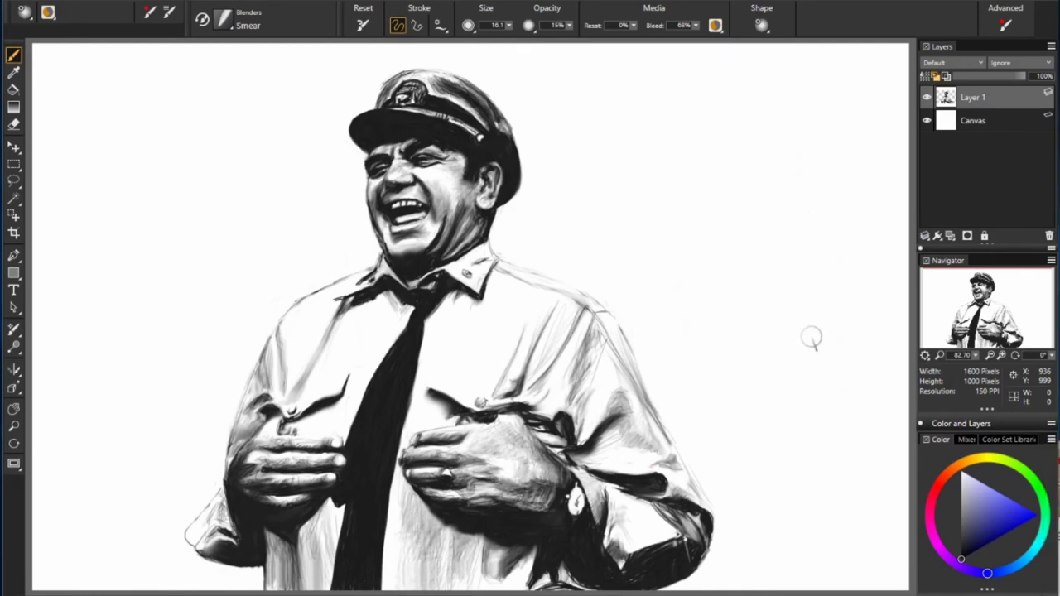
# Step: Add a new layer and write a red canvas note, with an arrow, saying the background goes on a lower layer
pyautogui.hotkey('ctrl', 'shift', 'n')
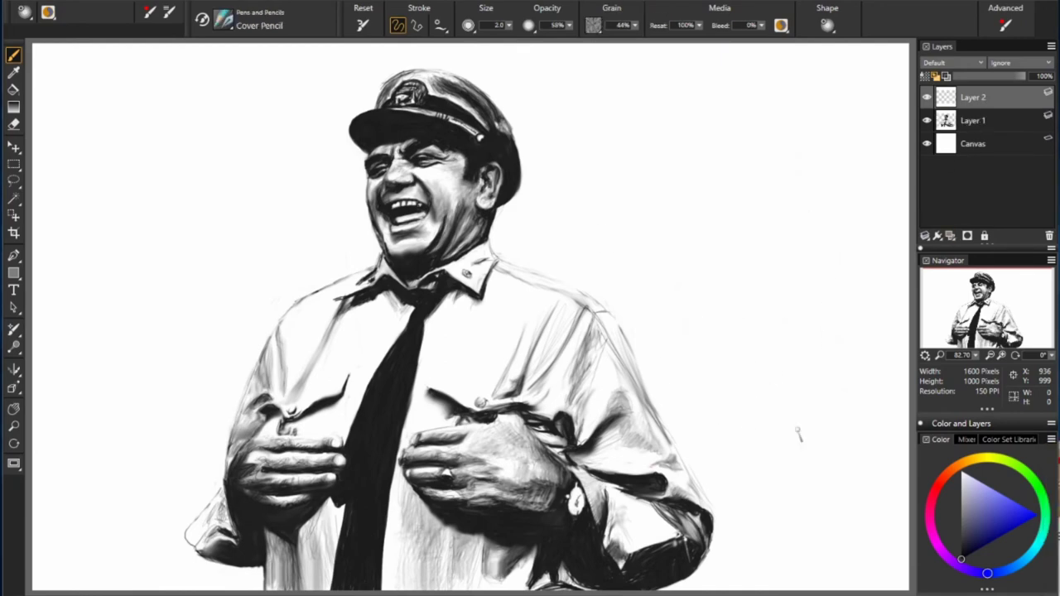
pyautogui.click(973, 144)
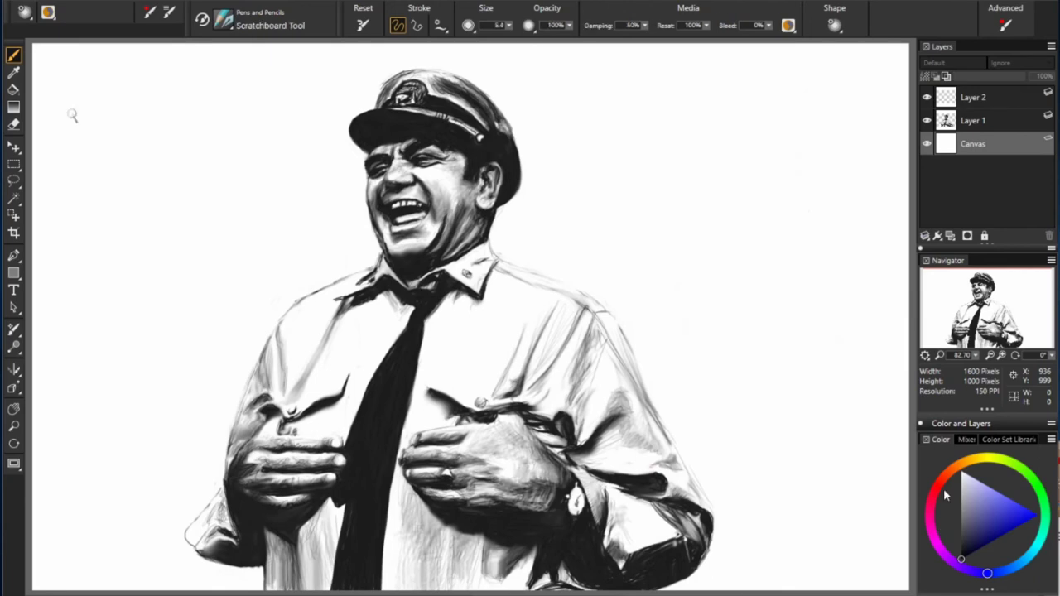
pyautogui.click(935, 490)
pyautogui.moveTo(608, 75)
pyautogui.mouseDown()
pyautogui.moveTo(609, 98)
pyautogui.moveTo(684, 89)
pyautogui.mouseUp()
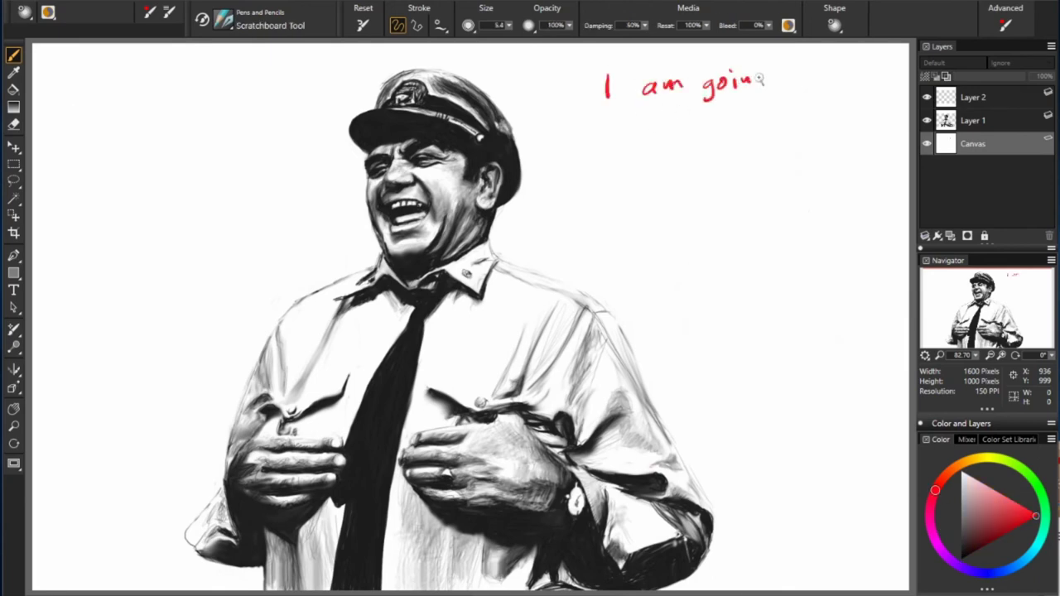
pyautogui.moveTo(778, 67); pyautogui.dragTo(810, 76)
pyautogui.moveTo(750, 108)
pyautogui.mouseDown()
pyautogui.moveTo(791, 120)
pyautogui.moveTo(901, 106)
pyautogui.mouseUp()
pyautogui.moveTo(560, 162)
pyautogui.mouseDown()
pyautogui.moveTo(816, 154)
pyautogui.moveTo(571, 199)
pyautogui.moveTo(802, 183)
pyautogui.mouseUp()
pyautogui.moveTo(577, 224)
pyautogui.mouseDown()
pyautogui.moveTo(714, 236)
pyautogui.moveTo(869, 215)
pyautogui.mouseUp()
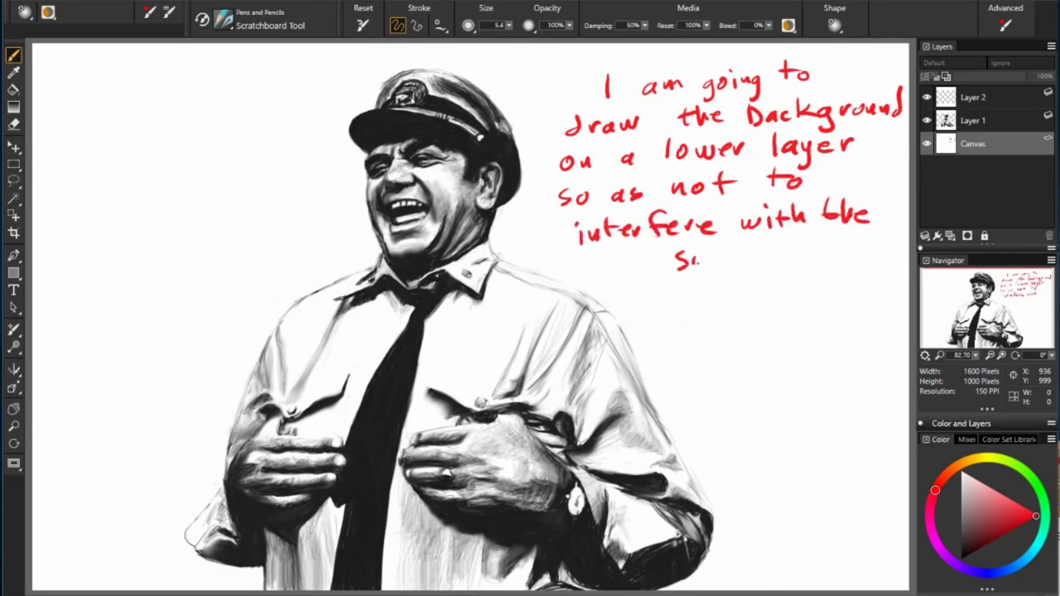
pyautogui.moveTo(676, 253); pyautogui.dragTo(807, 263)
pyautogui.moveTo(855, 178); pyautogui.dragTo(900, 150)
# Step: Add a layer above the canvas and extend the note with a remark about real paper, underlining 'this!'
pyautogui.click(951, 236)
pyautogui.moveTo(645, 297)
pyautogui.mouseDown()
pyautogui.moveTo(681, 308)
pyautogui.moveTo(853, 298)
pyautogui.mouseUp()
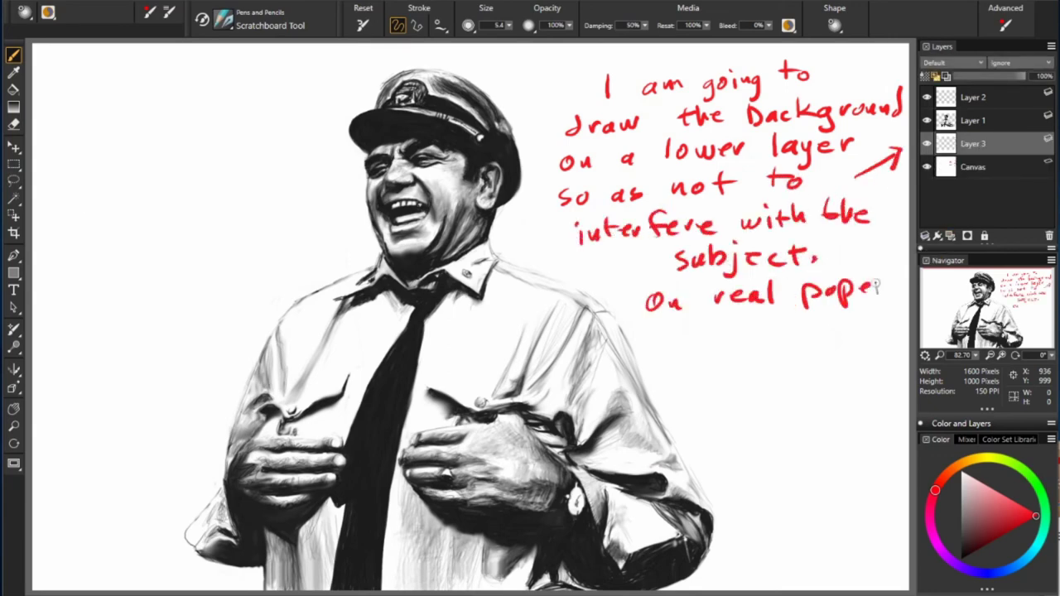
pyautogui.moveTo(686, 335); pyautogui.dragTo(835, 340)
pyautogui.moveTo(696, 377); pyautogui.dragTo(840, 424)
pyautogui.moveTo(754, 452); pyautogui.dragTo(810, 447)
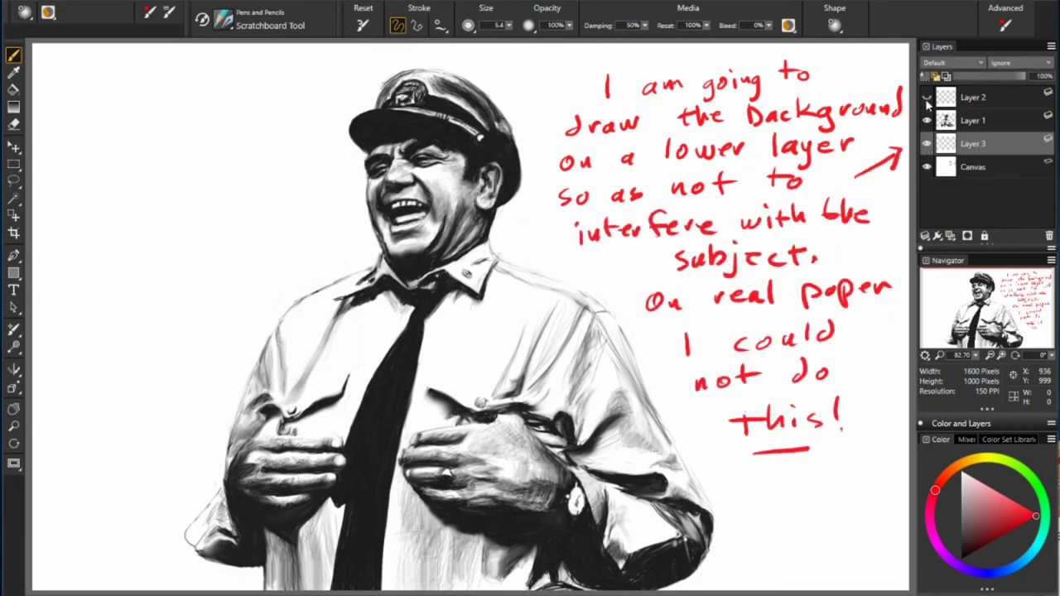
# Step: Add Layer 4, hide Layer 3, and select the Canvas
pyautogui.click(972, 166)
pyautogui.click(960, 144)
pyautogui.click(951, 236)
pyautogui.click(926, 166)
pyautogui.click(973, 190)
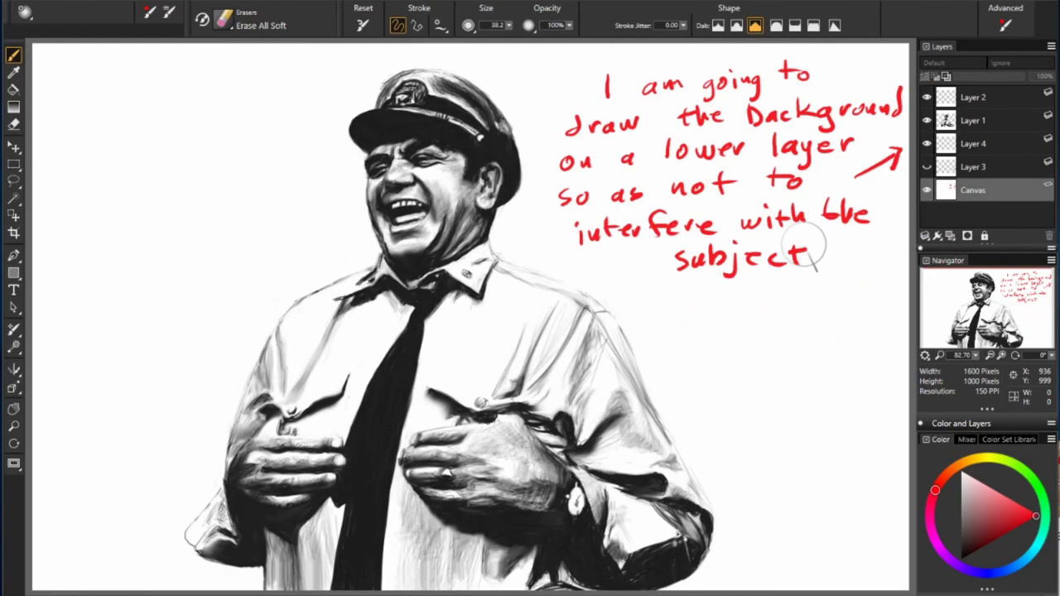
# Step: Erase the red handwritten note from the canvas with Erase All Soft, then make Layer 4 active
pyautogui.moveTo(870, 124); pyautogui.dragTo(787, 265)
pyautogui.moveTo(836, 108); pyautogui.dragTo(696, 257)
pyautogui.moveTo(604, 224); pyautogui.dragTo(679, 224)
pyautogui.moveTo(761, 79); pyautogui.dragTo(704, 153)
pyautogui.moveTo(807, 104); pyautogui.dragTo(716, 178)
pyautogui.click(972, 143)
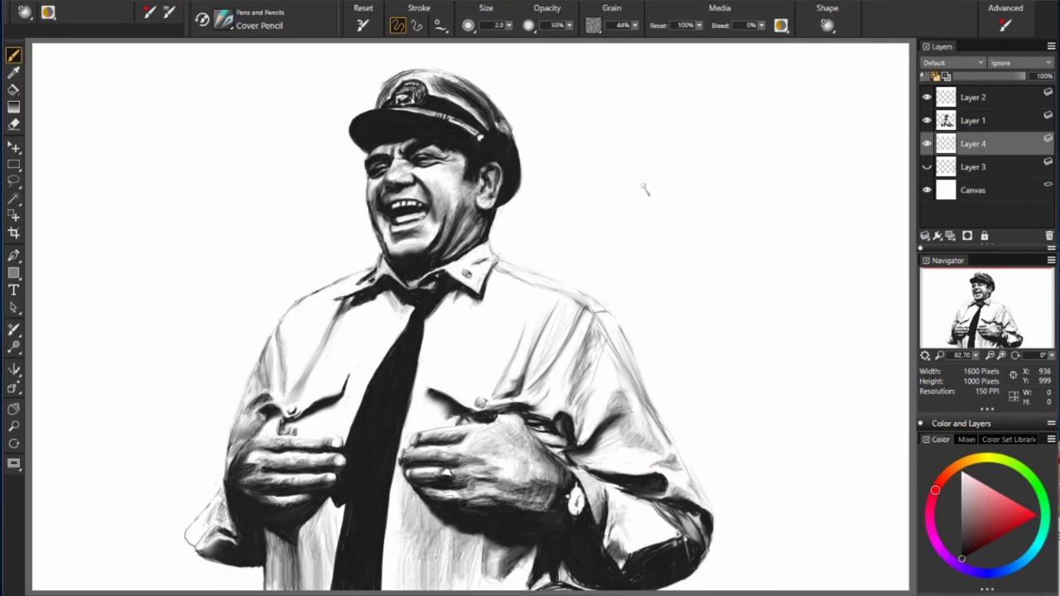
# Step: Sketch small buildings, a tall round-topped tower, and horizon and harbor-edge lines to the right of the head
pyautogui.moveTo(659, 175)
pyautogui.mouseDown()
pyautogui.moveTo(691, 207)
pyautogui.moveTo(716, 176)
pyautogui.moveTo(646, 222)
pyautogui.mouseUp()
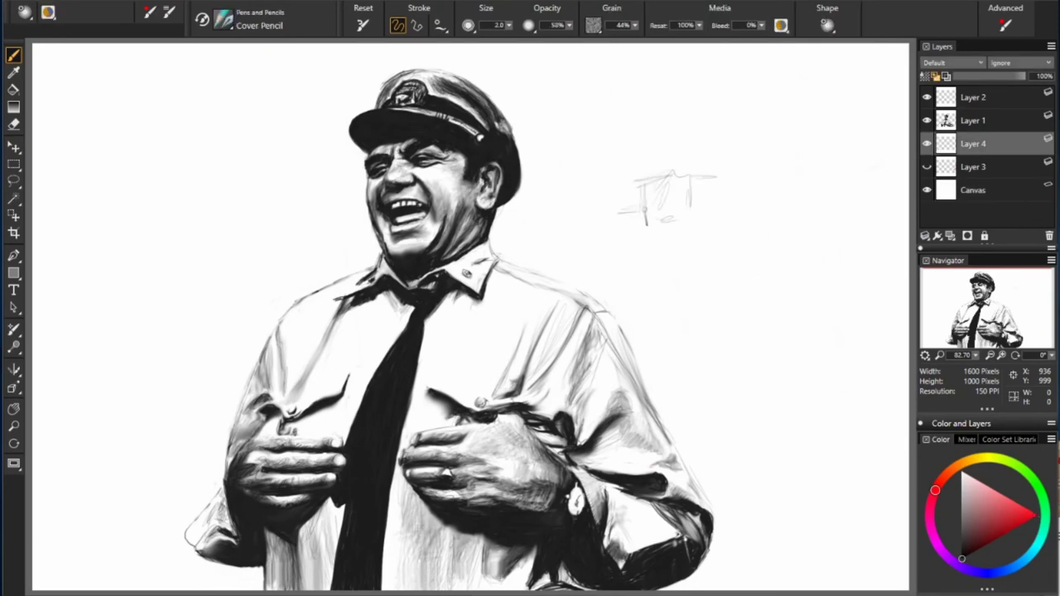
pyautogui.moveTo(593, 104); pyautogui.dragTo(609, 70)
pyautogui.moveTo(593, 59); pyautogui.dragTo(584, 202)
pyautogui.moveTo(603, 110); pyautogui.dragTo(618, 275)
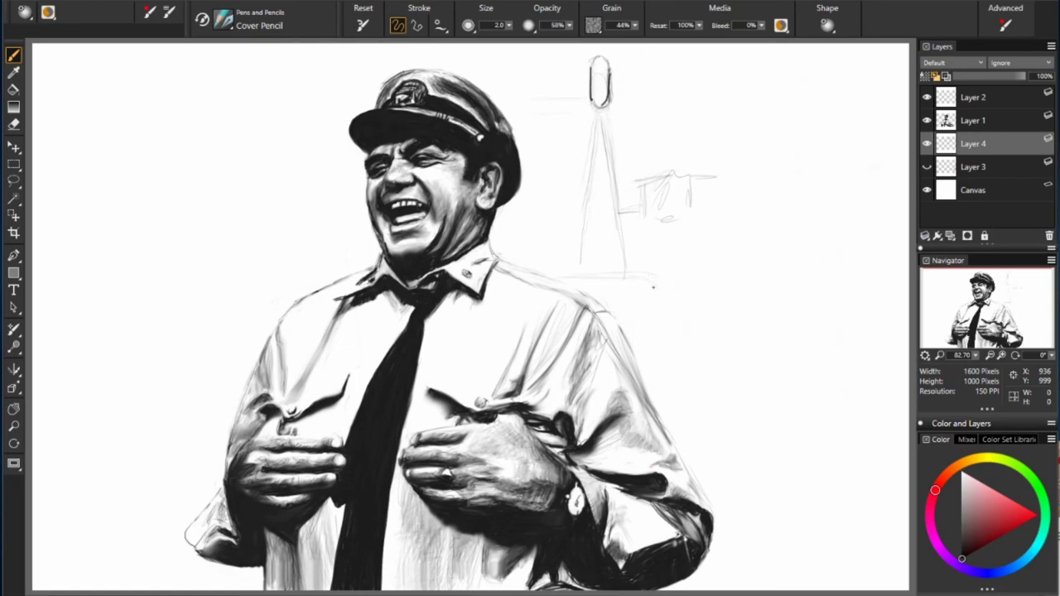
pyautogui.moveTo(637, 313)
pyautogui.mouseDown()
pyautogui.moveTo(758, 316)
pyautogui.moveTo(844, 336)
pyautogui.mouseUp()
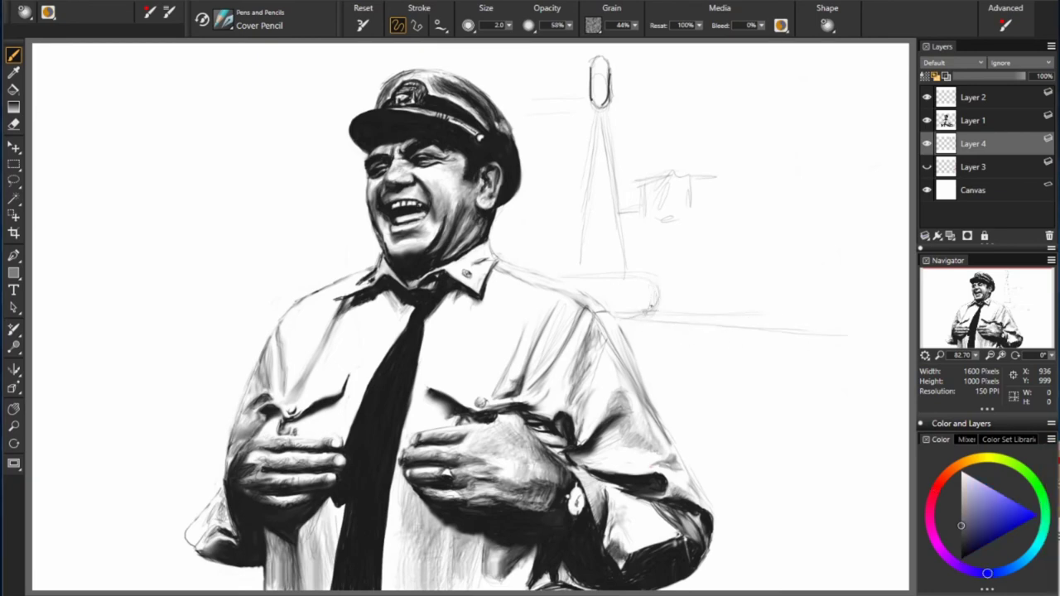
pyautogui.moveTo(621, 308); pyautogui.dragTo(587, 270)
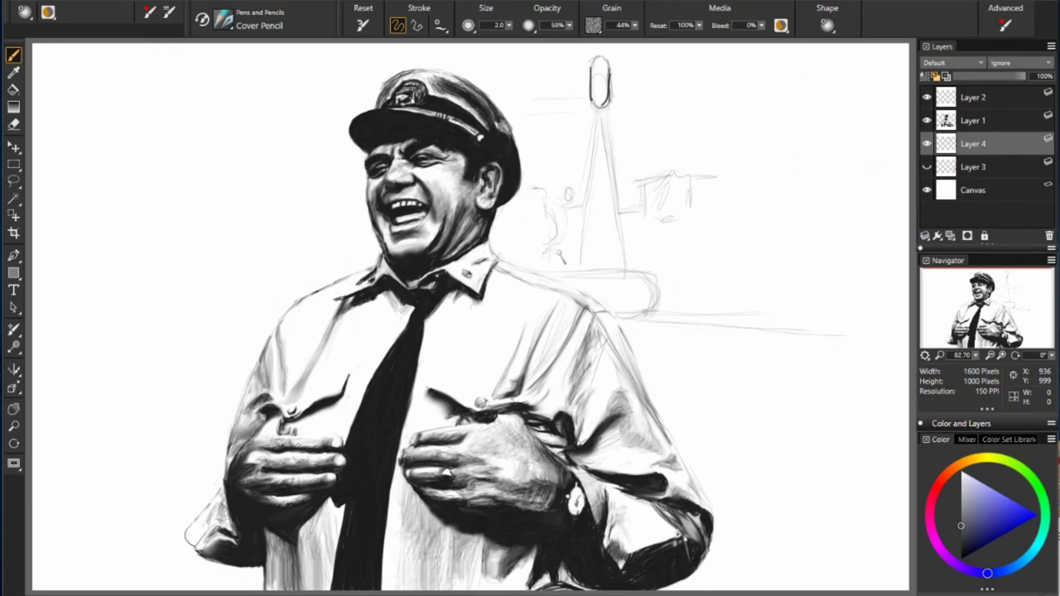
# Step: Refine the small building's outline, remove stray line parts, and add pencil detail right of the tower
pyautogui.moveTo(654, 179); pyautogui.dragTo(748, 176)
pyautogui.moveTo(652, 214)
pyautogui.mouseDown()
pyautogui.moveTo(642, 170)
pyautogui.moveTo(621, 194)
pyautogui.mouseUp()
pyautogui.moveTo(704, 174); pyautogui.dragTo(691, 176)
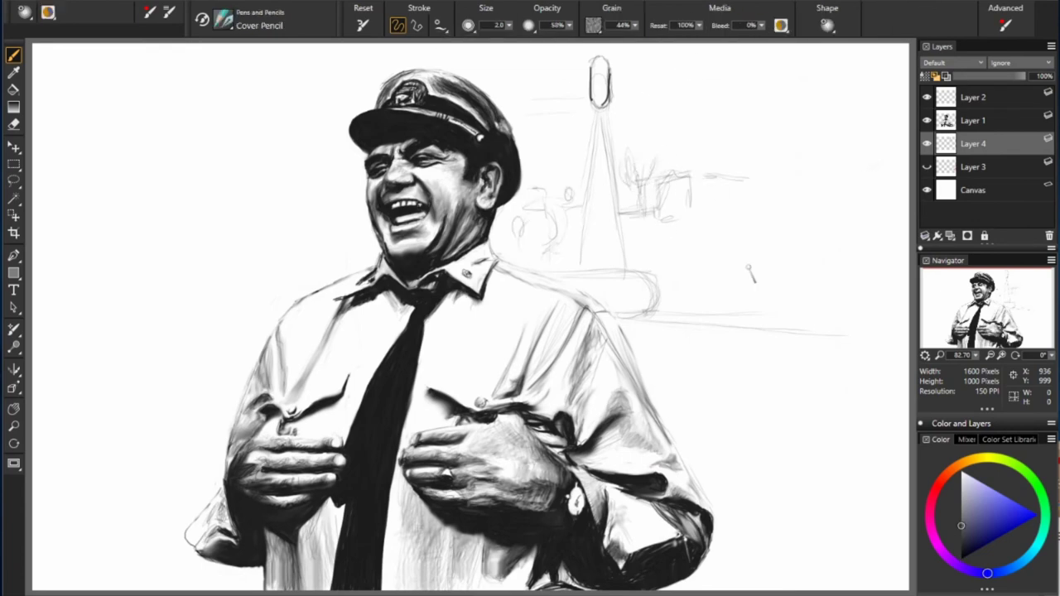
pyautogui.moveTo(669, 239); pyautogui.dragTo(671, 272)
pyautogui.moveTo(683, 240)
pyautogui.mouseDown()
pyautogui.moveTo(692, 286)
pyautogui.moveTo(700, 234)
pyautogui.mouseUp()
pyautogui.moveTo(691, 261); pyautogui.dragTo(700, 305)
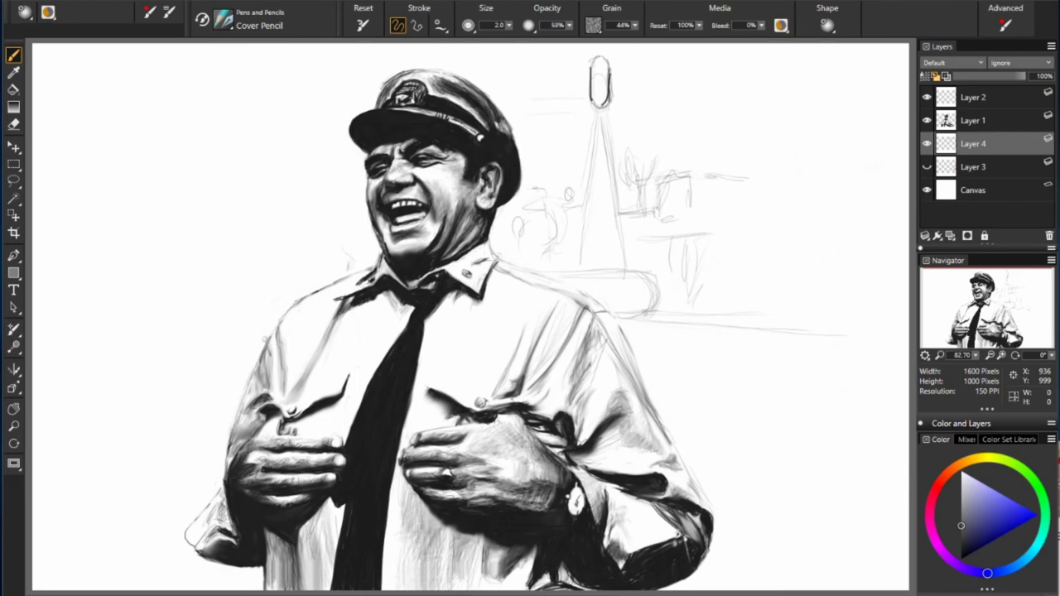
# Step: Extend the horizon line left behind the officer and start the left ship's stern and superstructure
pyautogui.moveTo(226, 351); pyautogui.dragTo(226, 390)
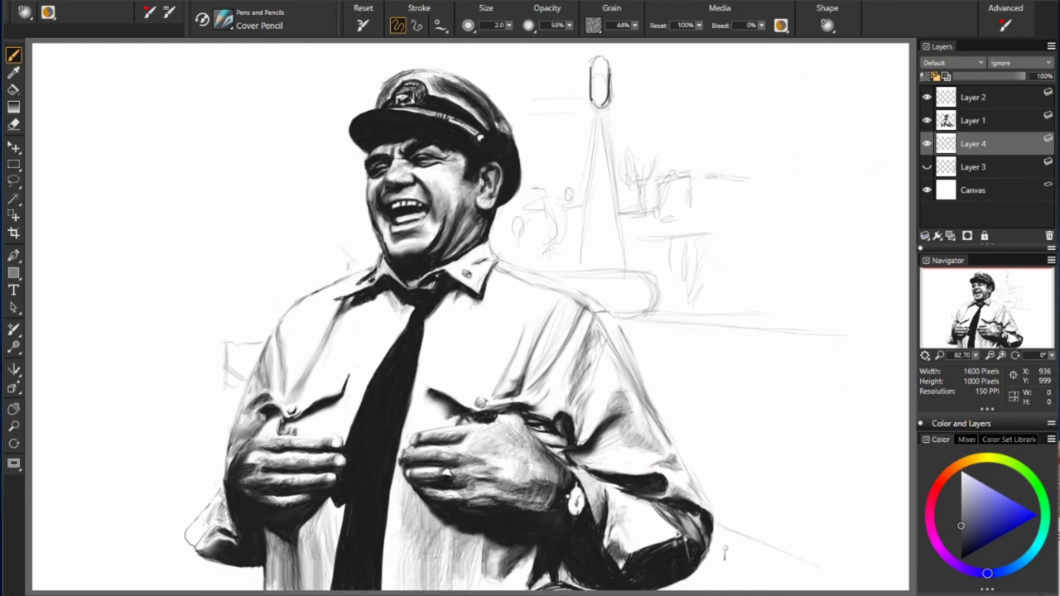
pyautogui.moveTo(722, 546); pyautogui.dragTo(803, 590)
pyautogui.moveTo(710, 570); pyautogui.dragTo(748, 593)
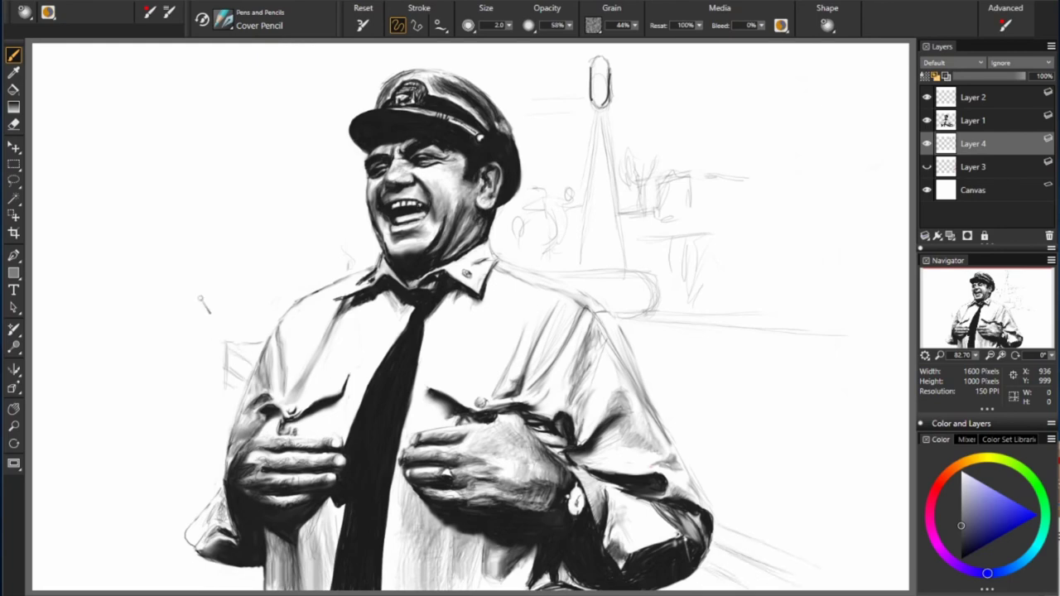
pyautogui.moveTo(141, 264); pyautogui.dragTo(330, 261)
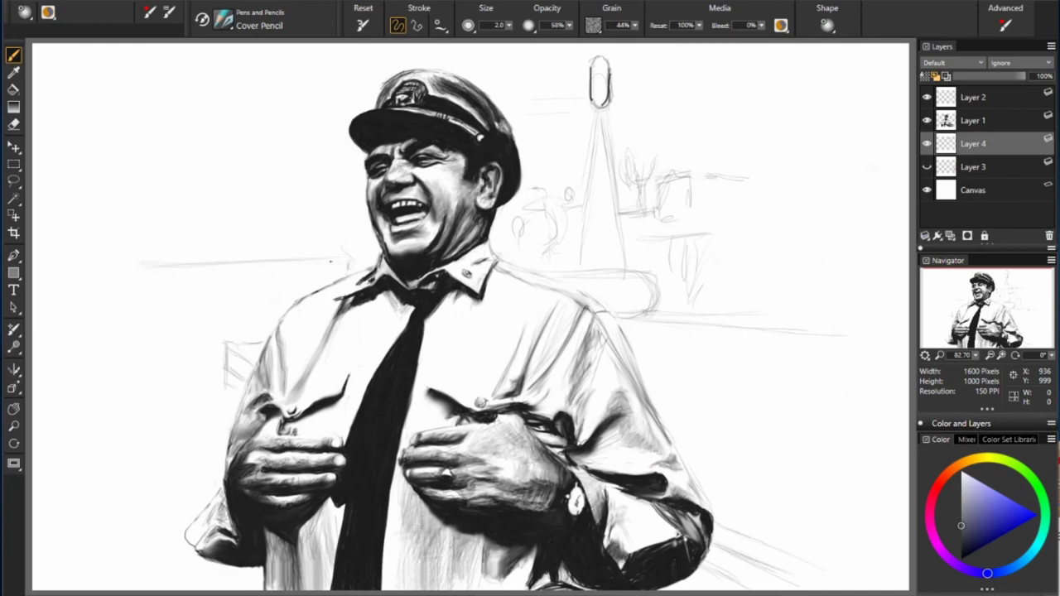
pyautogui.moveTo(139, 265); pyautogui.dragTo(141, 313)
pyautogui.moveTo(165, 276); pyautogui.dragTo(177, 292)
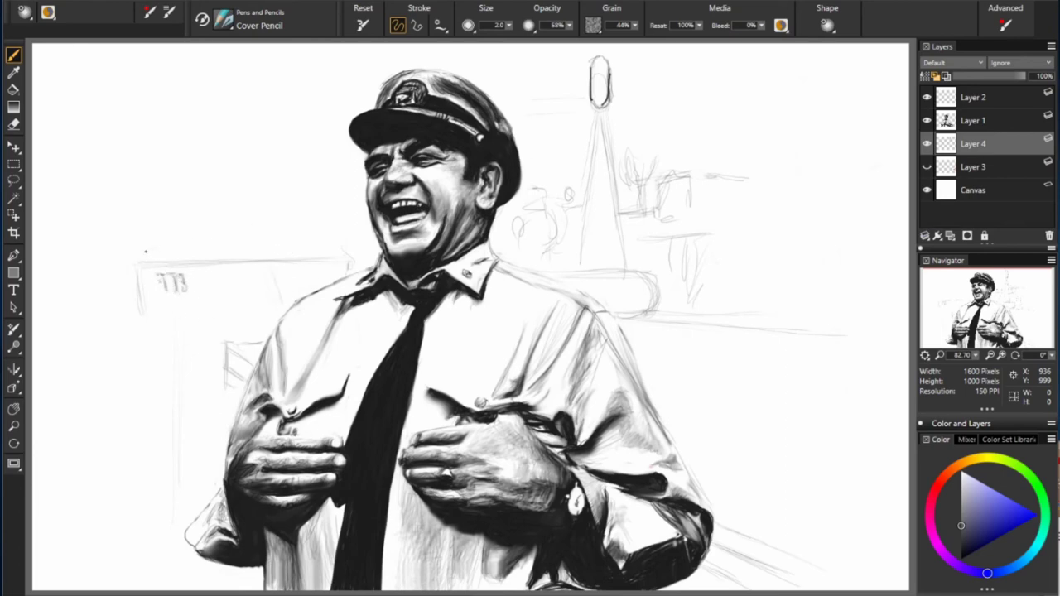
pyautogui.moveTo(218, 191); pyautogui.dragTo(263, 235)
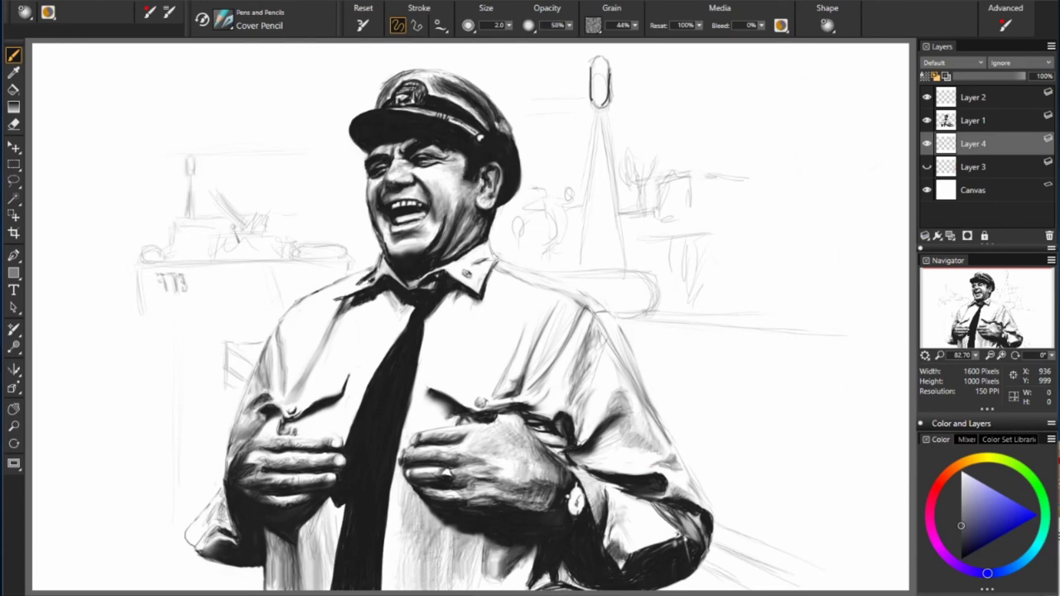
# Step: Add the ship's mast stroke, extend its deck line left, hatch near the mast, and remove a stray mark
pyautogui.moveTo(204, 217); pyautogui.dragTo(202, 202)
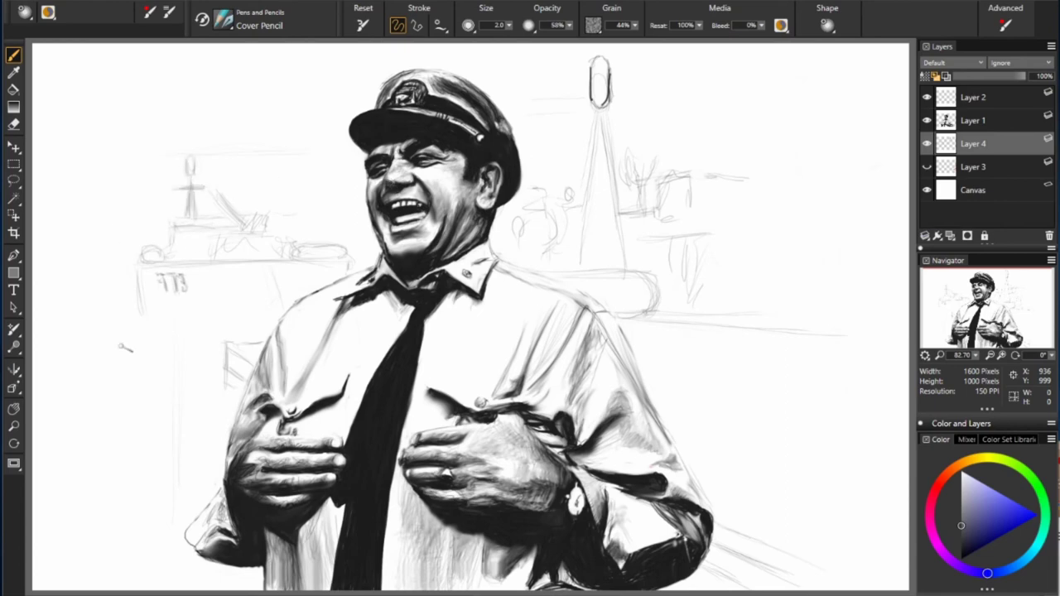
pyautogui.moveTo(47, 263); pyautogui.dragTo(137, 263)
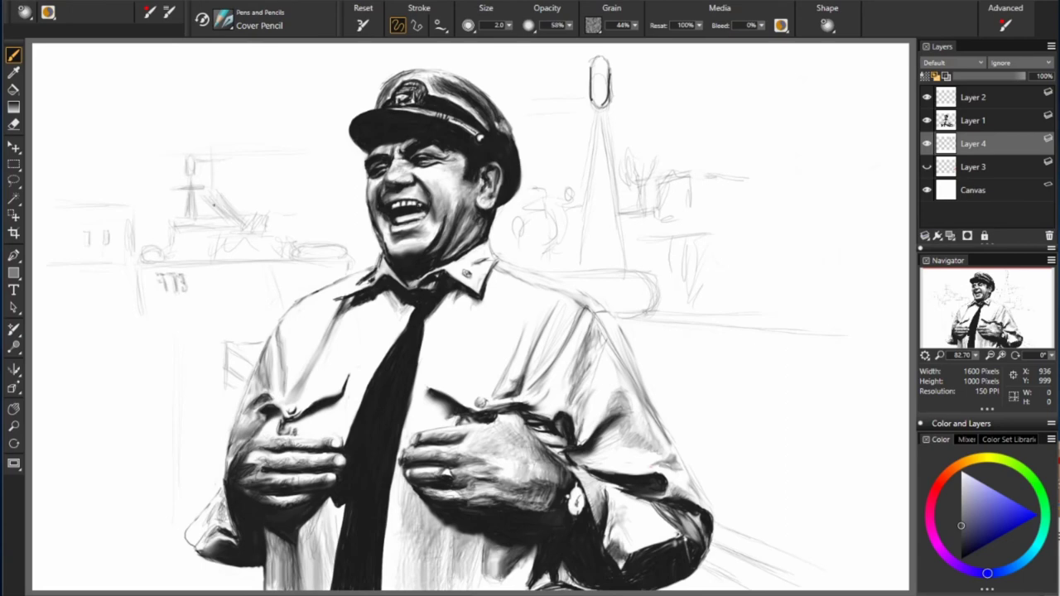
pyautogui.moveTo(218, 199); pyautogui.dragTo(251, 236)
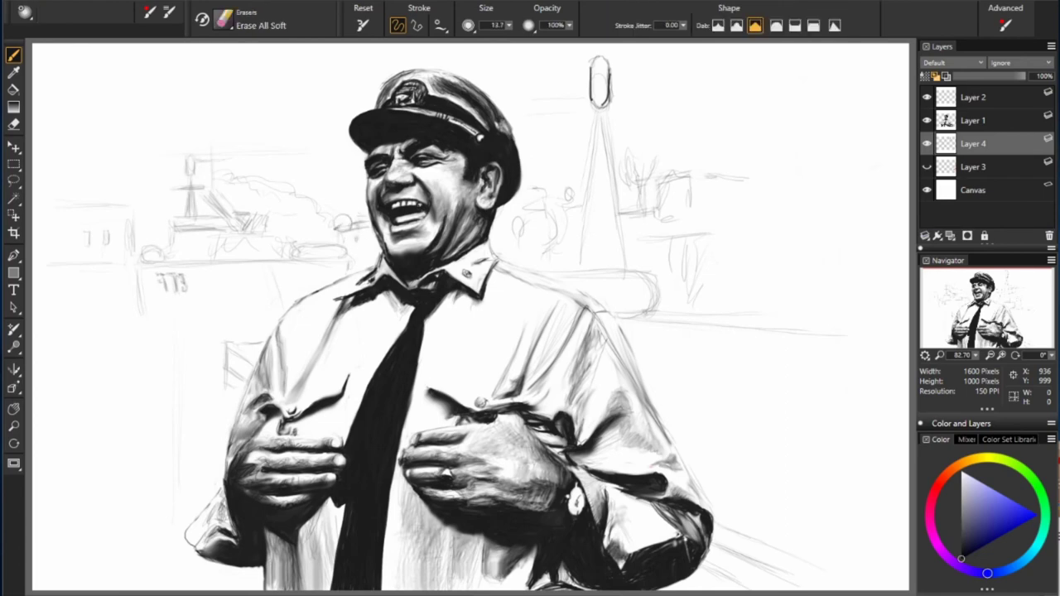
pyautogui.moveTo(348, 217); pyautogui.dragTo(339, 230)
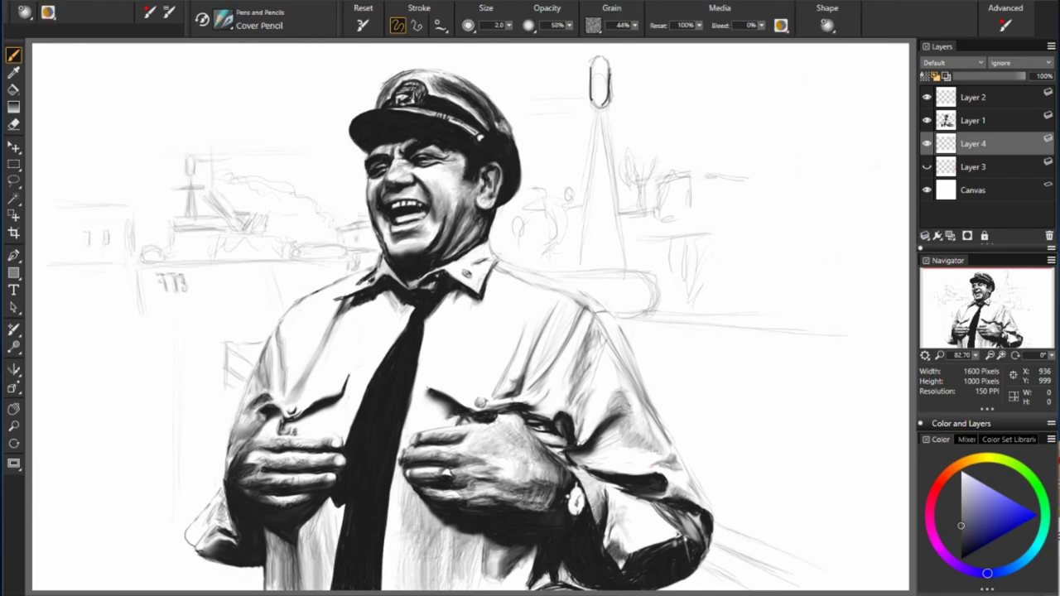
# Step: Draw the ship's stern, deck and hull lines and darken its superstructure beside the collar
pyautogui.moveTo(137, 267); pyautogui.dragTo(148, 313)
pyautogui.moveTo(149, 264); pyautogui.dragTo(275, 265)
pyautogui.moveTo(336, 263); pyautogui.dragTo(338, 282)
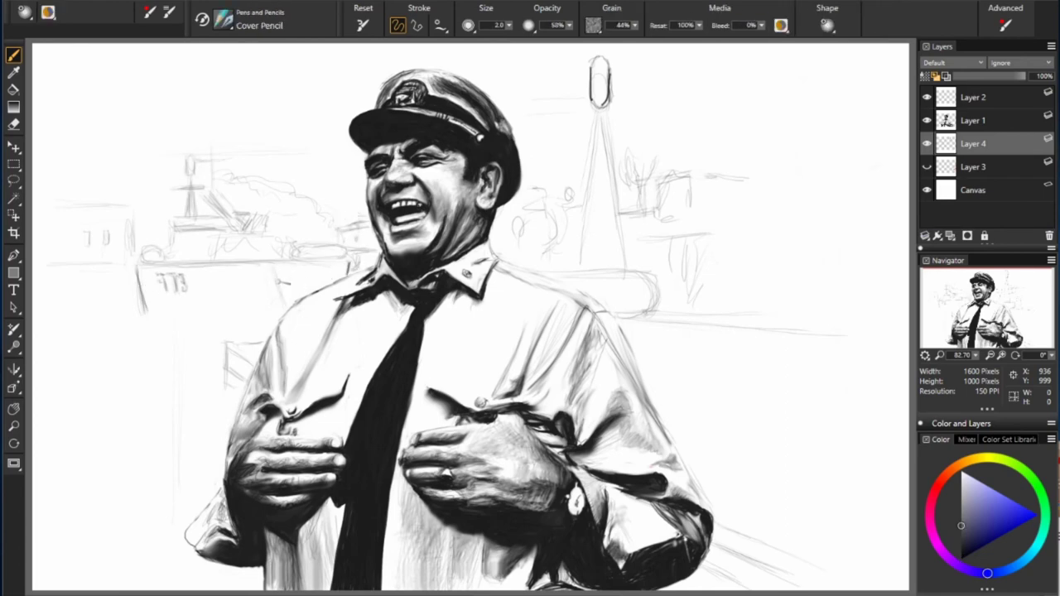
pyautogui.moveTo(273, 263)
pyautogui.mouseDown()
pyautogui.moveTo(348, 264)
pyautogui.moveTo(291, 308)
pyautogui.moveTo(348, 263)
pyautogui.moveTo(300, 300)
pyautogui.moveTo(323, 303)
pyautogui.moveTo(343, 263)
pyautogui.moveTo(383, 248)
pyautogui.mouseUp()
pyautogui.moveTo(365, 272); pyautogui.dragTo(379, 253)
pyautogui.moveTo(295, 258); pyautogui.dragTo(346, 247)
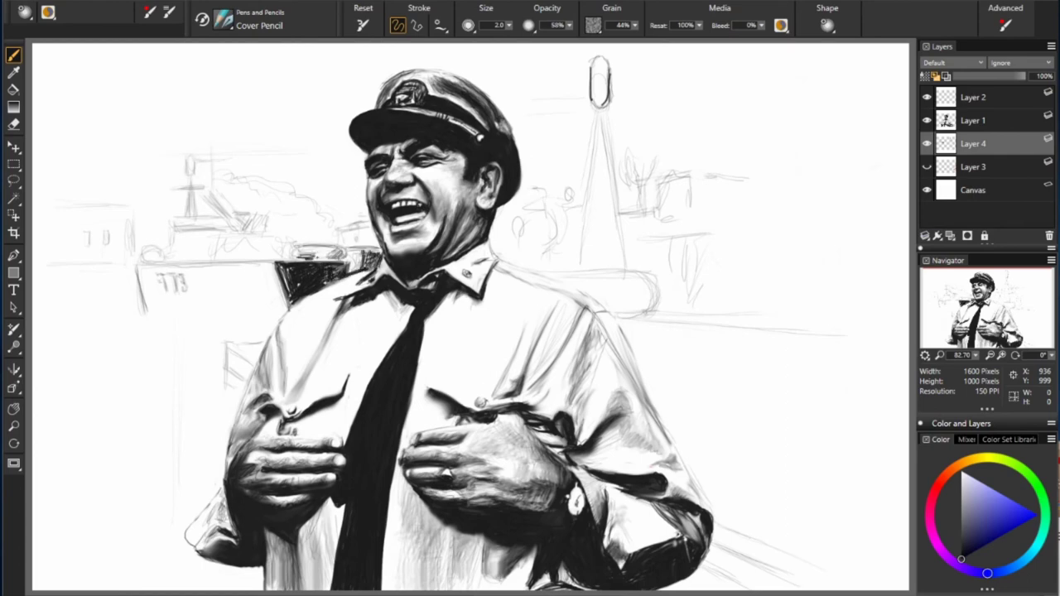
pyautogui.click(931, 100)
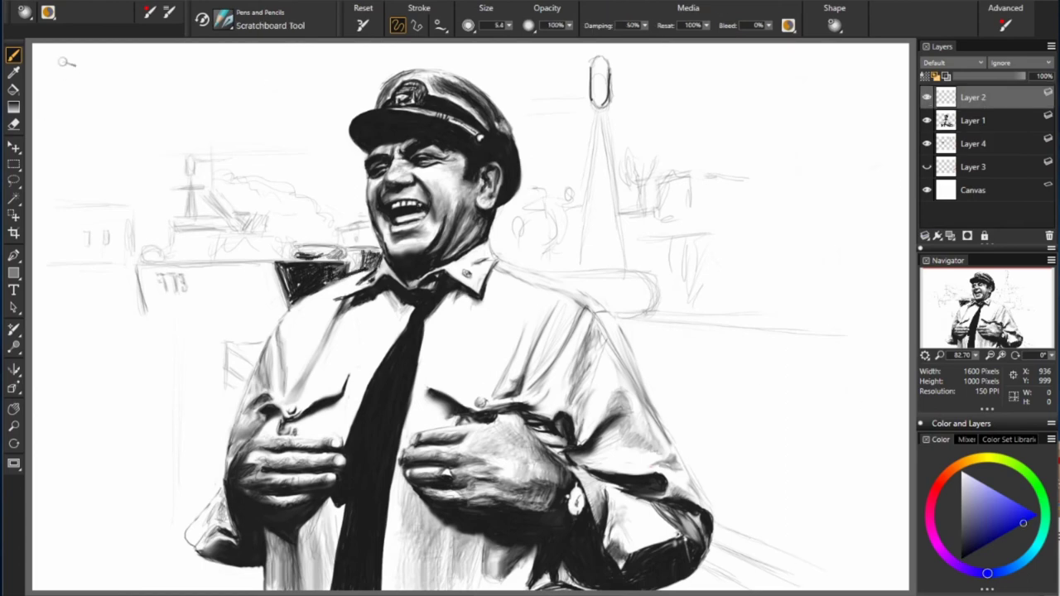
# Step: Write blue notes on Layer 2: less background detail, fade it out, blur areas 'with smear.'
pyautogui.moveTo(59, 58); pyautogui.dragTo(335, 64)
pyautogui.moveTo(68, 86); pyautogui.dragTo(303, 83)
pyautogui.moveTo(654, 55)
pyautogui.mouseDown()
pyautogui.moveTo(644, 73)
pyautogui.moveTo(875, 54)
pyautogui.mouseUp()
pyautogui.moveTo(659, 86); pyautogui.dragTo(862, 83)
pyautogui.moveTo(651, 116); pyautogui.dragTo(699, 116)
pyautogui.moveTo(723, 99)
pyautogui.mouseDown()
pyautogui.moveTo(735, 121)
pyautogui.moveTo(775, 116)
pyautogui.mouseUp()
pyautogui.moveTo(793, 108); pyautogui.dragTo(874, 113)
pyautogui.moveTo(705, 129); pyautogui.dragTo(728, 139)
pyautogui.moveTo(732, 126); pyautogui.dragTo(762, 139)
pyautogui.moveTo(778, 129); pyautogui.dragTo(878, 134)
pyautogui.moveTo(885, 129); pyautogui.dragTo(886, 133)
# Step: Back on Layer 4 with black Cover Pencil, darken the shoulder and the arm's right outline
pyautogui.click(973, 143)
pyautogui.click(960, 559)
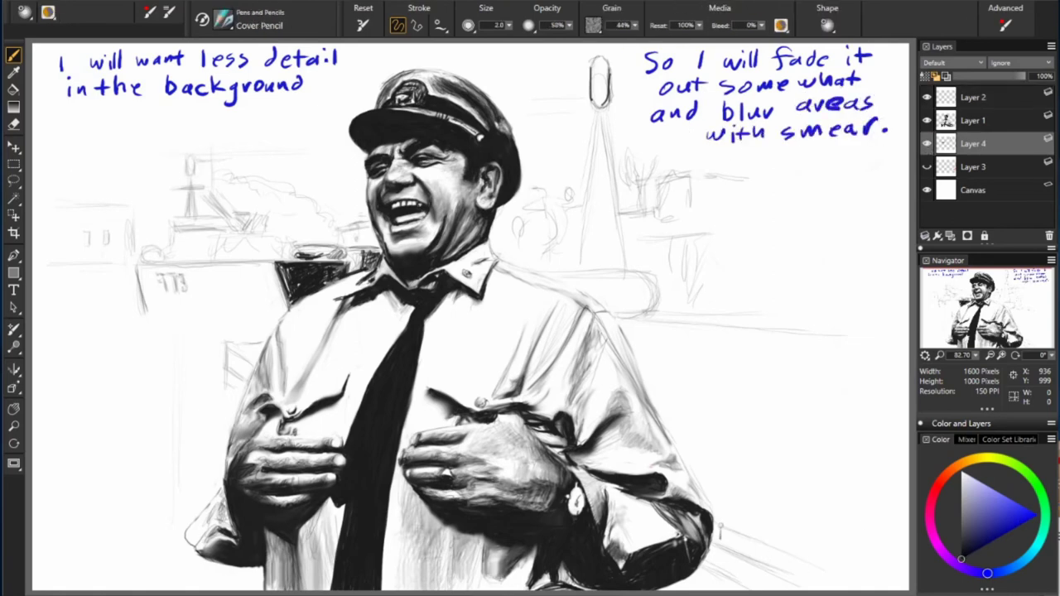
pyautogui.moveTo(717, 523); pyautogui.dragTo(865, 583)
pyautogui.moveTo(636, 324); pyautogui.dragTo(639, 344)
pyautogui.moveTo(618, 318)
pyautogui.mouseDown()
pyautogui.moveTo(844, 336)
pyautogui.moveTo(644, 354)
pyautogui.moveTo(663, 399)
pyautogui.mouseUp()
pyautogui.moveTo(642, 361); pyautogui.dragTo(720, 510)
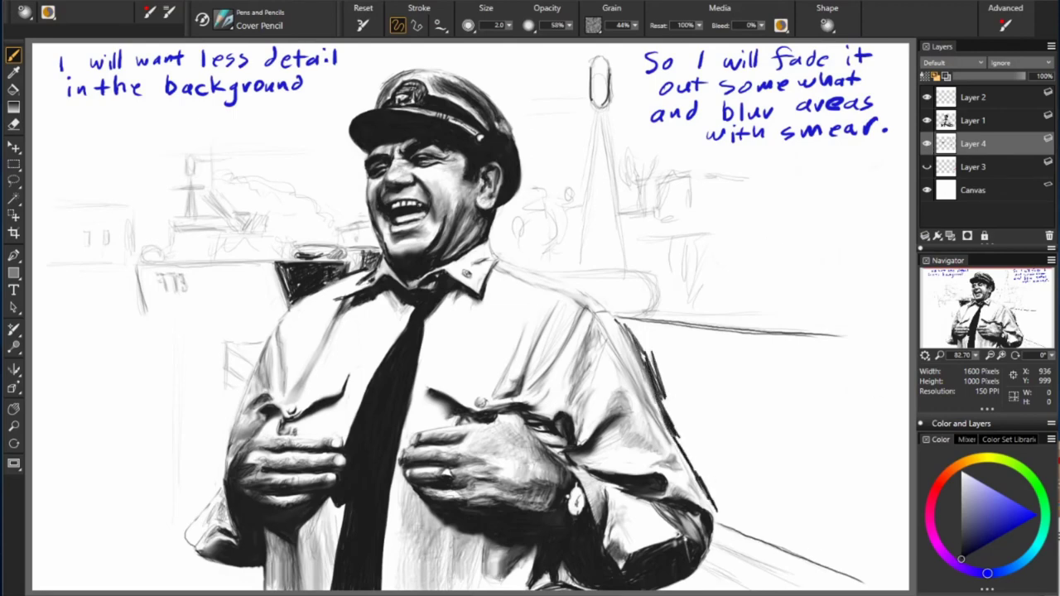
pyautogui.moveTo(671, 432); pyautogui.dragTo(705, 495)
pyautogui.moveTo(670, 426); pyautogui.dragTo(718, 512)
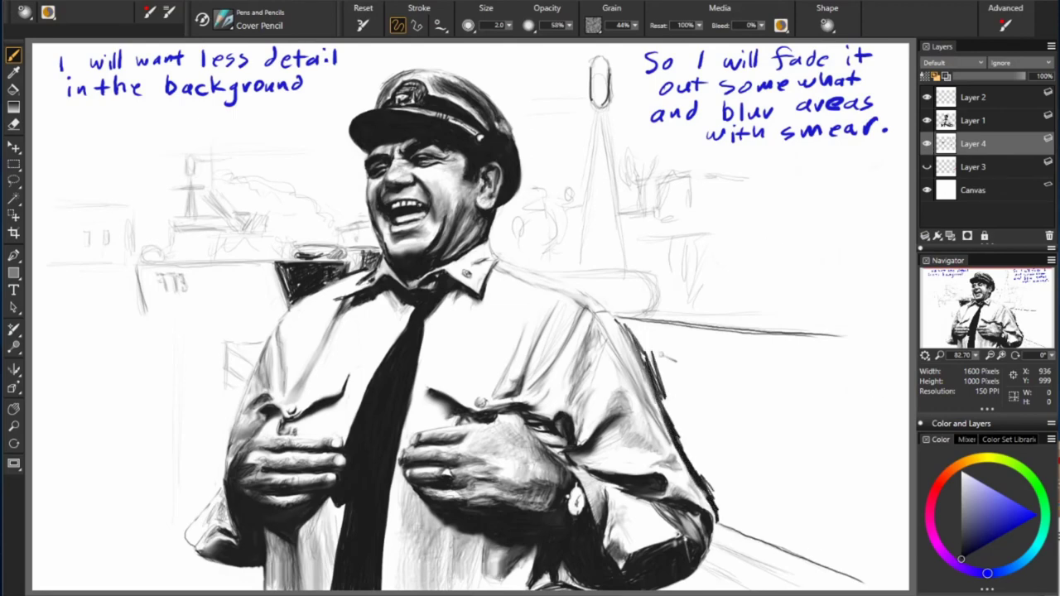
# Step: Thicken the shoulder and arm outline and hatch the shadow below the officer's elbow
pyautogui.moveTo(616, 318); pyautogui.dragTo(677, 427)
pyautogui.moveTo(614, 316)
pyautogui.mouseDown()
pyautogui.moveTo(714, 331)
pyautogui.moveTo(716, 343)
pyautogui.mouseUp()
pyautogui.moveTo(639, 340)
pyautogui.mouseDown()
pyautogui.moveTo(679, 404)
pyautogui.moveTo(704, 477)
pyautogui.mouseUp()
pyautogui.moveTo(680, 437); pyautogui.dragTo(740, 525)
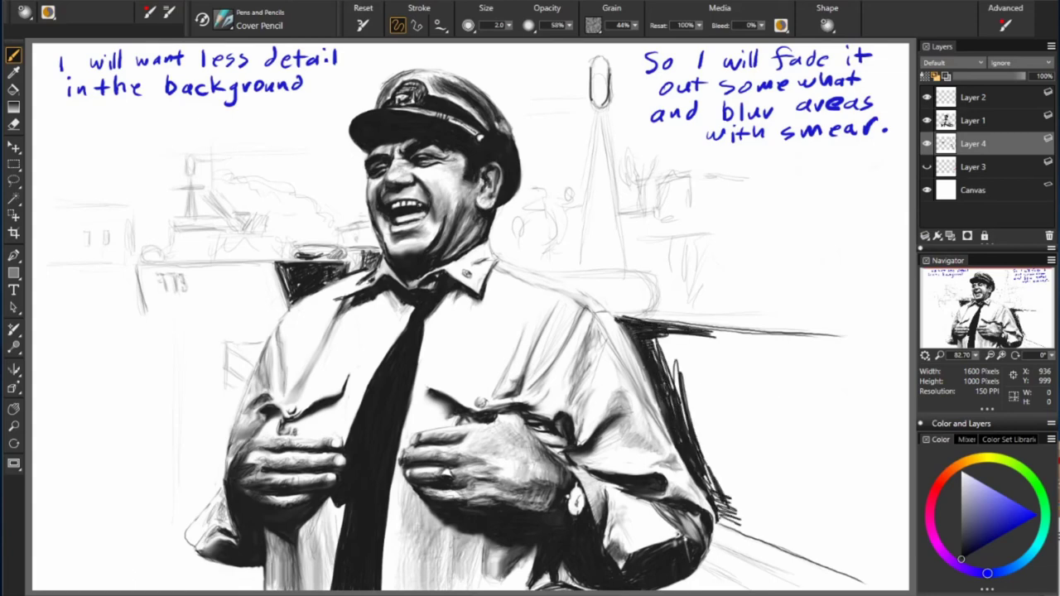
pyautogui.moveTo(704, 474); pyautogui.dragTo(763, 540)
pyautogui.moveTo(714, 495); pyautogui.dragTo(767, 542)
pyautogui.moveTo(707, 456); pyautogui.dragTo(766, 534)
pyautogui.click(973, 120)
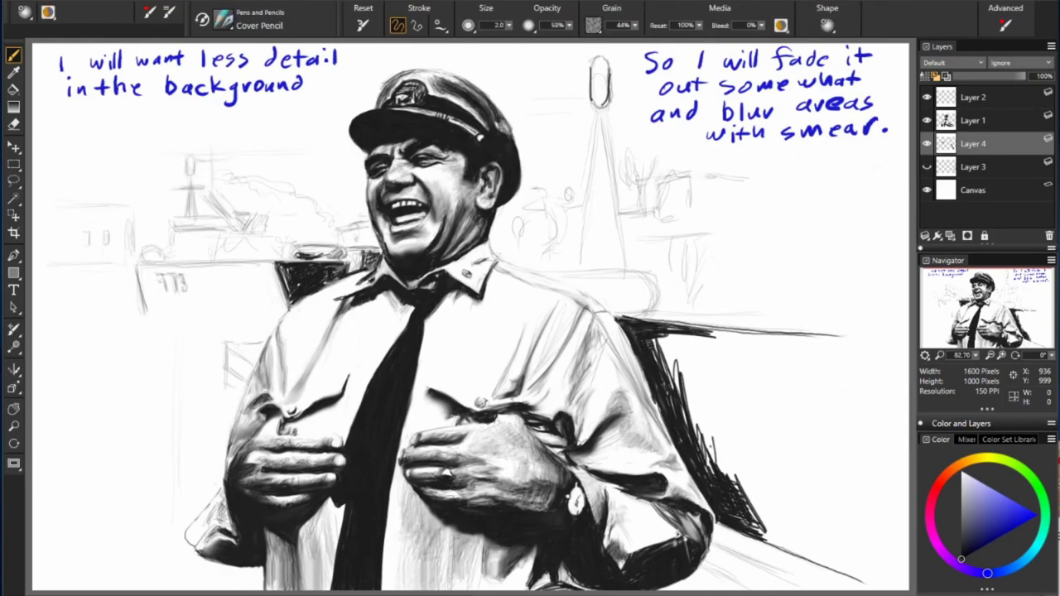
# Step: Fill the background right of the arm with hatching and cross-hatching
pyautogui.moveTo(654, 391); pyautogui.dragTo(729, 383)
pyautogui.moveTo(654, 368); pyautogui.dragTo(745, 358)
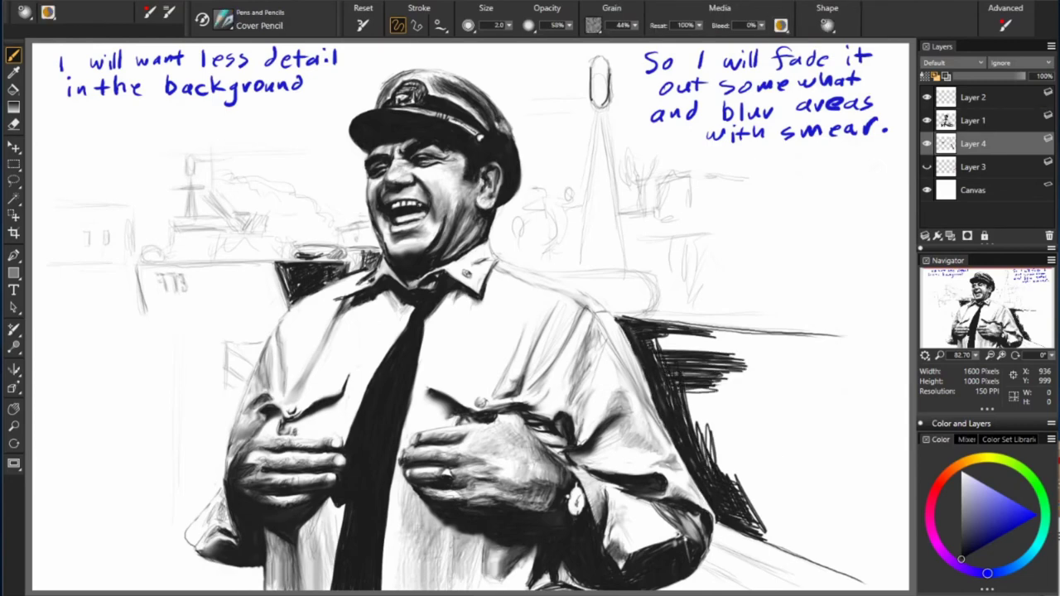
pyautogui.moveTo(650, 344); pyautogui.dragTo(828, 327)
pyautogui.moveTo(687, 431)
pyautogui.mouseDown()
pyautogui.moveTo(783, 468)
pyautogui.moveTo(812, 554)
pyautogui.mouseUp()
pyautogui.moveTo(688, 406); pyautogui.dragTo(795, 530)
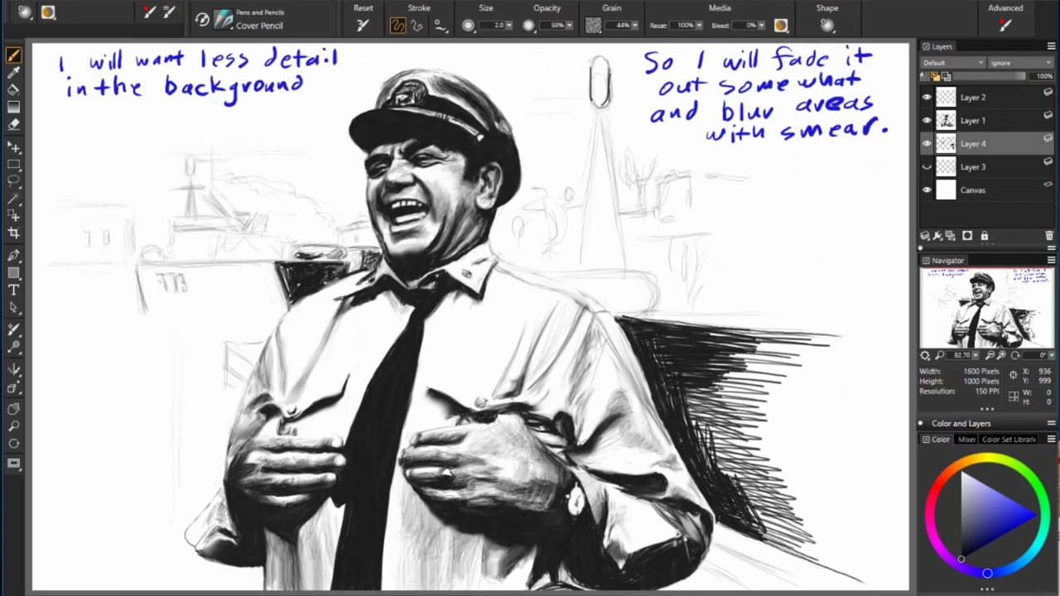
pyautogui.moveTo(646, 323); pyautogui.dragTo(779, 338)
pyautogui.moveTo(708, 386)
pyautogui.mouseDown()
pyautogui.moveTo(770, 521)
pyautogui.moveTo(825, 464)
pyautogui.moveTo(853, 570)
pyautogui.moveTo(833, 497)
pyautogui.mouseUp()
pyautogui.moveTo(725, 335); pyautogui.dragTo(870, 390)
# Step: Build up and darken the cross-hatching right of the arm, adding dark lines along its bottom
pyautogui.moveTo(727, 367); pyautogui.dragTo(828, 551)
pyautogui.moveTo(728, 348)
pyautogui.mouseDown()
pyautogui.moveTo(841, 472)
pyautogui.moveTo(841, 410)
pyautogui.mouseUp()
pyautogui.moveTo(750, 364); pyautogui.dragTo(857, 522)
pyautogui.moveTo(721, 372); pyautogui.dragTo(774, 488)
pyautogui.moveTo(749, 347); pyautogui.dragTo(819, 509)
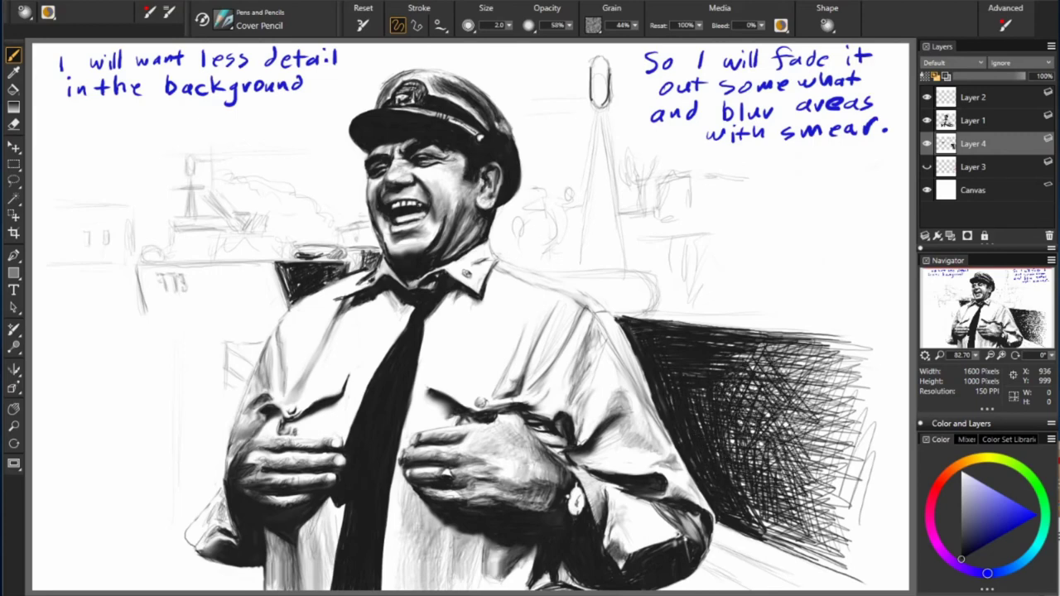
pyautogui.moveTo(782, 368)
pyautogui.mouseDown()
pyautogui.moveTo(828, 554)
pyautogui.moveTo(865, 530)
pyautogui.mouseUp()
pyautogui.moveTo(720, 548)
pyautogui.mouseDown()
pyautogui.moveTo(825, 592)
pyautogui.moveTo(770, 590)
pyautogui.mouseUp()
# Step: Sketch a round shape and thick post behind the shoulder, plus a dark edge along the hatching's top
pyautogui.moveTo(691, 277)
pyautogui.mouseDown()
pyautogui.moveTo(675, 257)
pyautogui.moveTo(697, 280)
pyautogui.moveTo(708, 237)
pyautogui.mouseUp()
pyautogui.moveTo(700, 306); pyautogui.dragTo(717, 235)
pyautogui.moveTo(698, 310); pyautogui.dragTo(708, 273)
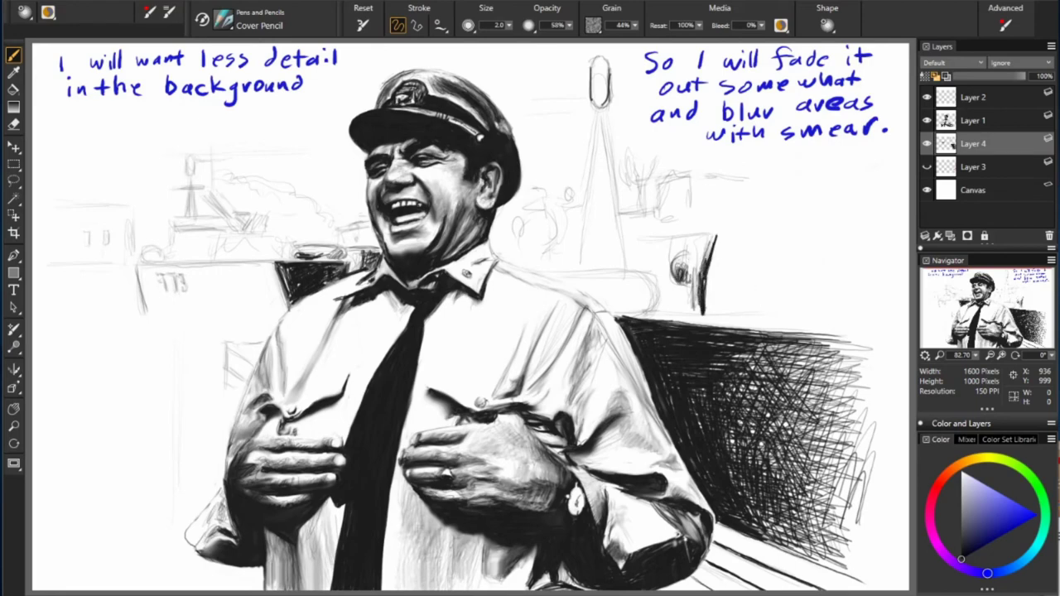
pyautogui.moveTo(646, 312); pyautogui.dragTo(863, 329)
pyautogui.moveTo(686, 317); pyautogui.dragTo(870, 329)
pyautogui.moveTo(614, 313)
pyautogui.mouseDown()
pyautogui.moveTo(649, 317)
pyautogui.moveTo(656, 300)
pyautogui.moveTo(647, 308)
pyautogui.mouseUp()
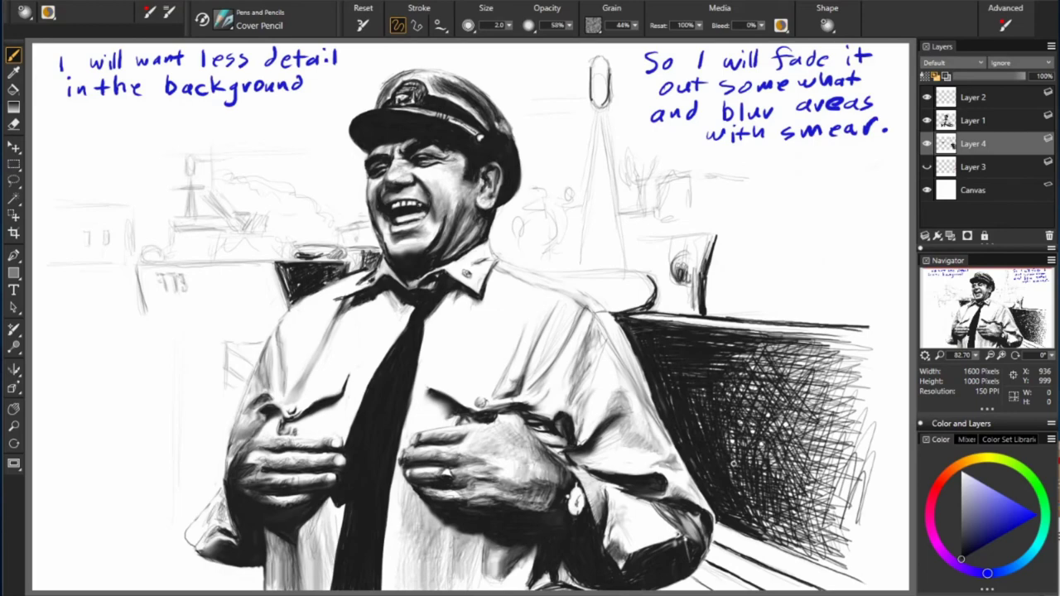
# Step: Fan dark hatching strokes right of the post, add deck lines, and shade the rounded shape
pyautogui.moveTo(718, 238)
pyautogui.mouseDown()
pyautogui.moveTo(706, 303)
pyautogui.moveTo(827, 314)
pyautogui.mouseUp()
pyautogui.moveTo(705, 283); pyautogui.dragTo(740, 313)
pyautogui.moveTo(706, 306); pyautogui.dragTo(828, 311)
pyautogui.moveTo(717, 282); pyautogui.dragTo(843, 313)
pyautogui.moveTo(712, 247)
pyautogui.mouseDown()
pyautogui.moveTo(757, 288)
pyautogui.moveTo(649, 235)
pyautogui.mouseUp()
pyautogui.moveTo(622, 271)
pyautogui.mouseDown()
pyautogui.moveTo(544, 272)
pyautogui.moveTo(654, 286)
pyautogui.moveTo(623, 313)
pyautogui.moveTo(656, 278)
pyautogui.moveTo(649, 310)
pyautogui.moveTo(617, 308)
pyautogui.moveTo(638, 320)
pyautogui.mouseUp()
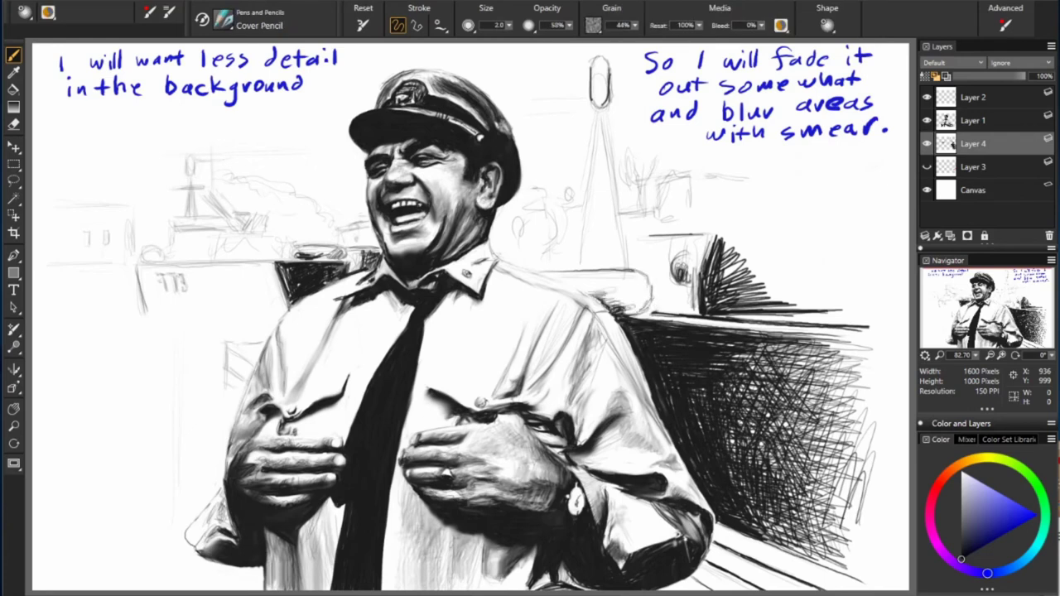
pyautogui.moveTo(654, 275)
pyautogui.mouseDown()
pyautogui.moveTo(646, 312)
pyautogui.moveTo(626, 315)
pyautogui.moveTo(649, 307)
pyautogui.moveTo(702, 318)
pyautogui.moveTo(812, 277)
pyautogui.mouseUp()
pyautogui.moveTo(710, 298)
pyautogui.mouseDown()
pyautogui.moveTo(739, 209)
pyautogui.moveTo(628, 265)
pyautogui.mouseUp()
pyautogui.moveTo(606, 311)
pyautogui.mouseDown()
pyautogui.moveTo(648, 274)
pyautogui.moveTo(586, 300)
pyautogui.moveTo(615, 270)
pyautogui.mouseUp()
# Step: Trace over the mast's sides and fill a dark block at its base
pyautogui.moveTo(586, 190); pyautogui.dragTo(577, 269)
pyautogui.moveTo(601, 116)
pyautogui.mouseDown()
pyautogui.moveTo(583, 240)
pyautogui.moveTo(629, 238)
pyautogui.mouseUp()
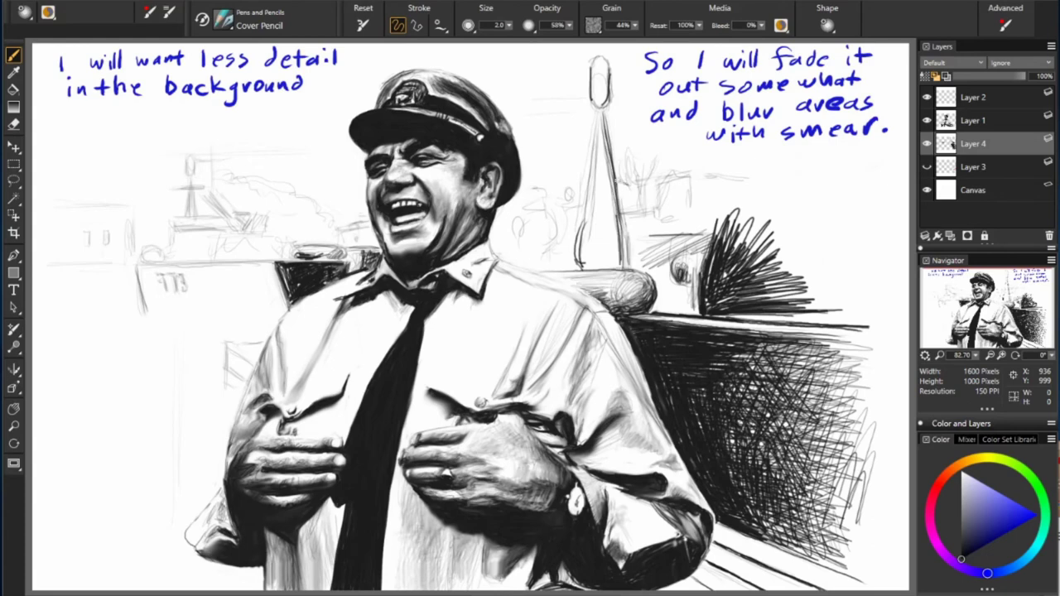
pyautogui.moveTo(616, 174); pyautogui.dragTo(627, 269)
pyautogui.moveTo(596, 214)
pyautogui.mouseDown()
pyautogui.moveTo(598, 263)
pyautogui.moveTo(615, 268)
pyautogui.moveTo(611, 250)
pyautogui.moveTo(604, 268)
pyautogui.moveTo(621, 270)
pyautogui.mouseUp()
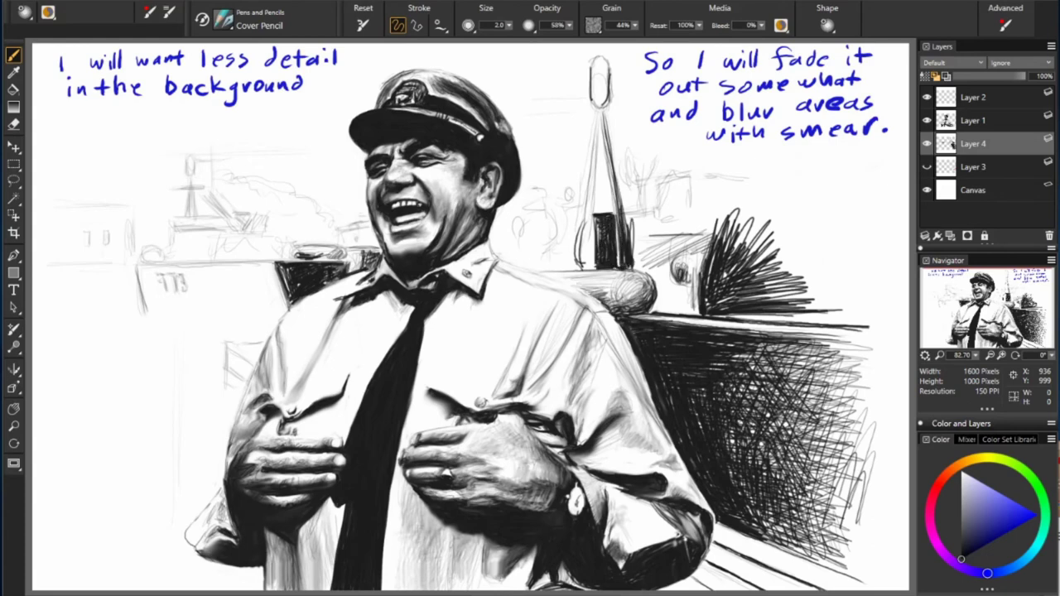
# Step: Widen the mast base, add a crossbar across the upper mast, and hatch the foliage to its left
pyautogui.moveTo(628, 217)
pyautogui.mouseDown()
pyautogui.moveTo(629, 270)
pyautogui.moveTo(654, 212)
pyautogui.moveTo(638, 233)
pyautogui.mouseUp()
pyautogui.moveTo(608, 116)
pyautogui.mouseDown()
pyautogui.moveTo(626, 212)
pyautogui.moveTo(596, 180)
pyautogui.mouseUp()
pyautogui.moveTo(565, 135); pyautogui.dragTo(631, 138)
pyautogui.moveTo(549, 246)
pyautogui.mouseDown()
pyautogui.moveTo(546, 270)
pyautogui.moveTo(546, 246)
pyautogui.moveTo(515, 265)
pyautogui.mouseUp()
pyautogui.moveTo(523, 225)
pyautogui.mouseDown()
pyautogui.moveTo(520, 250)
pyautogui.moveTo(502, 259)
pyautogui.moveTo(495, 252)
pyautogui.moveTo(513, 240)
pyautogui.mouseUp()
pyautogui.moveTo(537, 189)
pyautogui.mouseDown()
pyautogui.moveTo(532, 234)
pyautogui.moveTo(512, 262)
pyautogui.moveTo(526, 270)
pyautogui.moveTo(539, 252)
pyautogui.moveTo(567, 266)
pyautogui.mouseUp()
# Step: Darken the mast and crossbar, and fill the mast top into a dark pointed shape
pyautogui.moveTo(578, 207)
pyautogui.mouseDown()
pyautogui.moveTo(573, 266)
pyautogui.moveTo(590, 268)
pyautogui.mouseUp()
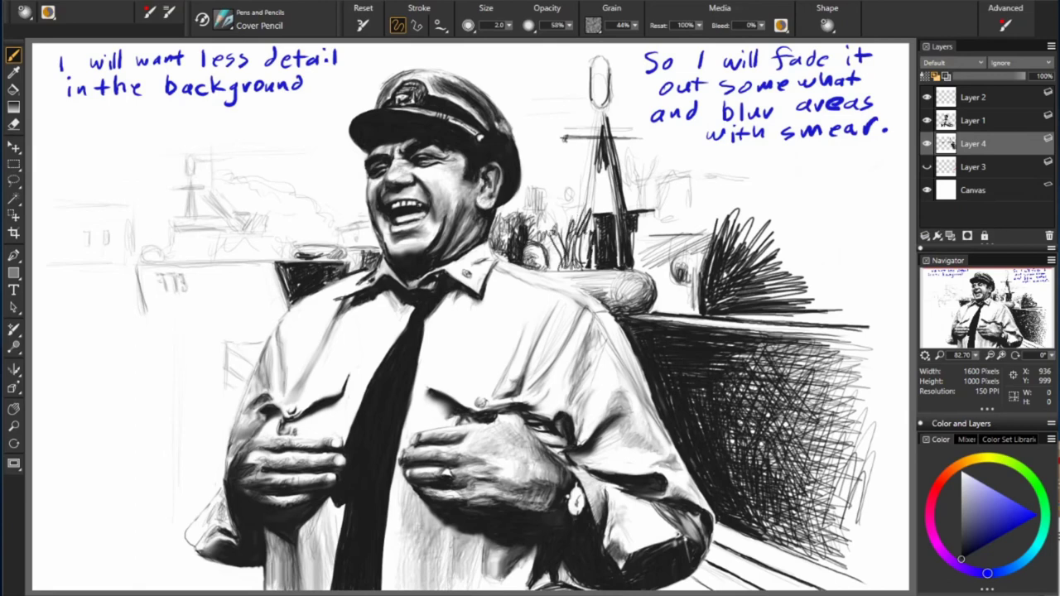
pyautogui.moveTo(590, 167)
pyautogui.mouseDown()
pyautogui.moveTo(591, 249)
pyautogui.moveTo(596, 214)
pyautogui.mouseUp()
pyautogui.moveTo(596, 114); pyautogui.dragTo(598, 202)
pyautogui.moveTo(567, 139)
pyautogui.mouseDown()
pyautogui.moveTo(647, 143)
pyautogui.moveTo(616, 165)
pyautogui.mouseUp()
pyautogui.moveTo(609, 140); pyautogui.dragTo(621, 207)
pyautogui.moveTo(603, 107); pyautogui.dragTo(610, 211)
pyautogui.moveTo(614, 65)
pyautogui.mouseDown()
pyautogui.moveTo(606, 116)
pyautogui.moveTo(591, 102)
pyautogui.mouseUp()
pyautogui.moveTo(601, 107)
pyautogui.mouseDown()
pyautogui.moveTo(604, 131)
pyautogui.moveTo(618, 105)
pyautogui.mouseUp()
pyautogui.moveTo(598, 57); pyautogui.dragTo(604, 98)
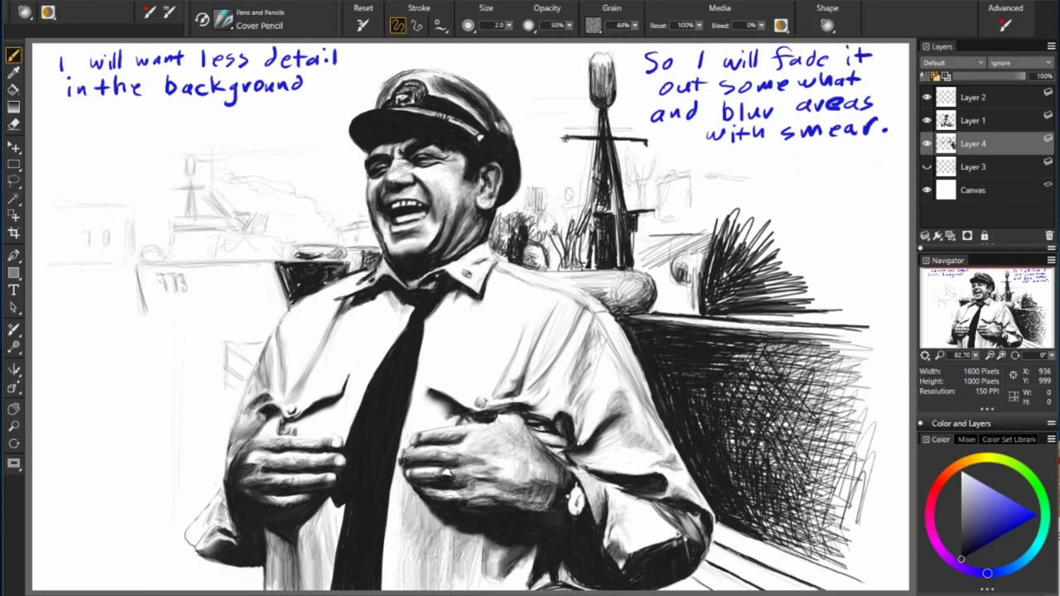
# Step: Sketch a bare tree and hatch the dark ship shapes right of the mast
pyautogui.moveTo(591, 142); pyautogui.dragTo(595, 190)
pyautogui.moveTo(626, 166)
pyautogui.mouseDown()
pyautogui.moveTo(629, 182)
pyautogui.moveTo(628, 149)
pyautogui.mouseUp()
pyautogui.moveTo(639, 149)
pyautogui.mouseDown()
pyautogui.moveTo(656, 195)
pyautogui.moveTo(677, 172)
pyautogui.moveTo(635, 223)
pyautogui.moveTo(742, 200)
pyautogui.mouseUp()
pyautogui.moveTo(672, 214); pyautogui.dragTo(706, 174)
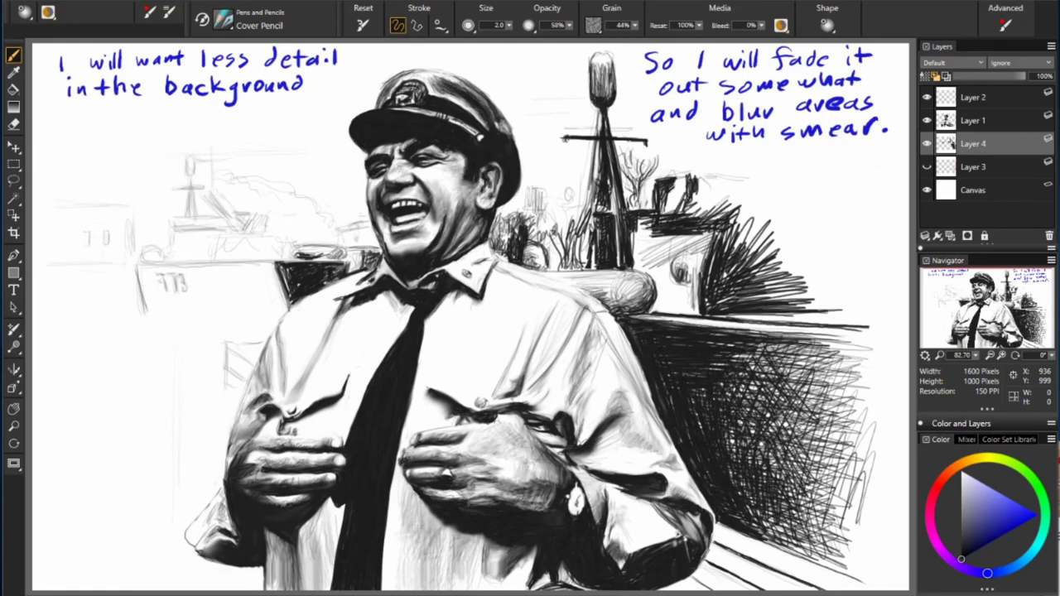
pyautogui.moveTo(702, 247); pyautogui.dragTo(774, 195)
# Step: Draw and shade a deck line, small circle and post, and extend the bushes rightward
pyautogui.moveTo(633, 261); pyautogui.dragTo(701, 235)
pyautogui.moveTo(687, 252)
pyautogui.mouseDown()
pyautogui.moveTo(672, 270)
pyautogui.moveTo(692, 315)
pyautogui.mouseUp()
pyautogui.moveTo(673, 268); pyautogui.dragTo(695, 318)
pyautogui.moveTo(674, 267)
pyautogui.mouseDown()
pyautogui.moveTo(677, 303)
pyautogui.moveTo(670, 240)
pyautogui.mouseUp()
pyautogui.moveTo(643, 273)
pyautogui.mouseDown()
pyautogui.moveTo(709, 238)
pyautogui.moveTo(697, 175)
pyautogui.moveTo(793, 185)
pyautogui.mouseUp()
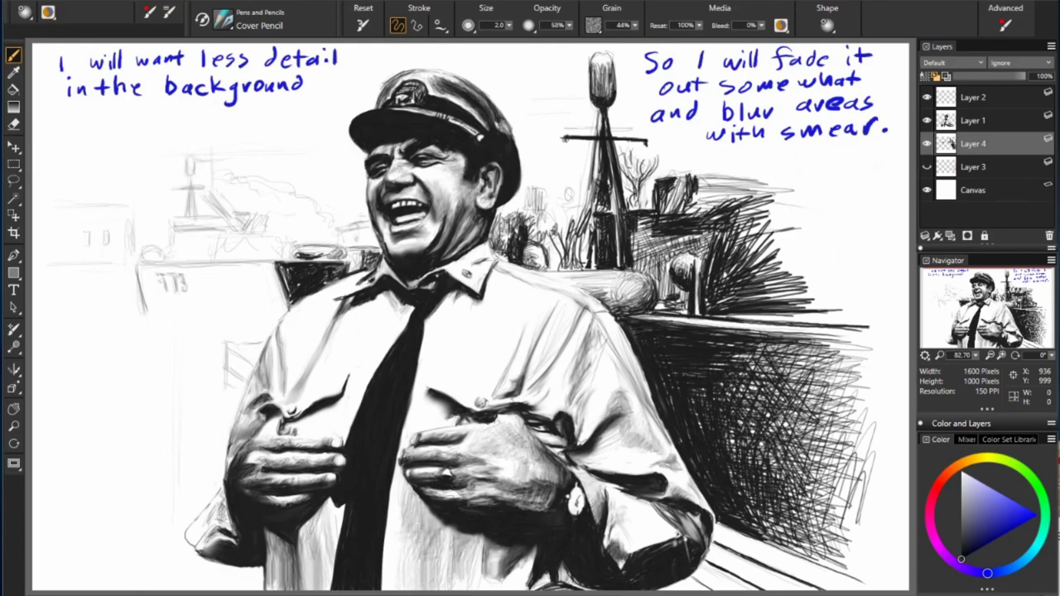
pyautogui.moveTo(739, 303); pyautogui.dragTo(833, 278)
pyautogui.moveTo(732, 291); pyautogui.dragTo(811, 202)
pyautogui.moveTo(734, 213); pyautogui.dragTo(805, 199)
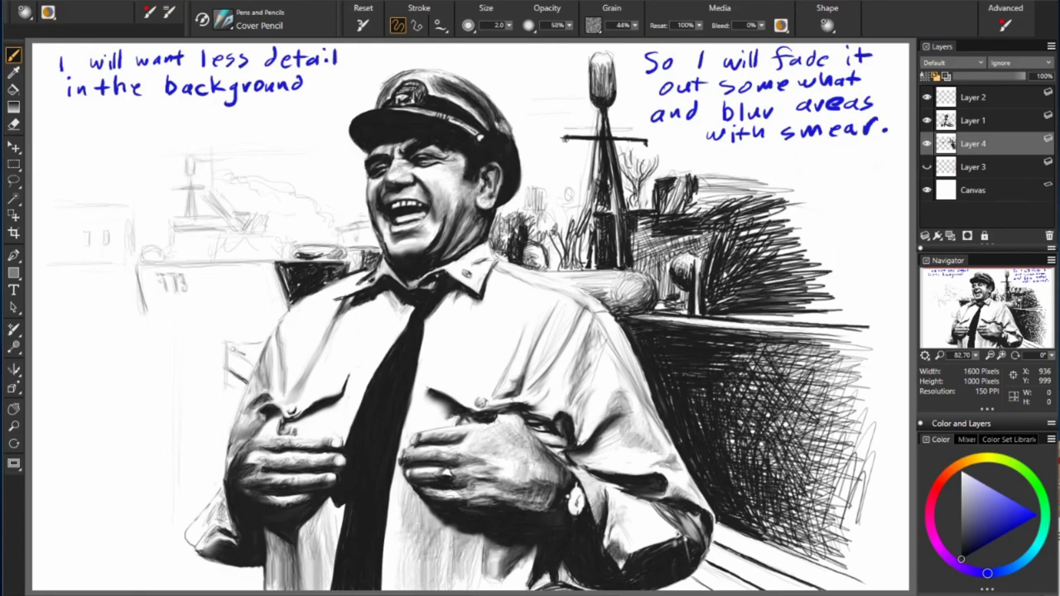
# Step: Hatch and outline the left ship's deck edge and hull beside the officer's shirt
pyautogui.moveTo(231, 372); pyautogui.dragTo(291, 268)
pyautogui.moveTo(273, 323); pyautogui.dragTo(284, 265)
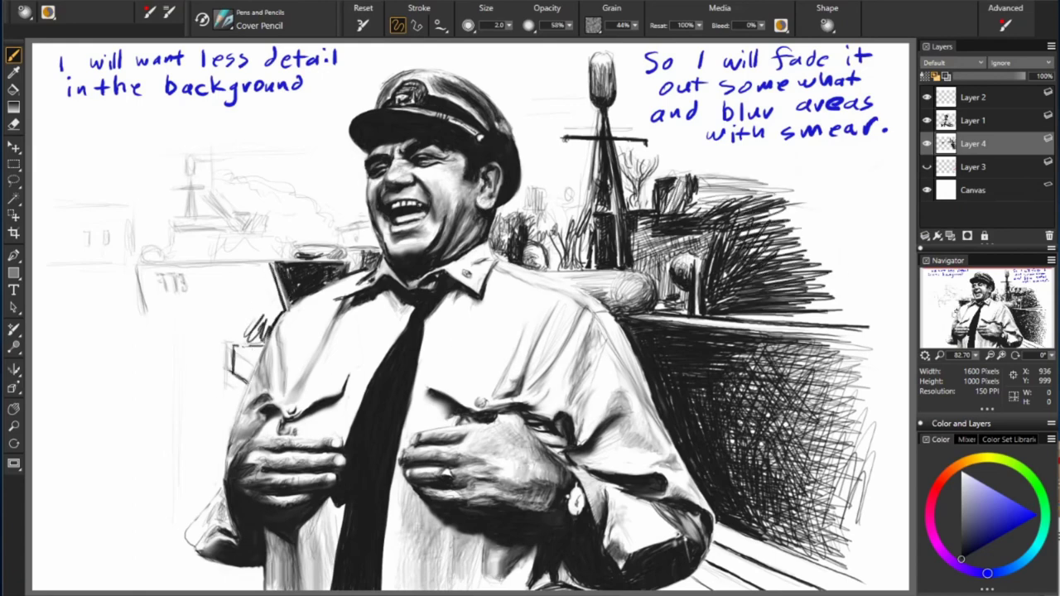
pyautogui.moveTo(250, 347); pyautogui.dragTo(273, 310)
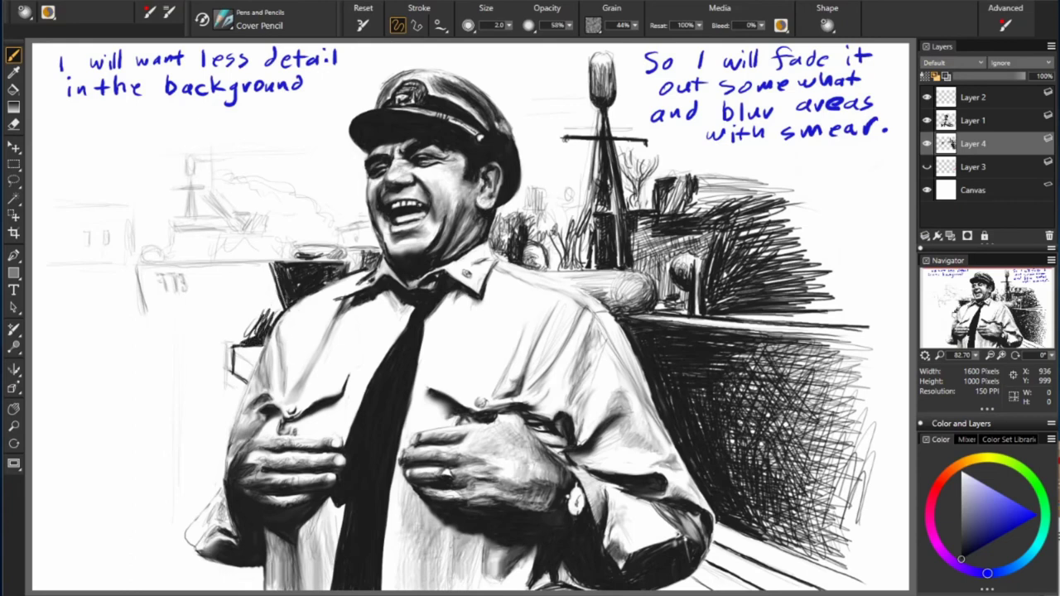
pyautogui.moveTo(270, 263)
pyautogui.mouseDown()
pyautogui.moveTo(136, 263)
pyautogui.moveTo(152, 318)
pyautogui.moveTo(228, 347)
pyautogui.mouseUp()
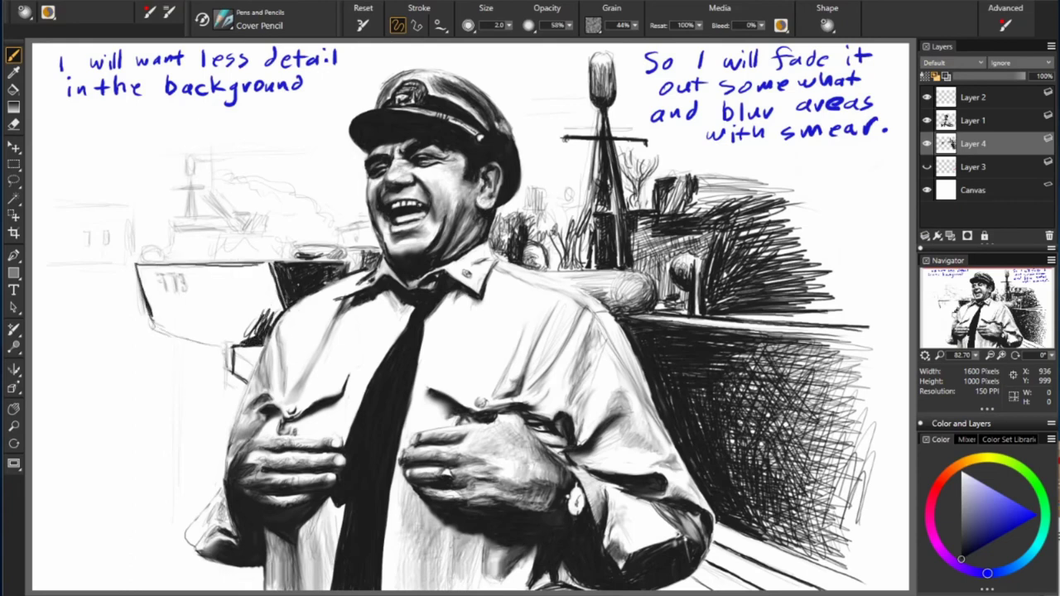
pyautogui.moveTo(152, 327); pyautogui.dragTo(228, 348)
# Step: Box the hull number, darken the bow's left edge, and shade around the F173 lettering
pyautogui.moveTo(278, 269); pyautogui.dragTo(258, 323)
pyautogui.moveTo(192, 274); pyautogui.dragTo(195, 293)
pyautogui.moveTo(147, 271)
pyautogui.mouseDown()
pyautogui.moveTo(192, 272)
pyautogui.moveTo(139, 268)
pyautogui.mouseUp()
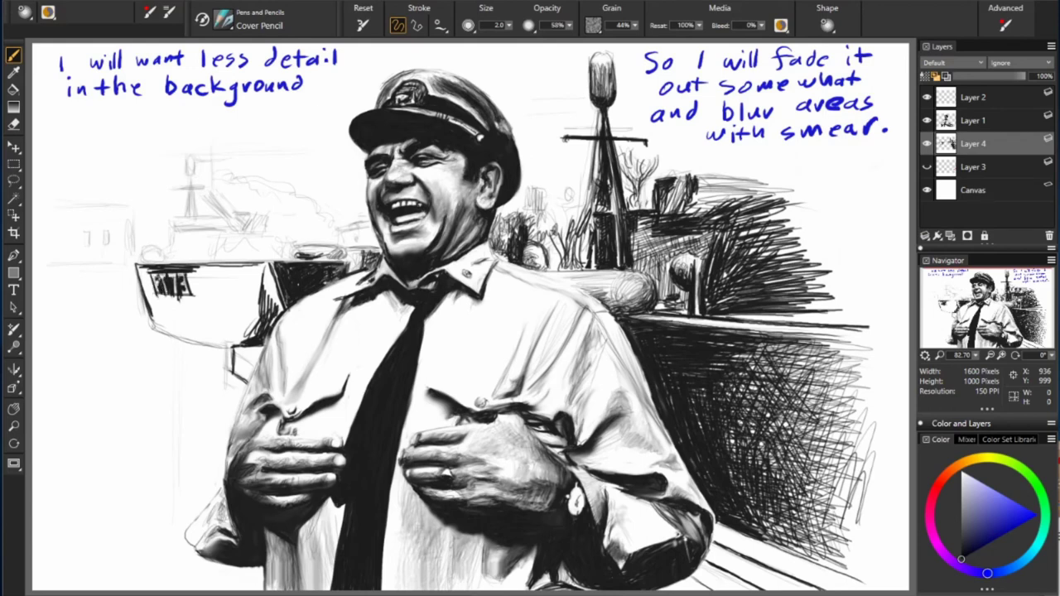
pyautogui.moveTo(140, 270); pyautogui.dragTo(152, 303)
pyautogui.moveTo(212, 280)
pyautogui.mouseDown()
pyautogui.moveTo(157, 298)
pyautogui.moveTo(240, 288)
pyautogui.mouseUp()
pyautogui.moveTo(175, 314); pyautogui.dragTo(245, 289)
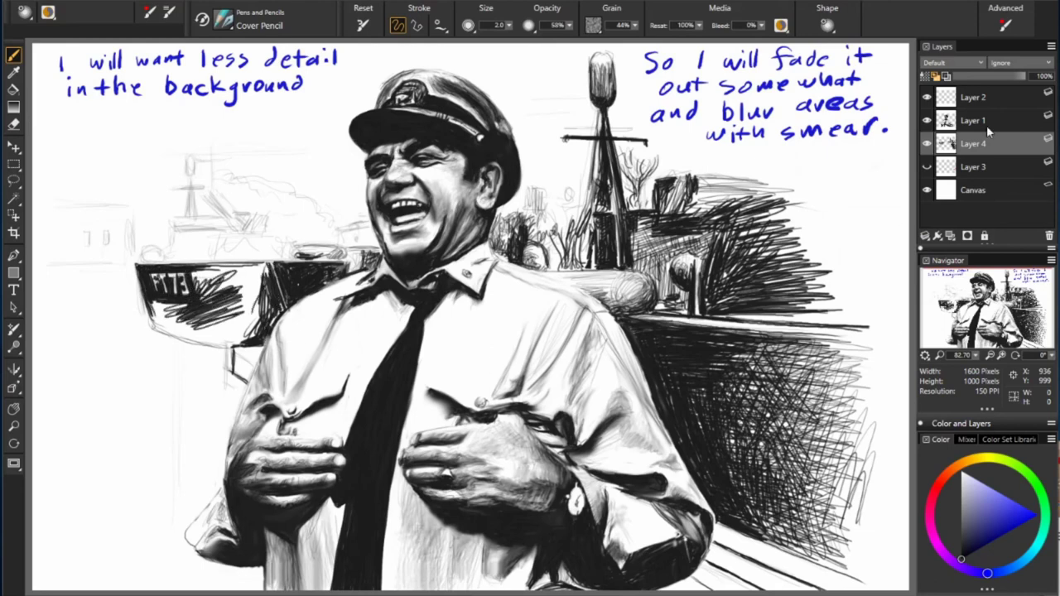
# Step: Densely hatch the hull left of the officer, darkening its lower part
pyautogui.moveTo(278, 303); pyautogui.dragTo(237, 342)
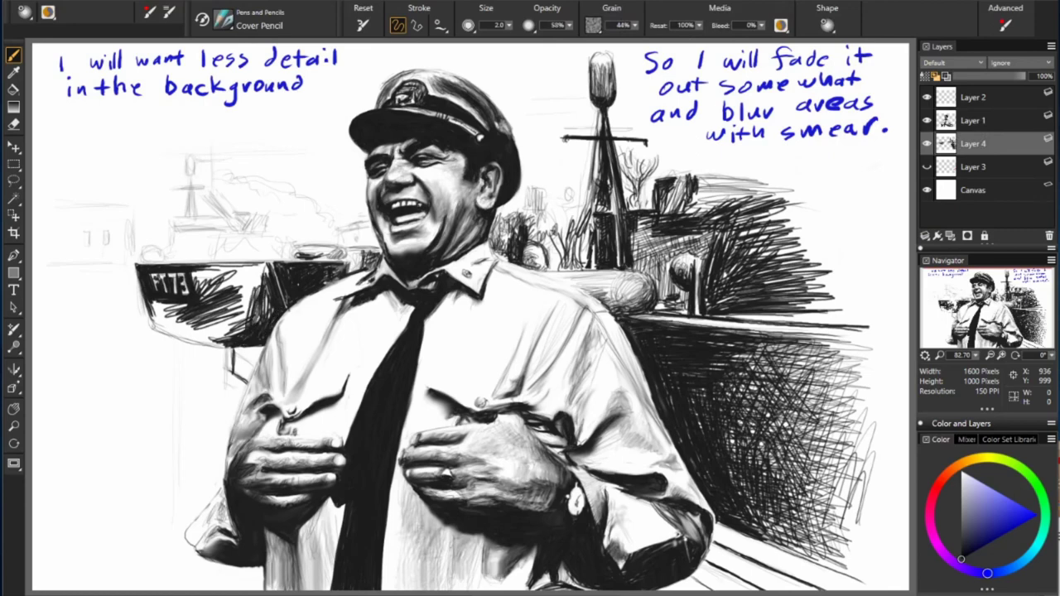
pyautogui.moveTo(271, 276)
pyautogui.mouseDown()
pyautogui.moveTo(203, 282)
pyautogui.moveTo(194, 298)
pyautogui.moveTo(225, 329)
pyautogui.moveTo(220, 281)
pyautogui.mouseUp()
pyautogui.moveTo(254, 290)
pyautogui.mouseDown()
pyautogui.moveTo(221, 339)
pyautogui.moveTo(157, 341)
pyautogui.mouseUp()
pyautogui.moveTo(197, 300)
pyautogui.mouseDown()
pyautogui.moveTo(149, 336)
pyautogui.moveTo(152, 324)
pyautogui.mouseUp()
pyautogui.moveTo(197, 306); pyautogui.dragTo(154, 336)
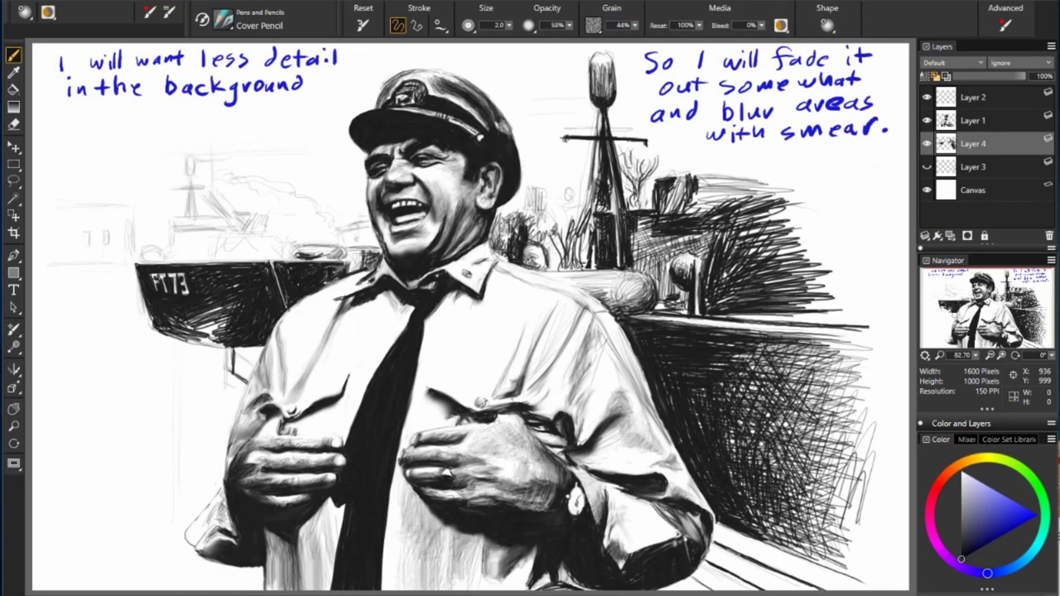
pyautogui.moveTo(226, 315); pyautogui.dragTo(174, 341)
pyautogui.moveTo(212, 332); pyautogui.dragTo(166, 346)
pyautogui.moveTo(230, 336); pyautogui.dragTo(185, 351)
pyautogui.moveTo(239, 305); pyautogui.dragTo(187, 331)
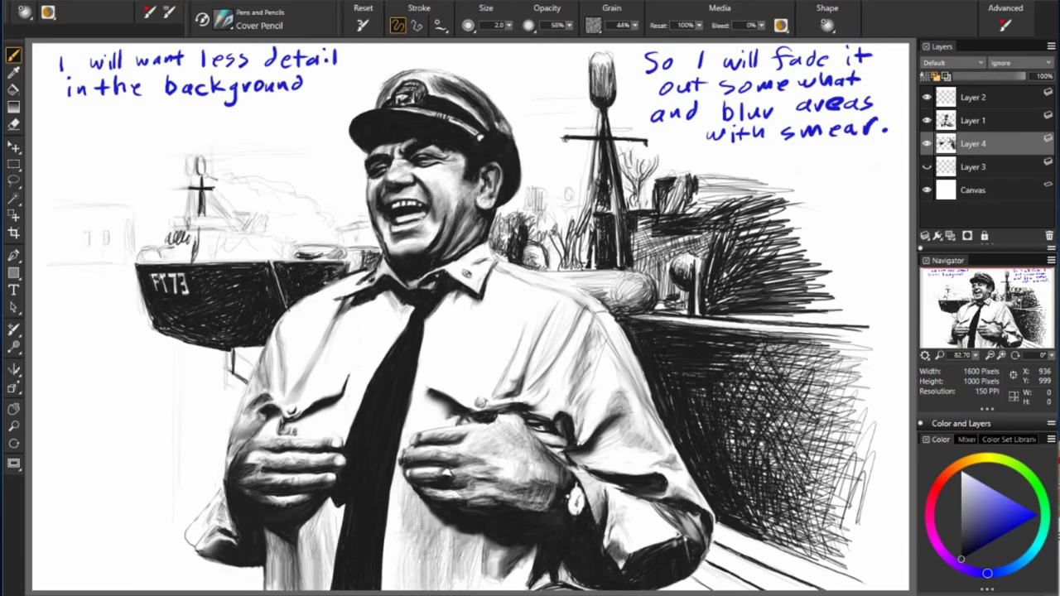
# Step: Sketch and hatch lines on the ship's superstructure beside the officer
pyautogui.moveTo(190, 222)
pyautogui.mouseDown()
pyautogui.moveTo(187, 260)
pyautogui.moveTo(232, 228)
pyautogui.mouseUp()
pyautogui.moveTo(210, 197); pyautogui.dragTo(237, 222)
pyautogui.moveTo(220, 232); pyautogui.dragTo(240, 236)
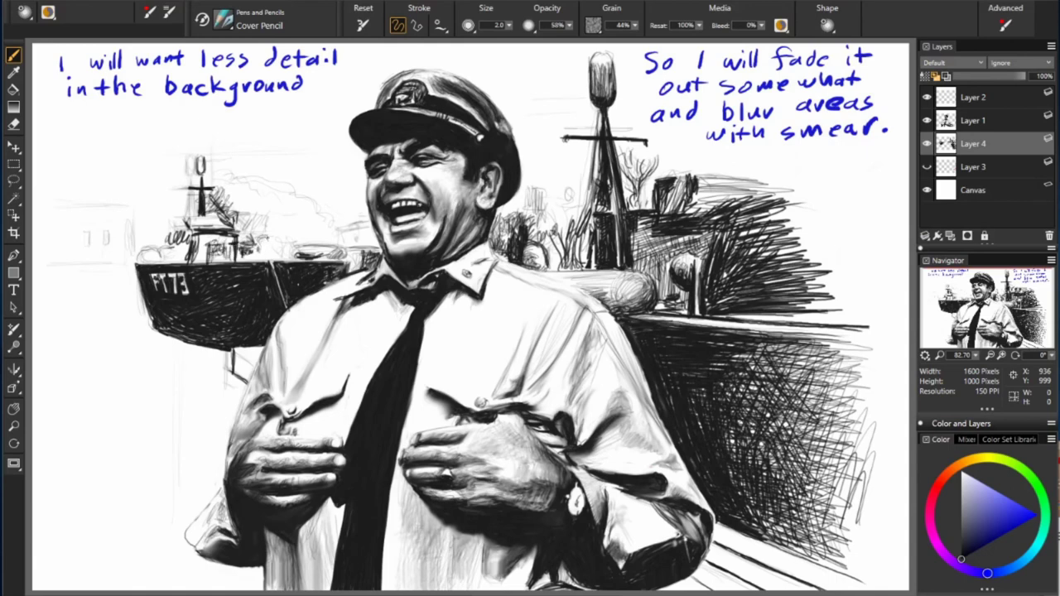
pyautogui.moveTo(260, 241); pyautogui.dragTo(292, 261)
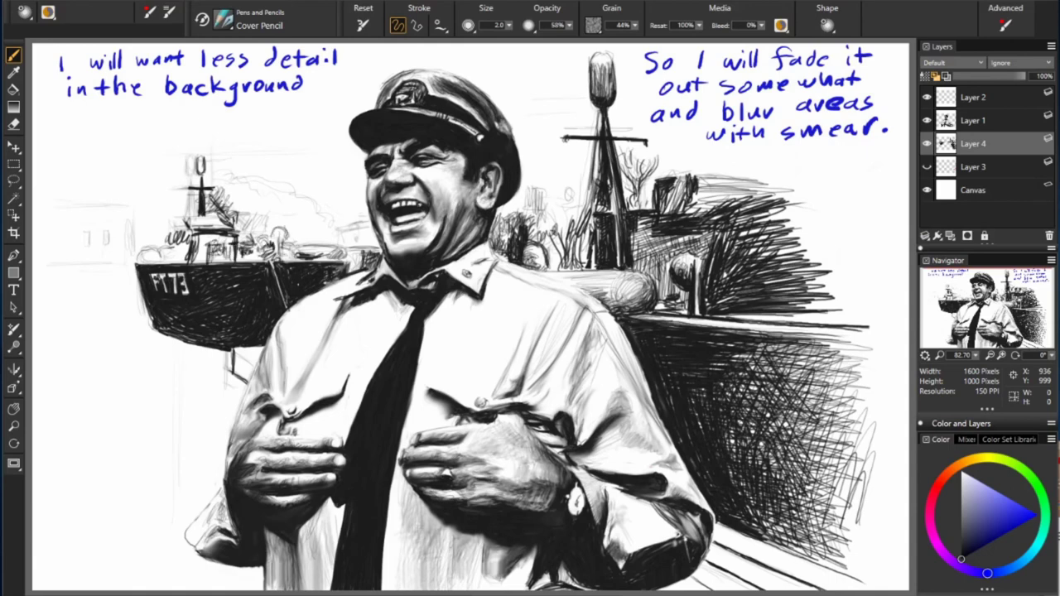
pyautogui.moveTo(255, 221)
pyautogui.mouseDown()
pyautogui.moveTo(285, 247)
pyautogui.moveTo(257, 215)
pyautogui.mouseUp()
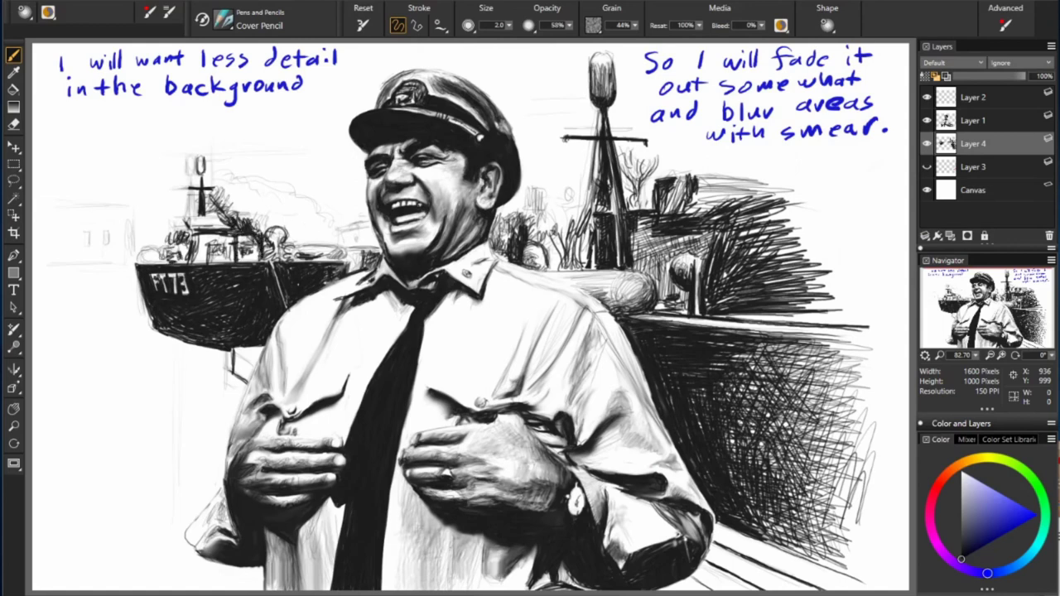
# Step: Hatch over the superstructure's right end and add lines above it
pyautogui.moveTo(300, 253); pyautogui.dragTo(364, 220)
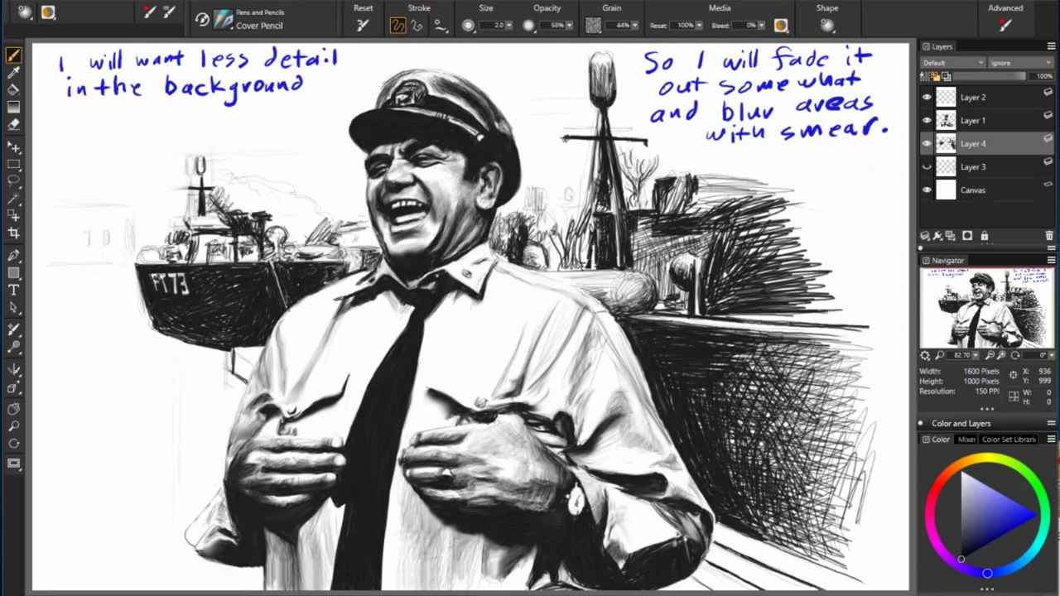
pyautogui.moveTo(364, 177); pyautogui.dragTo(273, 229)
pyautogui.moveTo(308, 189); pyautogui.dragTo(253, 237)
pyautogui.moveTo(278, 173)
pyautogui.mouseDown()
pyautogui.moveTo(224, 212)
pyautogui.moveTo(240, 219)
pyautogui.moveTo(336, 198)
pyautogui.mouseUp()
pyautogui.moveTo(301, 235)
pyautogui.mouseDown()
pyautogui.moveTo(351, 196)
pyautogui.moveTo(285, 209)
pyautogui.mouseUp()
pyautogui.moveTo(195, 143); pyautogui.dragTo(288, 190)
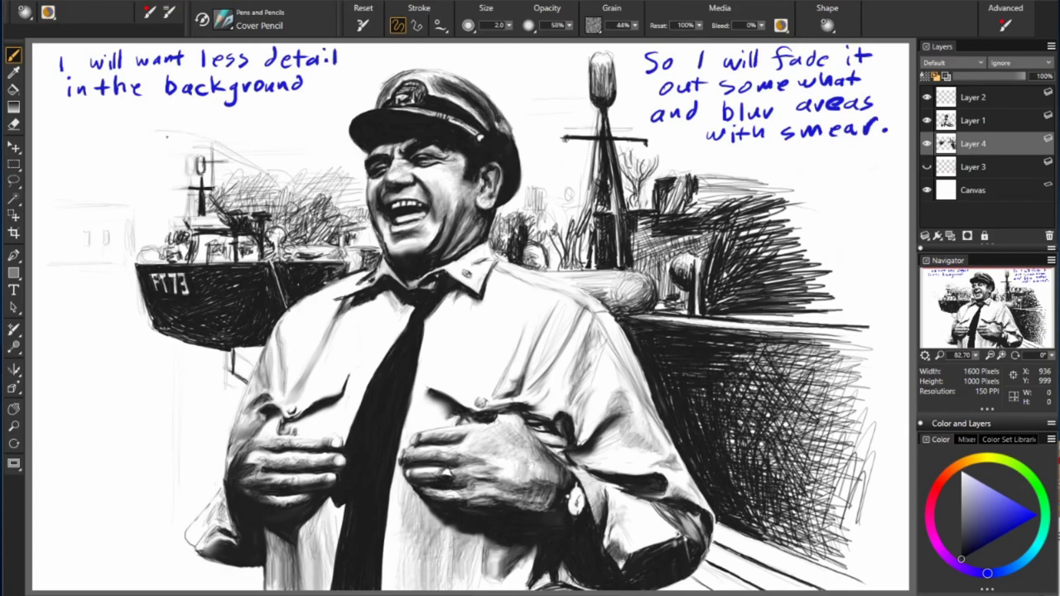
# Step: Draw faint horizon lines and scribble the boat's superstructure and left shoreline
pyautogui.moveTo(65, 131); pyautogui.dragTo(197, 140)
pyautogui.moveTo(58, 142); pyautogui.dragTo(212, 153)
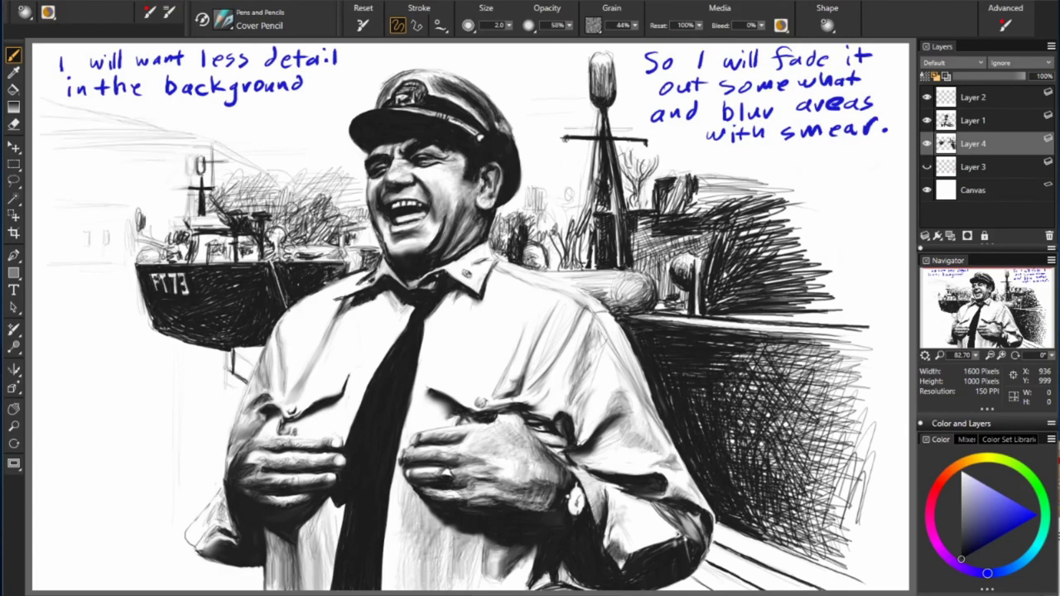
pyautogui.moveTo(149, 249)
pyautogui.mouseDown()
pyautogui.moveTo(165, 207)
pyautogui.moveTo(199, 180)
pyautogui.moveTo(145, 165)
pyautogui.moveTo(178, 253)
pyautogui.mouseUp()
pyautogui.moveTo(124, 199); pyautogui.dragTo(187, 148)
pyautogui.moveTo(149, 159); pyautogui.dragTo(42, 208)
pyautogui.moveTo(131, 263); pyautogui.dragTo(45, 267)
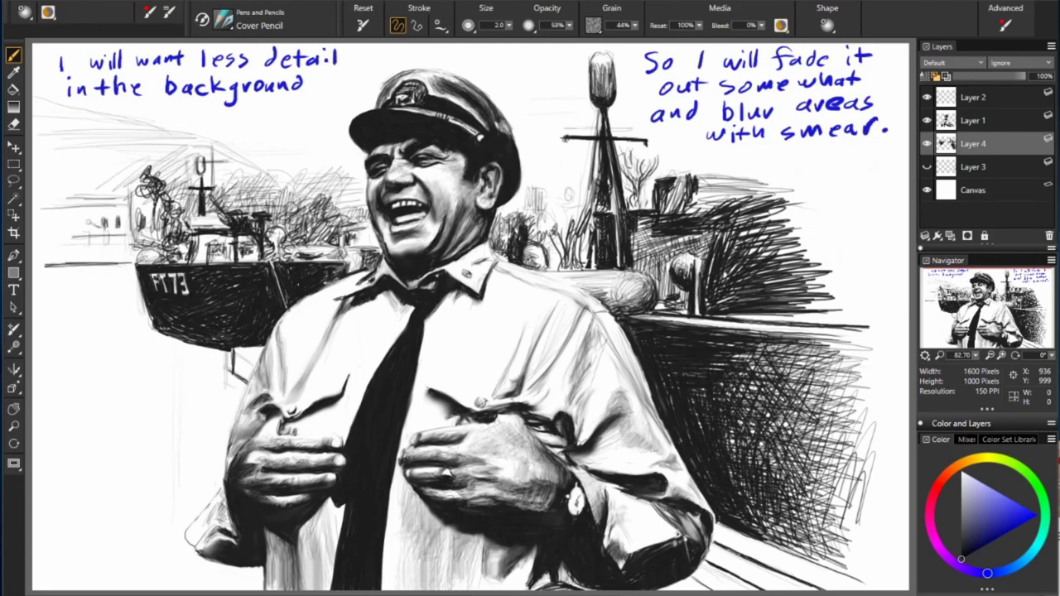
# Step: Hatch the background left of the boat and add horizon hatching at right
pyautogui.moveTo(121, 184)
pyautogui.mouseDown()
pyautogui.moveTo(86, 202)
pyautogui.moveTo(133, 181)
pyautogui.moveTo(133, 243)
pyautogui.moveTo(55, 269)
pyautogui.mouseUp()
pyautogui.moveTo(141, 249); pyautogui.dragTo(38, 247)
pyautogui.moveTo(49, 190)
pyautogui.mouseDown()
pyautogui.moveTo(174, 156)
pyautogui.moveTo(358, 166)
pyautogui.mouseUp()
pyautogui.moveTo(853, 176); pyautogui.dragTo(687, 179)
pyautogui.moveTo(862, 196)
pyautogui.mouseDown()
pyautogui.moveTo(716, 202)
pyautogui.moveTo(746, 281)
pyautogui.mouseUp()
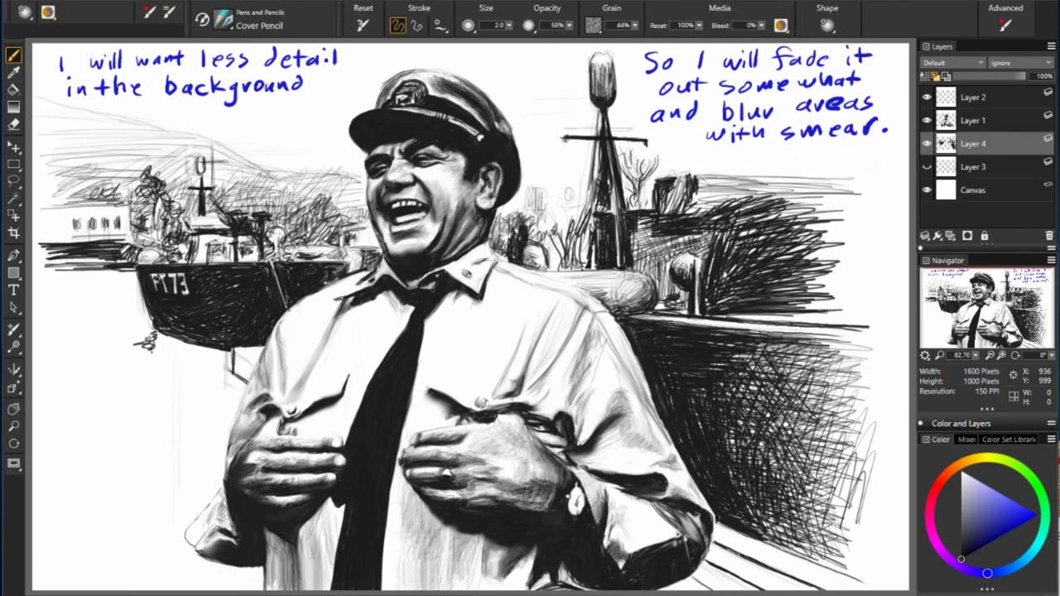
# Step: Hatch dense dark water left of the officer and below the boat
pyautogui.moveTo(154, 339)
pyautogui.mouseDown()
pyautogui.moveTo(132, 383)
pyautogui.moveTo(169, 416)
pyautogui.moveTo(154, 430)
pyautogui.mouseUp()
pyautogui.moveTo(229, 441)
pyautogui.mouseDown()
pyautogui.moveTo(146, 455)
pyautogui.moveTo(199, 482)
pyautogui.moveTo(158, 486)
pyautogui.mouseUp()
pyautogui.moveTo(222, 485)
pyautogui.mouseDown()
pyautogui.moveTo(172, 510)
pyautogui.moveTo(146, 463)
pyautogui.mouseUp()
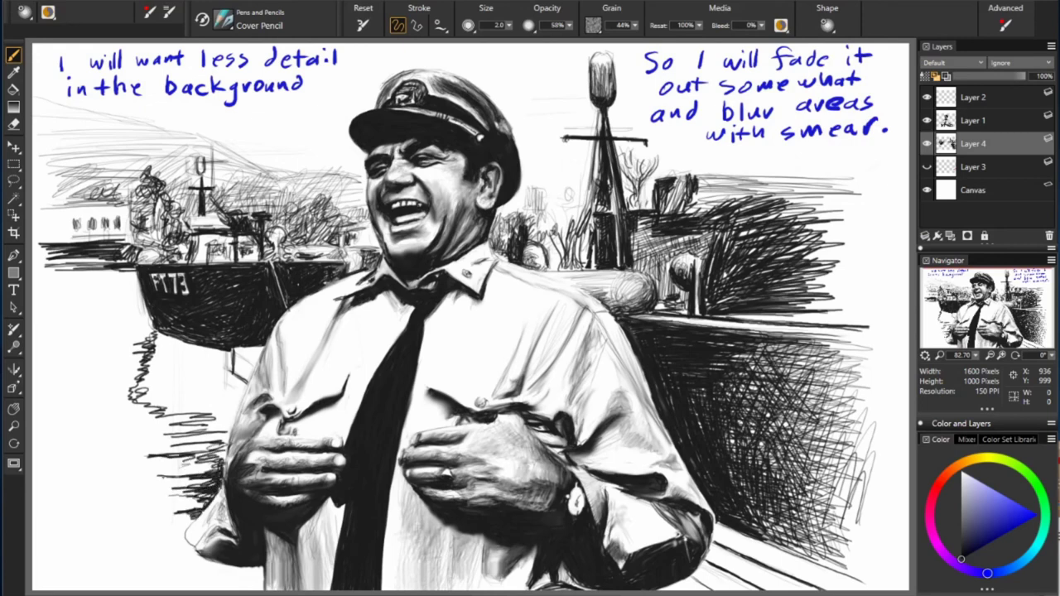
pyautogui.moveTo(223, 434); pyautogui.dragTo(131, 476)
pyautogui.moveTo(220, 415); pyautogui.dragTo(192, 432)
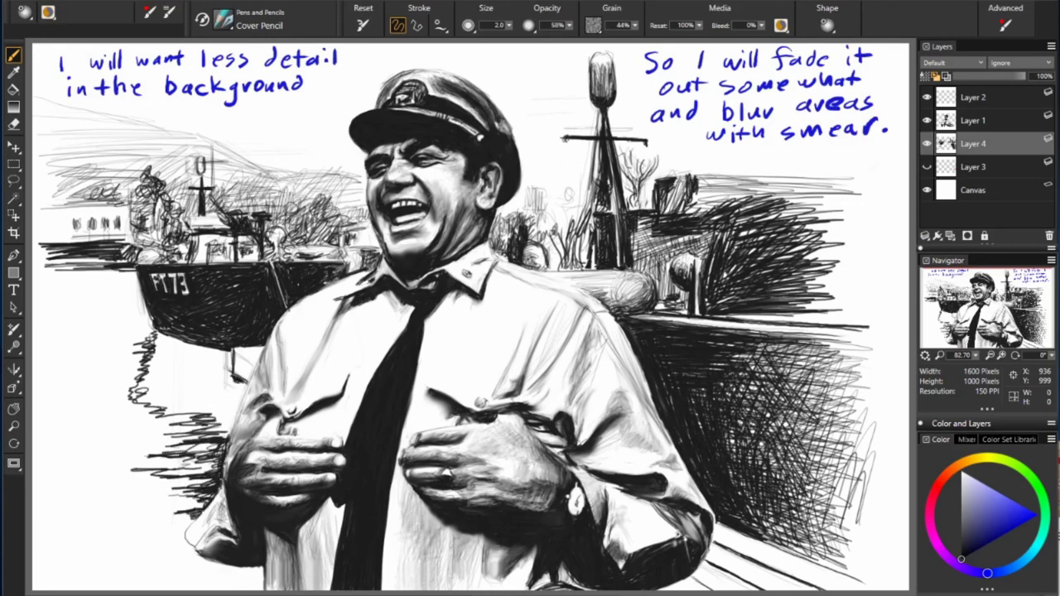
pyautogui.moveTo(234, 404); pyautogui.dragTo(223, 448)
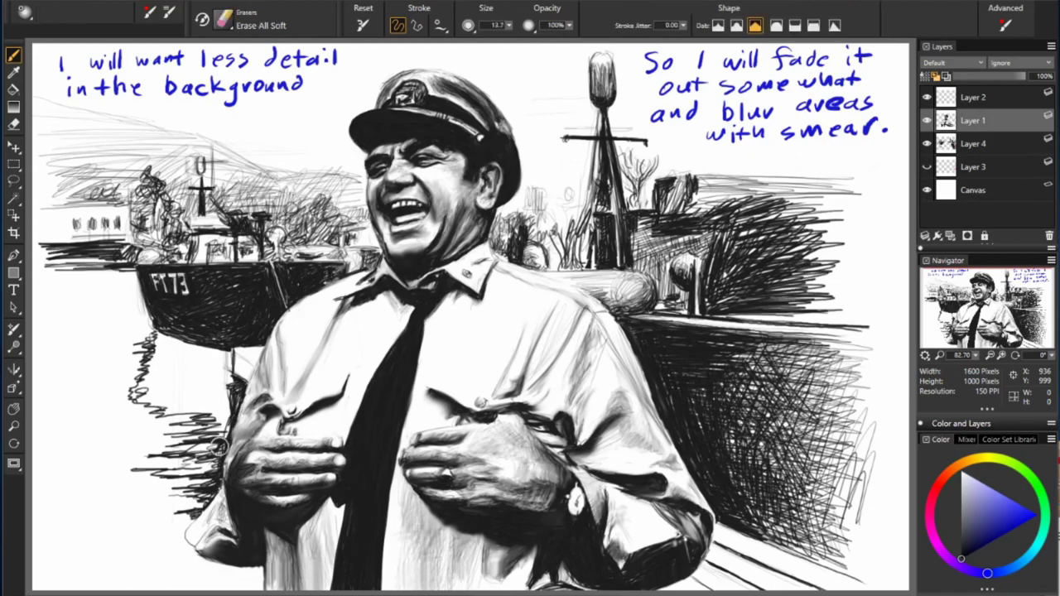
pyautogui.moveTo(212, 397)
pyautogui.mouseDown()
pyautogui.moveTo(174, 411)
pyautogui.moveTo(182, 435)
pyautogui.mouseUp()
pyautogui.moveTo(232, 352)
pyautogui.mouseDown()
pyautogui.moveTo(178, 406)
pyautogui.moveTo(195, 402)
pyautogui.mouseUp()
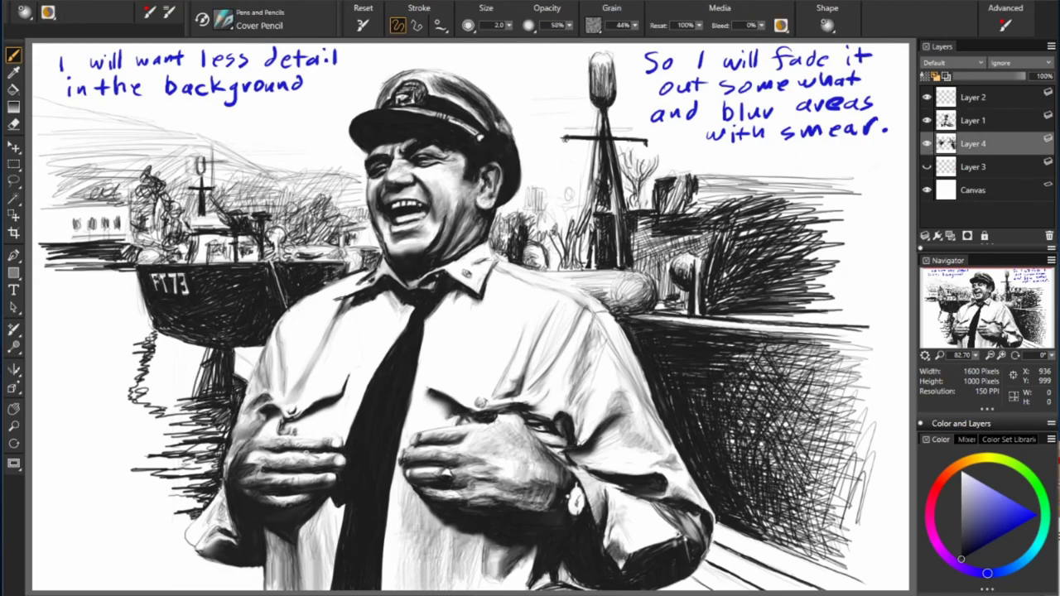
pyautogui.moveTo(199, 332); pyautogui.dragTo(162, 395)
pyautogui.moveTo(223, 348)
pyautogui.mouseDown()
pyautogui.moveTo(165, 401)
pyautogui.moveTo(150, 371)
pyautogui.moveTo(139, 389)
pyautogui.mouseUp()
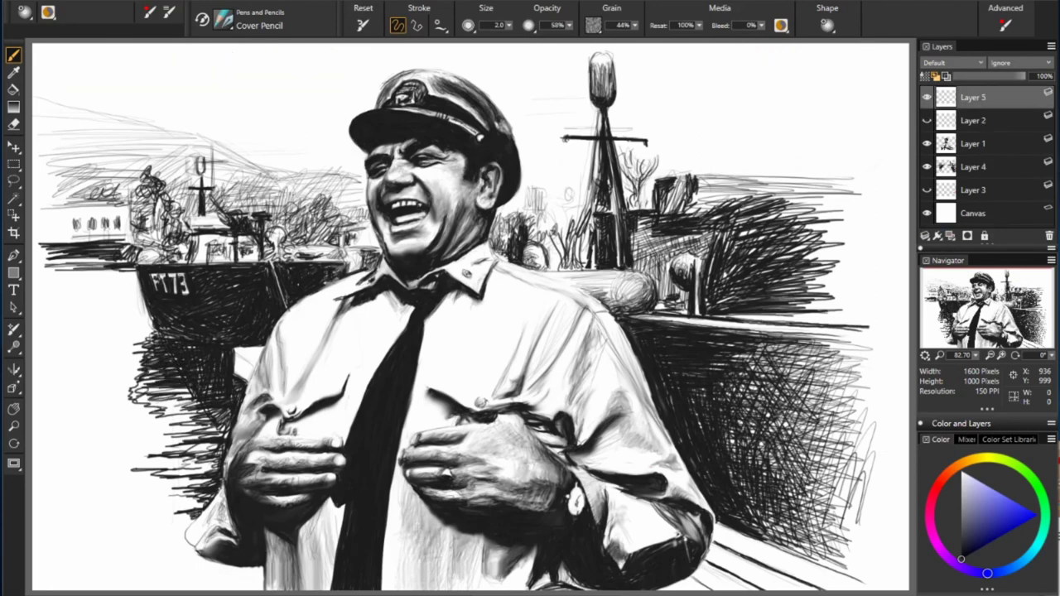
# Step: Write the red note about pencil sketches at top left, with an arrow across
pyautogui.moveTo(98, 57); pyautogui.dragTo(267, 63)
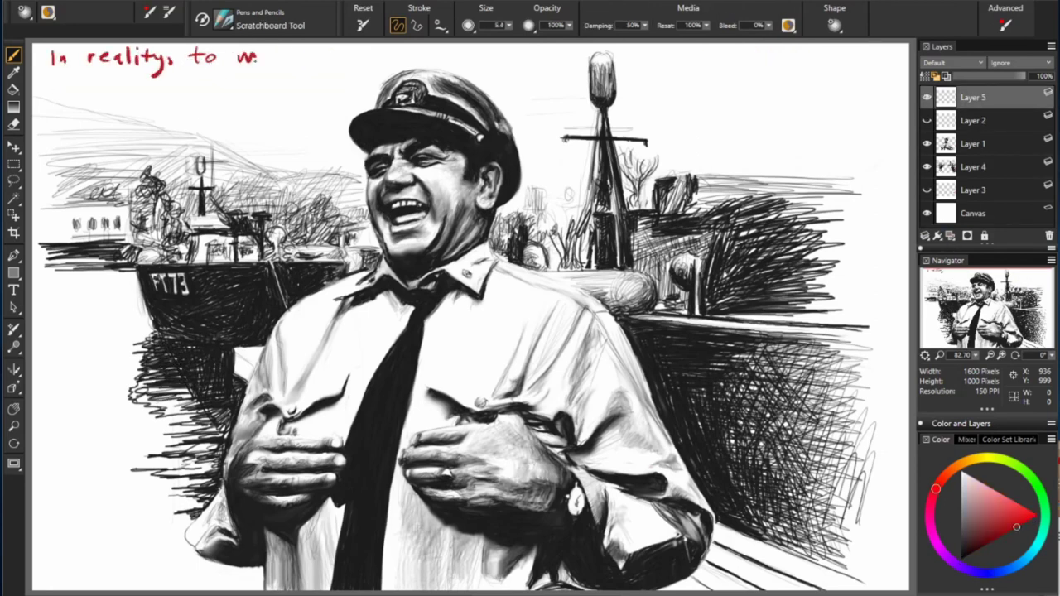
pyautogui.moveTo(66, 83)
pyautogui.mouseDown()
pyautogui.moveTo(108, 93)
pyautogui.moveTo(237, 79)
pyautogui.moveTo(311, 86)
pyautogui.mouseUp()
pyautogui.moveTo(68, 119); pyautogui.dragTo(311, 113)
pyautogui.moveTo(318, 108)
pyautogui.mouseDown()
pyautogui.moveTo(656, 60)
pyautogui.moveTo(899, 63)
pyautogui.mouseUp()
pyautogui.moveTo(638, 79); pyautogui.dragTo(836, 98)
# Step: Finish the note underlining MUCH, hide Layer 5, and return to Layer 4
pyautogui.moveTo(649, 116)
pyautogui.mouseDown()
pyautogui.moveTo(828, 120)
pyautogui.moveTo(866, 108)
pyautogui.mouseUp()
pyautogui.moveTo(676, 145); pyautogui.dragTo(884, 145)
pyautogui.moveTo(694, 161); pyautogui.dragTo(772, 157)
pyautogui.click(973, 167)
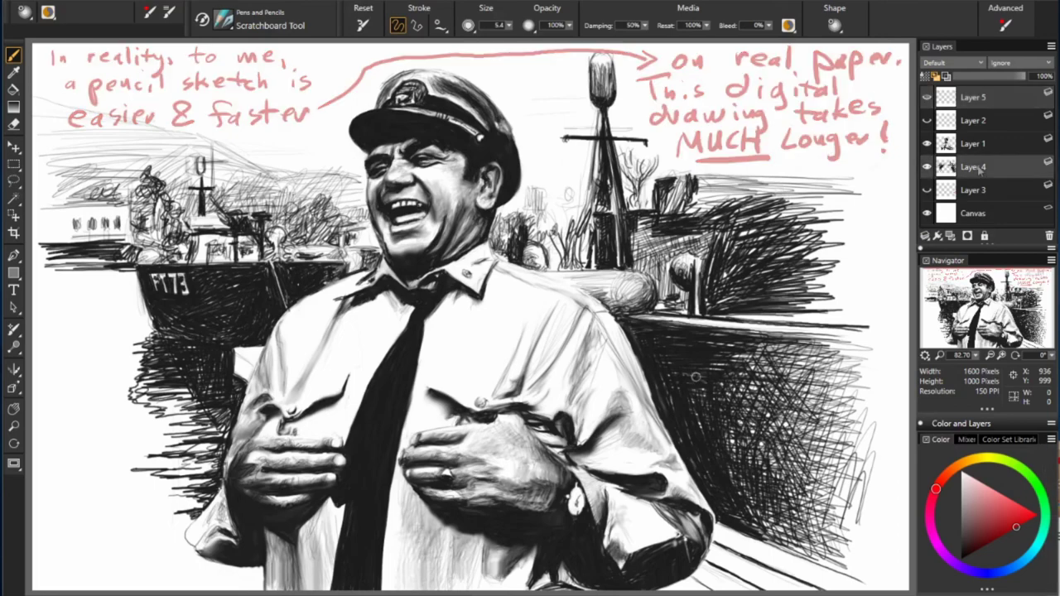
pyautogui.click(926, 97)
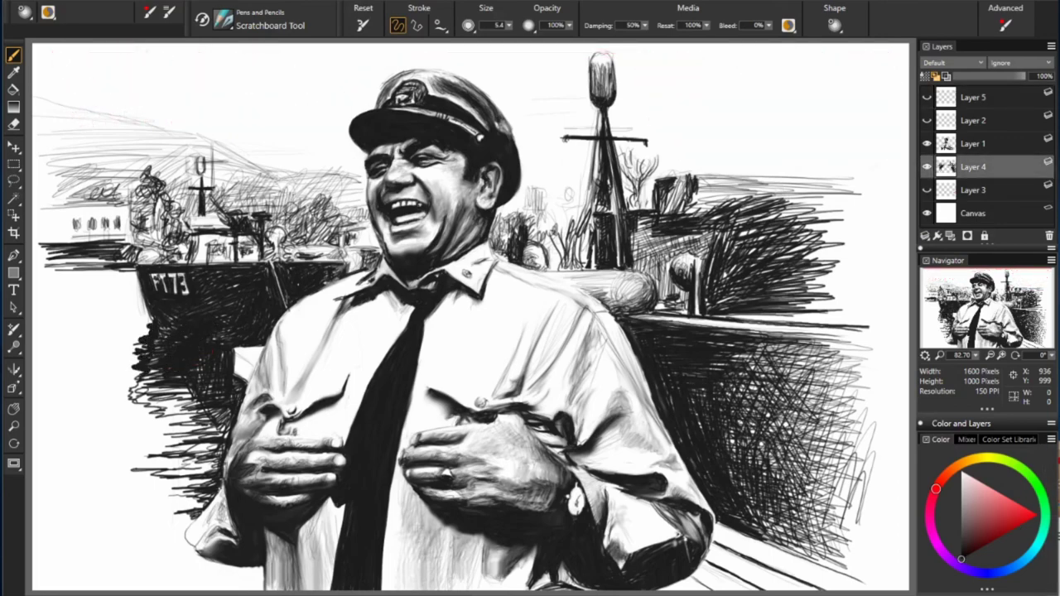
# Step: Add grey horizontal hatching across the water left of the boat
pyautogui.moveTo(154, 330); pyautogui.dragTo(144, 384)
pyautogui.moveTo(133, 264)
pyautogui.mouseDown()
pyautogui.moveTo(61, 275)
pyautogui.moveTo(139, 290)
pyautogui.mouseUp()
pyautogui.moveTo(53, 296); pyautogui.dragTo(149, 316)
pyautogui.moveTo(60, 331); pyautogui.dragTo(153, 348)
pyautogui.moveTo(69, 365); pyautogui.dragTo(146, 389)
pyautogui.moveTo(54, 404)
pyautogui.mouseDown()
pyautogui.moveTo(204, 414)
pyautogui.moveTo(212, 389)
pyautogui.mouseUp()
pyautogui.moveTo(131, 427)
pyautogui.mouseDown()
pyautogui.moveTo(223, 424)
pyautogui.moveTo(224, 439)
pyautogui.mouseUp()
# Step: Extend the hatching to the bottom edge and darken the lower-left water
pyautogui.moveTo(41, 447); pyautogui.dragTo(165, 455)
pyautogui.moveTo(58, 472); pyautogui.dragTo(198, 505)
pyautogui.moveTo(66, 497); pyautogui.dragTo(199, 538)
pyautogui.moveTo(92, 546)
pyautogui.mouseDown()
pyautogui.moveTo(215, 567)
pyautogui.moveTo(248, 588)
pyautogui.mouseUp()
pyautogui.moveTo(81, 505); pyautogui.dragTo(203, 572)
pyautogui.moveTo(129, 497)
pyautogui.mouseDown()
pyautogui.moveTo(219, 444)
pyautogui.moveTo(230, 411)
pyautogui.mouseUp()
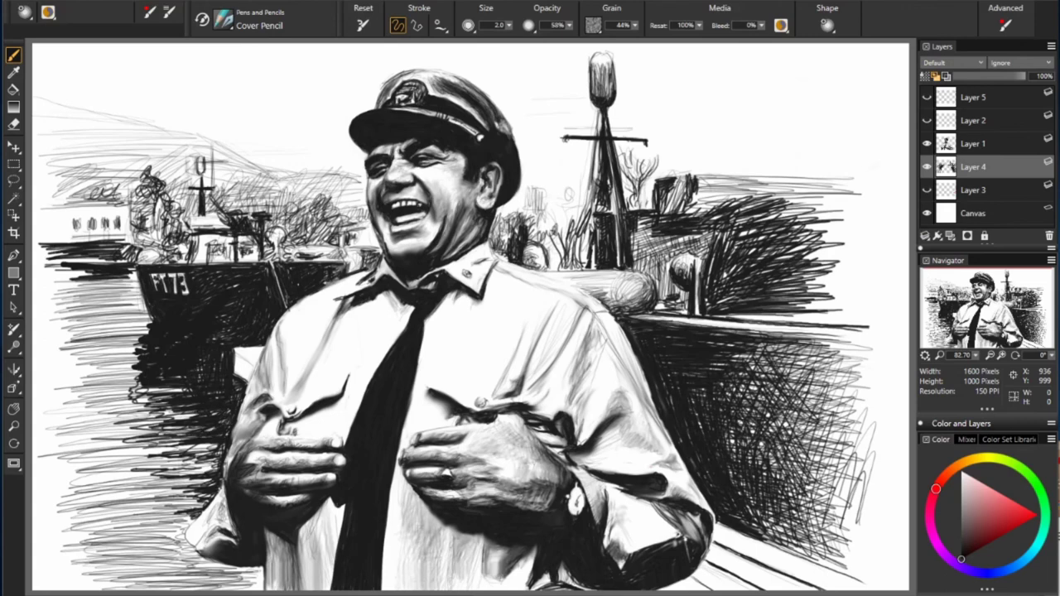
pyautogui.moveTo(108, 502); pyautogui.dragTo(192, 575)
pyautogui.moveTo(149, 531); pyautogui.dragTo(263, 591)
pyautogui.moveTo(73, 439); pyautogui.dragTo(181, 507)
pyautogui.moveTo(136, 449); pyautogui.dragTo(195, 485)
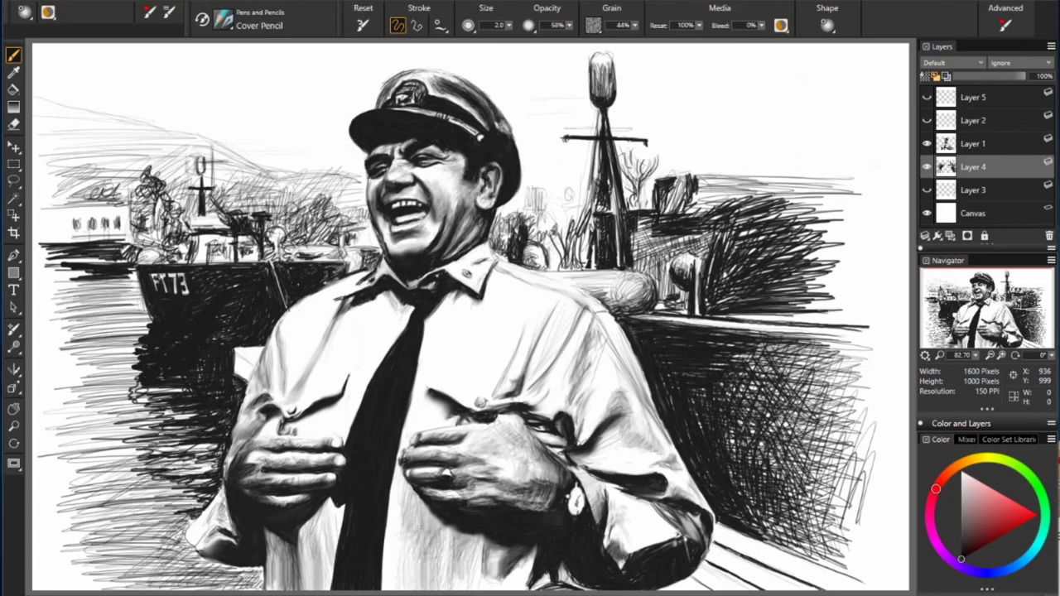
pyautogui.moveTo(163, 434); pyautogui.dragTo(224, 462)
pyautogui.moveTo(100, 419); pyautogui.dragTo(225, 441)
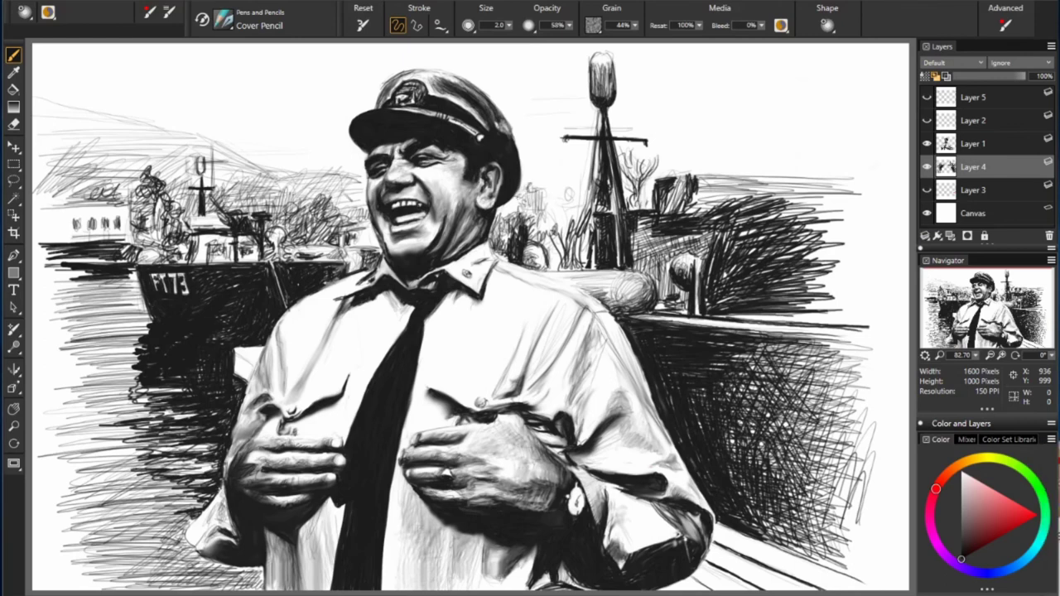
# Step: With the Smear blender, soften the bow, sky around the masts, and shoreline buildings
pyautogui.hotkey('ctrl', '1')
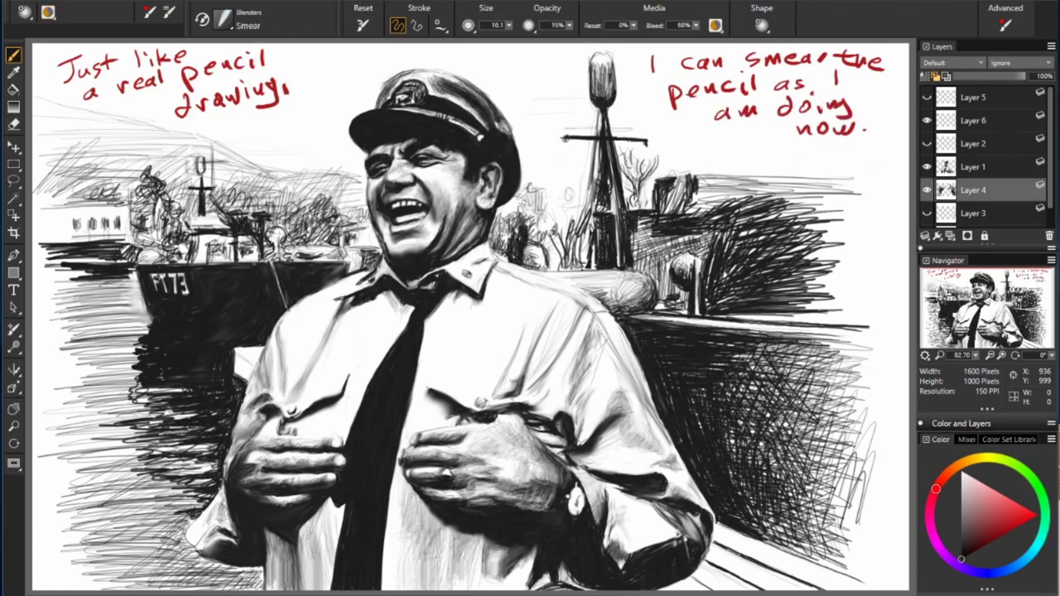
pyautogui.moveTo(214, 257); pyautogui.dragTo(38, 248)
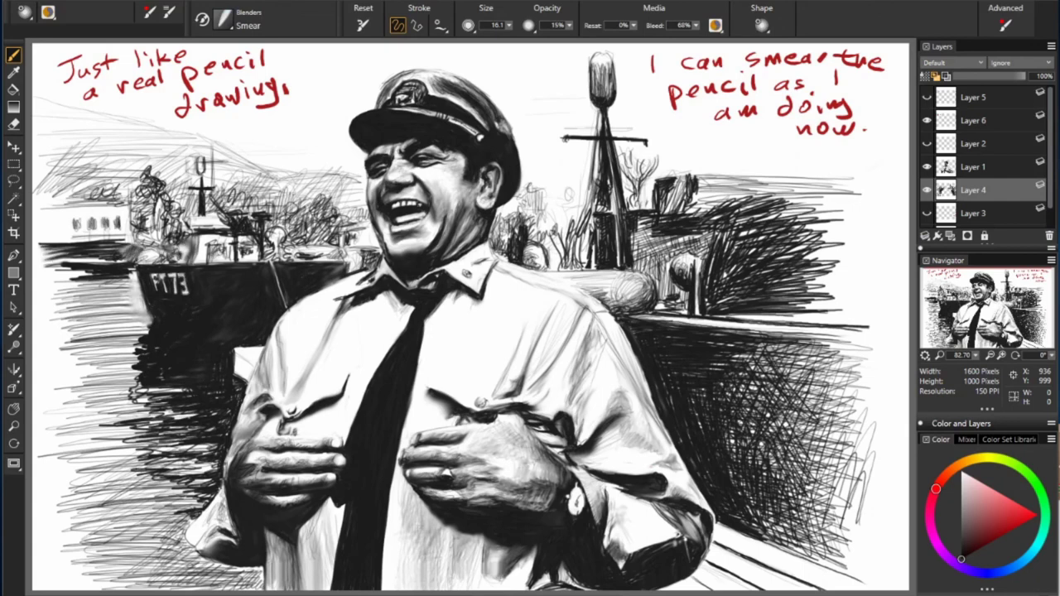
pyautogui.moveTo(116, 195); pyautogui.dragTo(46, 151)
pyautogui.moveTo(154, 165)
pyautogui.mouseDown()
pyautogui.moveTo(109, 208)
pyautogui.moveTo(133, 152)
pyautogui.mouseUp()
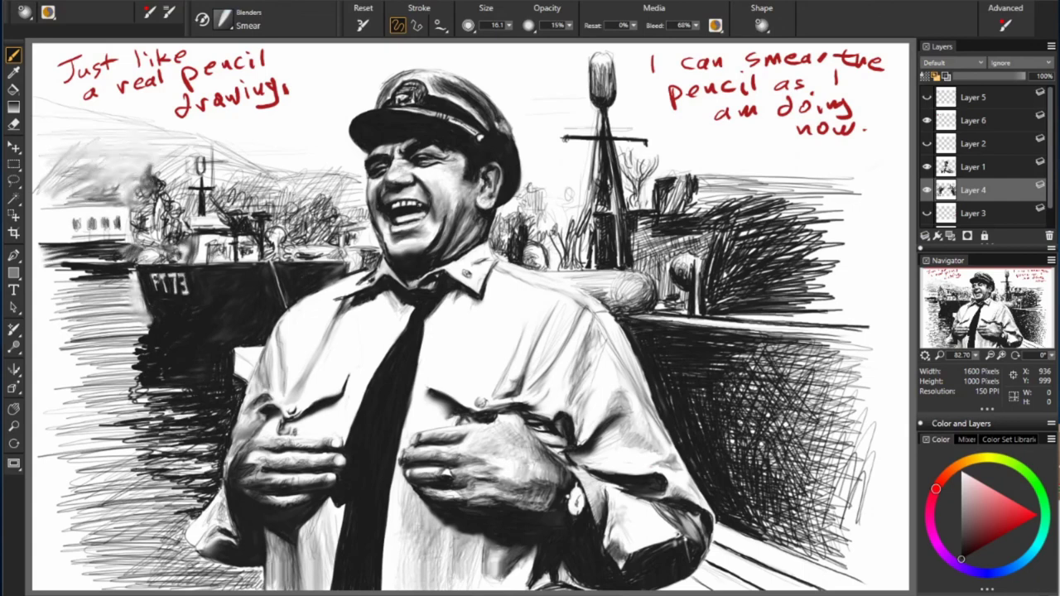
pyautogui.moveTo(149, 194); pyautogui.dragTo(197, 161)
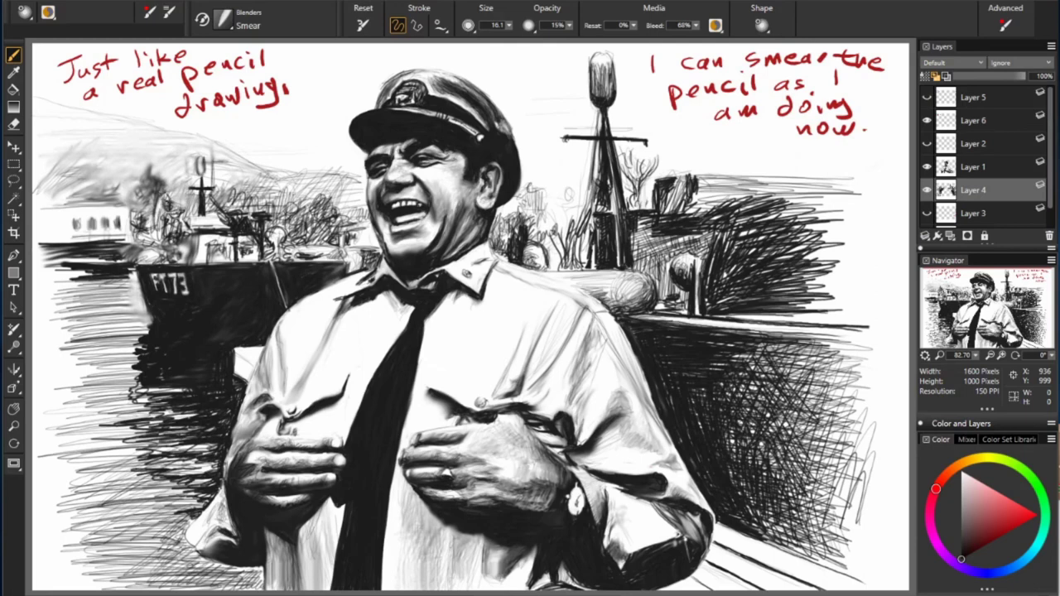
pyautogui.moveTo(133, 236)
pyautogui.mouseDown()
pyautogui.moveTo(182, 203)
pyautogui.moveTo(339, 170)
pyautogui.moveTo(264, 189)
pyautogui.mouseUp()
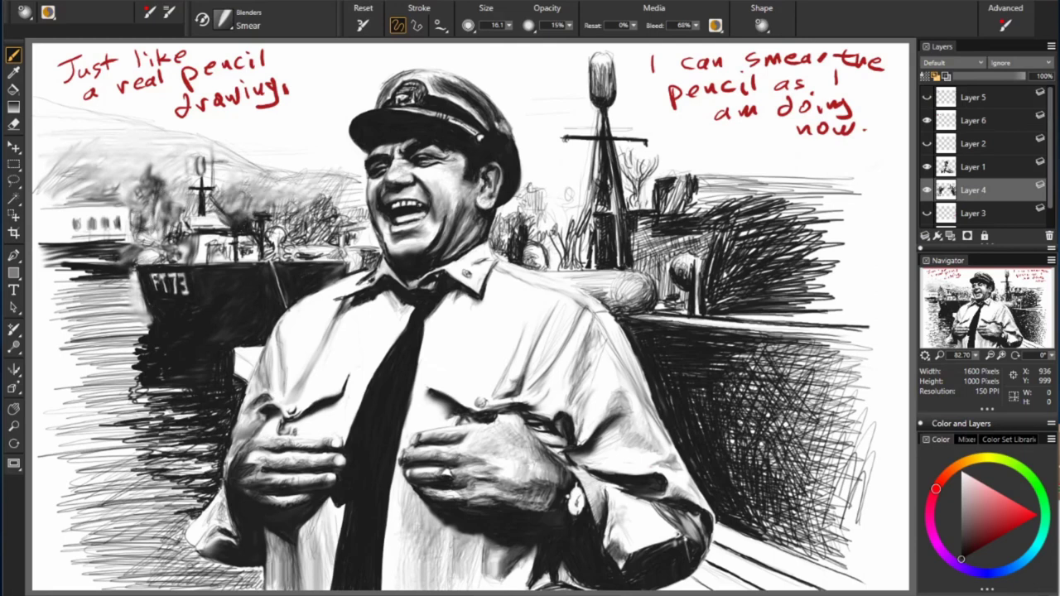
pyautogui.moveTo(41, 248); pyautogui.dragTo(136, 277)
pyautogui.moveTo(83, 220); pyautogui.dragTo(215, 240)
pyautogui.moveTo(265, 215)
pyautogui.mouseDown()
pyautogui.moveTo(365, 207)
pyautogui.moveTo(265, 236)
pyautogui.moveTo(372, 265)
pyautogui.mouseUp()
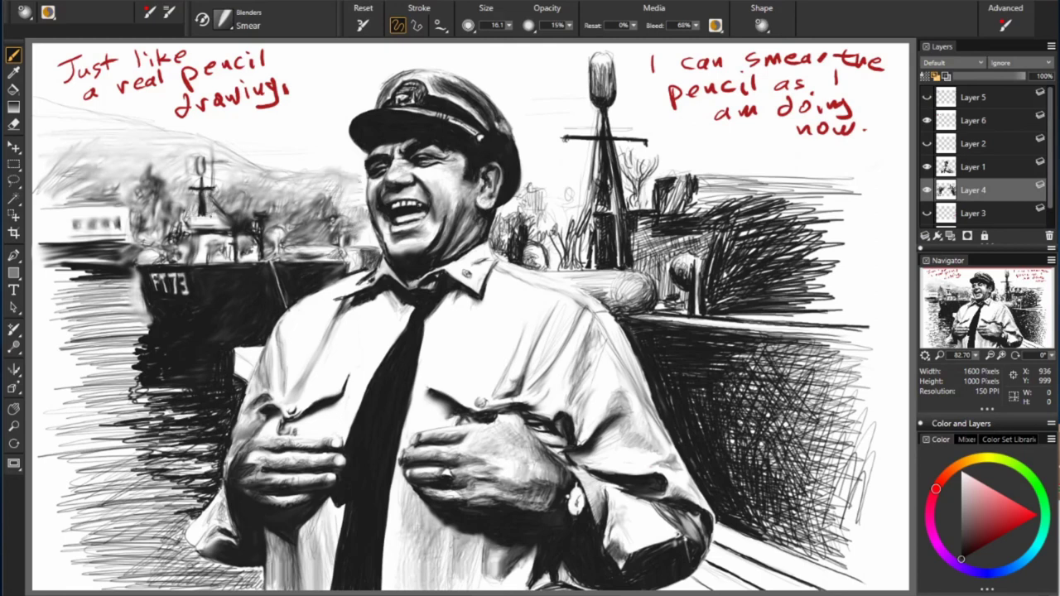
pyautogui.moveTo(165, 242); pyautogui.dragTo(184, 222)
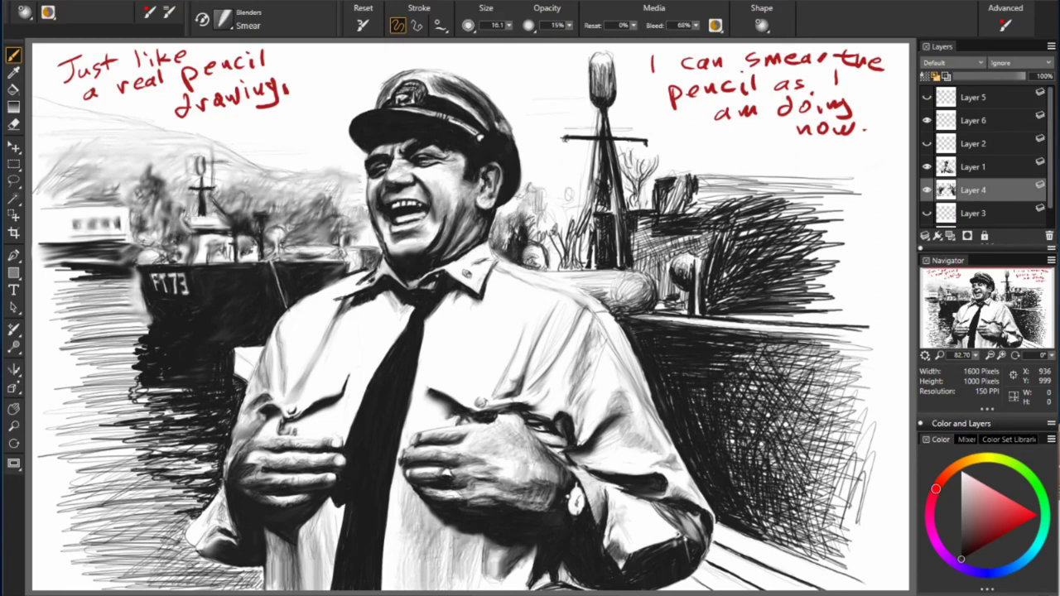
# Step: Smear the tower's tank, hatching beside it, and lower-right crosshatching into grey
pyautogui.moveTo(596, 194); pyautogui.dragTo(600, 66)
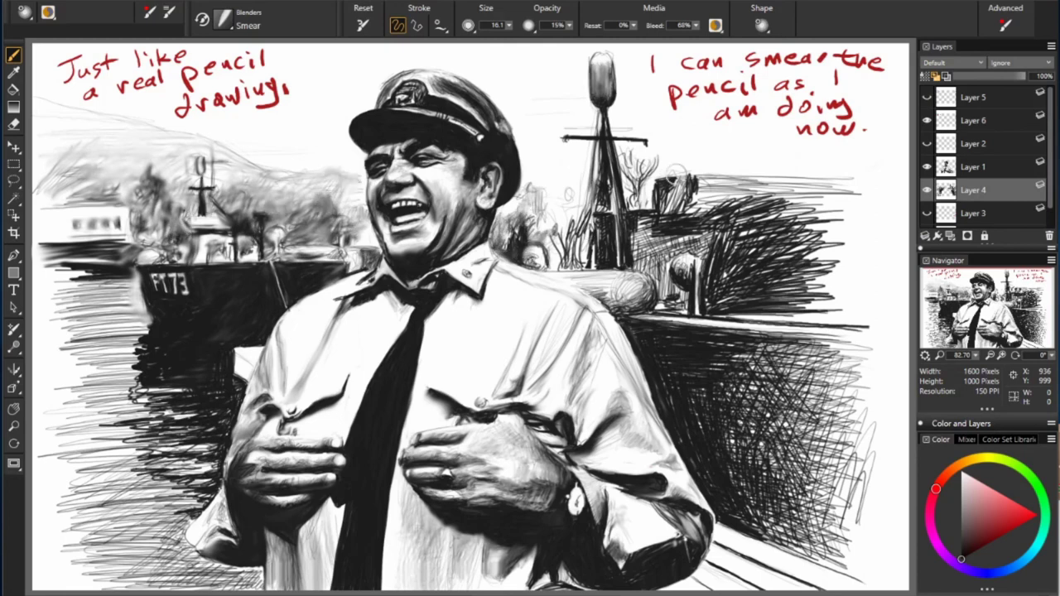
pyautogui.moveTo(687, 199)
pyautogui.mouseDown()
pyautogui.moveTo(817, 223)
pyautogui.moveTo(704, 249)
pyautogui.moveTo(662, 232)
pyautogui.mouseUp()
pyautogui.moveTo(687, 281)
pyautogui.mouseDown()
pyautogui.moveTo(629, 298)
pyautogui.moveTo(571, 215)
pyautogui.moveTo(547, 273)
pyautogui.mouseUp()
pyautogui.moveTo(638, 290); pyautogui.dragTo(613, 323)
pyautogui.moveTo(844, 315); pyautogui.dragTo(728, 352)
pyautogui.moveTo(828, 372)
pyautogui.mouseDown()
pyautogui.moveTo(745, 563)
pyautogui.moveTo(728, 496)
pyautogui.mouseUp()
pyautogui.moveTo(828, 414); pyautogui.dragTo(745, 563)
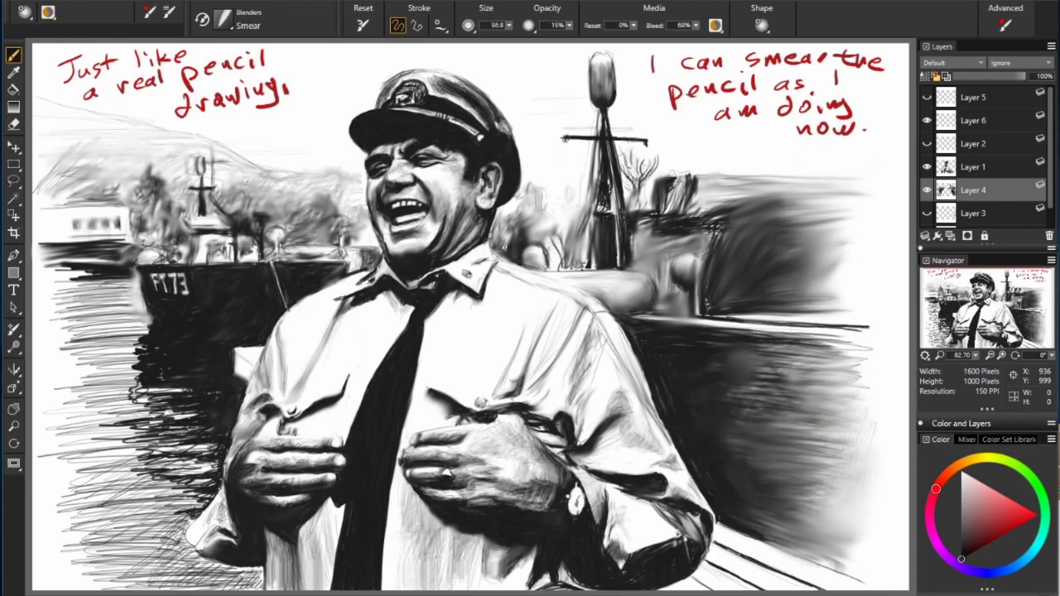
# Step: Smear the lower-left water into soft grey and blend both sides further
pyautogui.moveTo(211, 431); pyautogui.dragTo(170, 468)
pyautogui.moveTo(249, 501); pyautogui.dragTo(99, 571)
pyautogui.moveTo(158, 472); pyautogui.dragTo(49, 547)
pyautogui.moveTo(202, 414); pyautogui.dragTo(45, 513)
pyautogui.moveTo(207, 488); pyautogui.dragTo(124, 389)
pyautogui.moveTo(174, 414); pyautogui.dragTo(58, 344)
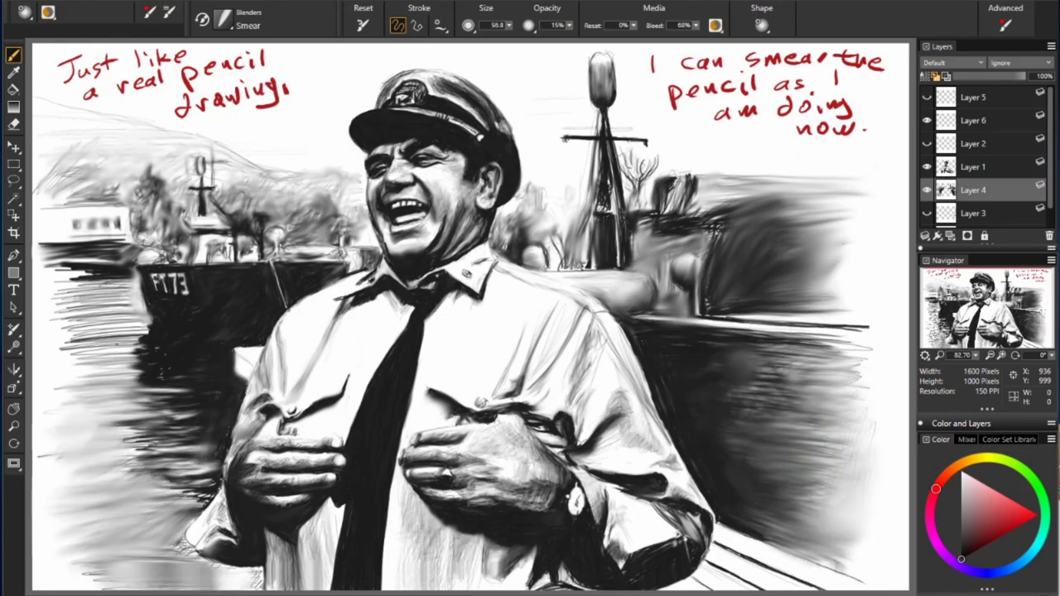
pyautogui.moveTo(154, 348); pyautogui.dragTo(54, 273)
pyautogui.moveTo(819, 357); pyautogui.dragTo(712, 330)
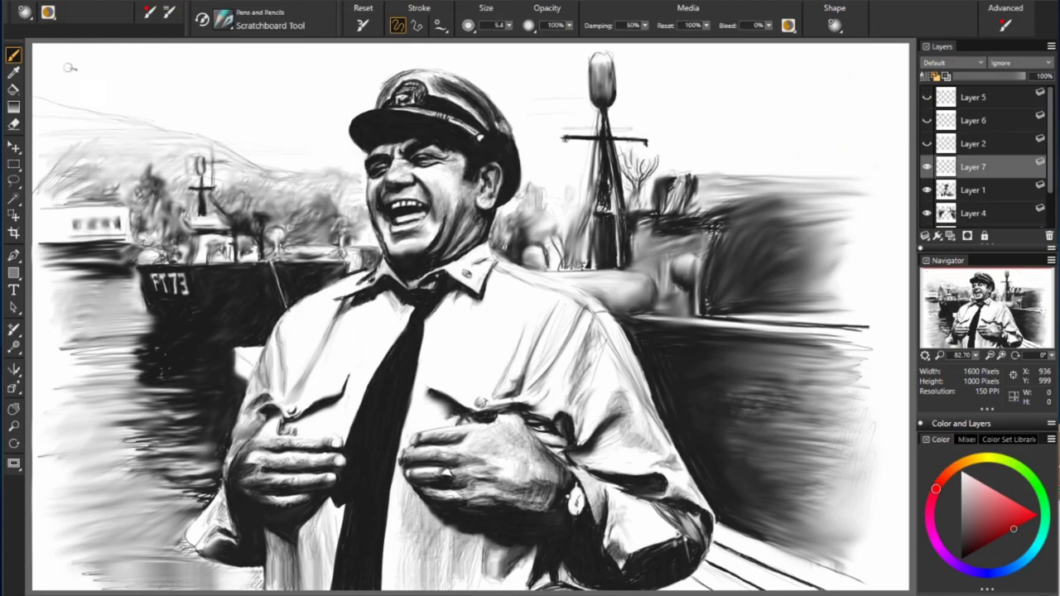
# Step: Handwrite a red note saying the eraser and smear work much better digitally than on paper
pyautogui.moveTo(54, 62)
pyautogui.mouseDown()
pyautogui.moveTo(211, 64)
pyautogui.moveTo(285, 116)
pyautogui.mouseUp()
pyautogui.moveTo(644, 83); pyautogui.dragTo(746, 89)
pyautogui.moveTo(774, 70); pyautogui.dragTo(844, 62)
pyautogui.moveTo(661, 122); pyautogui.dragTo(889, 83)
pyautogui.moveTo(677, 153)
pyautogui.mouseDown()
pyautogui.moveTo(793, 124)
pyautogui.moveTo(896, 116)
pyautogui.mouseUp()
pyautogui.moveTo(737, 170); pyautogui.dragTo(866, 145)
pyautogui.moveTo(782, 182); pyautogui.dragTo(882, 190)
# Step: On Layer 4, shrink the brush to 37.3 and add dark pencil strokes around the right mast
pyautogui.click(973, 213)
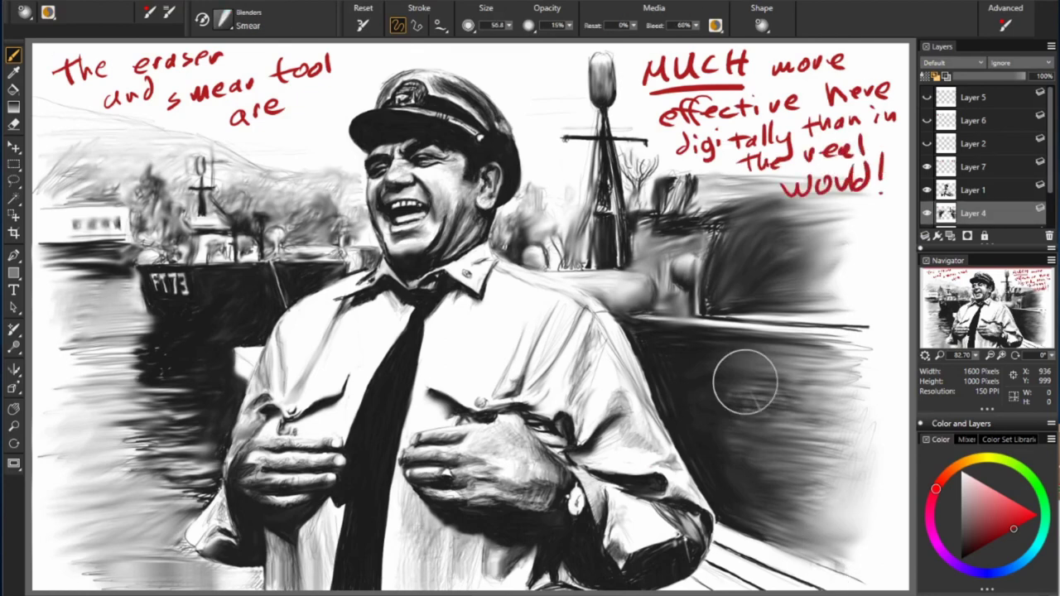
pyautogui.press('[')
pyautogui.press('[')
pyautogui.press('[')
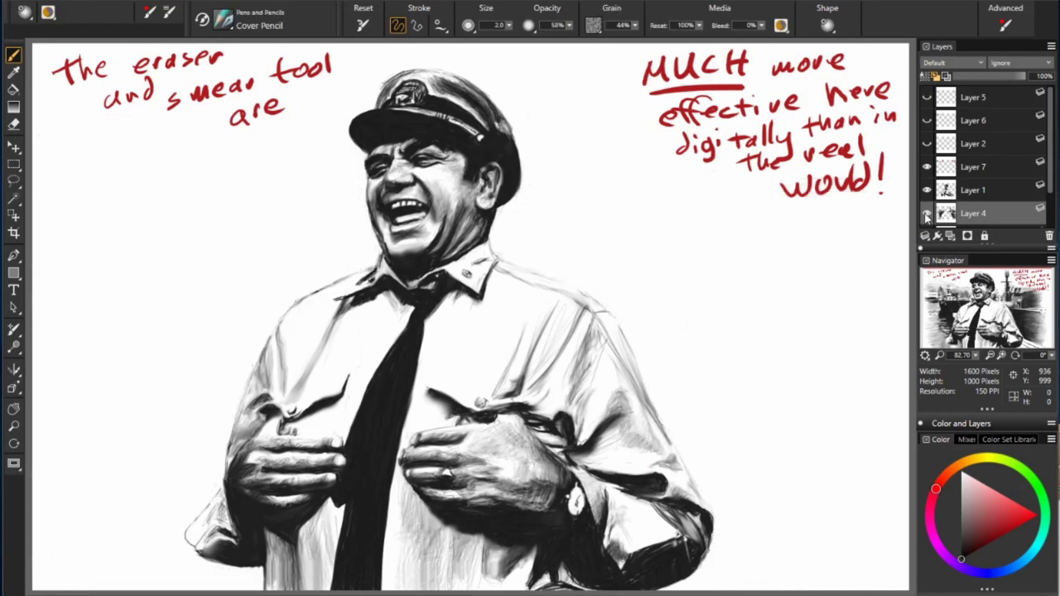
pyautogui.moveTo(719, 217); pyautogui.dragTo(714, 300)
pyautogui.moveTo(749, 198); pyautogui.dragTo(700, 217)
pyautogui.moveTo(691, 174)
pyautogui.mouseDown()
pyautogui.moveTo(702, 214)
pyautogui.moveTo(638, 267)
pyautogui.mouseUp()
# Step: Redraw dark pencil lines on the mast, the foliage left of it and the right boat
pyautogui.moveTo(625, 169); pyautogui.dragTo(627, 215)
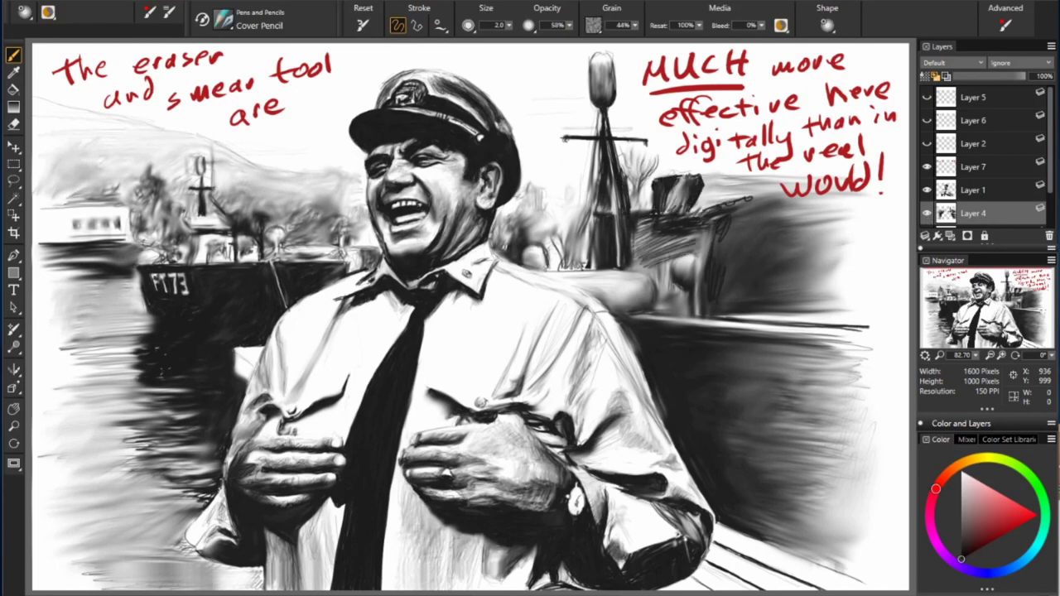
pyautogui.moveTo(603, 141)
pyautogui.mouseDown()
pyautogui.moveTo(579, 235)
pyautogui.moveTo(551, 203)
pyautogui.moveTo(554, 225)
pyautogui.moveTo(493, 259)
pyautogui.mouseUp()
pyautogui.moveTo(515, 212); pyautogui.dragTo(500, 235)
pyautogui.moveTo(687, 252); pyautogui.dragTo(669, 279)
pyautogui.moveTo(659, 270); pyautogui.dragTo(575, 298)
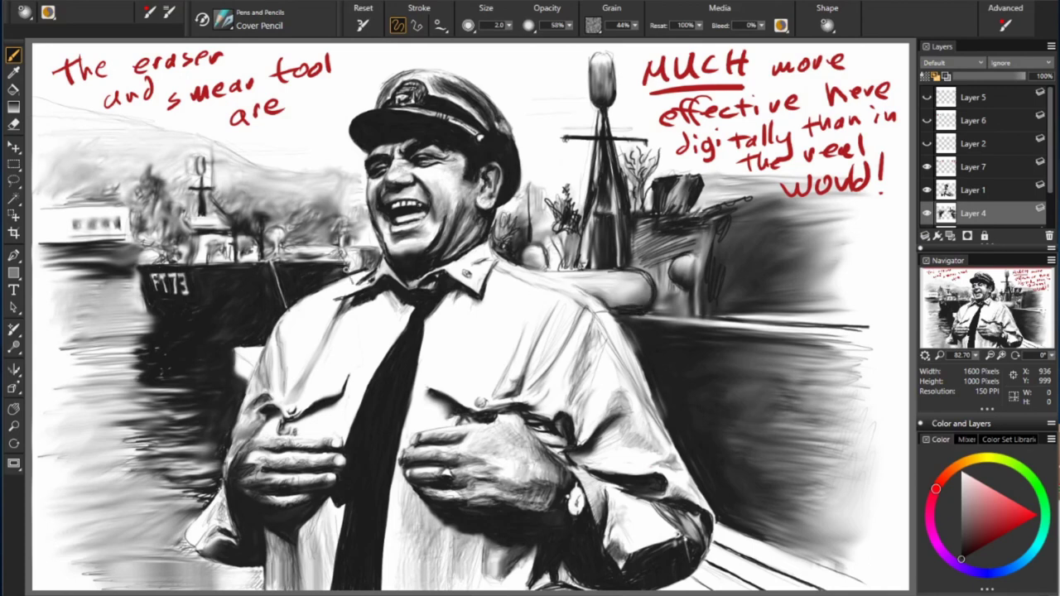
# Step: Darken the left hull edge and add dark reflection strokes in the water below it
pyautogui.moveTo(138, 270); pyautogui.dragTo(150, 341)
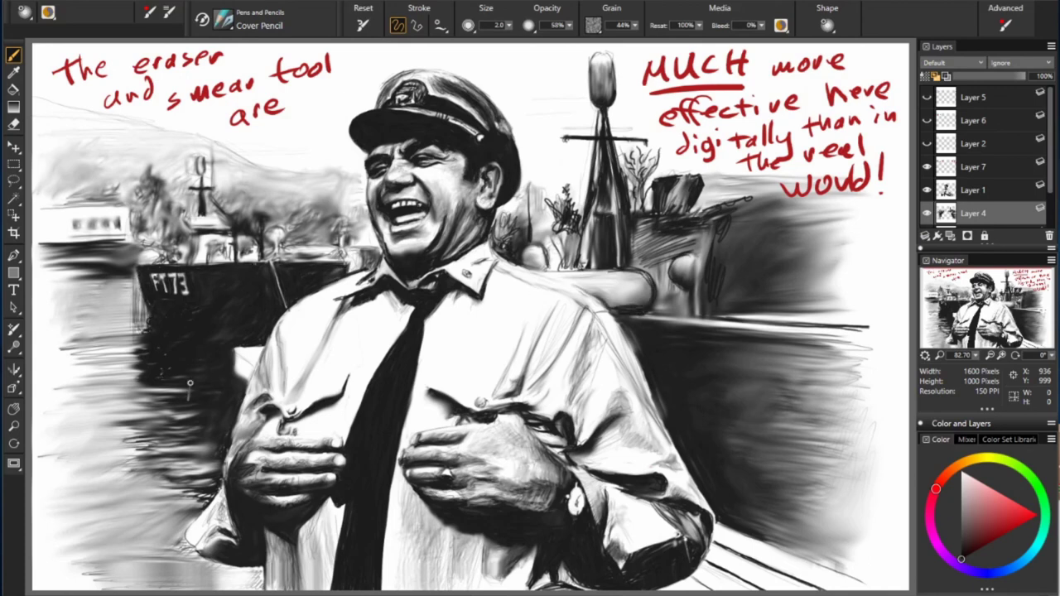
pyautogui.moveTo(174, 398); pyautogui.dragTo(90, 417)
pyautogui.moveTo(152, 379); pyautogui.dragTo(110, 412)
pyautogui.moveTo(208, 440)
pyautogui.mouseDown()
pyautogui.moveTo(124, 452)
pyautogui.moveTo(106, 474)
pyautogui.mouseUp()
pyautogui.moveTo(197, 510); pyautogui.dragTo(144, 524)
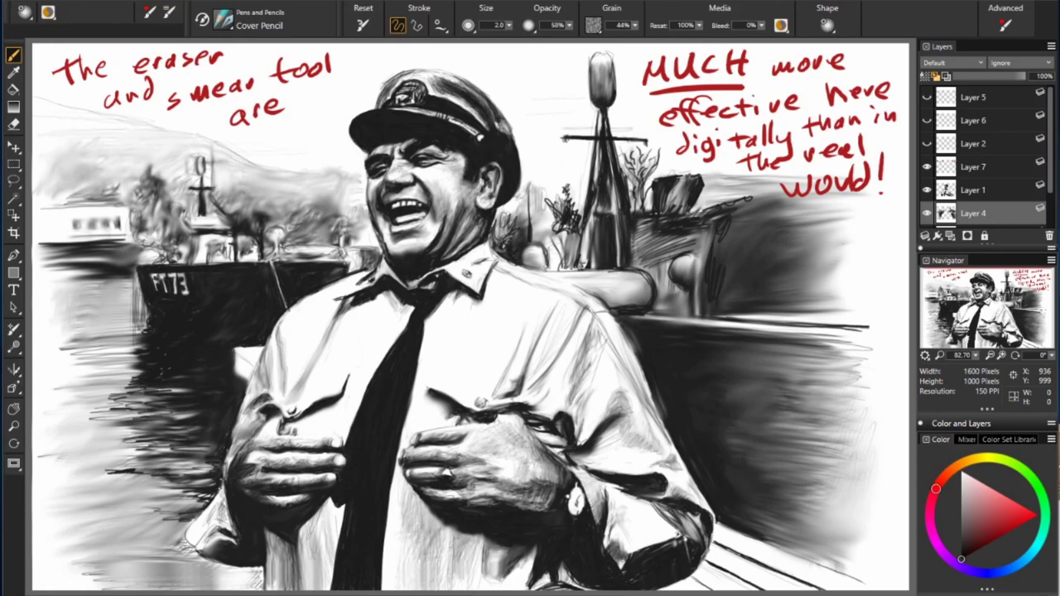
pyautogui.moveTo(134, 355); pyautogui.dragTo(45, 376)
pyautogui.moveTo(137, 331); pyautogui.dragTo(46, 348)
pyautogui.moveTo(108, 279)
pyautogui.mouseDown()
pyautogui.moveTo(95, 328)
pyautogui.moveTo(134, 341)
pyautogui.mouseUp()
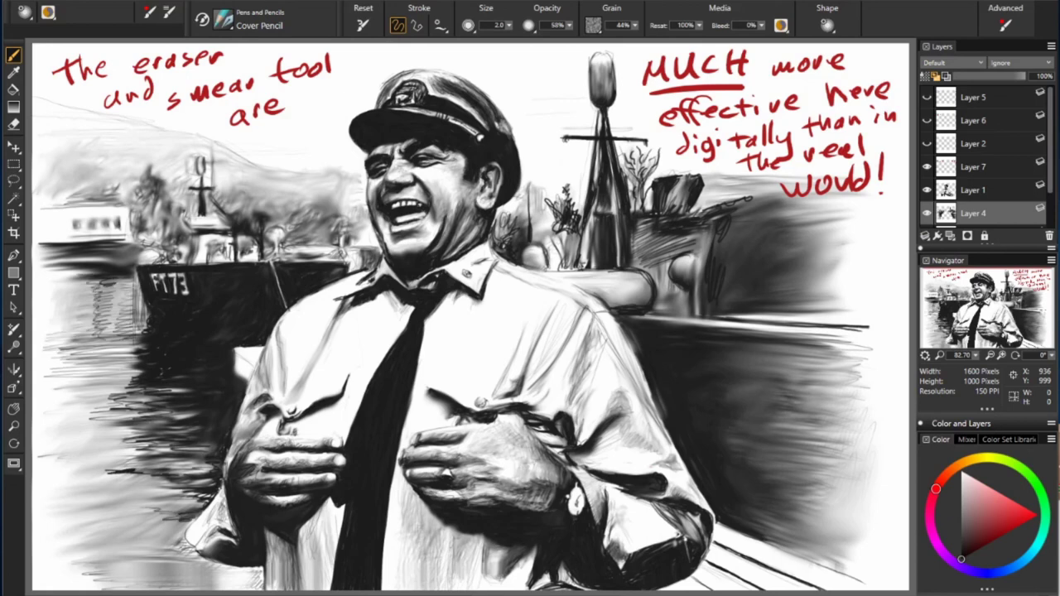
# Step: Redraw dark strokes around the left hull and hatch the right ship's cabin
pyautogui.moveTo(130, 281); pyautogui.dragTo(136, 341)
pyautogui.moveTo(93, 271); pyautogui.dragTo(38, 279)
pyautogui.moveTo(144, 252); pyautogui.dragTo(46, 261)
pyautogui.moveTo(129, 234); pyautogui.dragTo(106, 258)
pyautogui.moveTo(189, 244); pyautogui.dragTo(195, 264)
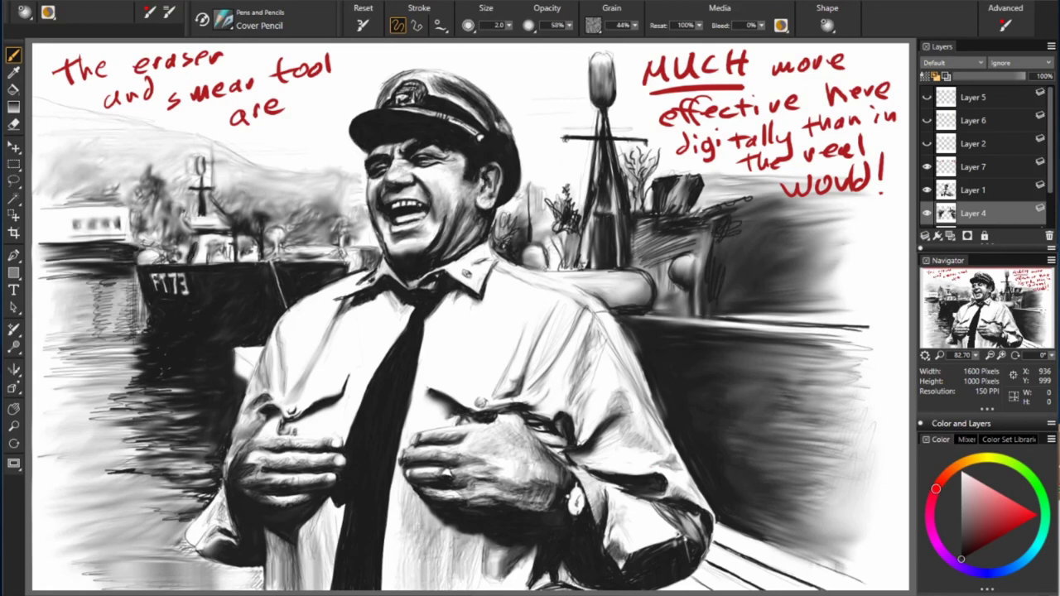
pyautogui.moveTo(735, 222); pyautogui.dragTo(713, 260)
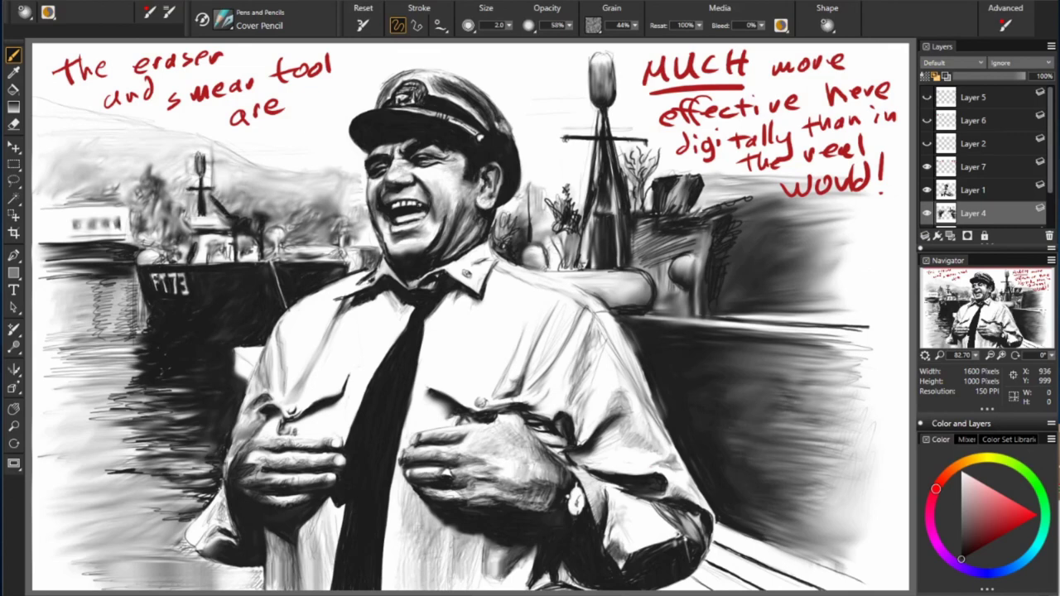
# Step: Sketch dark pencil foliage and rigging detail in the trees behind the left ship
pyautogui.moveTo(195, 176); pyautogui.dragTo(174, 214)
pyautogui.moveTo(152, 166); pyautogui.dragTo(138, 199)
pyautogui.moveTo(159, 190)
pyautogui.mouseDown()
pyautogui.moveTo(139, 227)
pyautogui.moveTo(198, 234)
pyautogui.mouseUp()
pyautogui.moveTo(290, 199); pyautogui.dragTo(245, 220)
pyautogui.moveTo(143, 203); pyautogui.dragTo(135, 245)
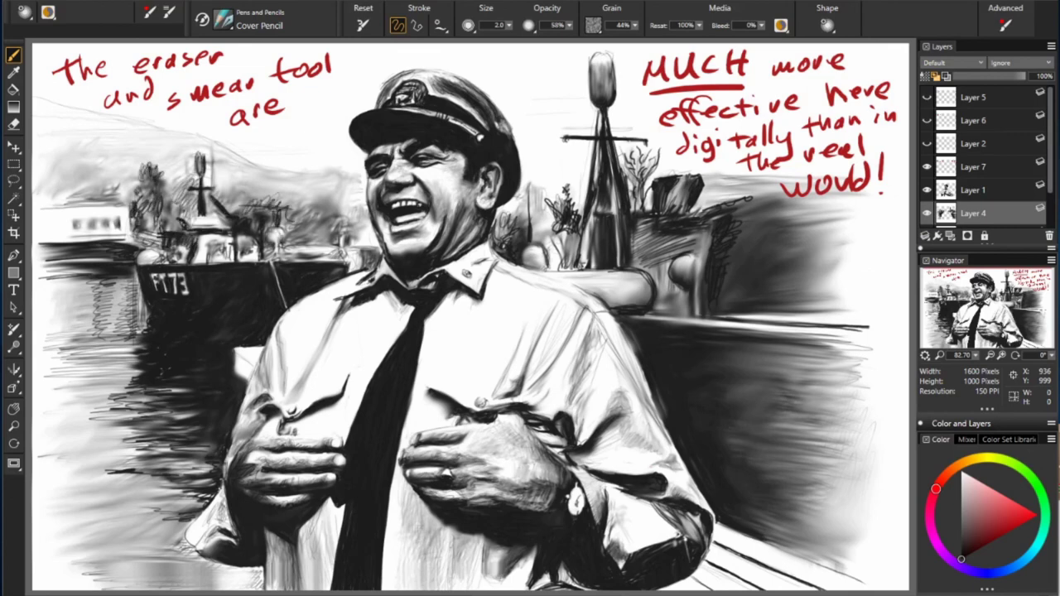
pyautogui.moveTo(92, 162)
pyautogui.mouseDown()
pyautogui.moveTo(70, 202)
pyautogui.moveTo(47, 202)
pyautogui.mouseUp()
# Step: Add zigzag pencil water strokes at the far left and diagonal hatching on the right background
pyautogui.moveTo(149, 157); pyautogui.dragTo(35, 199)
pyautogui.moveTo(93, 266)
pyautogui.mouseDown()
pyautogui.moveTo(41, 292)
pyautogui.moveTo(37, 338)
pyautogui.mouseUp()
pyautogui.moveTo(148, 397); pyautogui.dragTo(35, 454)
pyautogui.moveTo(156, 457); pyautogui.dragTo(41, 568)
pyautogui.moveTo(262, 569); pyautogui.dragTo(177, 589)
pyautogui.moveTo(825, 346)
pyautogui.mouseDown()
pyautogui.moveTo(749, 369)
pyautogui.moveTo(725, 430)
pyautogui.mouseUp()
# Step: Scribble the right ship's hull and mast base darker, plus more detail in the left trees
pyautogui.moveTo(692, 262); pyautogui.dragTo(700, 321)
pyautogui.moveTo(704, 233); pyautogui.dragTo(702, 284)
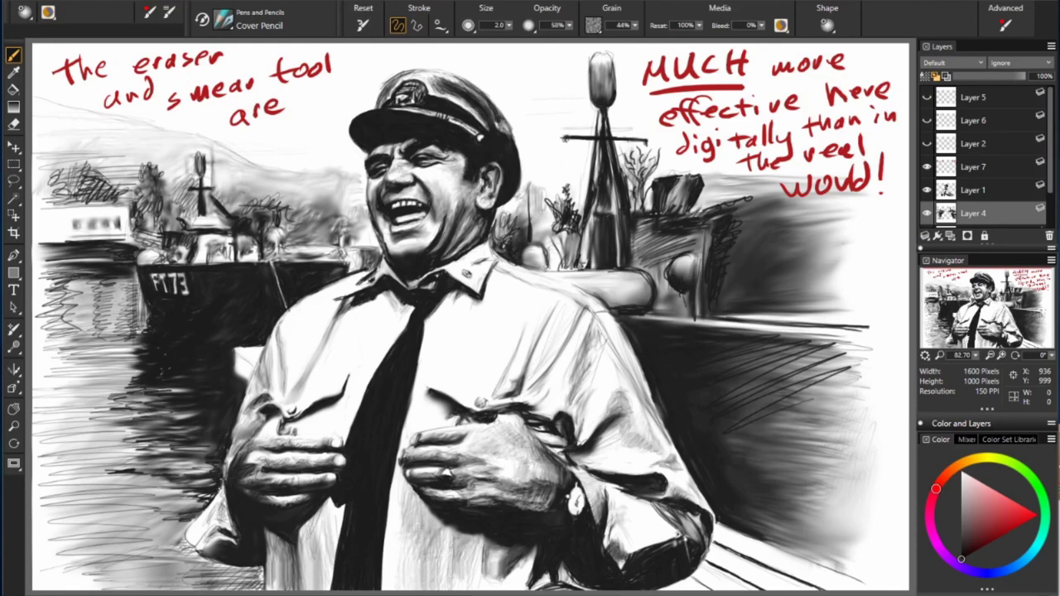
pyautogui.moveTo(656, 236); pyautogui.dragTo(668, 255)
pyautogui.moveTo(631, 220); pyautogui.dragTo(661, 298)
pyautogui.moveTo(648, 237); pyautogui.dragTo(672, 293)
pyautogui.moveTo(590, 213); pyautogui.dragTo(598, 262)
pyautogui.moveTo(568, 215); pyautogui.dragTo(578, 226)
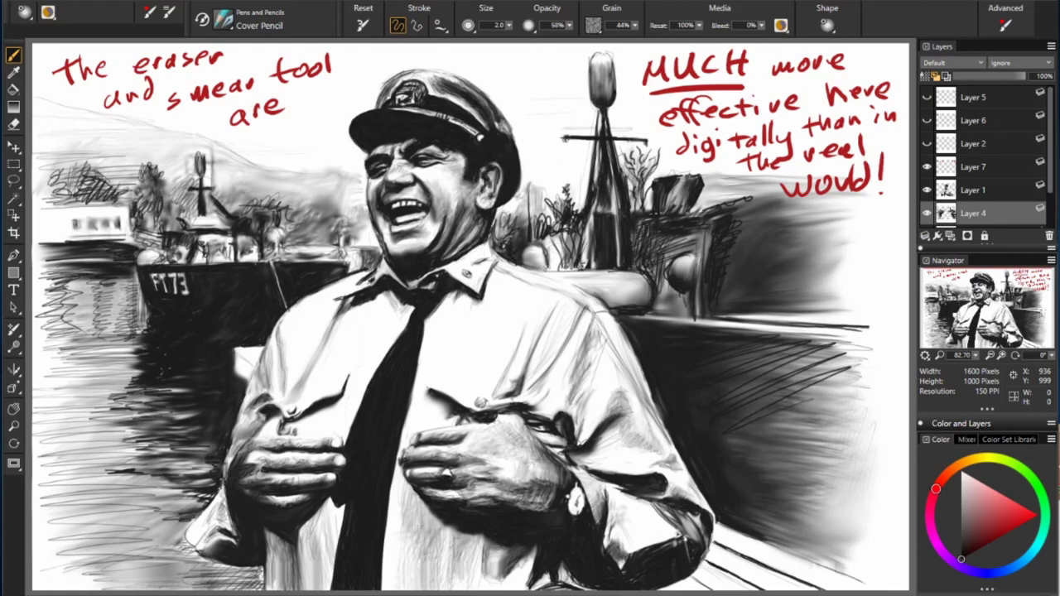
pyautogui.moveTo(46, 203)
pyautogui.mouseDown()
pyautogui.moveTo(116, 181)
pyautogui.moveTo(128, 191)
pyautogui.mouseUp()
pyautogui.moveTo(136, 183); pyautogui.dragTo(155, 230)
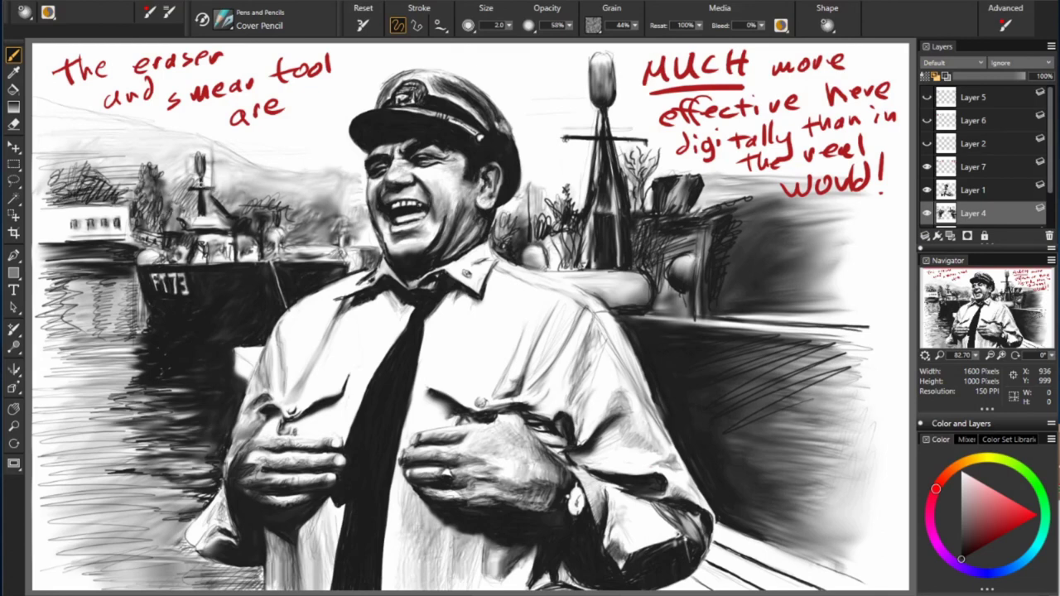
# Step: Pick blue and soft-erase the marks around the left boat's superstructure
pyautogui.click(987, 573)
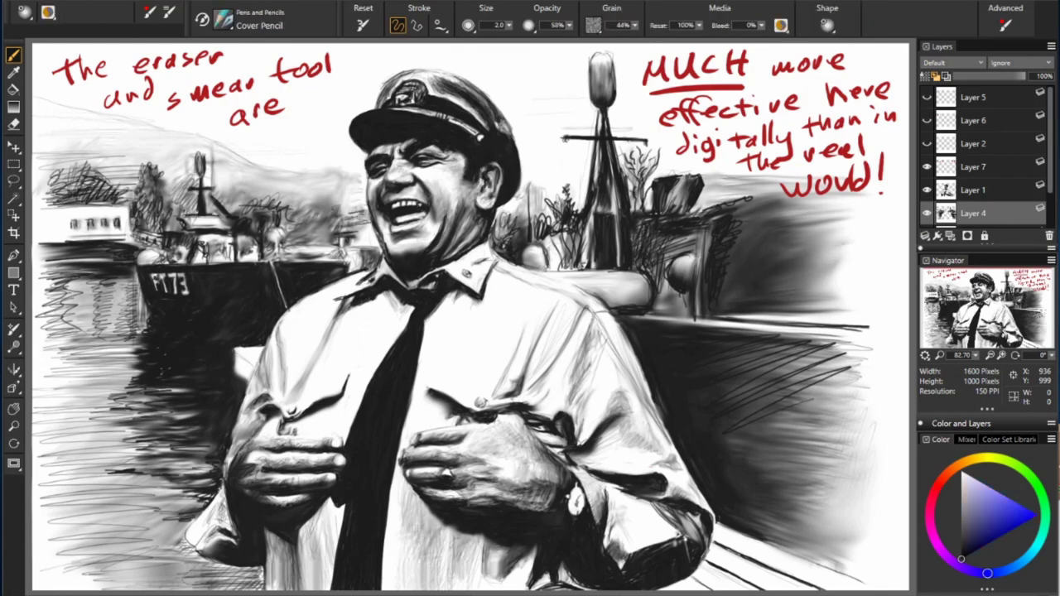
pyautogui.moveTo(265, 191); pyautogui.dragTo(335, 220)
pyautogui.moveTo(220, 186); pyautogui.dragTo(277, 250)
pyautogui.moveTo(281, 202)
pyautogui.mouseDown()
pyautogui.moveTo(228, 230)
pyautogui.moveTo(270, 229)
pyautogui.moveTo(281, 244)
pyautogui.mouseUp()
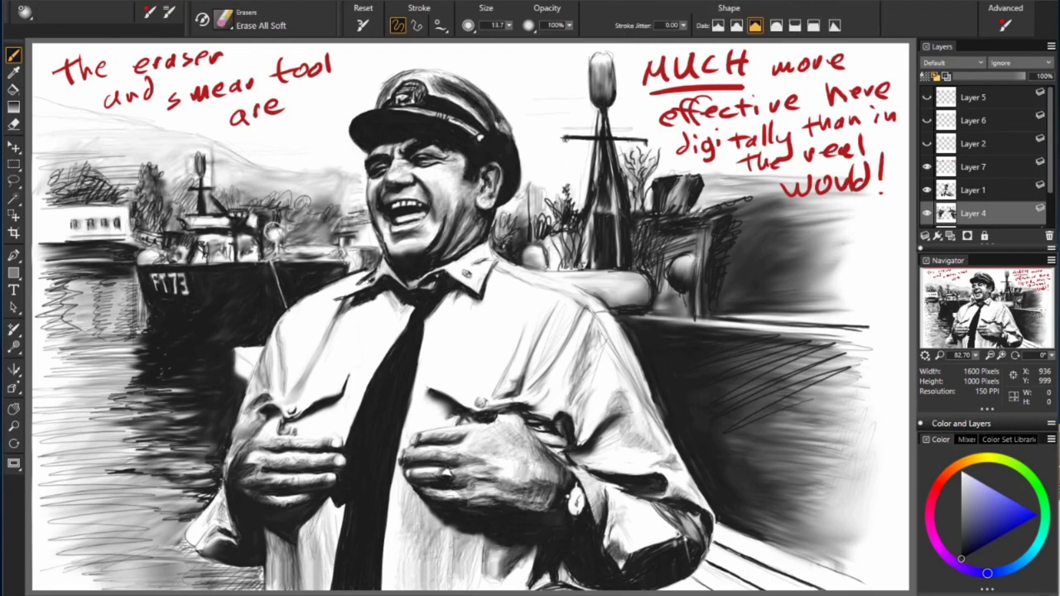
# Step: Hatch shading along the right shore, then smear the shore and mast-base marks softly
pyautogui.moveTo(638, 225); pyautogui.dragTo(644, 270)
pyautogui.moveTo(710, 301)
pyautogui.mouseDown()
pyautogui.moveTo(803, 310)
pyautogui.moveTo(778, 277)
pyautogui.mouseUp()
pyautogui.moveTo(570, 233)
pyautogui.mouseDown()
pyautogui.moveTo(554, 270)
pyautogui.moveTo(510, 207)
pyautogui.mouseUp()
pyautogui.press('b')
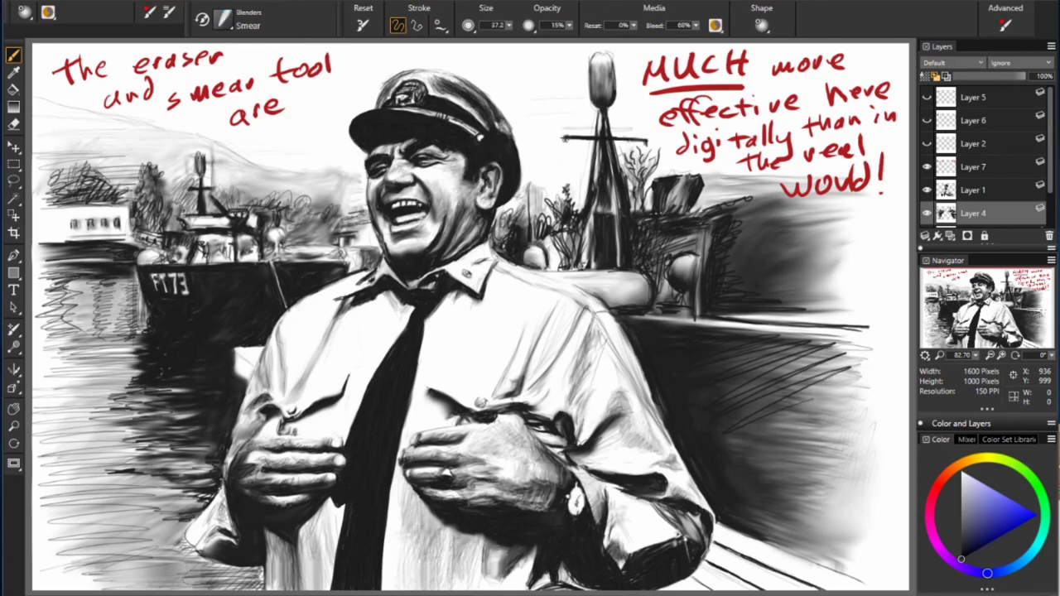
pyautogui.moveTo(745, 414); pyautogui.dragTo(844, 348)
pyautogui.moveTo(736, 249); pyautogui.dragTo(741, 199)
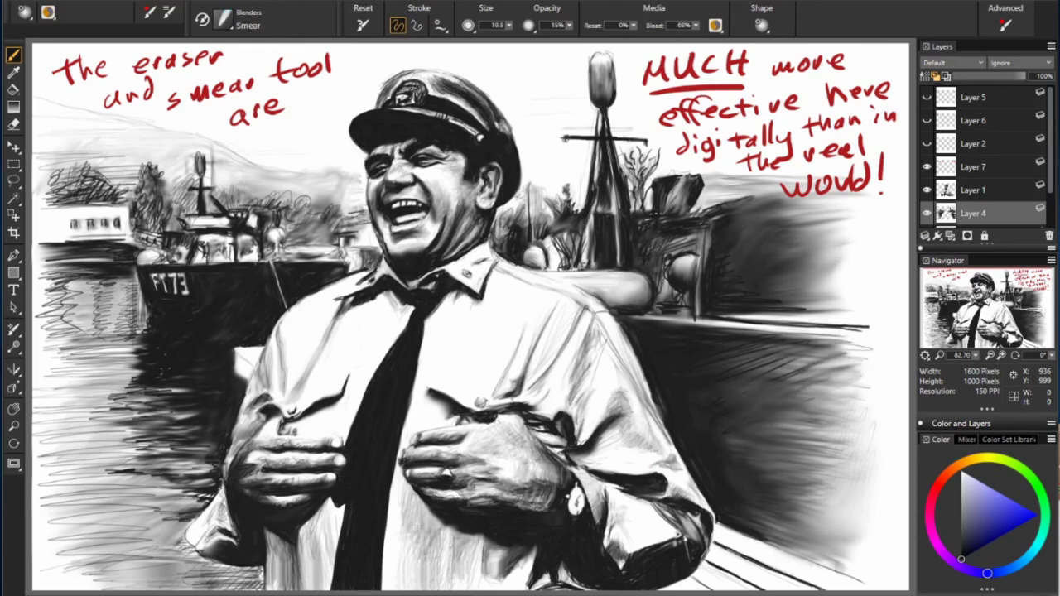
pyautogui.moveTo(736, 315); pyautogui.dragTo(671, 288)
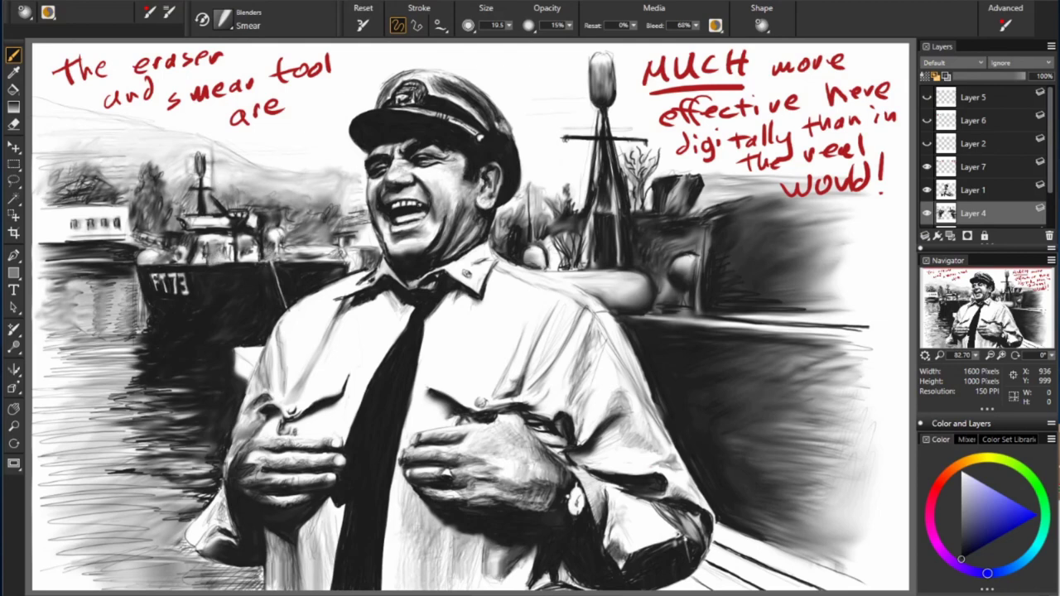
# Step: Smear the left water scribbles into soft vertical reflections and grey streaks
pyautogui.moveTo(185, 390); pyautogui.dragTo(198, 468)
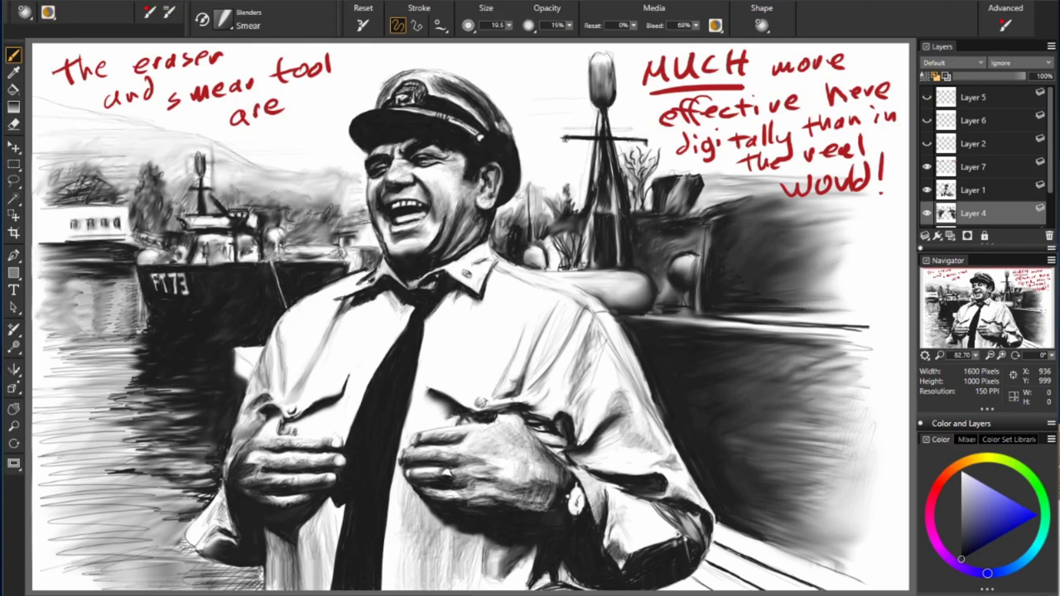
pyautogui.moveTo(137, 374); pyautogui.dragTo(66, 314)
pyautogui.moveTo(124, 352); pyautogui.dragTo(79, 298)
pyautogui.moveTo(166, 392); pyautogui.dragTo(83, 418)
pyautogui.moveTo(83, 381)
pyautogui.mouseDown()
pyautogui.moveTo(49, 488)
pyautogui.moveTo(216, 572)
pyautogui.mouseUp()
pyautogui.moveTo(115, 493); pyautogui.dragTo(207, 464)
pyautogui.moveTo(116, 447); pyautogui.dragTo(207, 423)
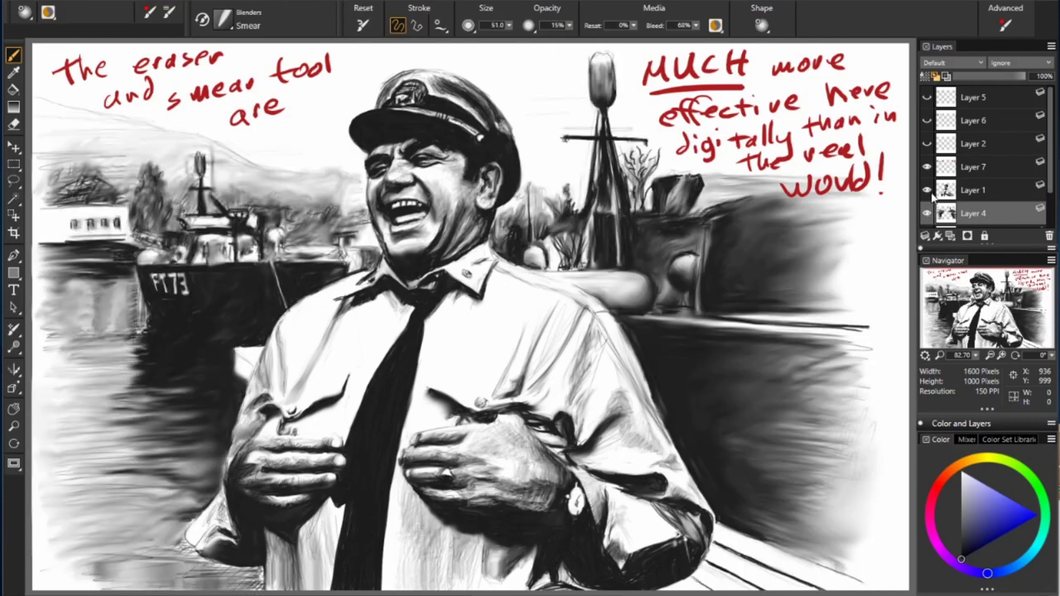
# Step: Back on Layer 4, smear the right-side water into streaks and hide Layer 7's red notes
pyautogui.click(973, 190)
pyautogui.click(973, 212)
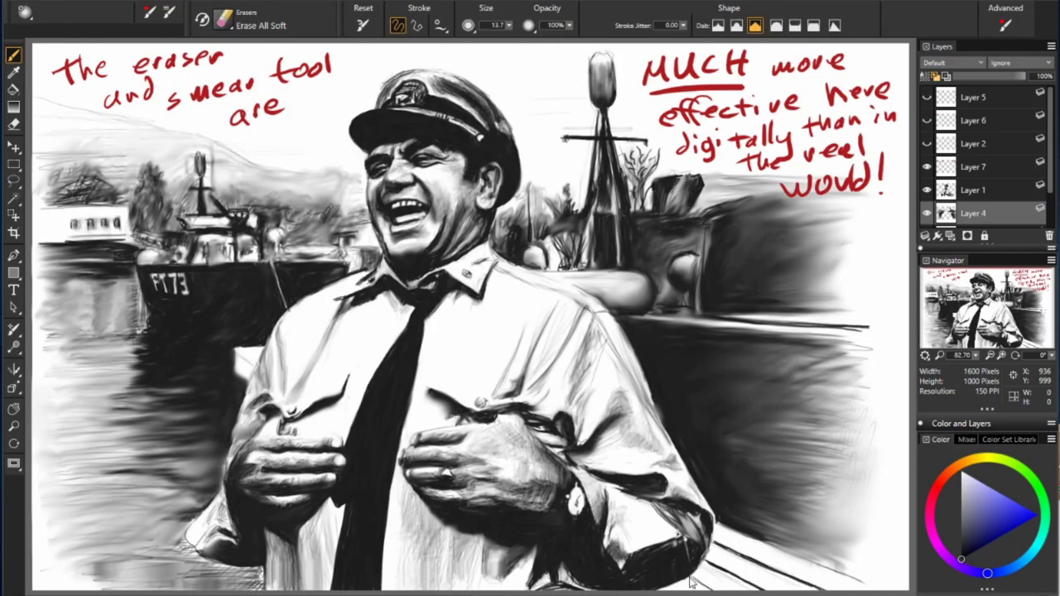
pyautogui.moveTo(845, 381); pyautogui.dragTo(778, 435)
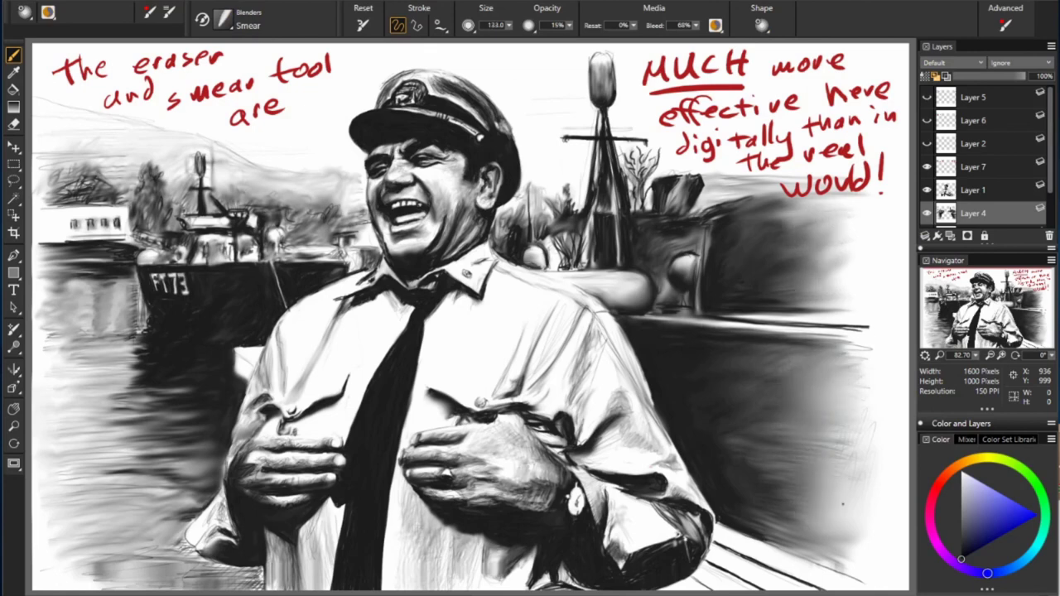
pyautogui.moveTo(890, 348); pyautogui.dragTo(786, 249)
pyautogui.click(927, 167)
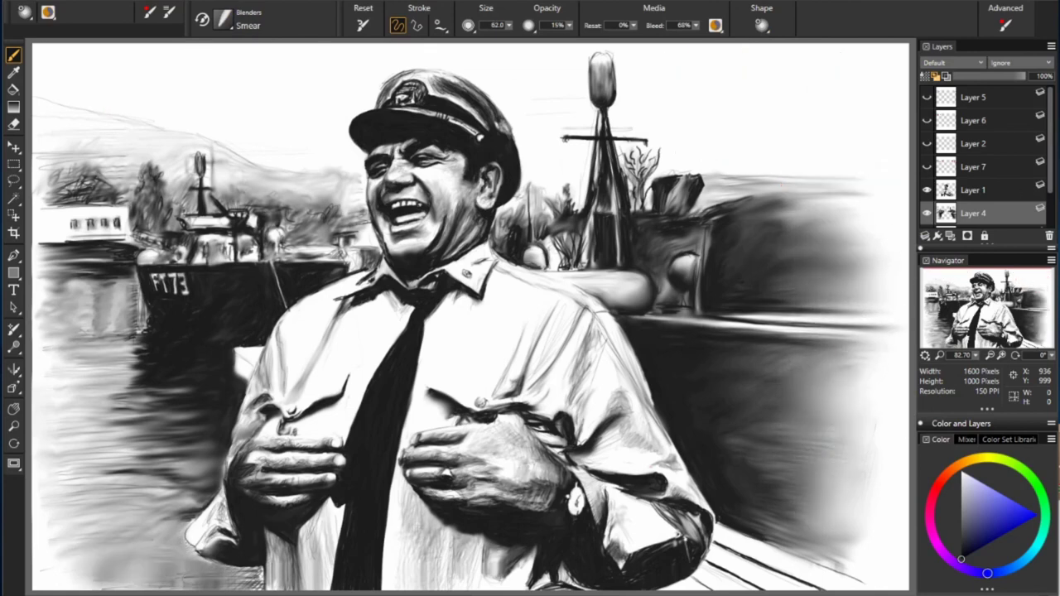
# Step: Soft-erase the bottom-right edge, then pencil a dark line across the right ship and a horizon
pyautogui.press('e')
pyautogui.moveTo(861, 580); pyautogui.dragTo(795, 579)
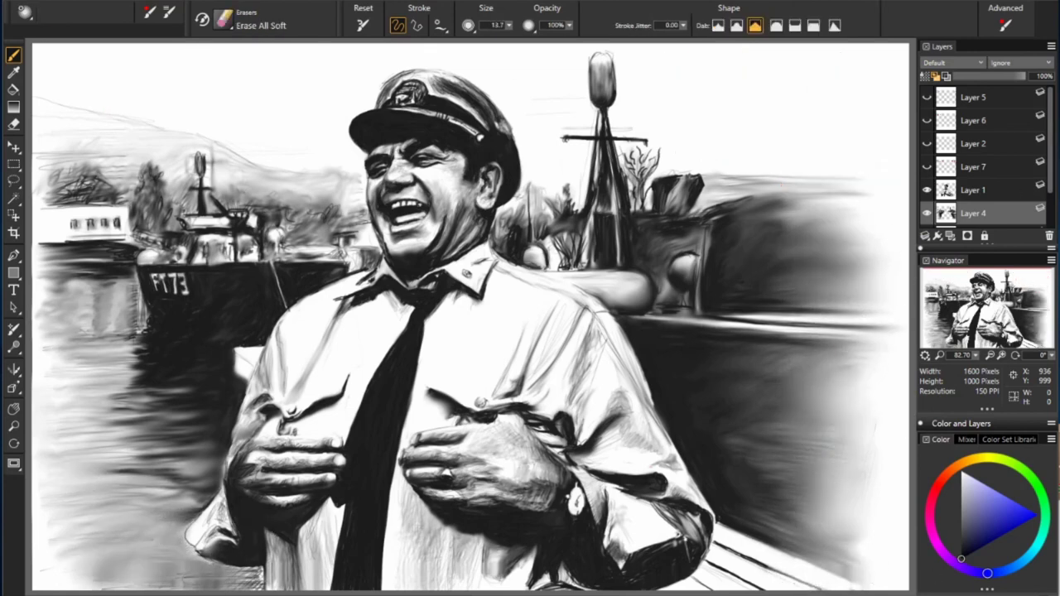
pyautogui.press('b')
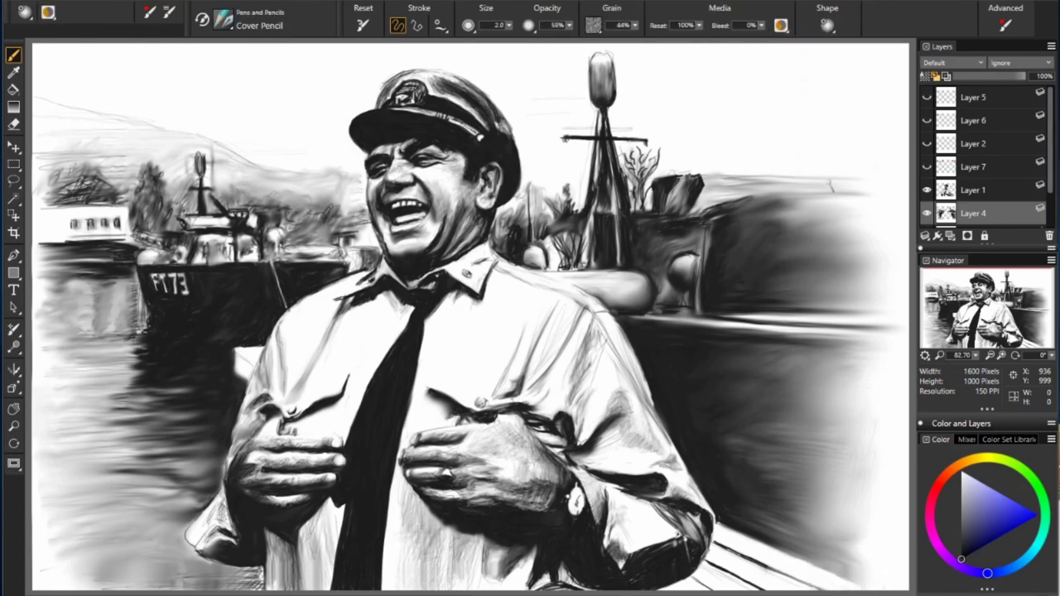
pyautogui.moveTo(762, 199); pyautogui.dragTo(708, 211)
pyautogui.moveTo(679, 166); pyautogui.dragTo(807, 175)
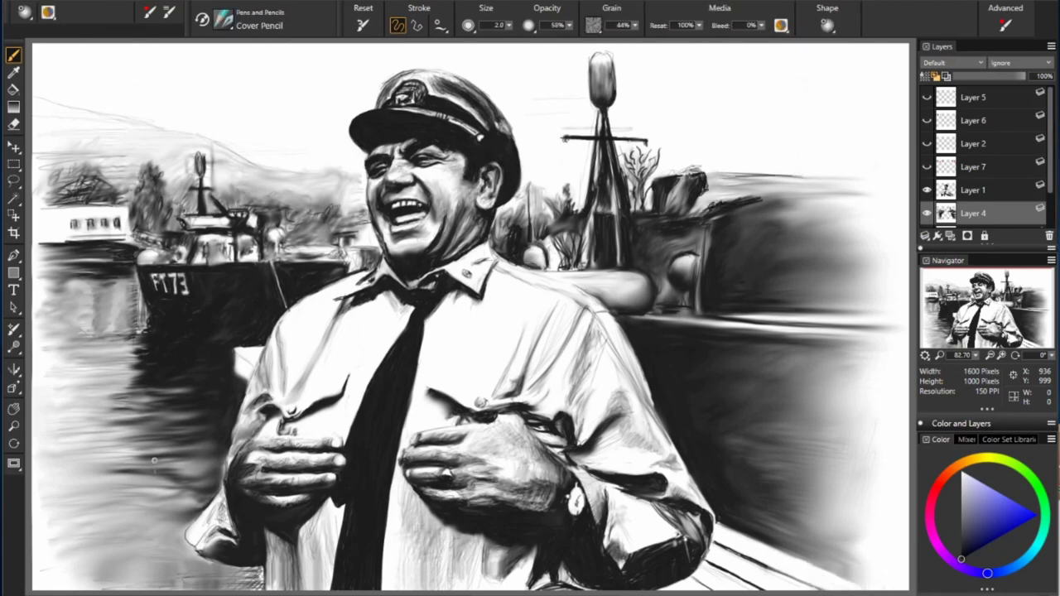
pyautogui.moveTo(130, 439); pyautogui.dragTo(220, 451)
pyautogui.moveTo(132, 488)
pyautogui.mouseDown()
pyautogui.moveTo(219, 477)
pyautogui.moveTo(224, 462)
pyautogui.mouseUp()
# Step: Hatch dark horizontal water strokes to the left of the hands and at the far left
pyautogui.moveTo(114, 427); pyautogui.dragTo(197, 427)
pyautogui.moveTo(113, 407)
pyautogui.mouseDown()
pyautogui.moveTo(197, 387)
pyautogui.moveTo(203, 414)
pyautogui.mouseUp()
pyautogui.moveTo(113, 444); pyautogui.dragTo(175, 432)
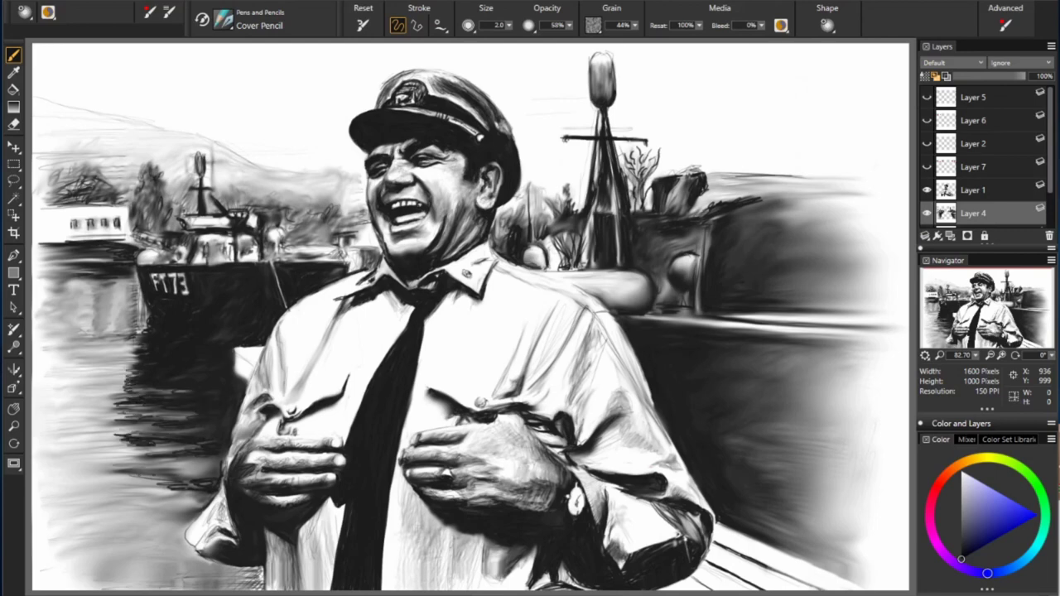
pyautogui.moveTo(136, 487); pyautogui.dragTo(207, 477)
pyautogui.moveTo(162, 527); pyautogui.dragTo(196, 520)
pyautogui.moveTo(48, 452); pyautogui.dragTo(135, 448)
pyautogui.moveTo(51, 472); pyautogui.dragTo(119, 469)
pyautogui.moveTo(43, 421); pyautogui.dragTo(132, 414)
pyautogui.moveTo(37, 391); pyautogui.dragTo(130, 384)
pyautogui.moveTo(59, 348); pyautogui.dragTo(148, 331)
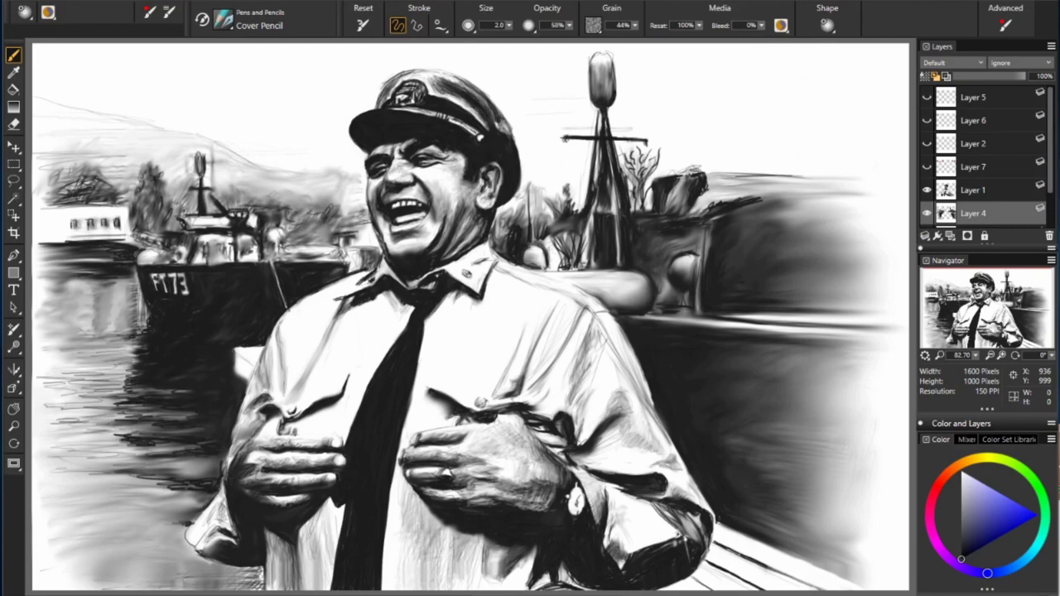
pyautogui.moveTo(127, 291); pyautogui.dragTo(128, 336)
# Step: Draw a long right shoreline and darken the right ship's hull shadow and left hull top
pyautogui.moveTo(33, 364)
pyautogui.mouseDown()
pyautogui.moveTo(71, 300)
pyautogui.moveTo(129, 368)
pyautogui.mouseUp()
pyautogui.moveTo(88, 356); pyautogui.dragTo(136, 348)
pyautogui.moveTo(642, 321); pyautogui.dragTo(900, 340)
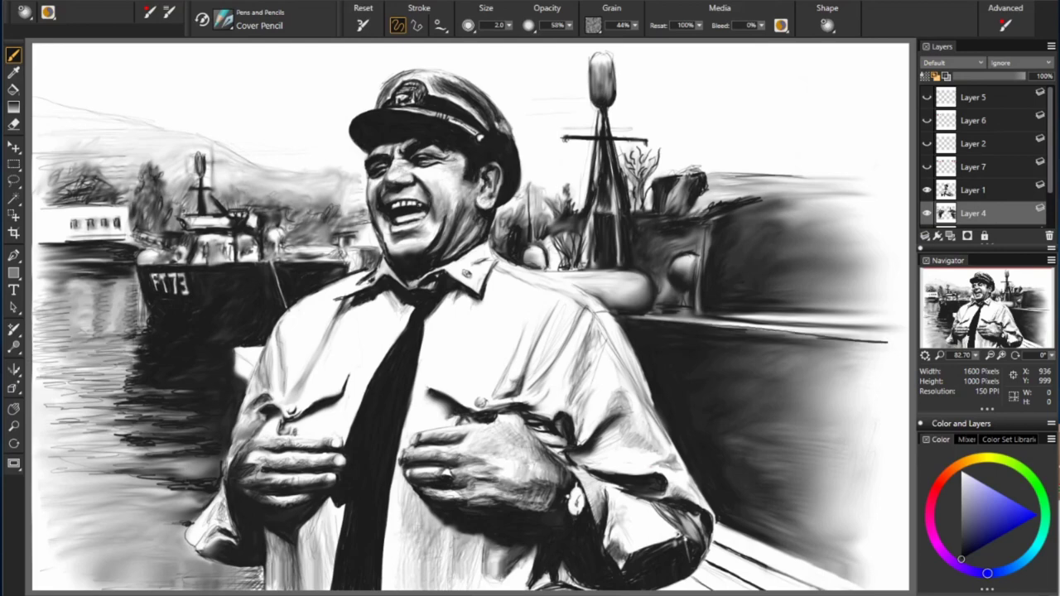
pyautogui.moveTo(657, 289); pyautogui.dragTo(672, 308)
pyautogui.moveTo(669, 260); pyautogui.dragTo(658, 308)
pyautogui.moveTo(702, 250); pyautogui.dragTo(697, 296)
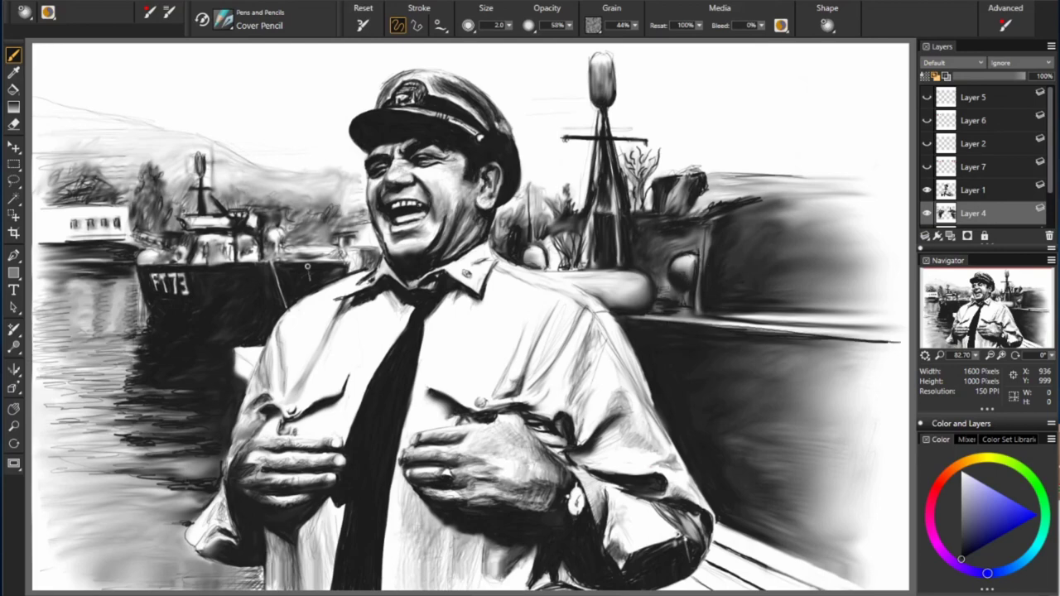
pyautogui.moveTo(191, 266); pyautogui.dragTo(223, 273)
# Step: Hatch the hillside above the left boat lightly and the right background hill darker
pyautogui.moveTo(240, 171)
pyautogui.mouseDown()
pyautogui.moveTo(165, 159)
pyautogui.moveTo(156, 173)
pyautogui.mouseUp()
pyautogui.moveTo(144, 138); pyautogui.dragTo(40, 157)
pyautogui.moveTo(159, 140); pyautogui.dragTo(70, 187)
pyautogui.moveTo(853, 204); pyautogui.dragTo(750, 222)
pyautogui.moveTo(838, 174)
pyautogui.mouseDown()
pyautogui.moveTo(704, 190)
pyautogui.moveTo(716, 202)
pyautogui.mouseUp()
# Step: Handwrite a blue note saying real pencil drawing would leave the hand covered in lead
pyautogui.moveTo(58, 51)
pyautogui.mouseDown()
pyautogui.moveTo(108, 68)
pyautogui.moveTo(282, 64)
pyautogui.mouseUp()
pyautogui.moveTo(75, 83)
pyautogui.mouseDown()
pyautogui.moveTo(185, 100)
pyautogui.moveTo(253, 85)
pyautogui.mouseUp()
pyautogui.moveTo(151, 101); pyautogui.dragTo(275, 117)
pyautogui.moveTo(634, 55)
pyautogui.mouseDown()
pyautogui.moveTo(667, 81)
pyautogui.moveTo(849, 66)
pyautogui.mouseUp()
pyautogui.moveTo(635, 84); pyautogui.dragTo(840, 88)
pyautogui.moveTo(659, 112)
pyautogui.mouseDown()
pyautogui.moveTo(832, 124)
pyautogui.moveTo(878, 108)
pyautogui.mouseUp()
pyautogui.moveTo(711, 141); pyautogui.dragTo(861, 154)
pyautogui.moveTo(881, 119); pyautogui.dragTo(881, 138)
# Step: Return to Layer 4 and sign initials with an underline in near-black pencil at lower left
pyautogui.scroll(-2, 977, 165)
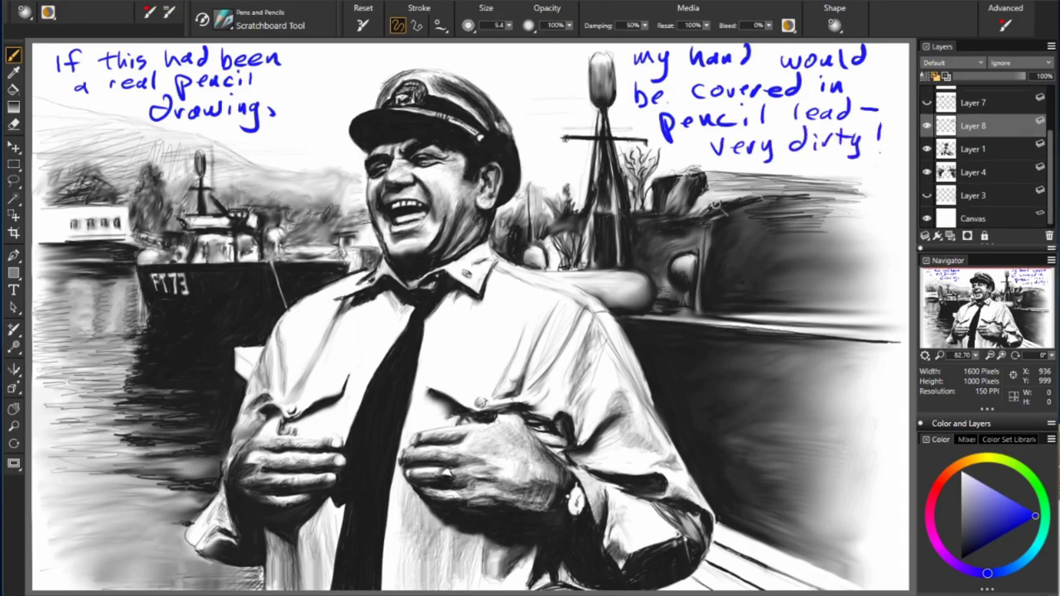
pyautogui.click(973, 169)
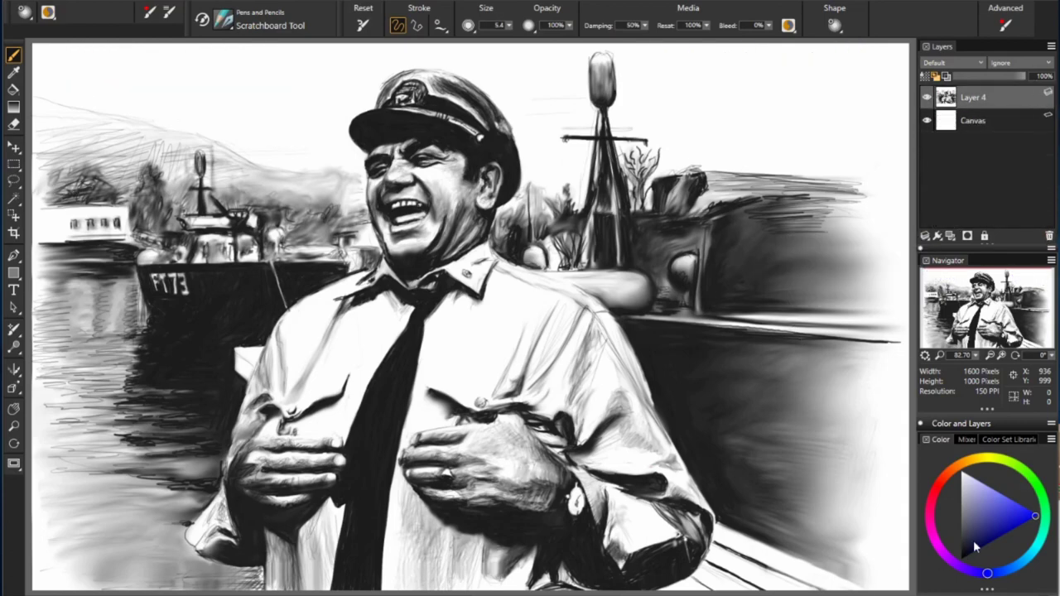
pyautogui.click(962, 558)
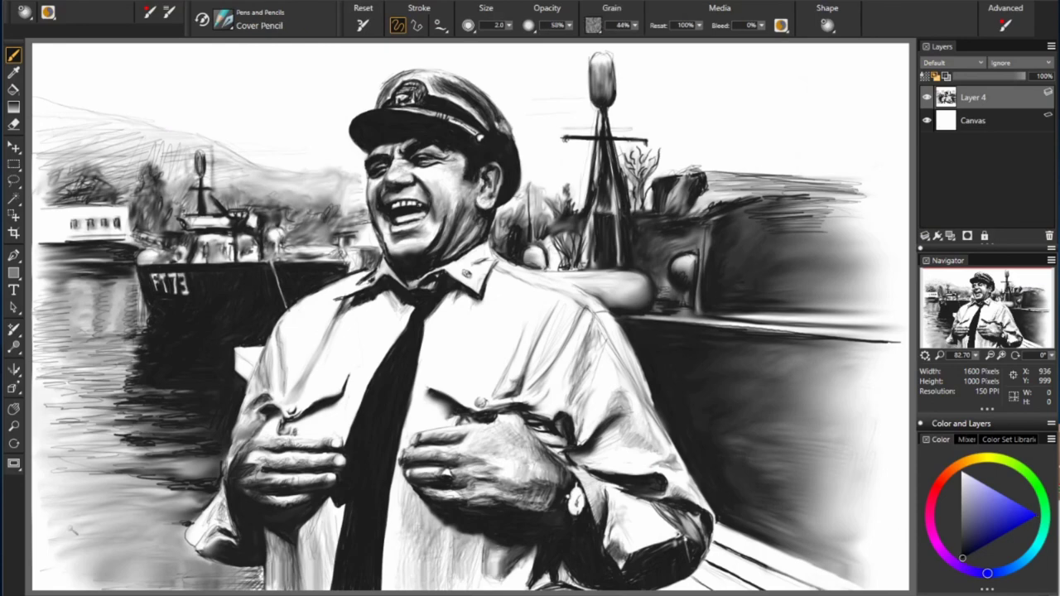
pyautogui.moveTo(60, 514); pyautogui.dragTo(88, 531)
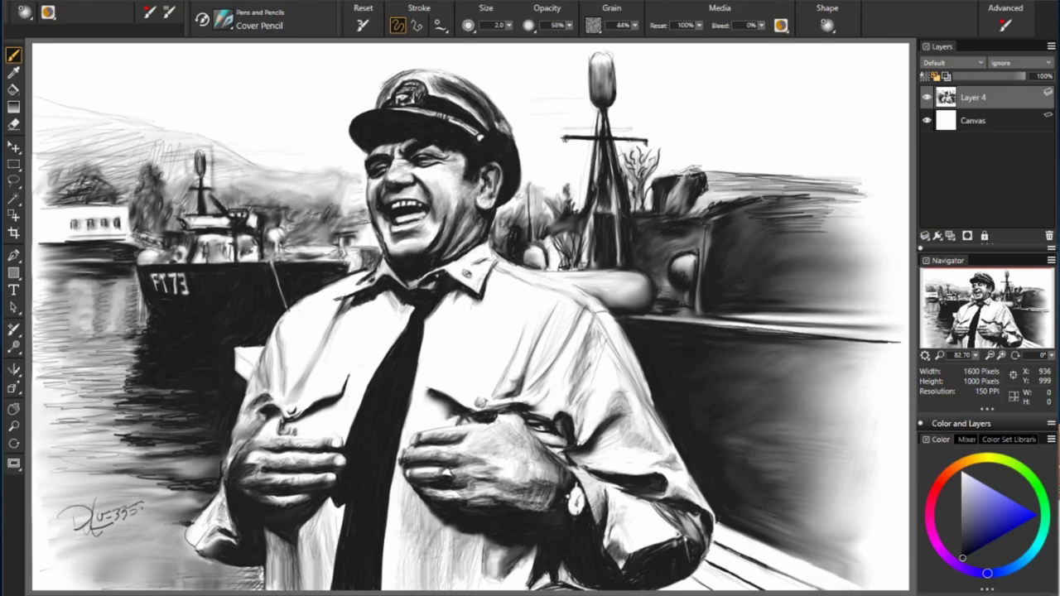
pyautogui.moveTo(111, 507); pyautogui.dragTo(156, 490)
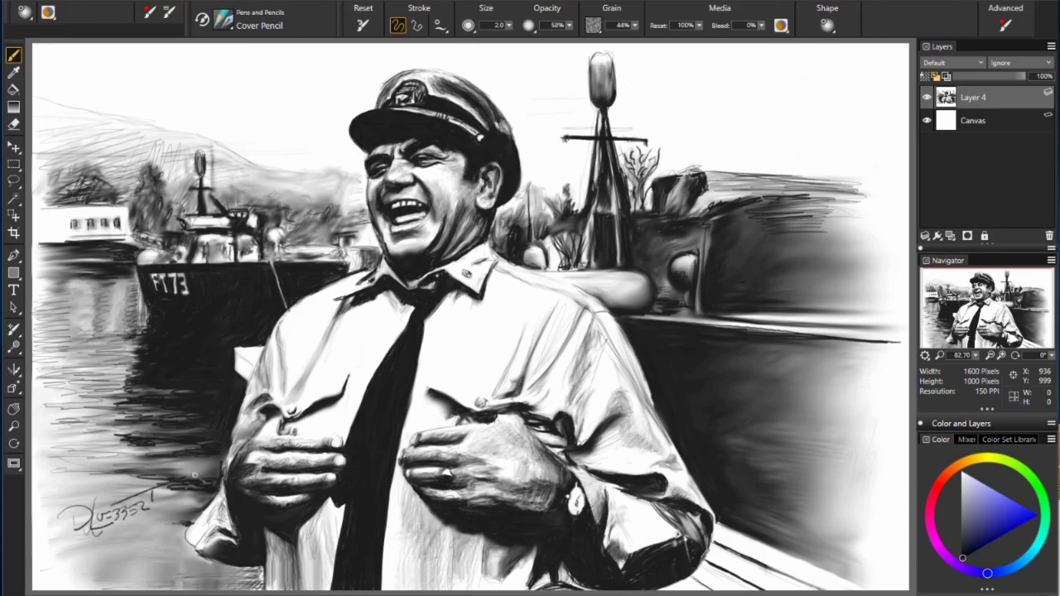